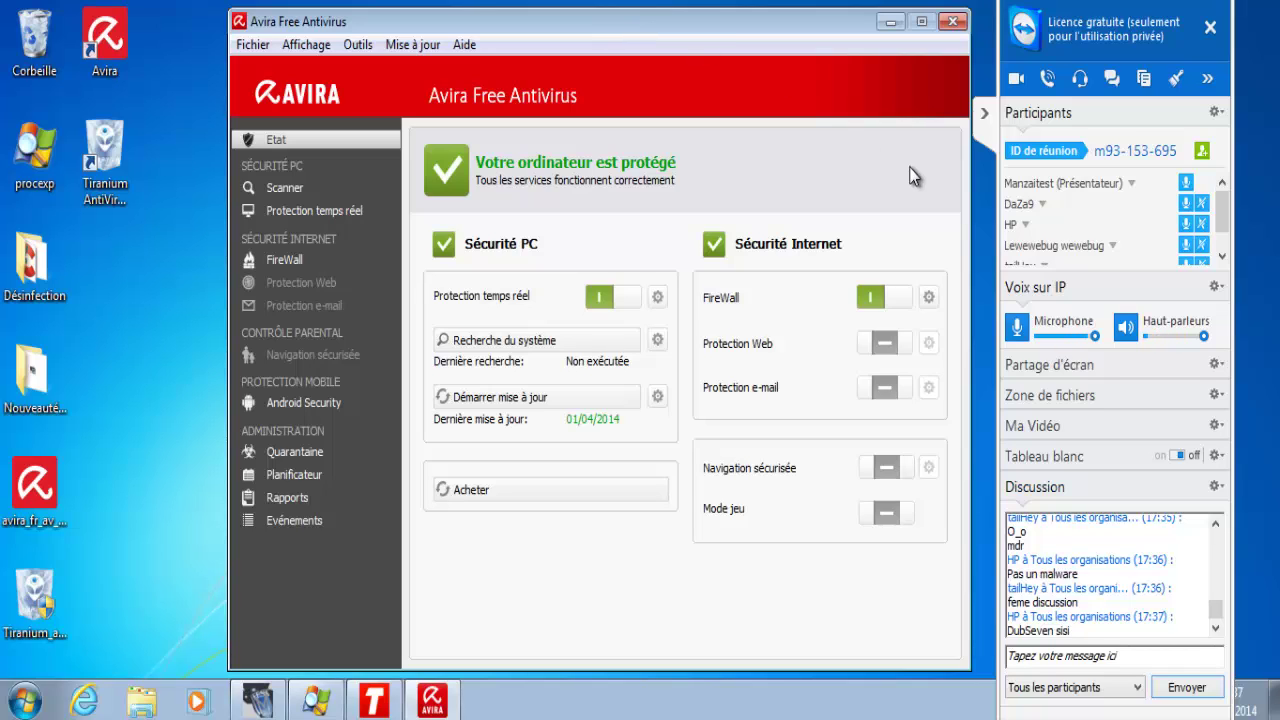
- Collapse the TeamViewer meeting panel and shift the Avira window slightly on the desktop
{"action": "left_click_drag", "start_coordinate": [1221, 206], "coordinate": [1219, 220]}
{"action": "left_click", "coordinate": [984, 113]}
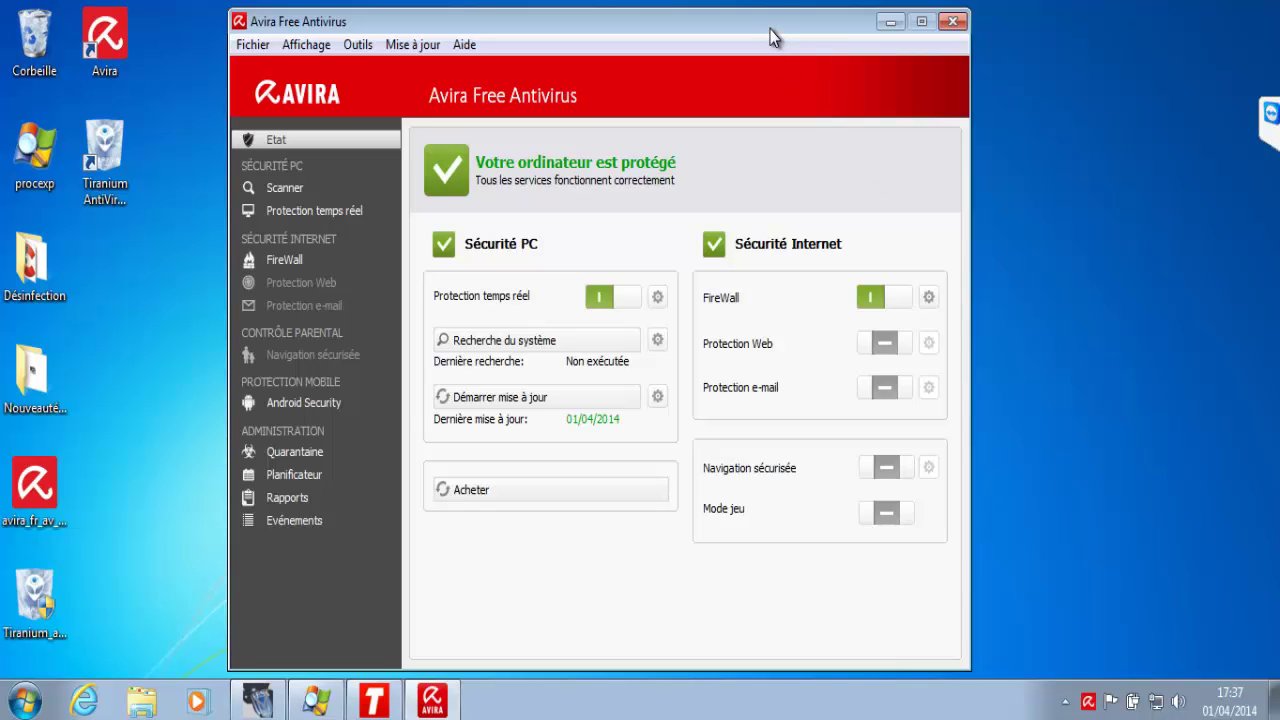
{"action": "left_click_drag", "start_coordinate": [771, 29], "coordinate": [763, 29]}
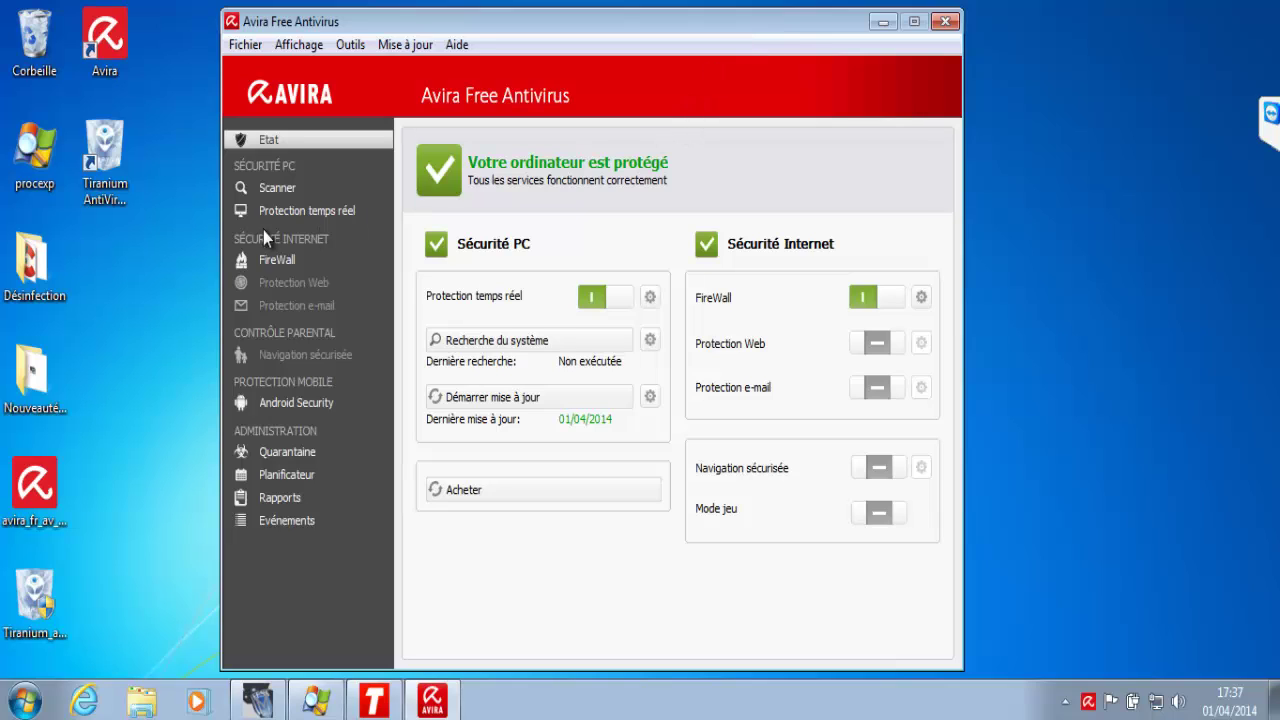
{"action": "left_click", "coordinate": [104, 160]}
{"action": "left_click", "coordinate": [107, 271]}
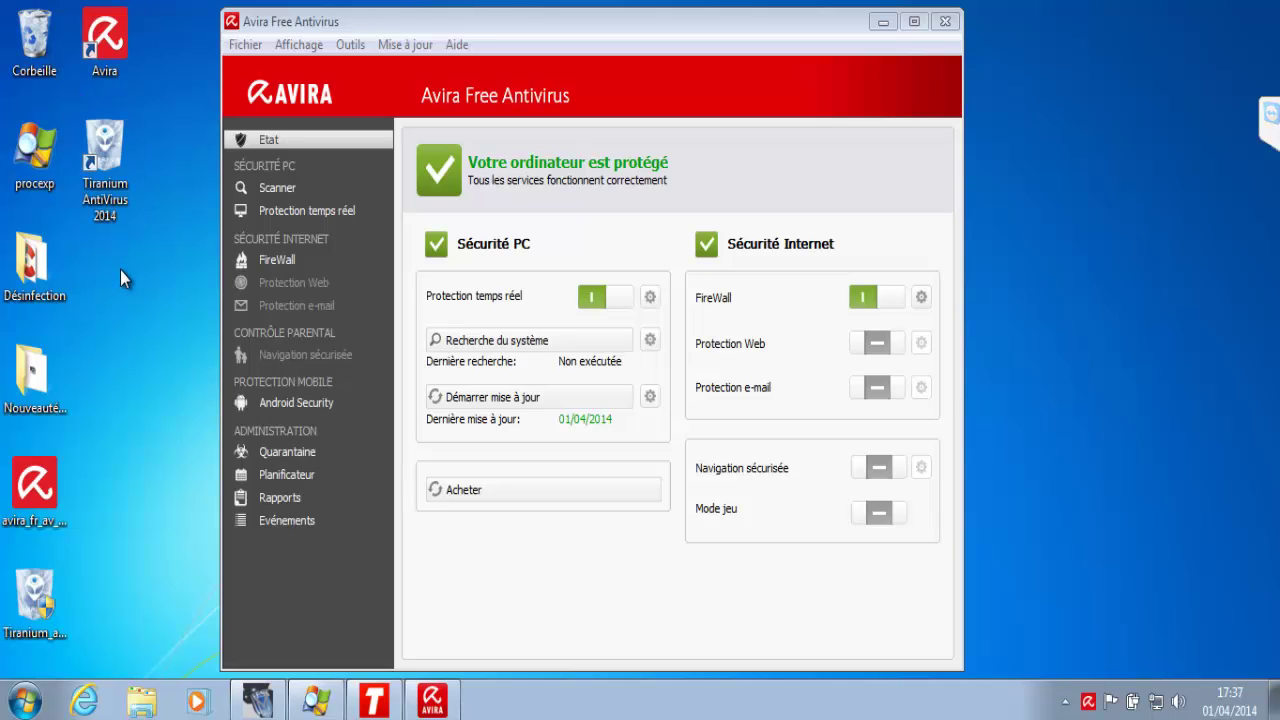
{"action": "left_click", "coordinate": [621, 120]}
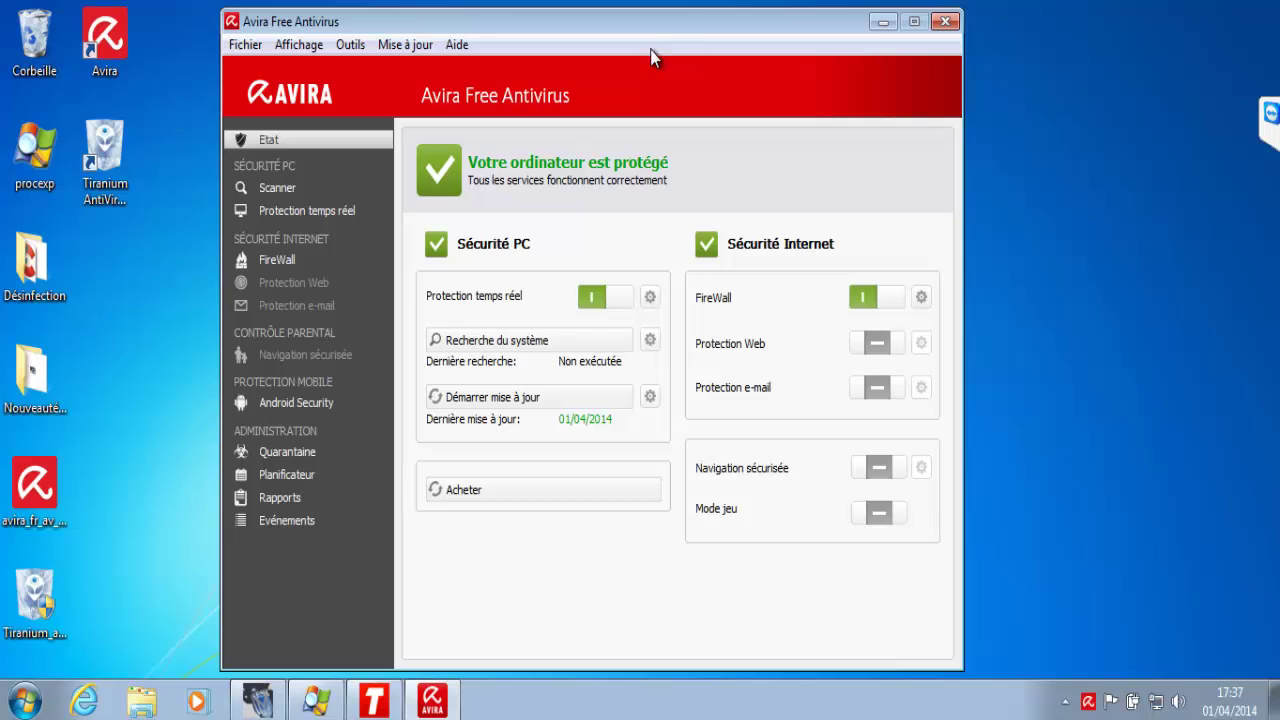
{"action": "left_click_drag", "start_coordinate": [651, 26], "coordinate": [650, 21]}
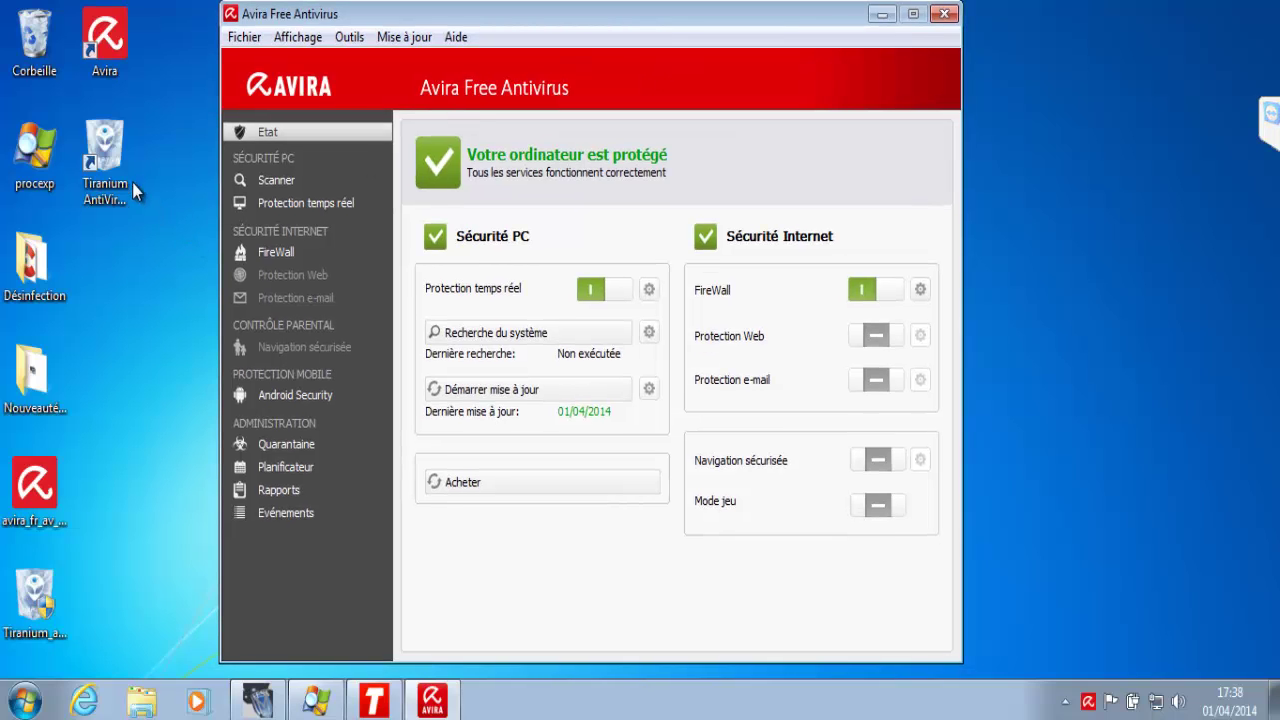
{"action": "left_click", "coordinate": [99, 340]}
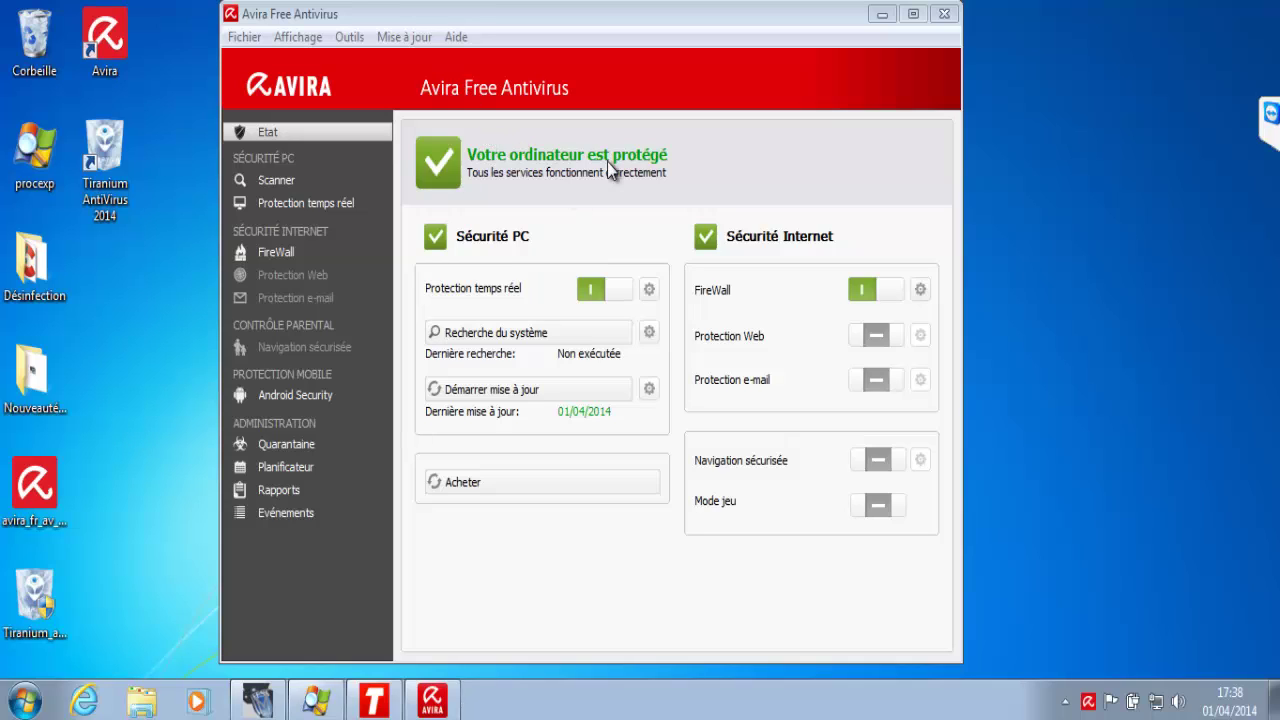
{"action": "left_click", "coordinate": [763, 153]}
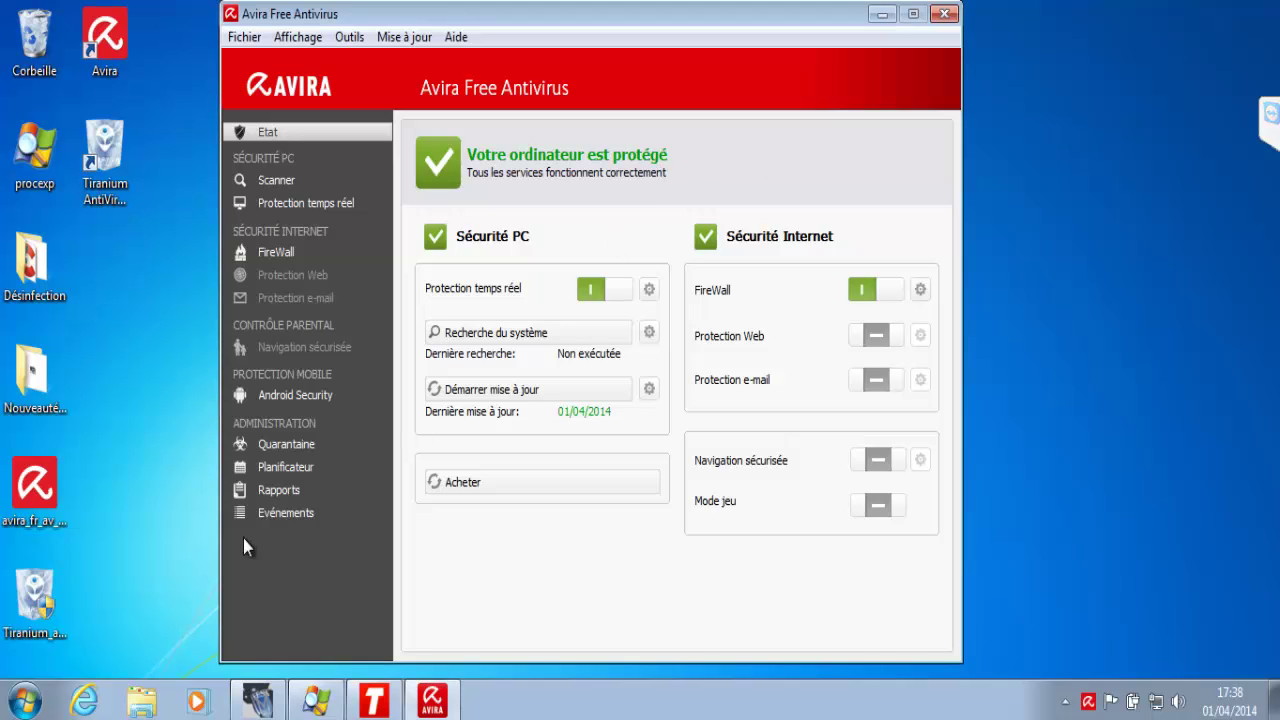
{"action": "left_click", "coordinate": [58, 512]}
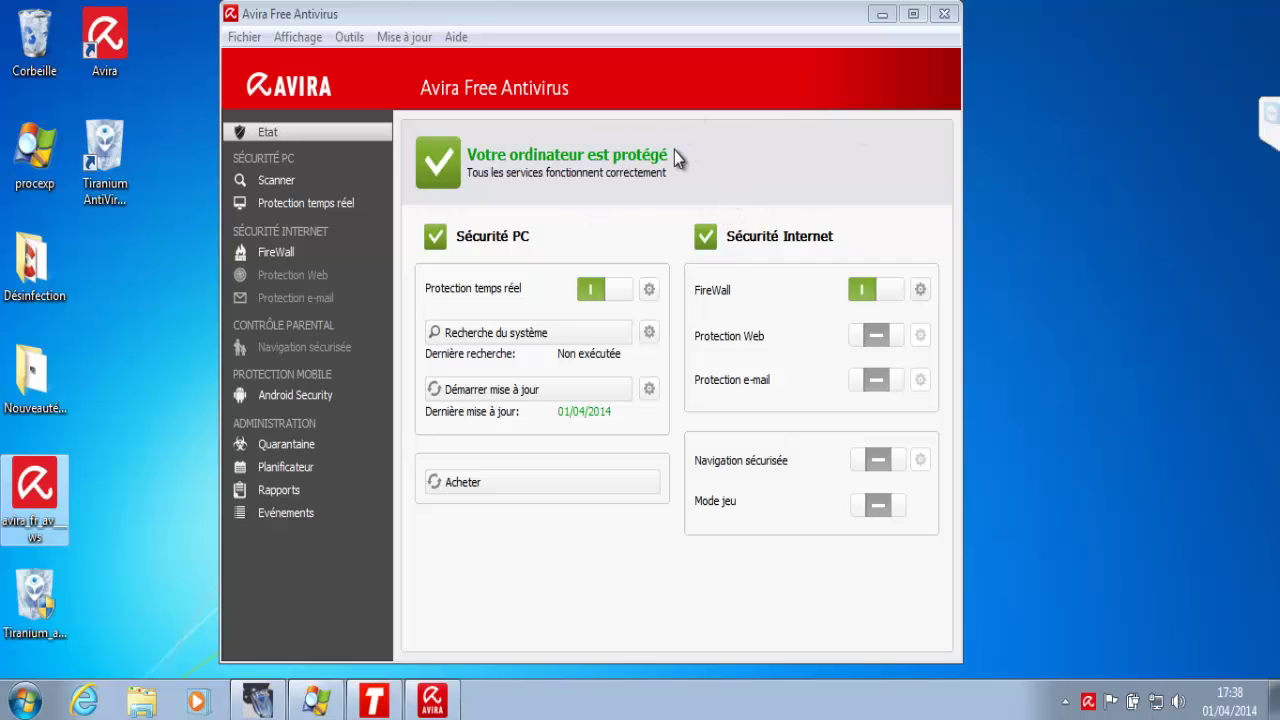
{"action": "left_click", "coordinate": [707, 151]}
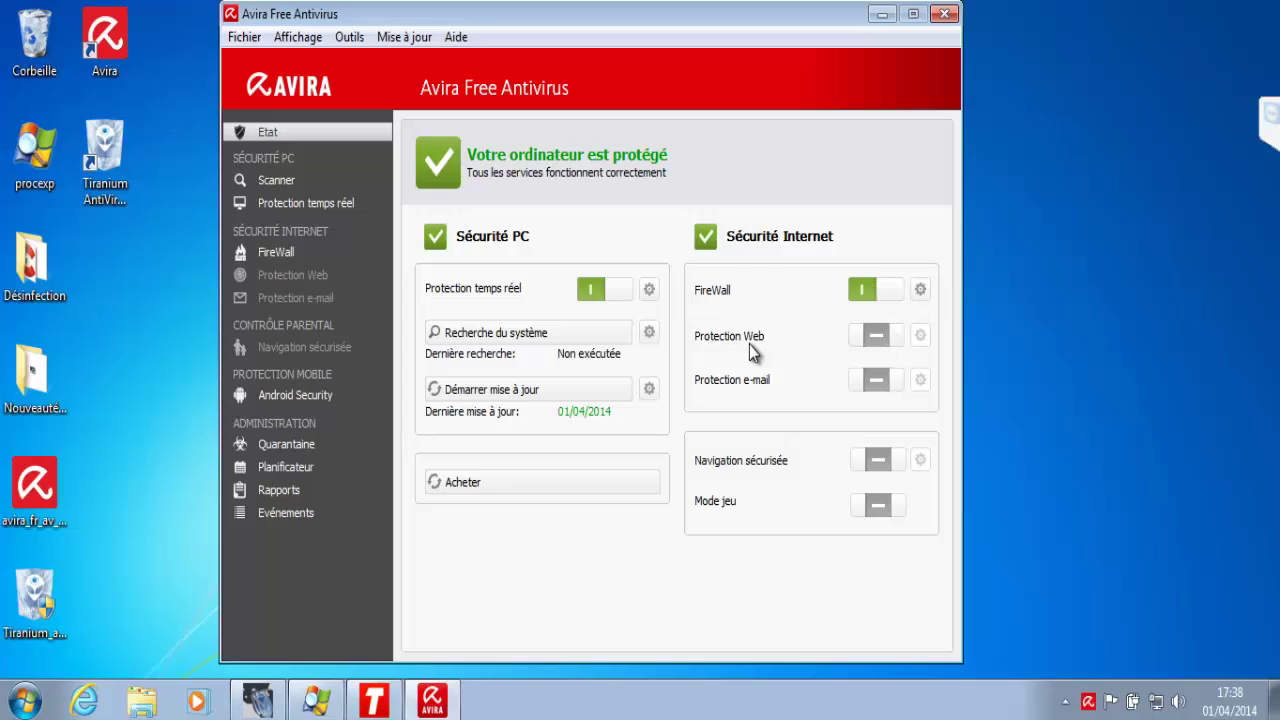
- Examine the scan profiles offered by the Scanner, from Lecteurs locaux through Sélection manuelle
{"action": "left_click", "coordinate": [273, 180]}
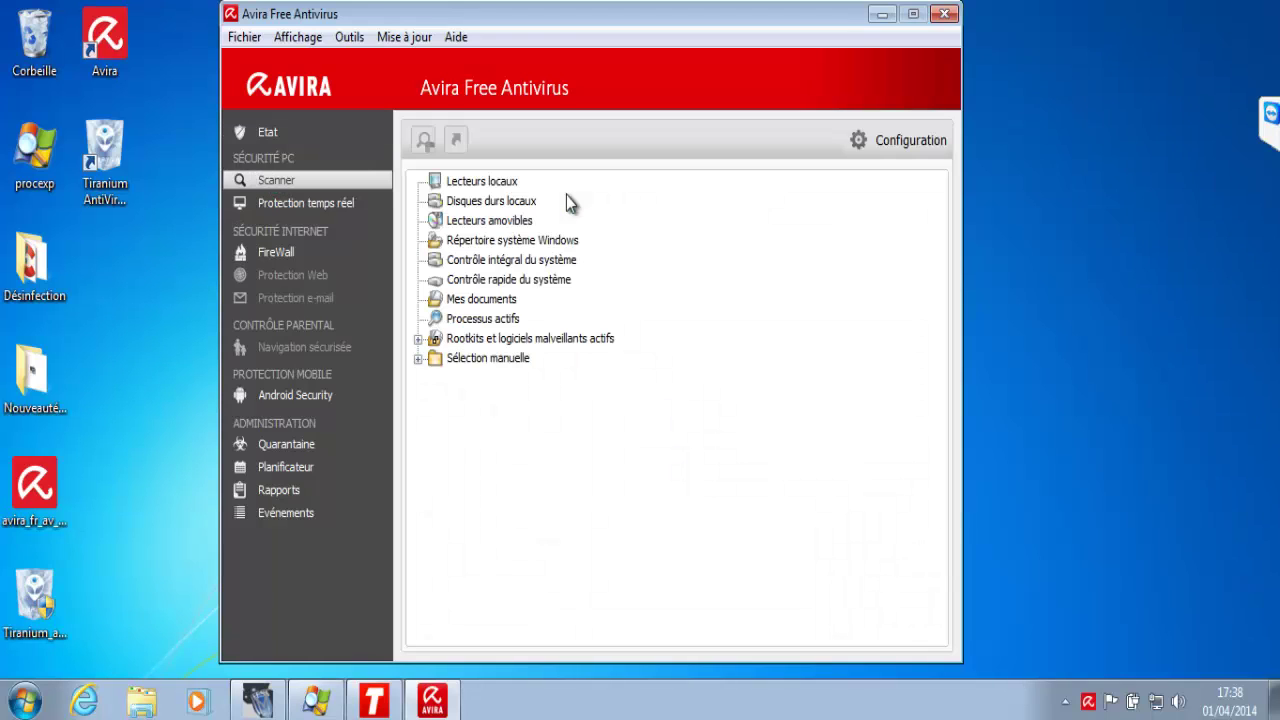
{"action": "left_click", "coordinate": [489, 185]}
{"action": "left_click", "coordinate": [486, 200]}
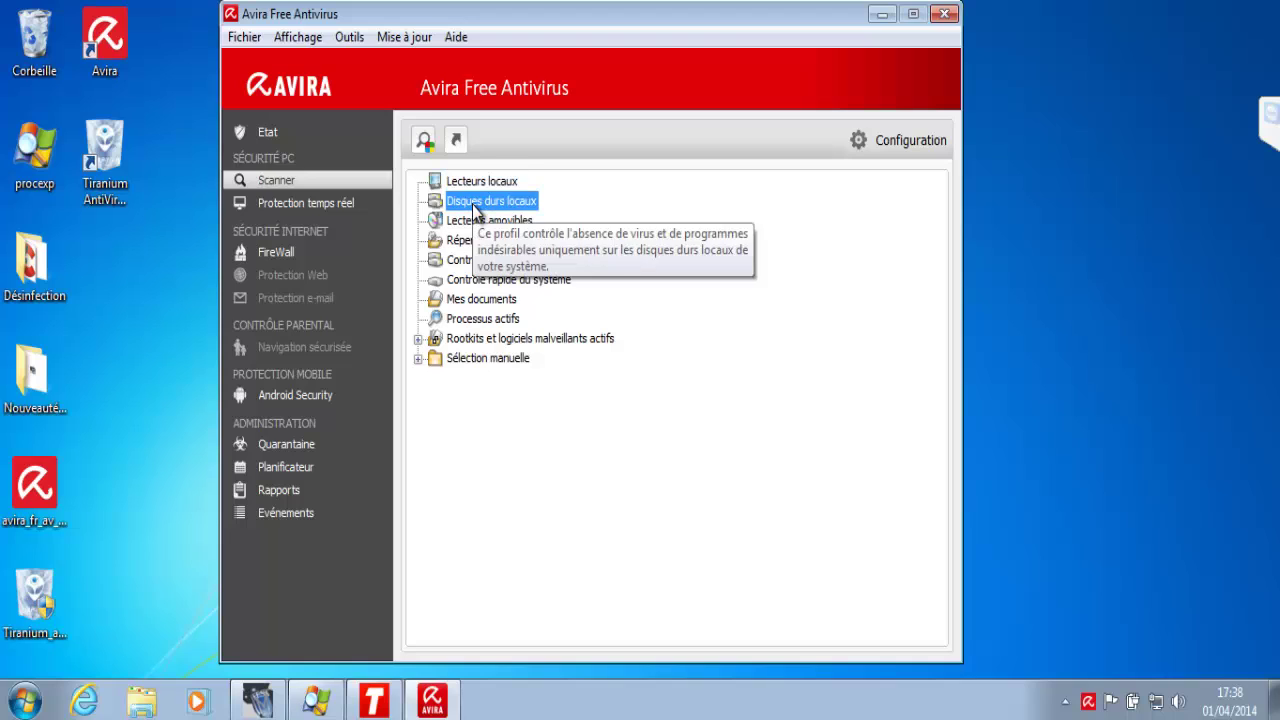
{"action": "left_click", "coordinate": [499, 223]}
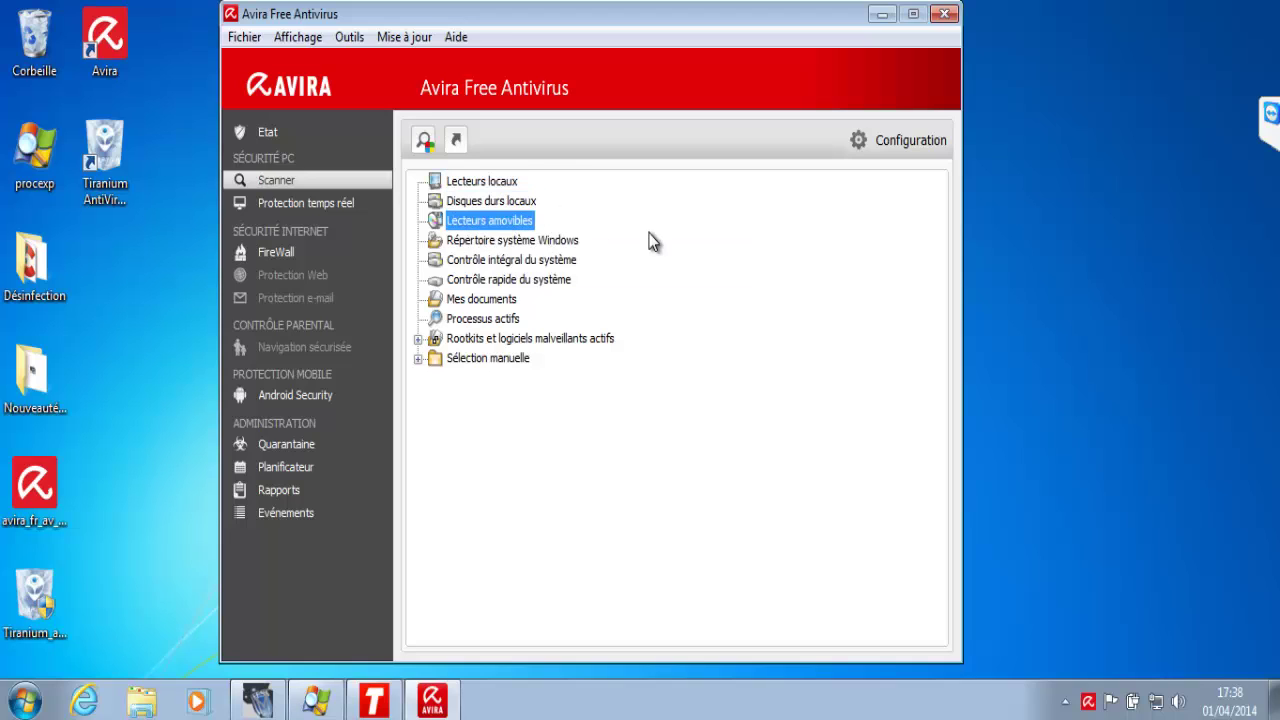
{"action": "left_click", "coordinate": [500, 242]}
{"action": "left_click", "coordinate": [500, 259]}
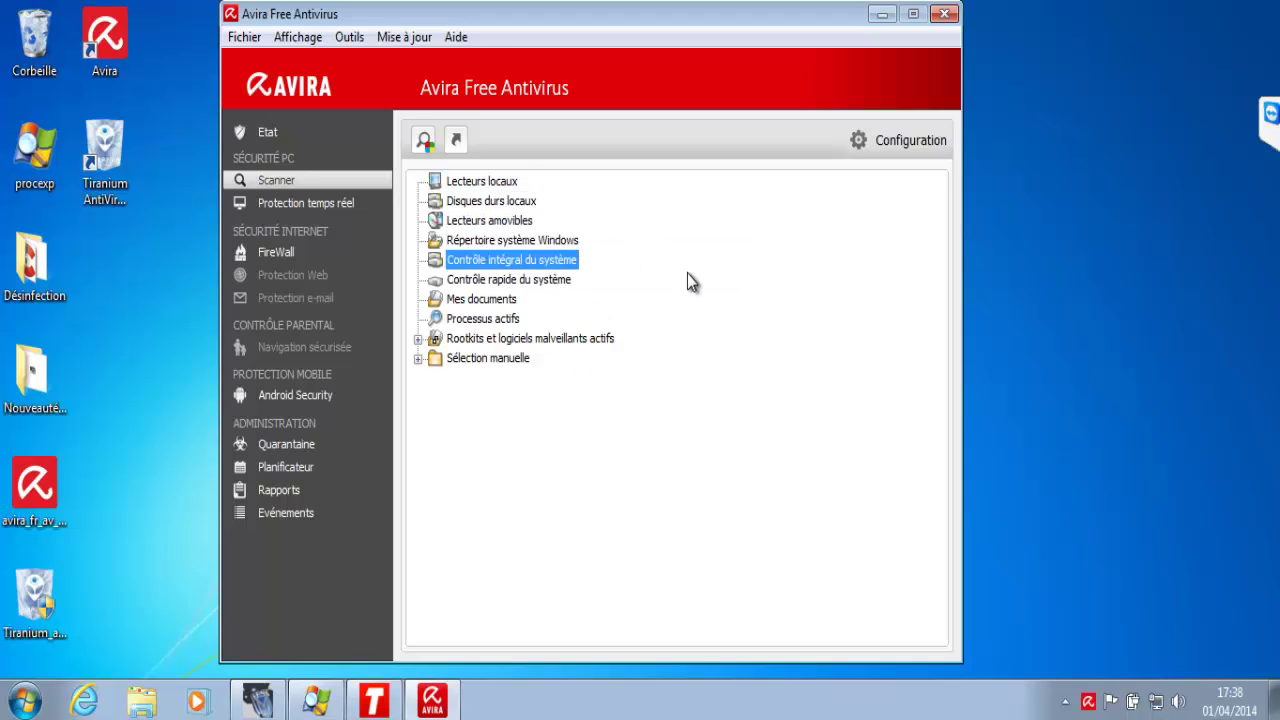
{"action": "left_click", "coordinate": [512, 283]}
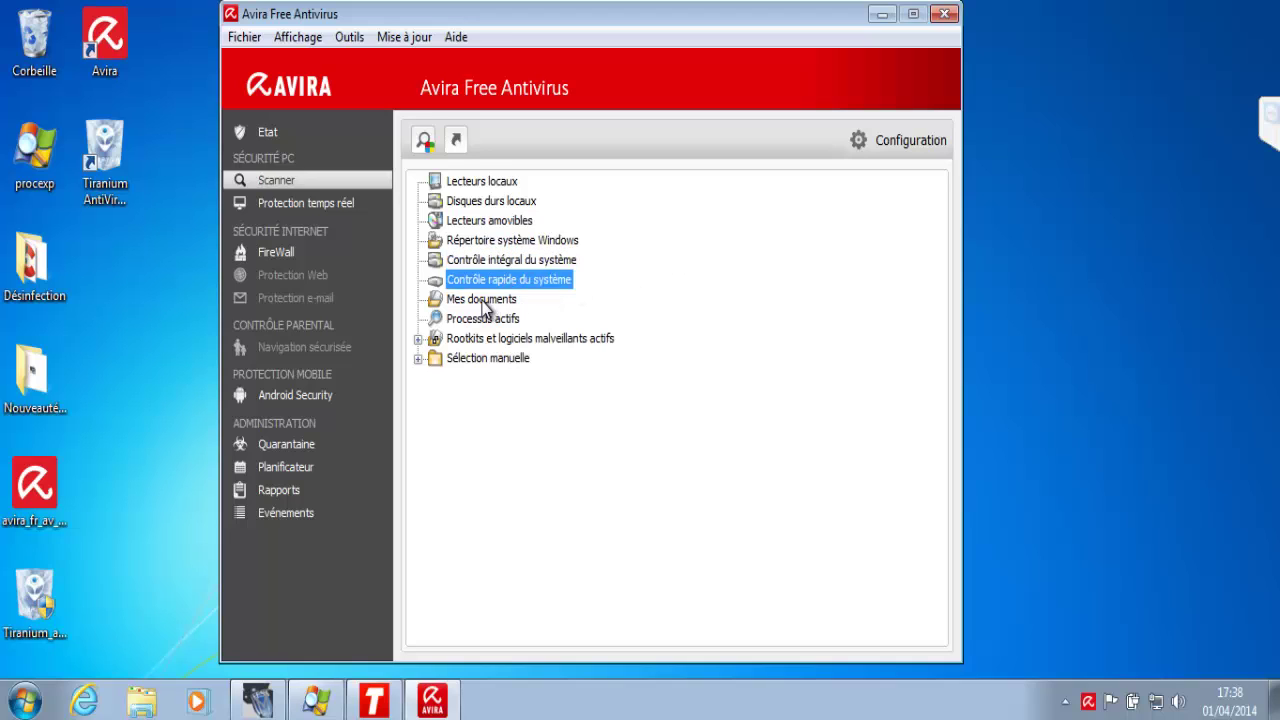
{"action": "left_click", "coordinate": [488, 300]}
{"action": "left_click", "coordinate": [497, 322]}
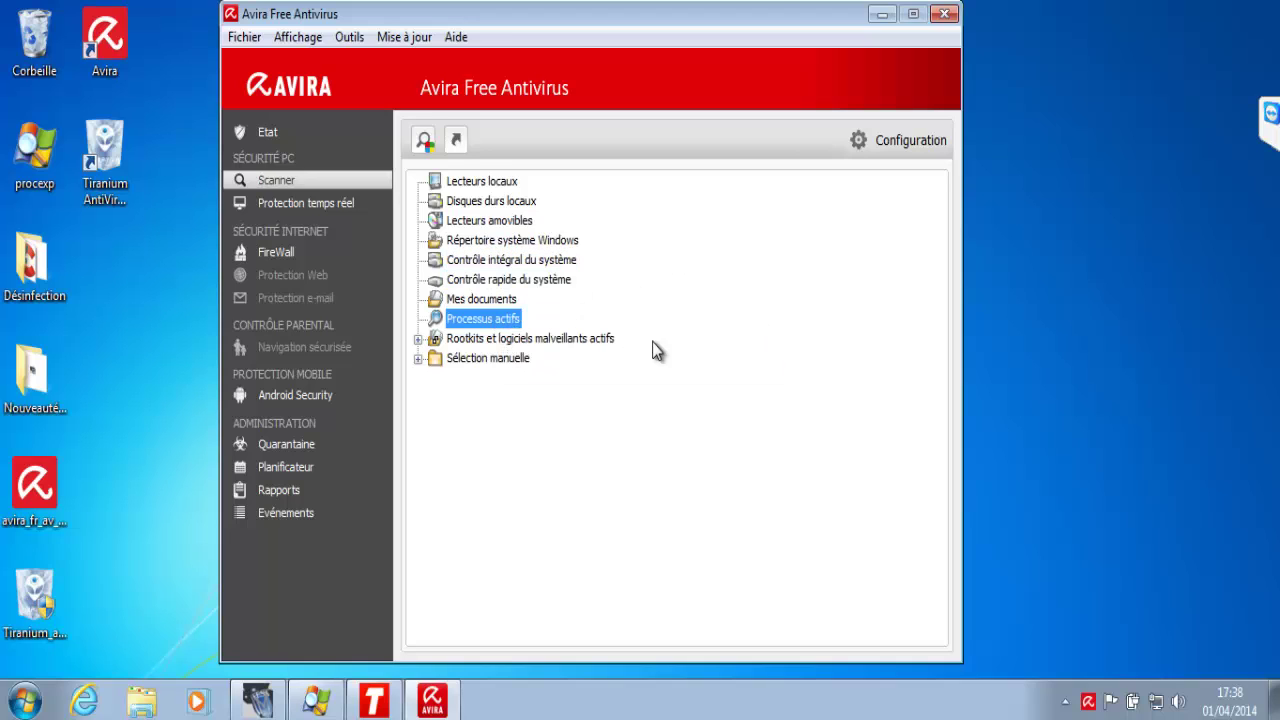
{"action": "left_click", "coordinate": [560, 338]}
{"action": "left_click", "coordinate": [522, 361]}
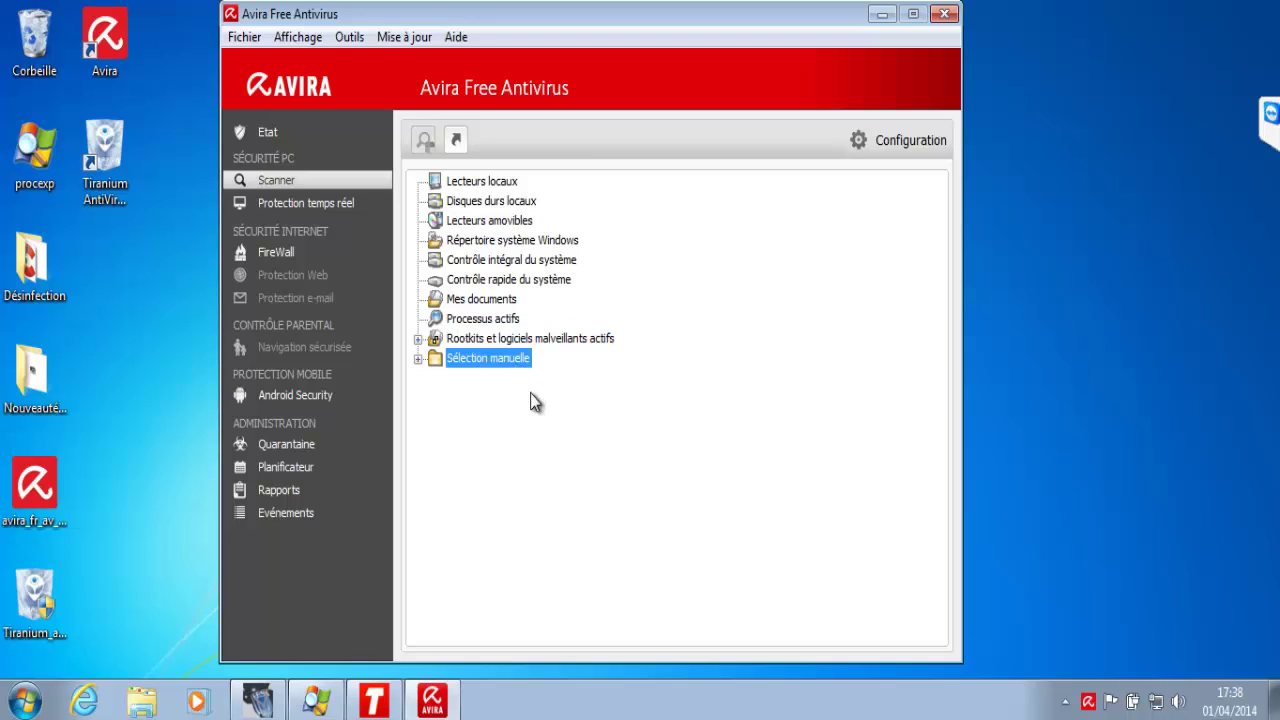
- Review the Protection temps réel, FireWall, Android Security and Quarantaine pages
{"action": "left_click", "coordinate": [306, 205]}
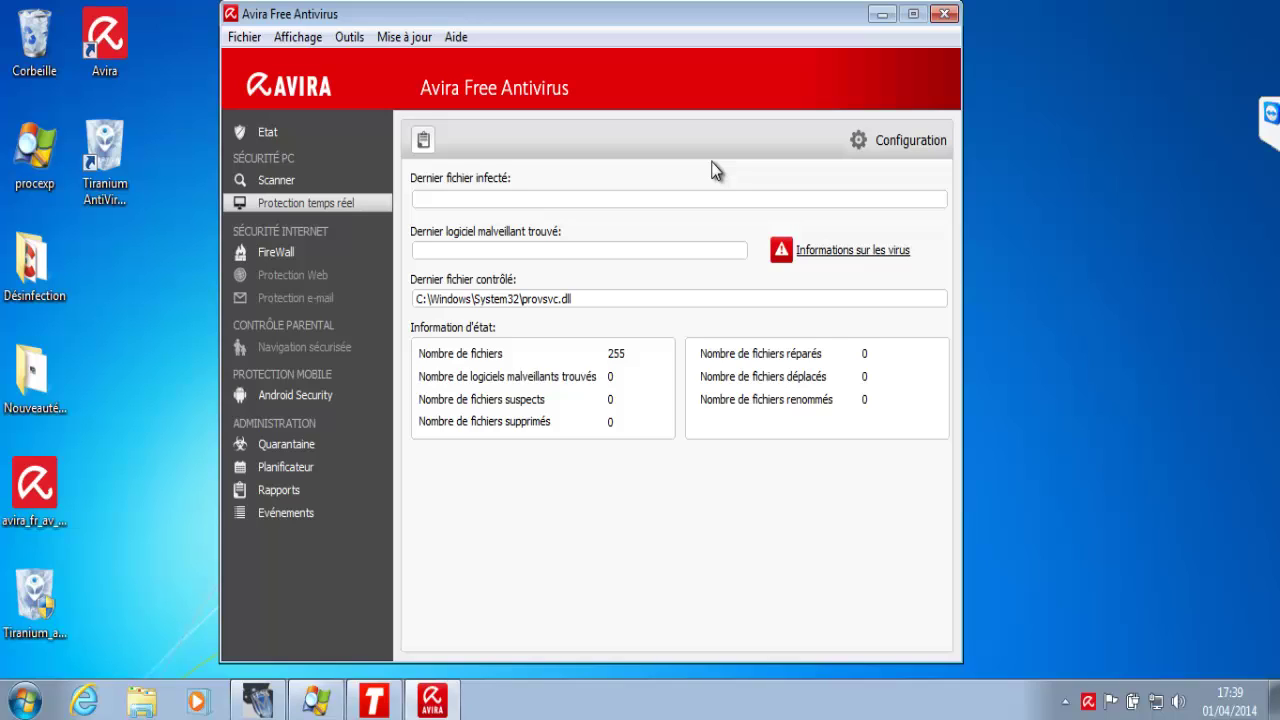
{"action": "left_click", "coordinate": [140, 249]}
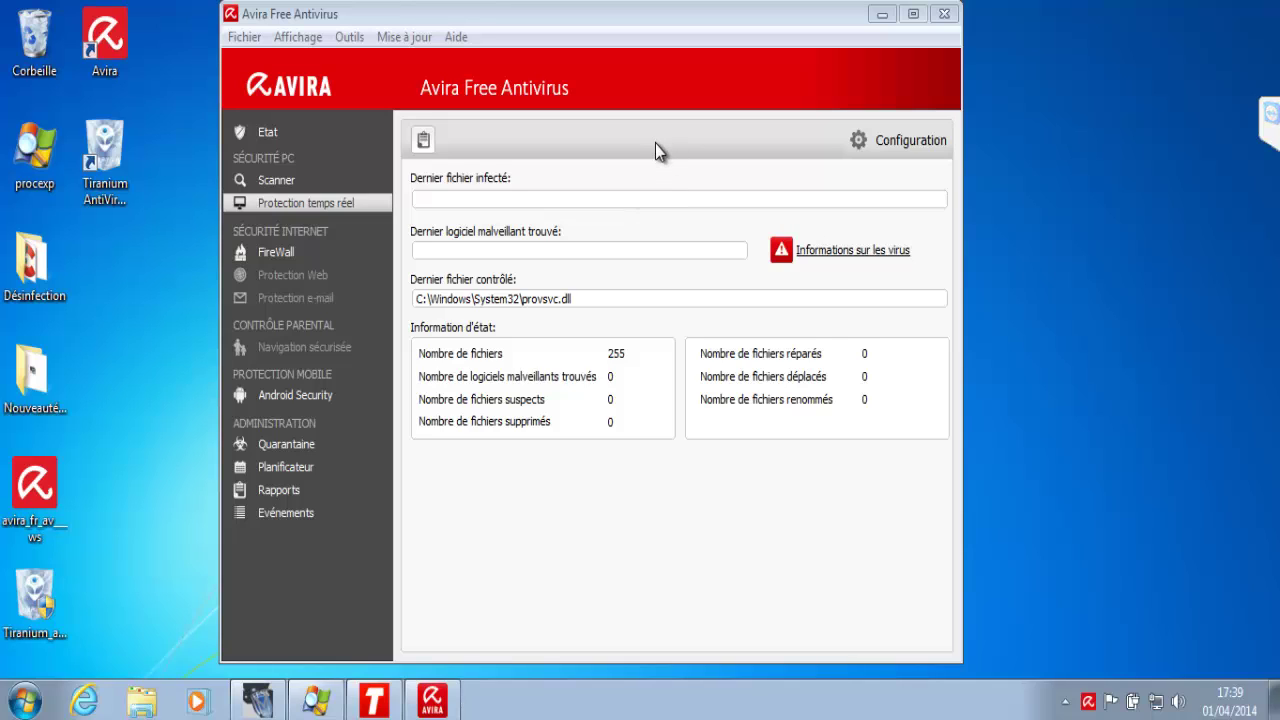
{"action": "left_click", "coordinate": [490, 199]}
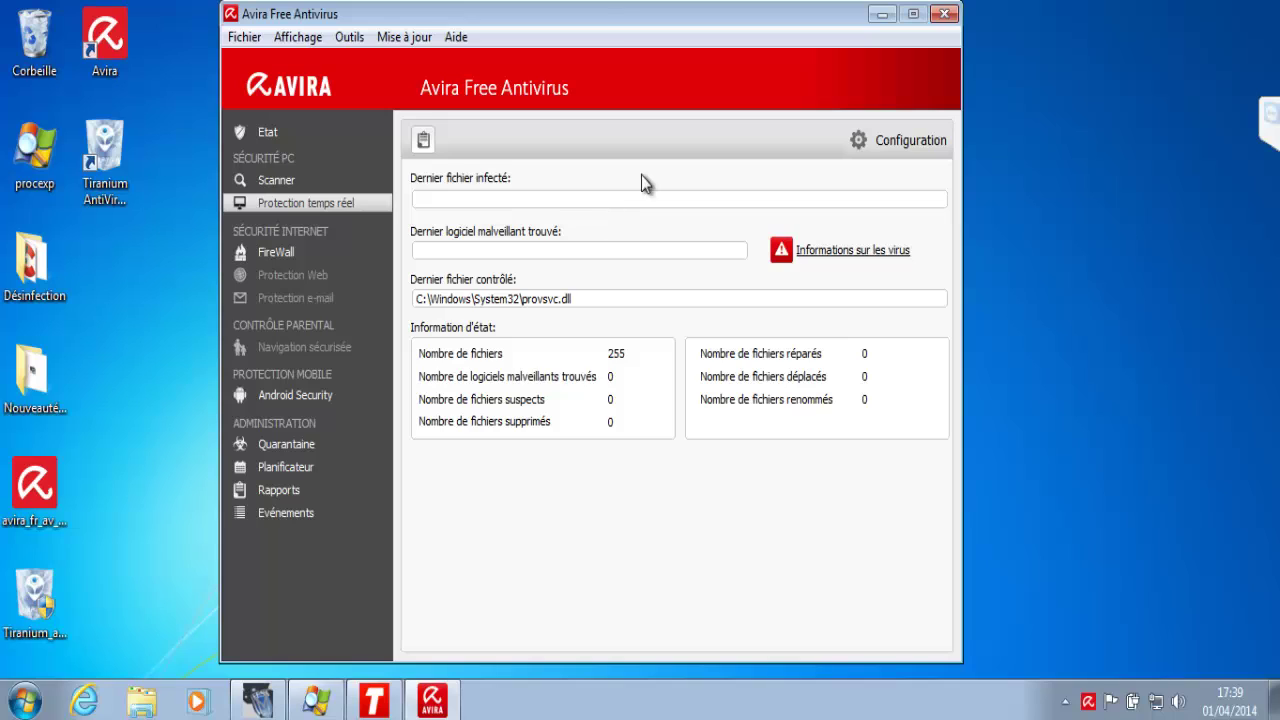
{"action": "left_click", "coordinate": [318, 256]}
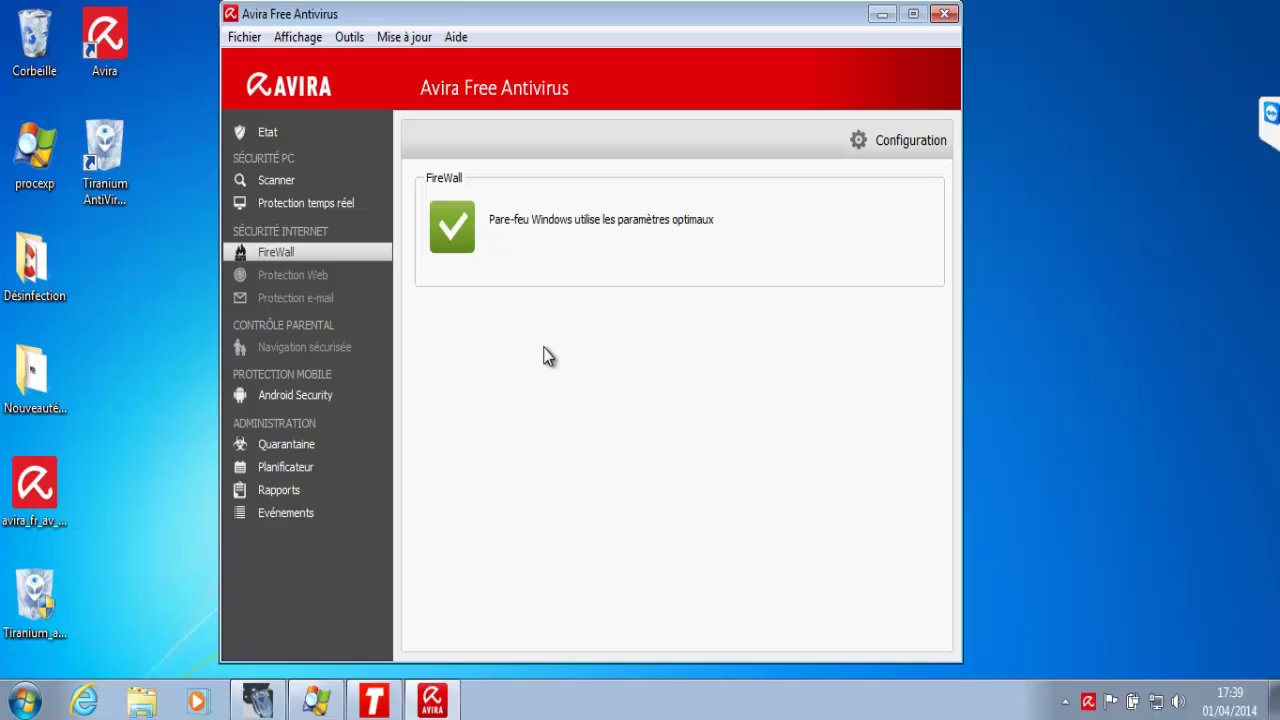
{"action": "left_click", "coordinate": [298, 397]}
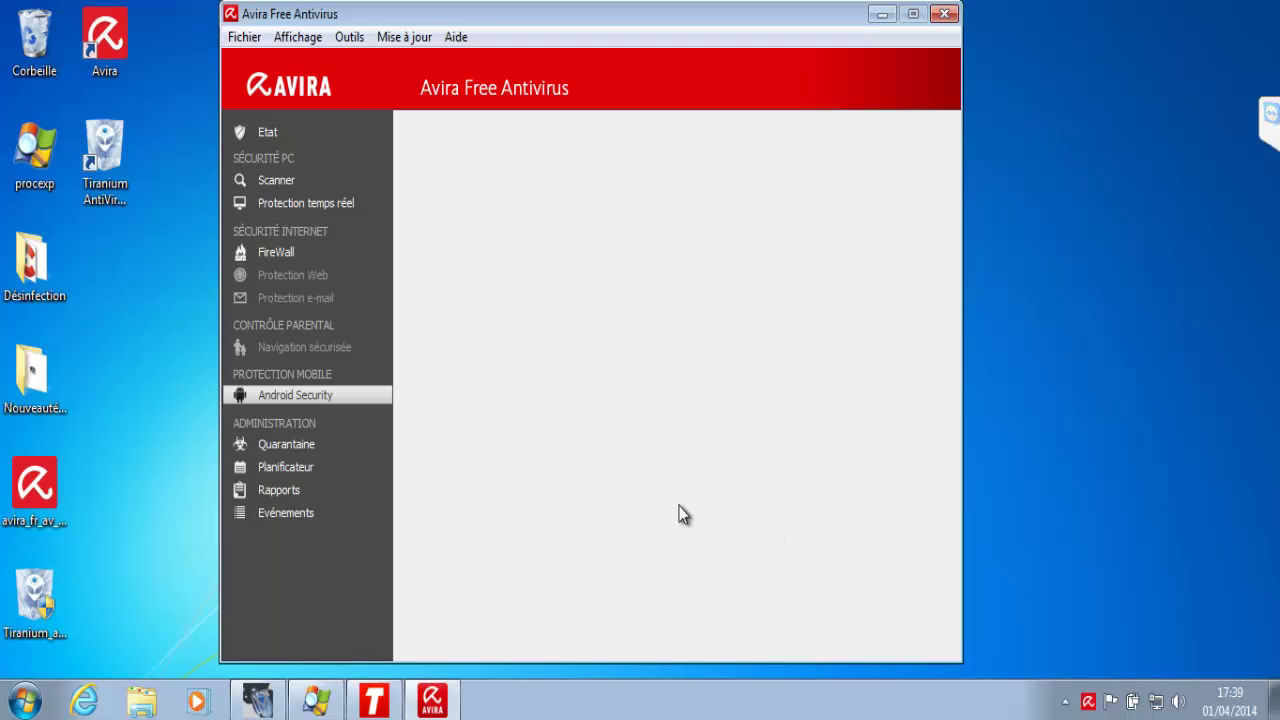
{"action": "left_click", "coordinate": [288, 448]}
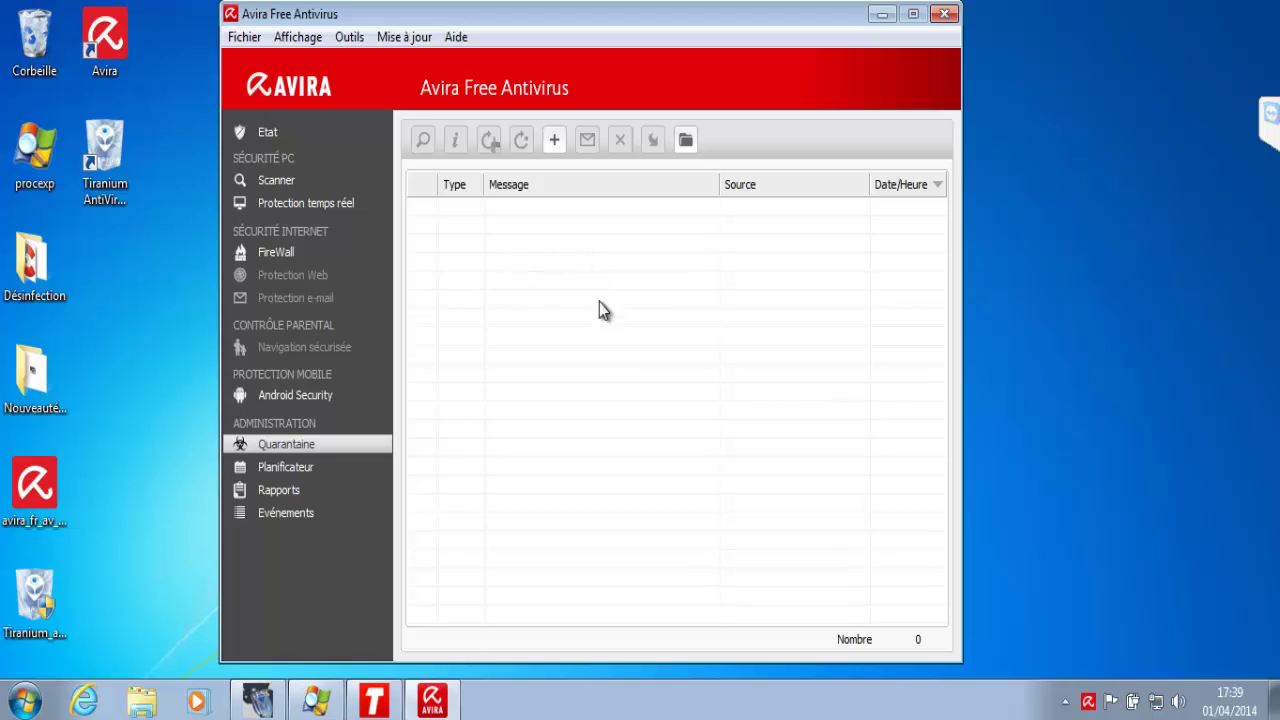
- Deactivate the scheduled Contrôle rapide du système task in the Planificateur
{"action": "left_click", "coordinate": [284, 469]}
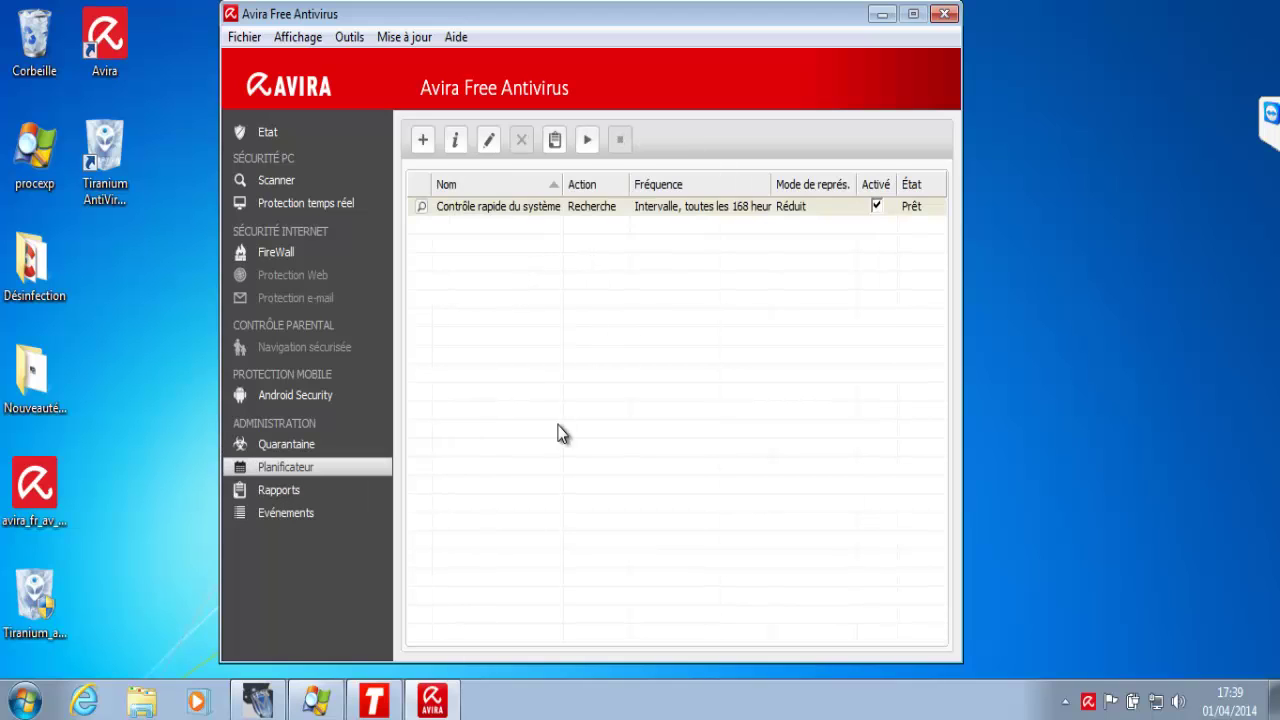
{"action": "left_click", "coordinate": [686, 208]}
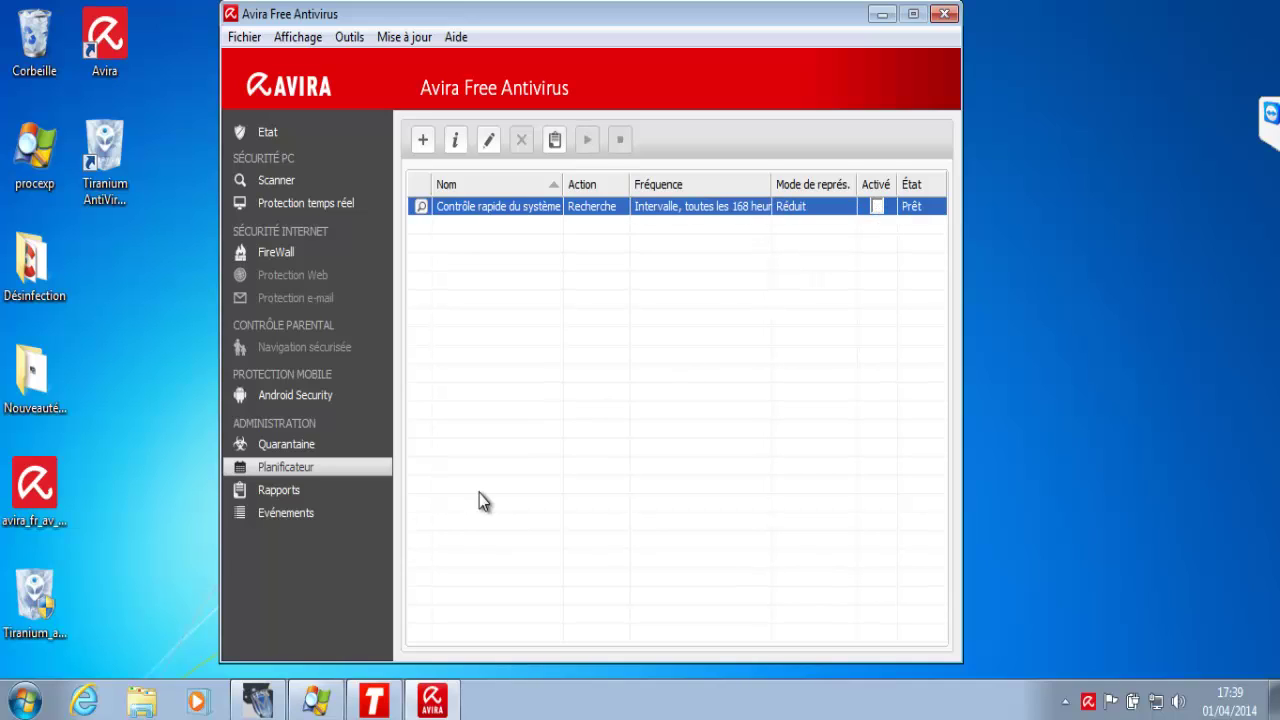
- Review the search and update entries in Rapports and the log in Evénements
{"action": "left_click", "coordinate": [285, 492]}
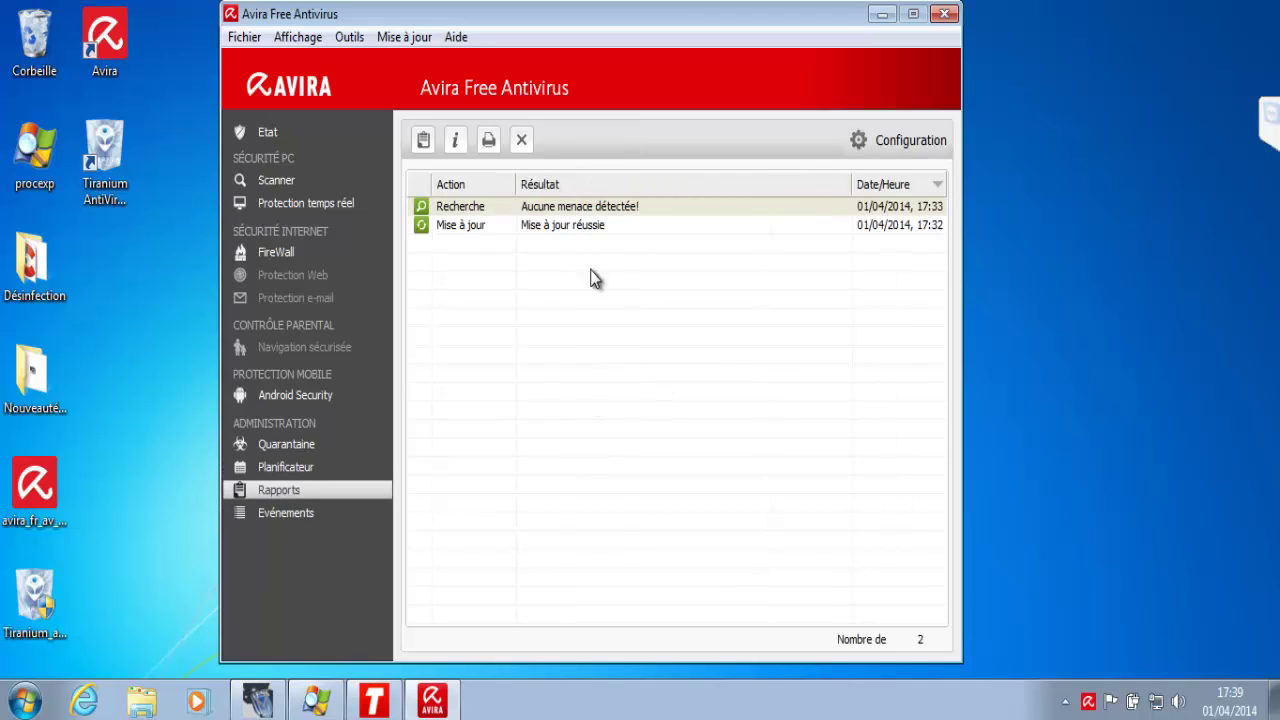
{"action": "left_click", "coordinate": [572, 227]}
{"action": "left_click", "coordinate": [568, 207]}
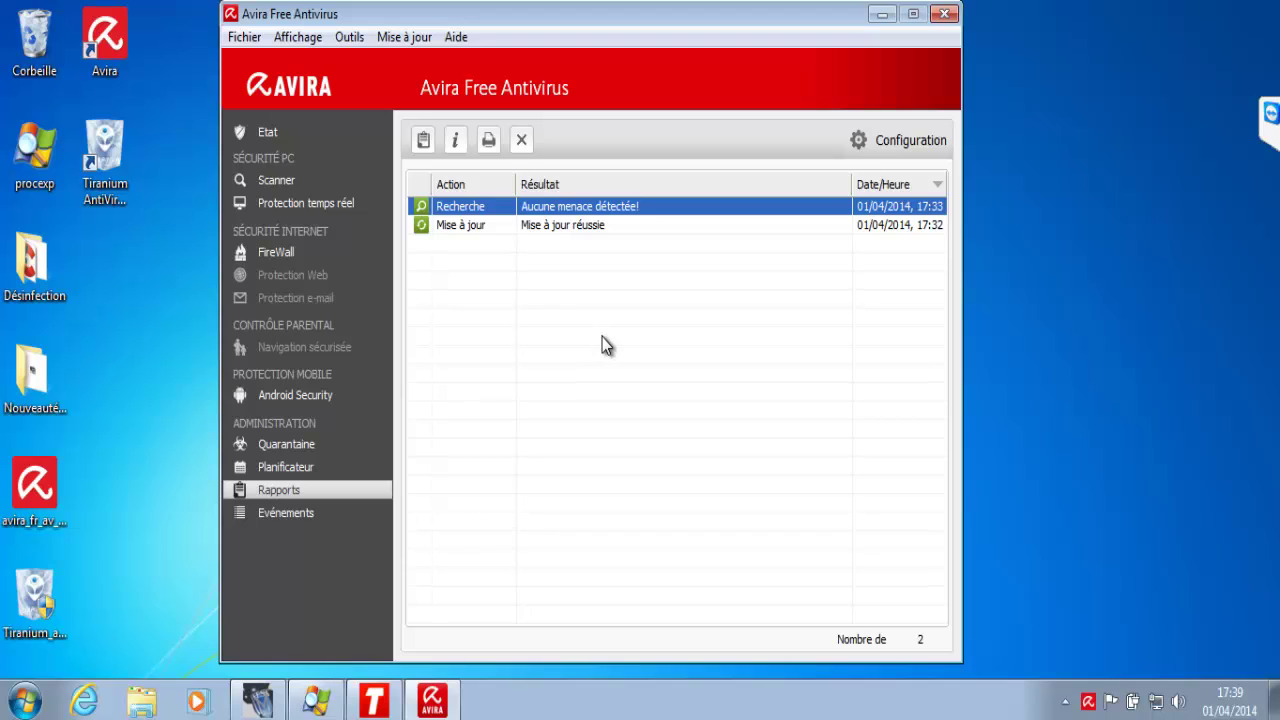
{"action": "left_click", "coordinate": [280, 513]}
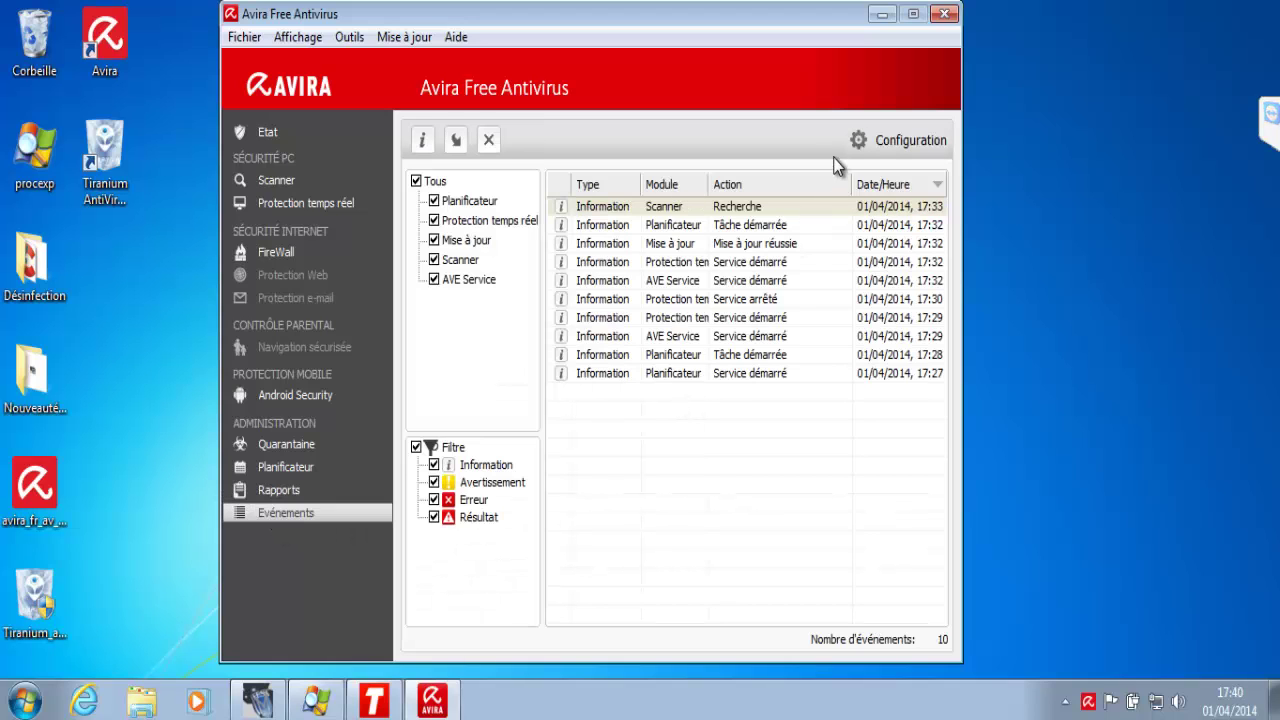
- In the configuration, set the files checked by real-time protection to Sélection intelligente des fichiers
{"action": "left_click", "coordinate": [894, 142]}
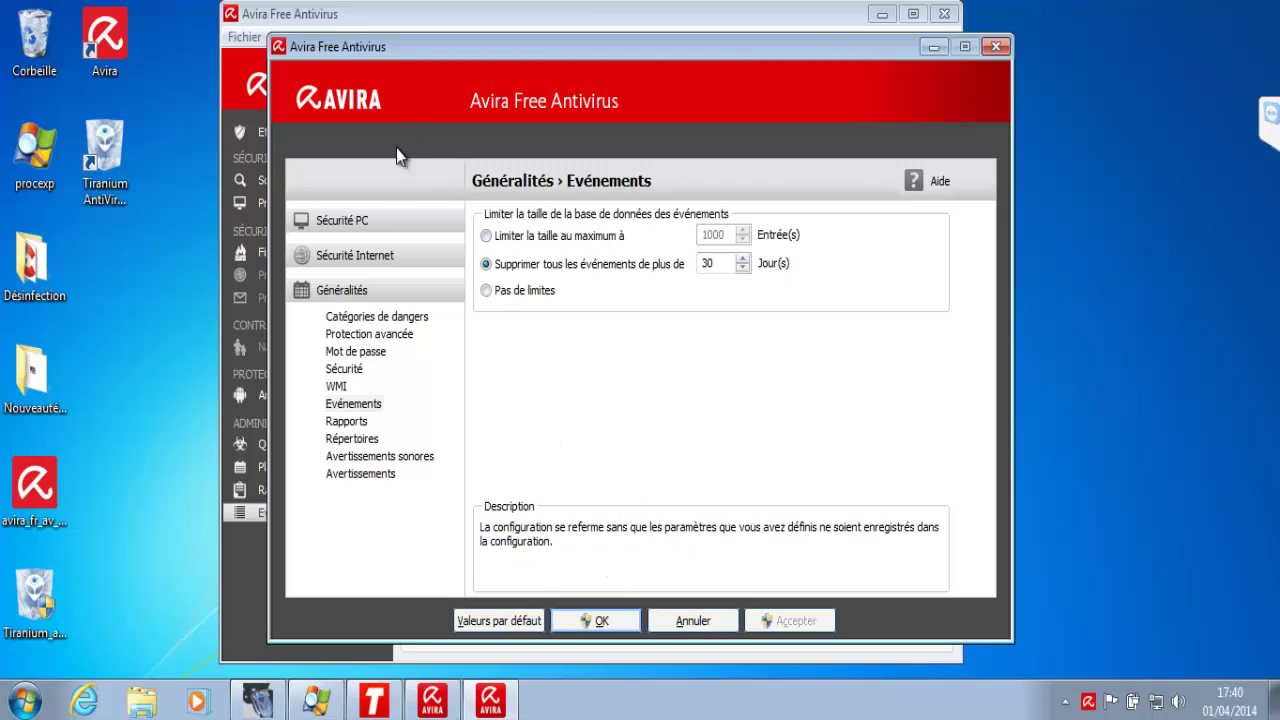
{"action": "left_click", "coordinate": [360, 222]}
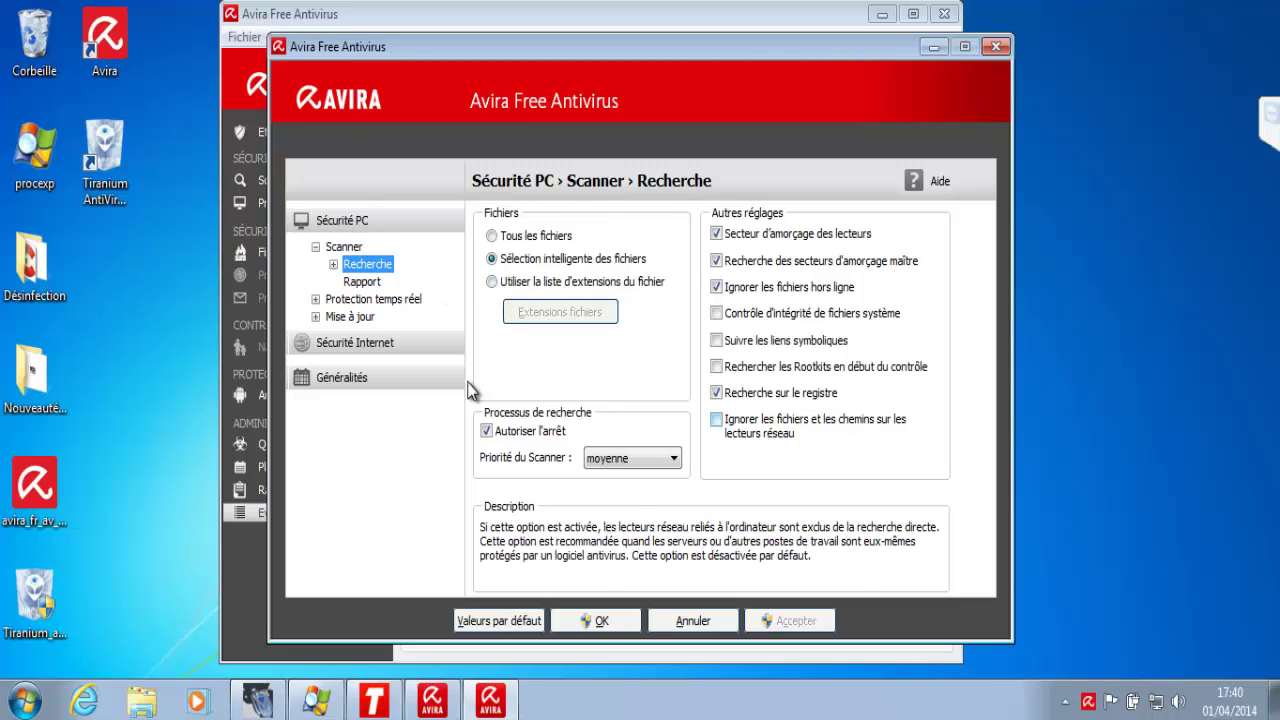
{"action": "left_click", "coordinate": [348, 300]}
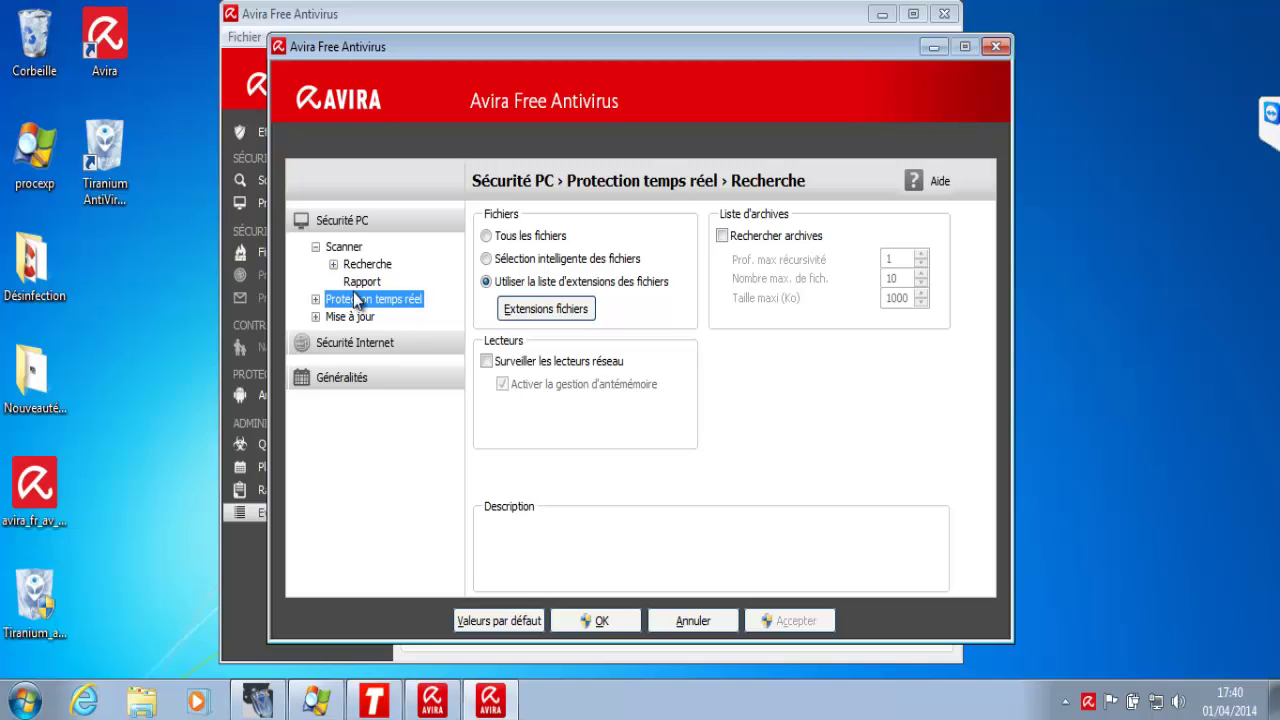
{"action": "left_click", "coordinate": [562, 260]}
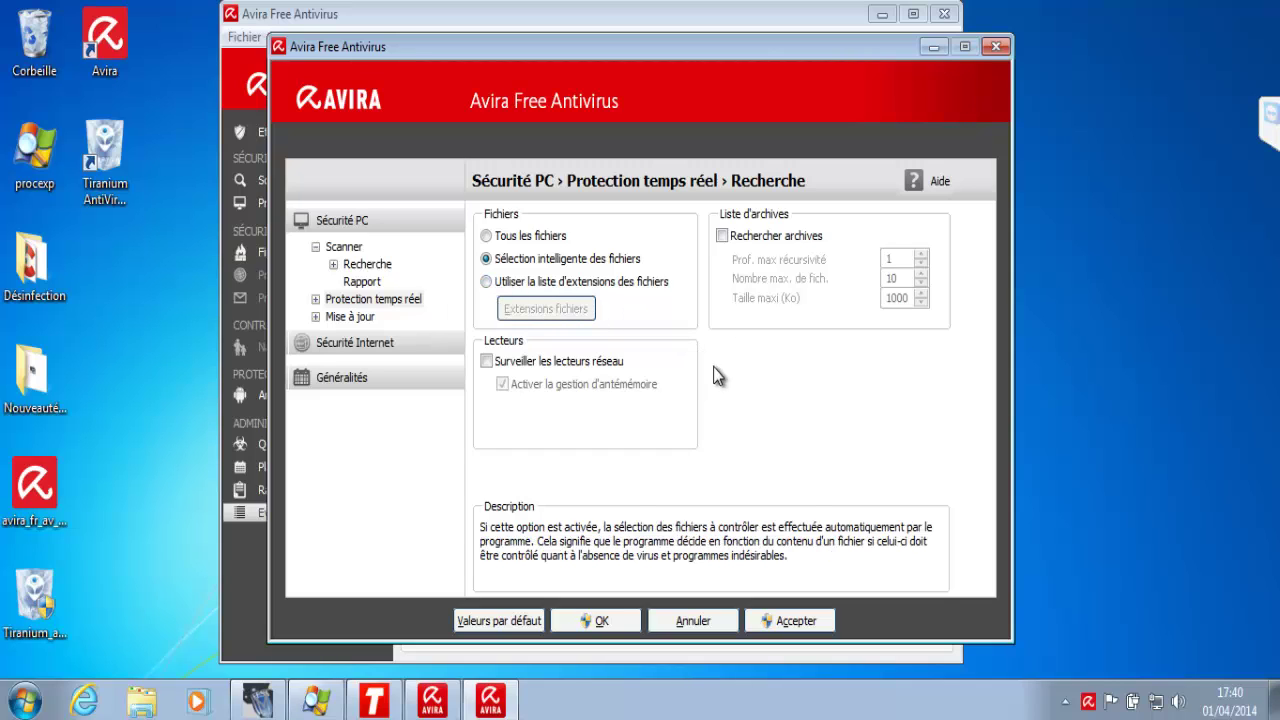
- Review the real-time protection settings for Action si résultat positif and Heuristique, and the automatic update interval under Mise à jour
{"action": "double_click", "coordinate": [335, 300]}
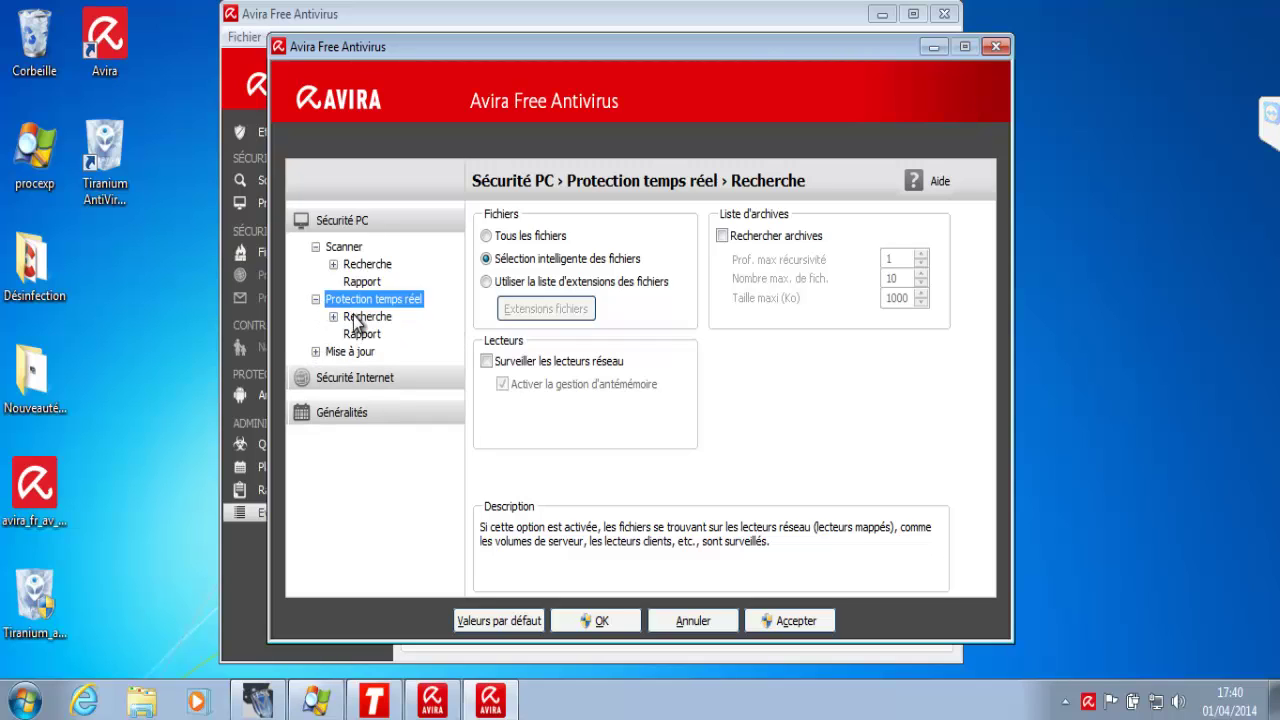
{"action": "left_click", "coordinate": [360, 317]}
{"action": "double_click", "coordinate": [350, 320]}
{"action": "left_click", "coordinate": [379, 336]}
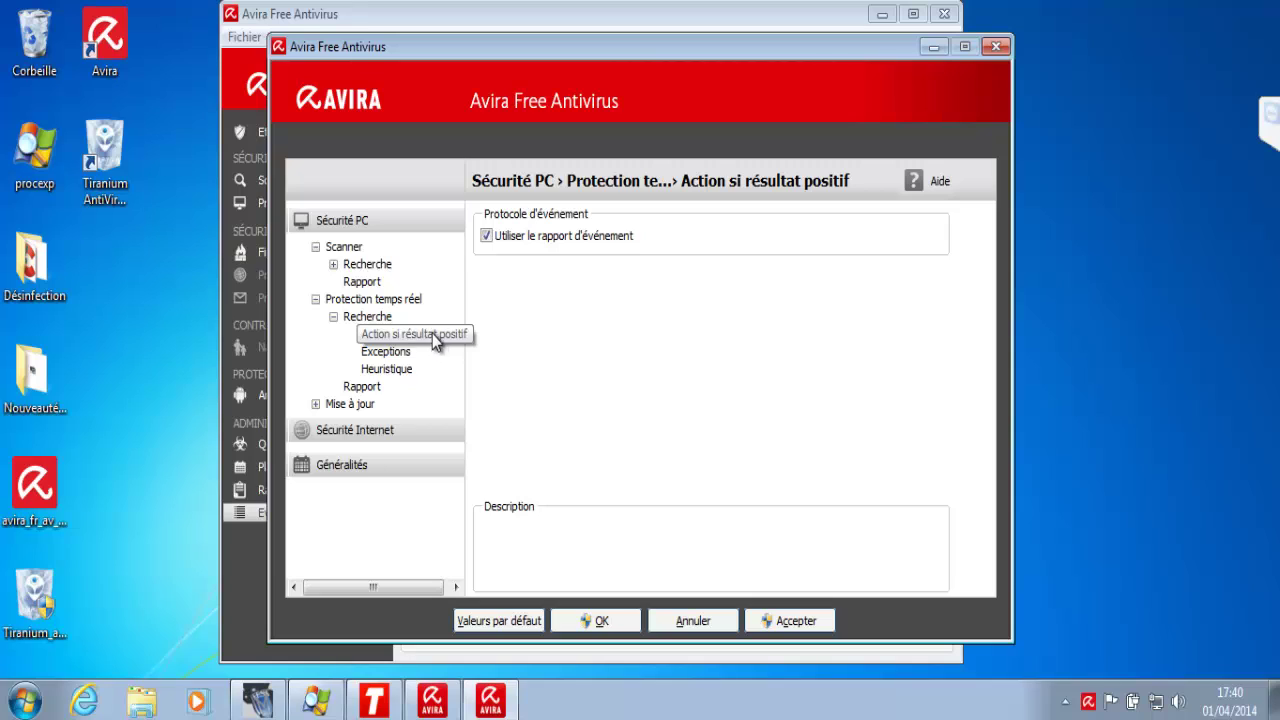
{"action": "left_click", "coordinate": [432, 333]}
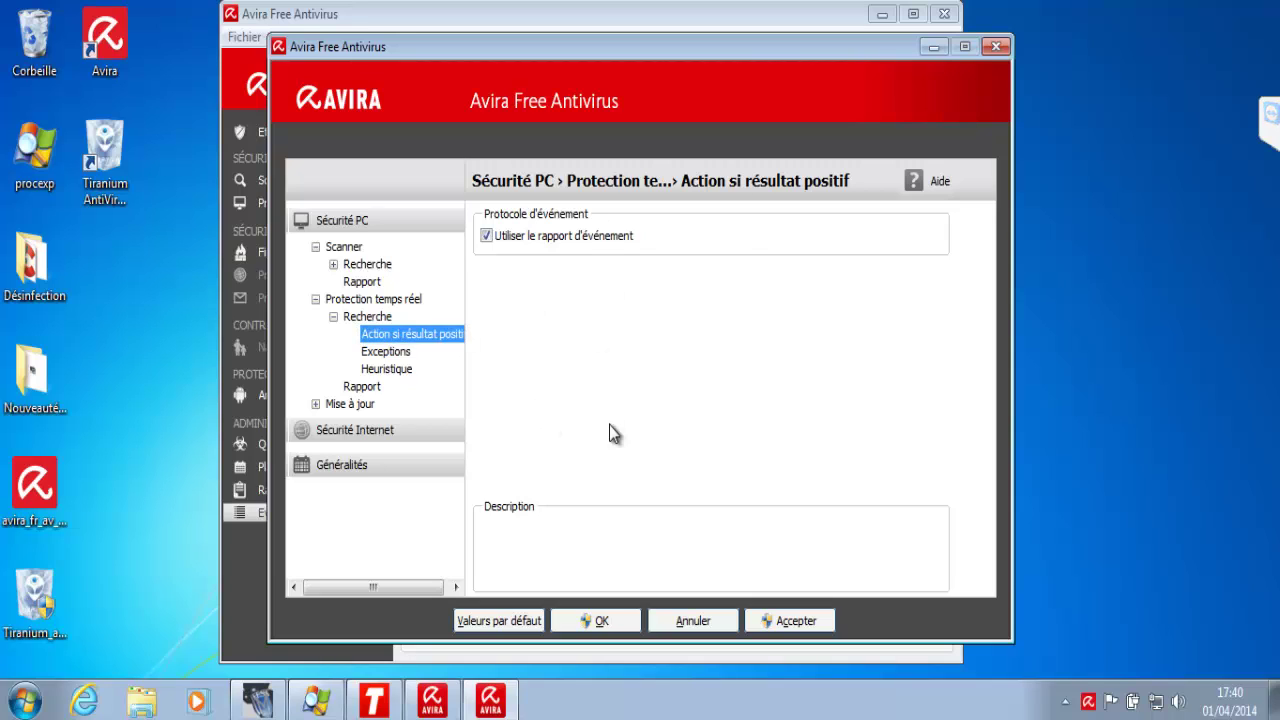
{"action": "left_click", "coordinate": [392, 370]}
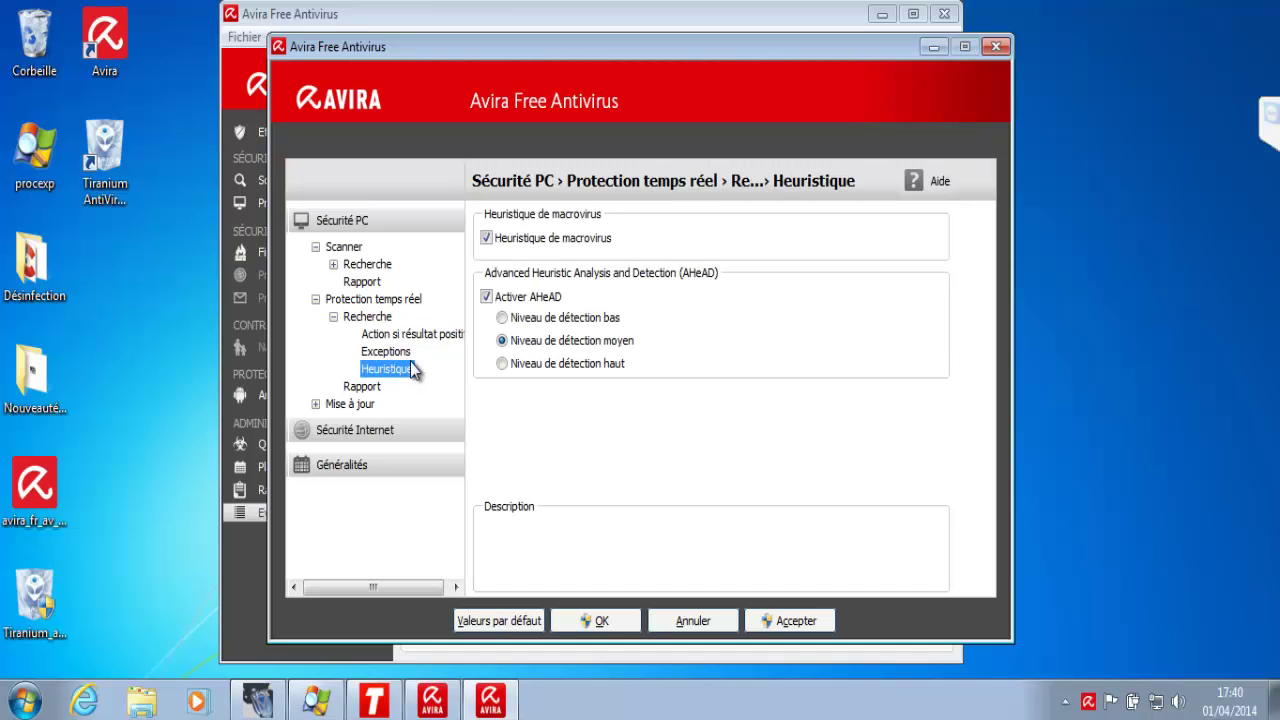
{"action": "left_click", "coordinate": [352, 404]}
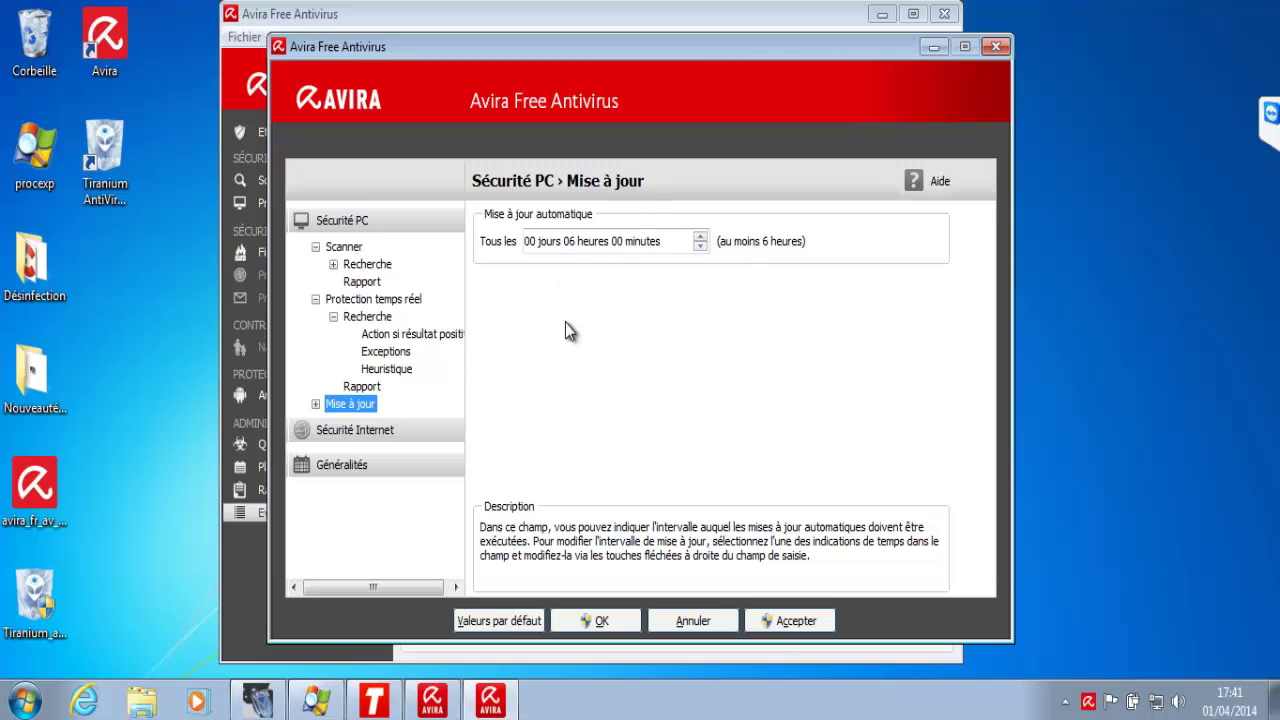
- Review the Sécurité Internet network profiles and the list of programs allowed through the Windows firewall
{"action": "left_click", "coordinate": [366, 432]}
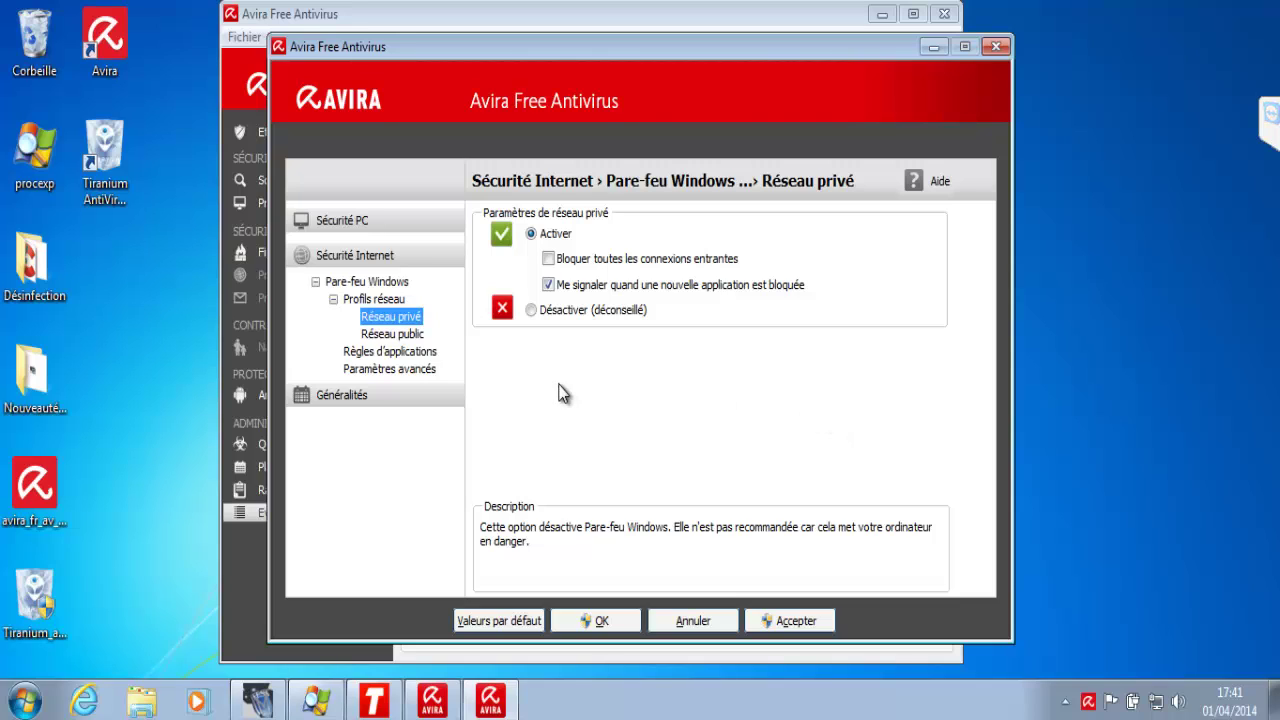
{"action": "left_click", "coordinate": [398, 336]}
{"action": "left_click", "coordinate": [405, 355]}
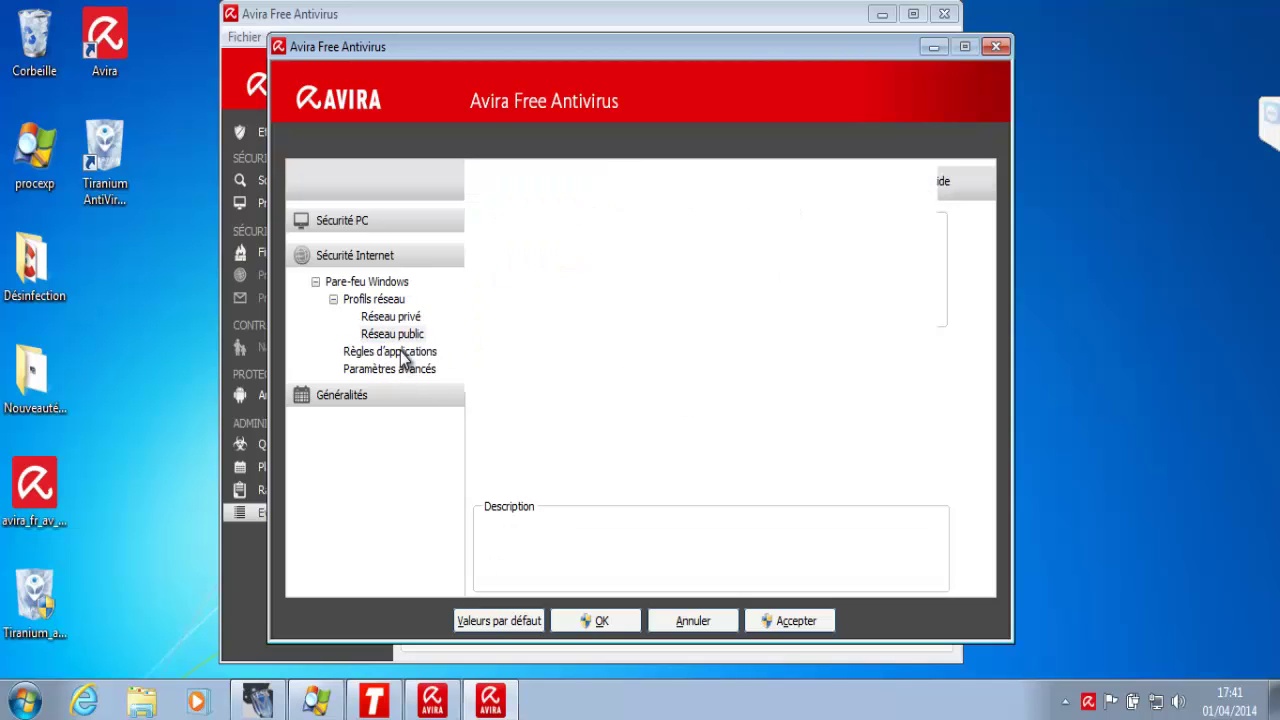
{"action": "left_click", "coordinate": [540, 240]}
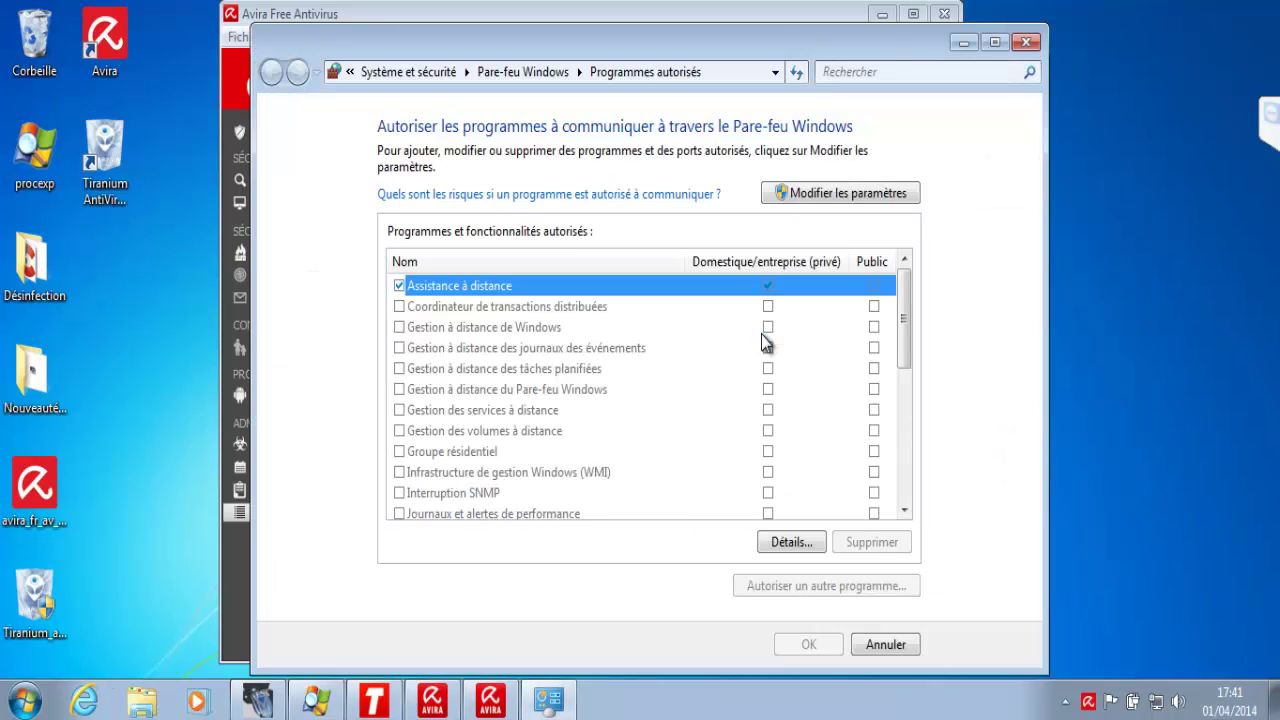
{"action": "mouse_move", "coordinate": [903, 318]}
{"action": "left_mouse_down"}
{"action": "mouse_move", "coordinate": [903, 460]}
{"action": "mouse_move", "coordinate": [903, 318]}
{"action": "left_mouse_up"}
{"action": "left_click", "coordinate": [516, 368]}
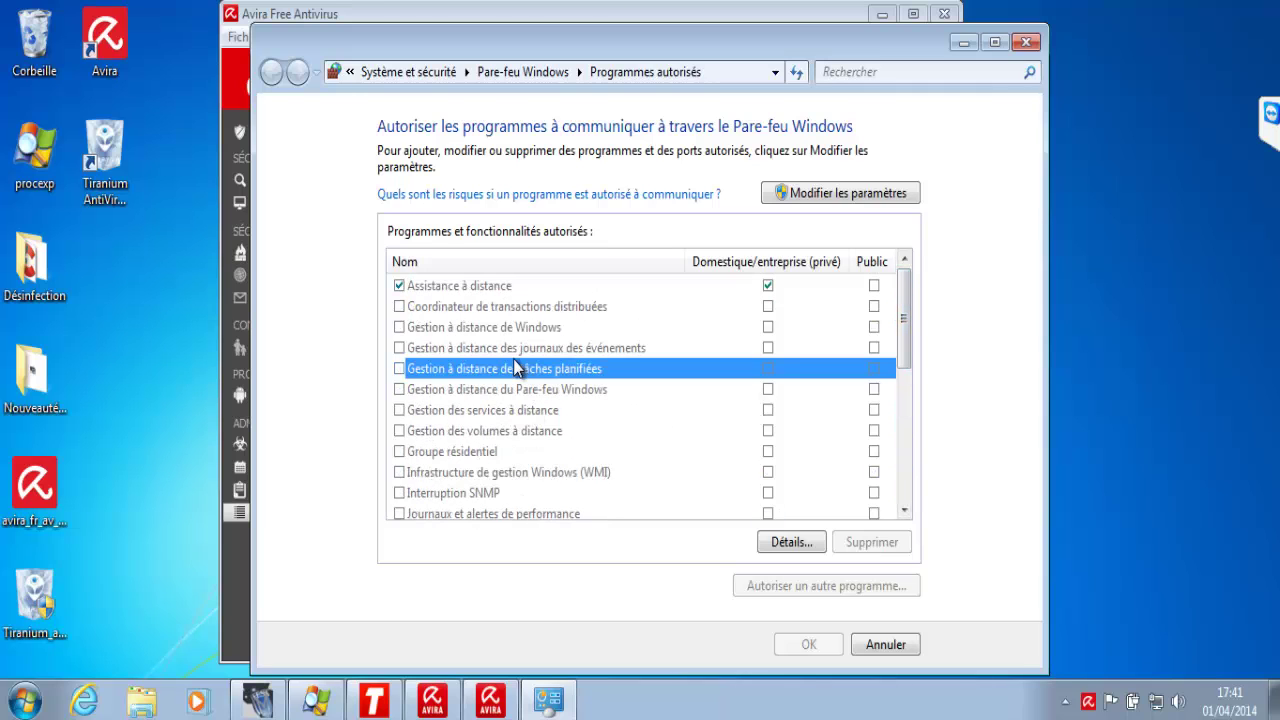
{"action": "left_click", "coordinate": [1027, 42]}
- View the advanced Windows firewall settings from Paramètres avancés and close the firewall console
{"action": "left_click", "coordinate": [404, 372]}
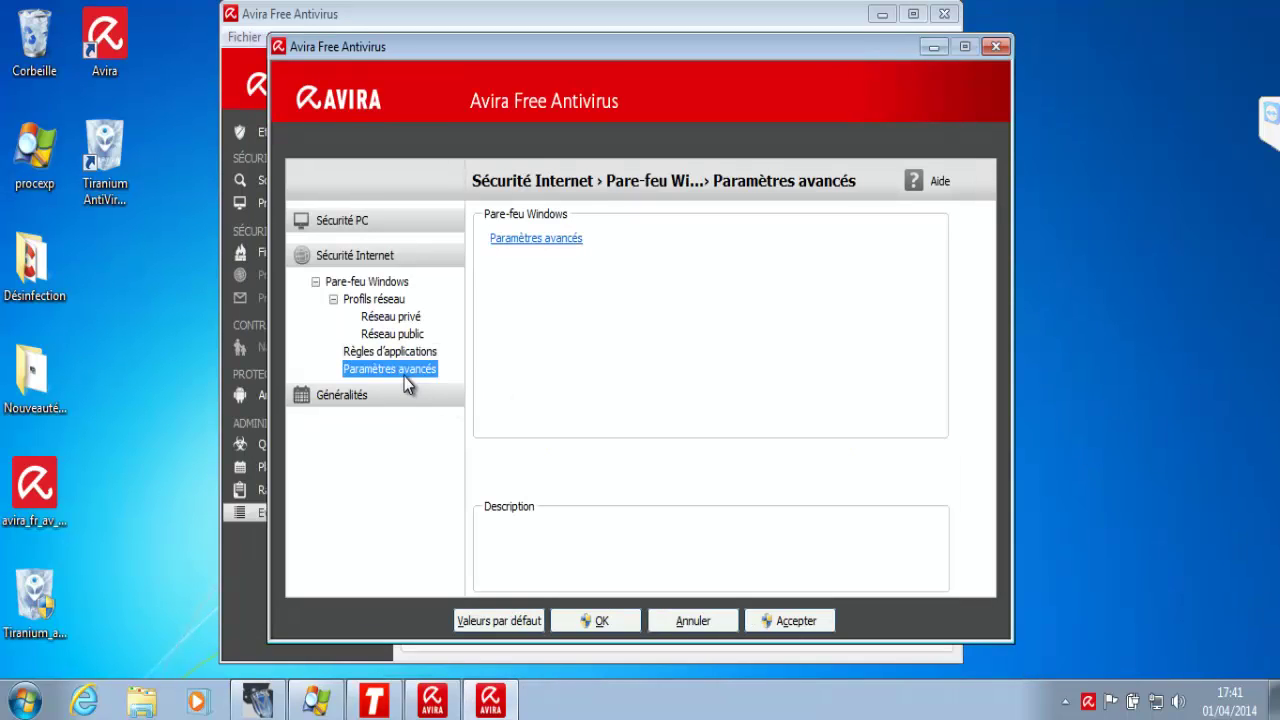
{"action": "left_click", "coordinate": [530, 240]}
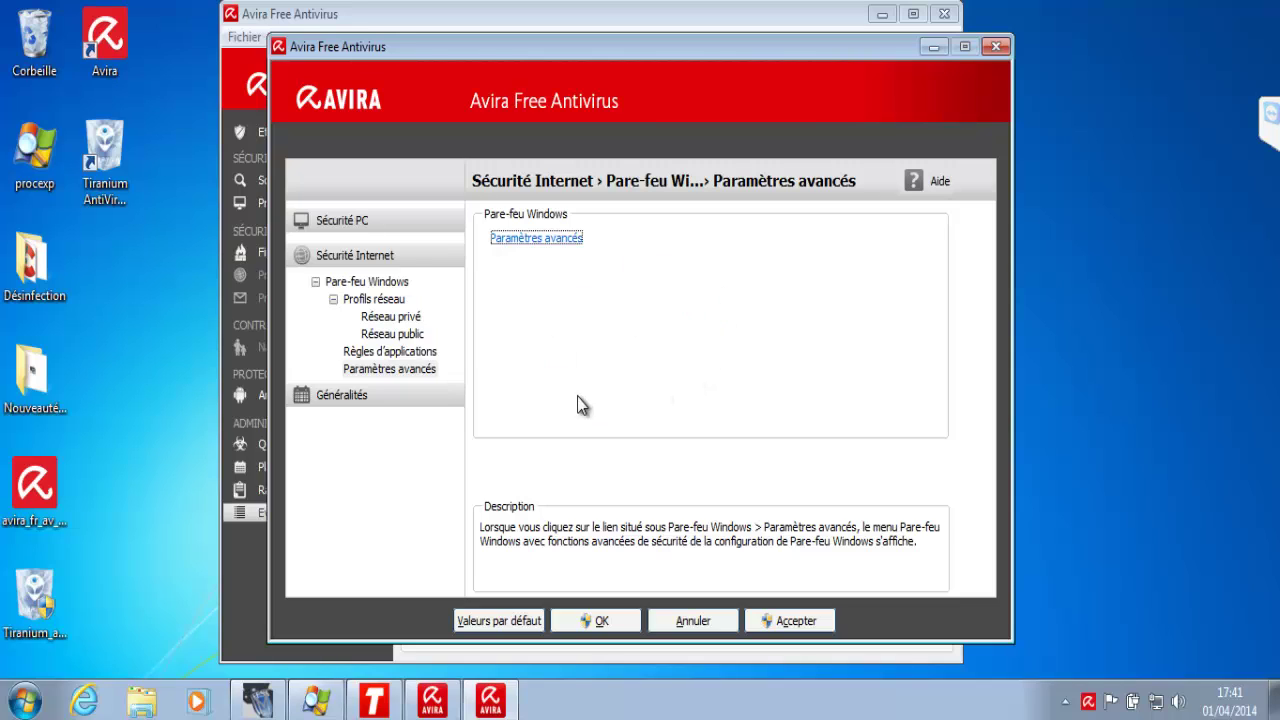
{"action": "left_click", "coordinate": [358, 396]}
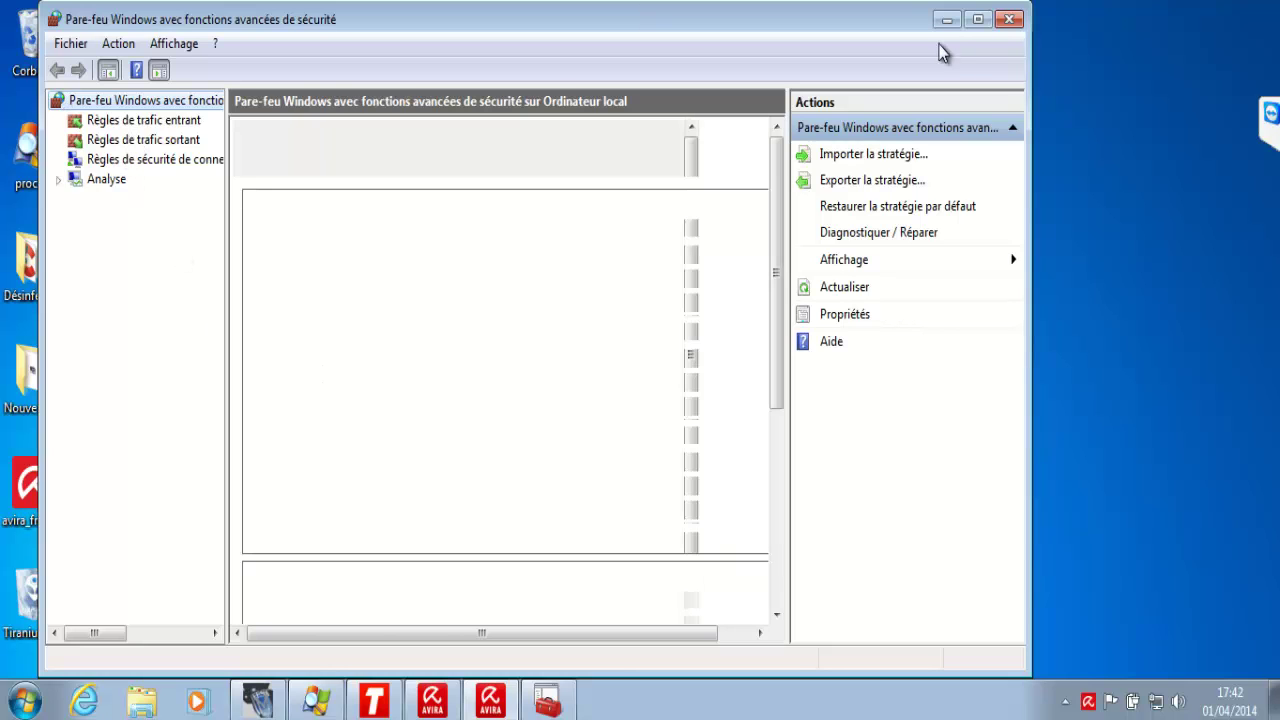
{"action": "left_click", "coordinate": [1003, 24]}
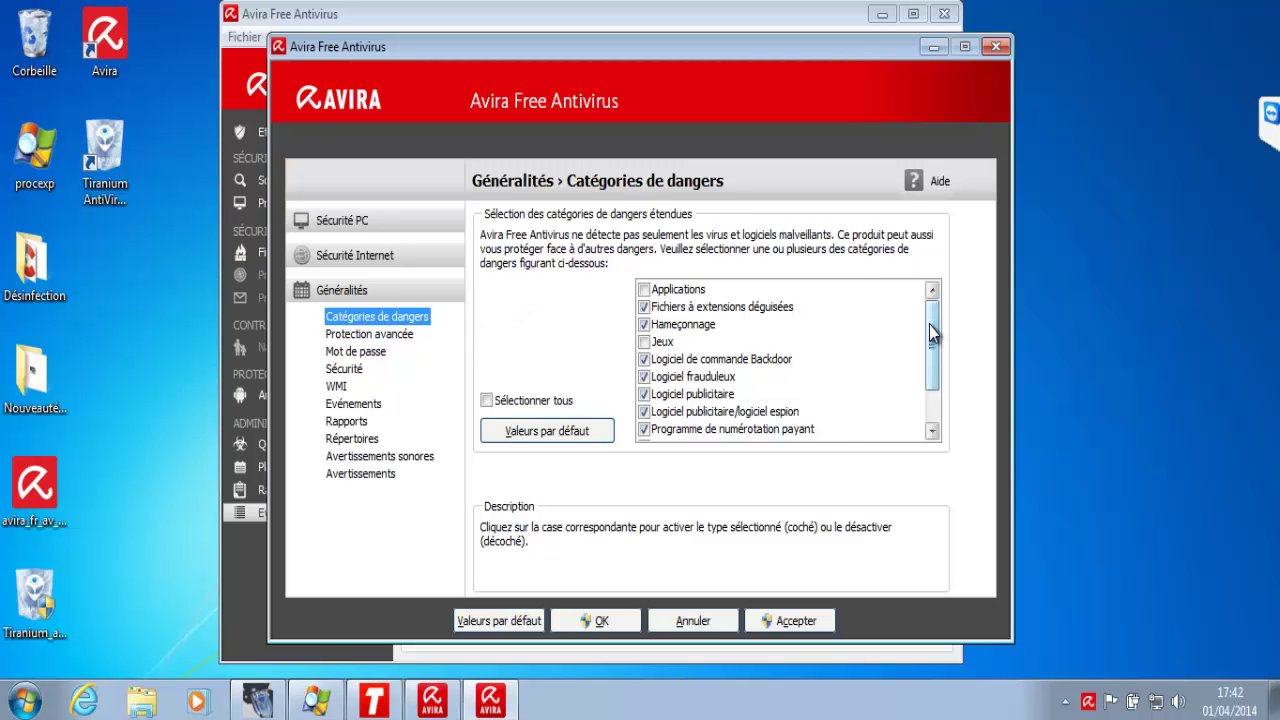
- Select all extended danger categories under Généralités, Catégories de dangers
{"action": "left_click_drag", "start_coordinate": [932, 335], "coordinate": [950, 316]}
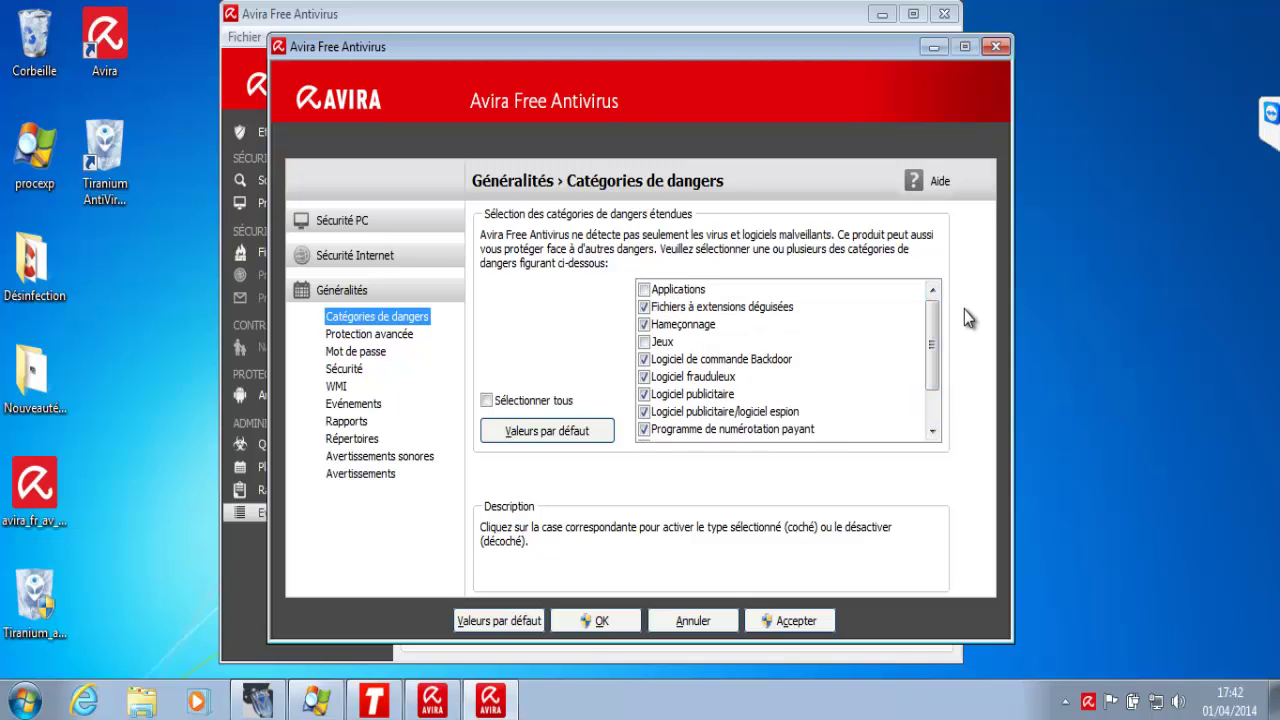
{"action": "left_click_drag", "start_coordinate": [930, 340], "coordinate": [933, 260]}
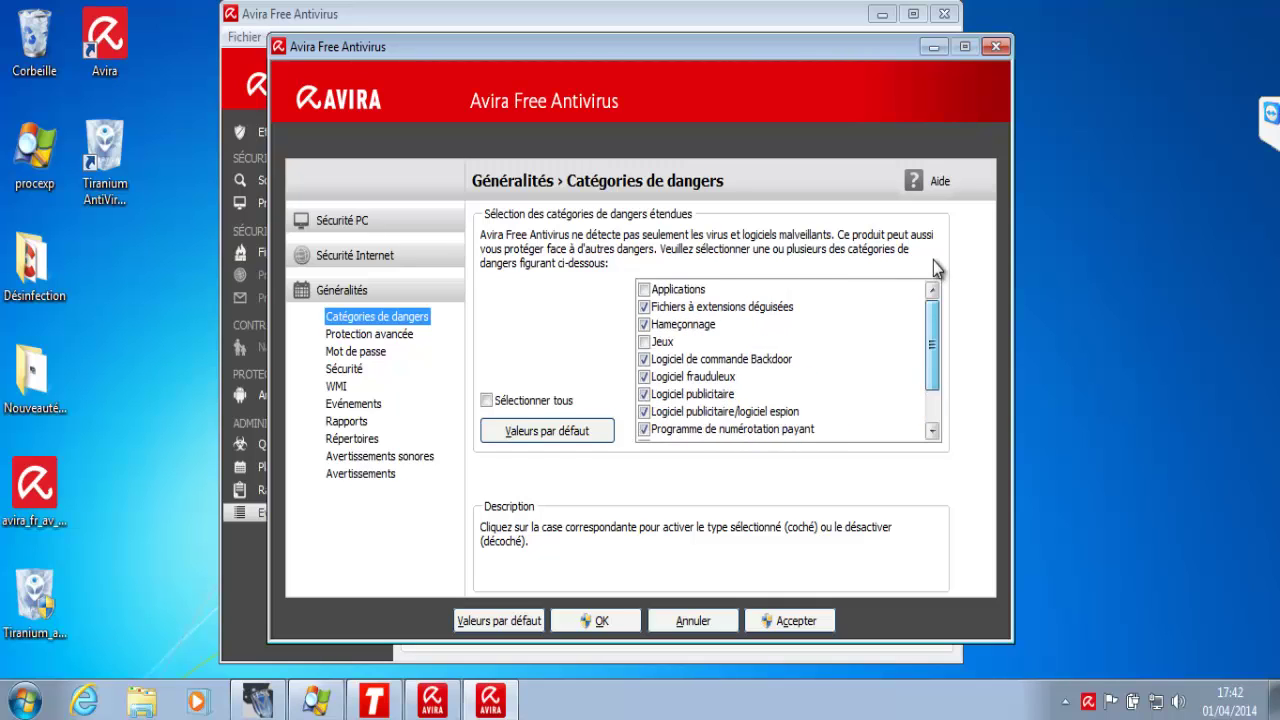
{"action": "left_click", "coordinate": [680, 293]}
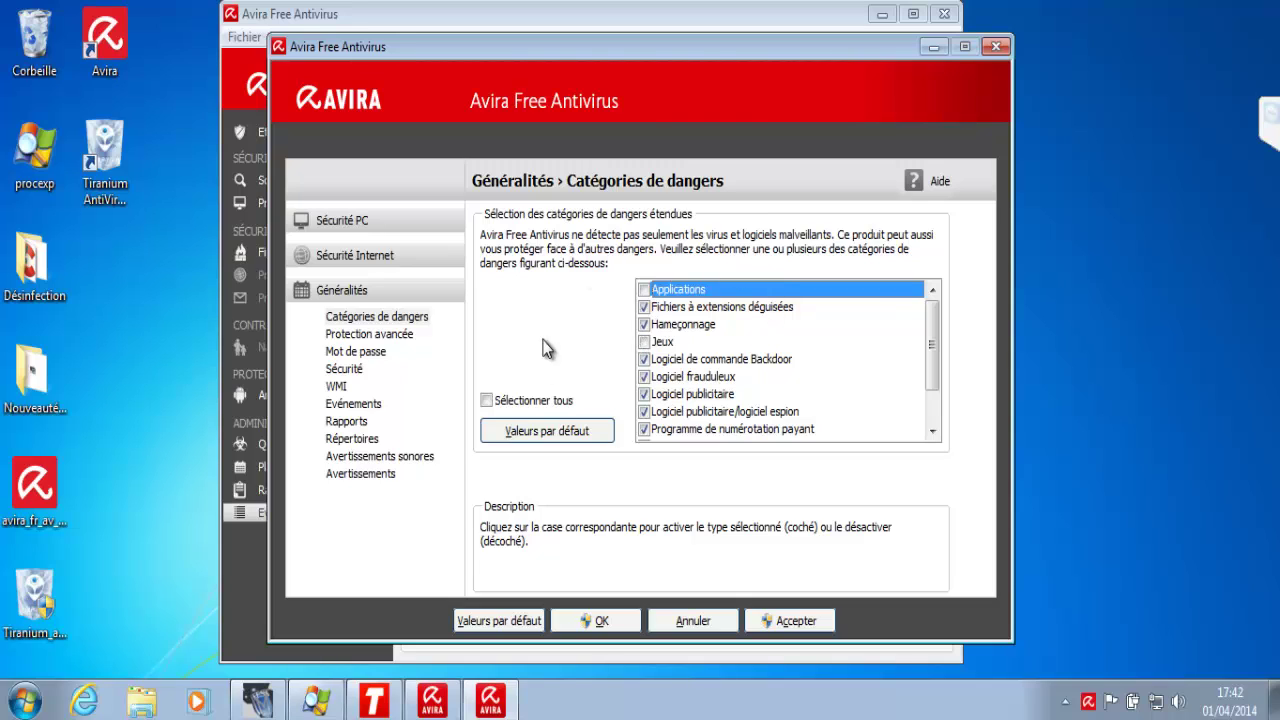
{"action": "left_click", "coordinate": [664, 343]}
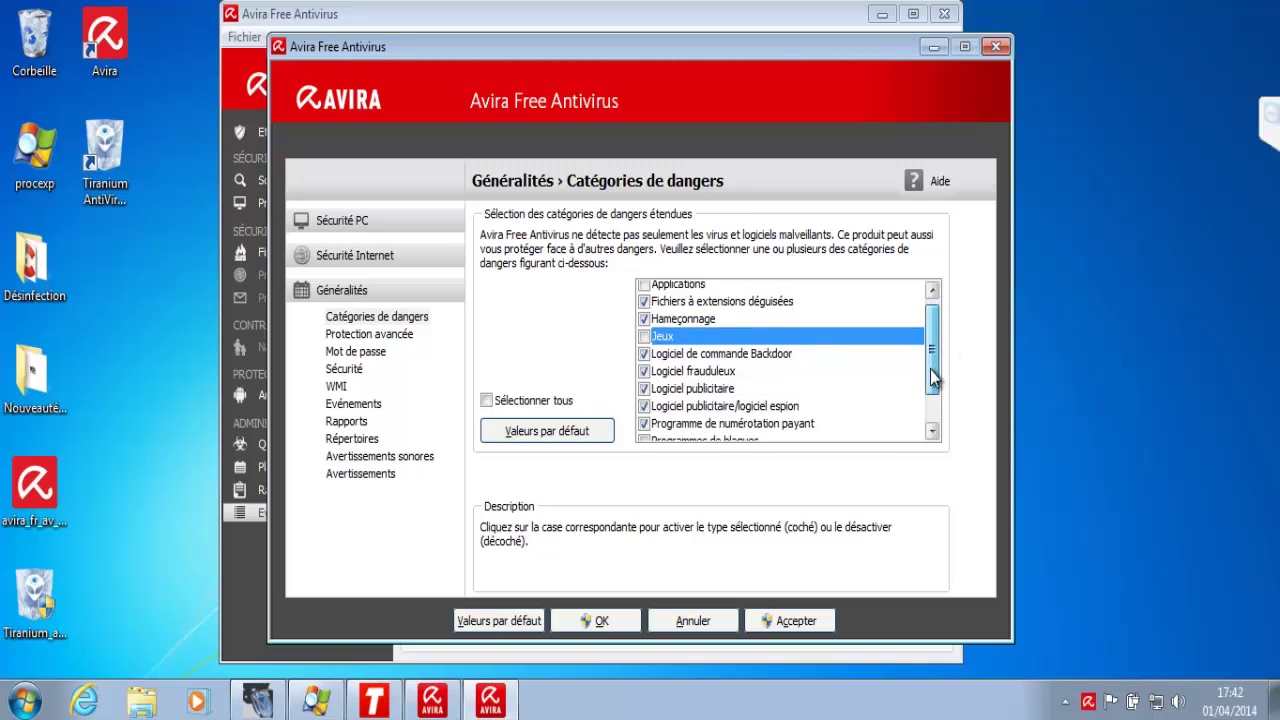
{"action": "left_click_drag", "start_coordinate": [932, 350], "coordinate": [932, 388]}
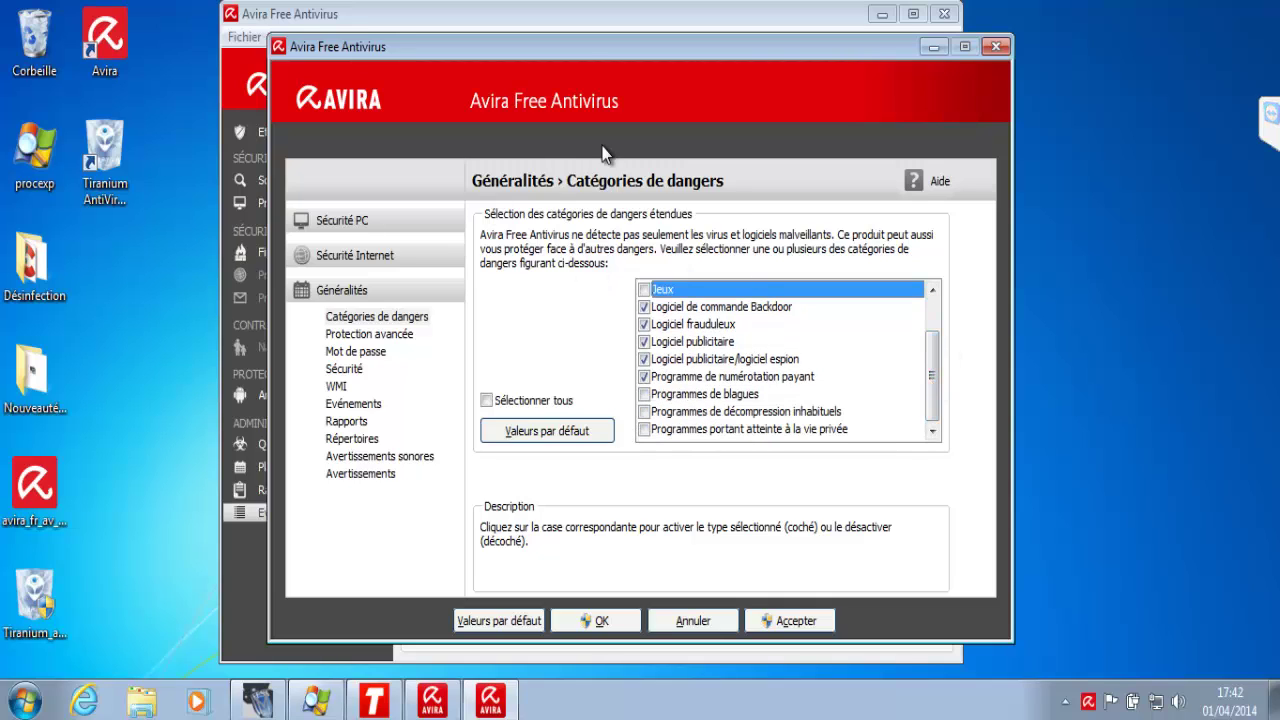
{"action": "left_click", "coordinate": [486, 400]}
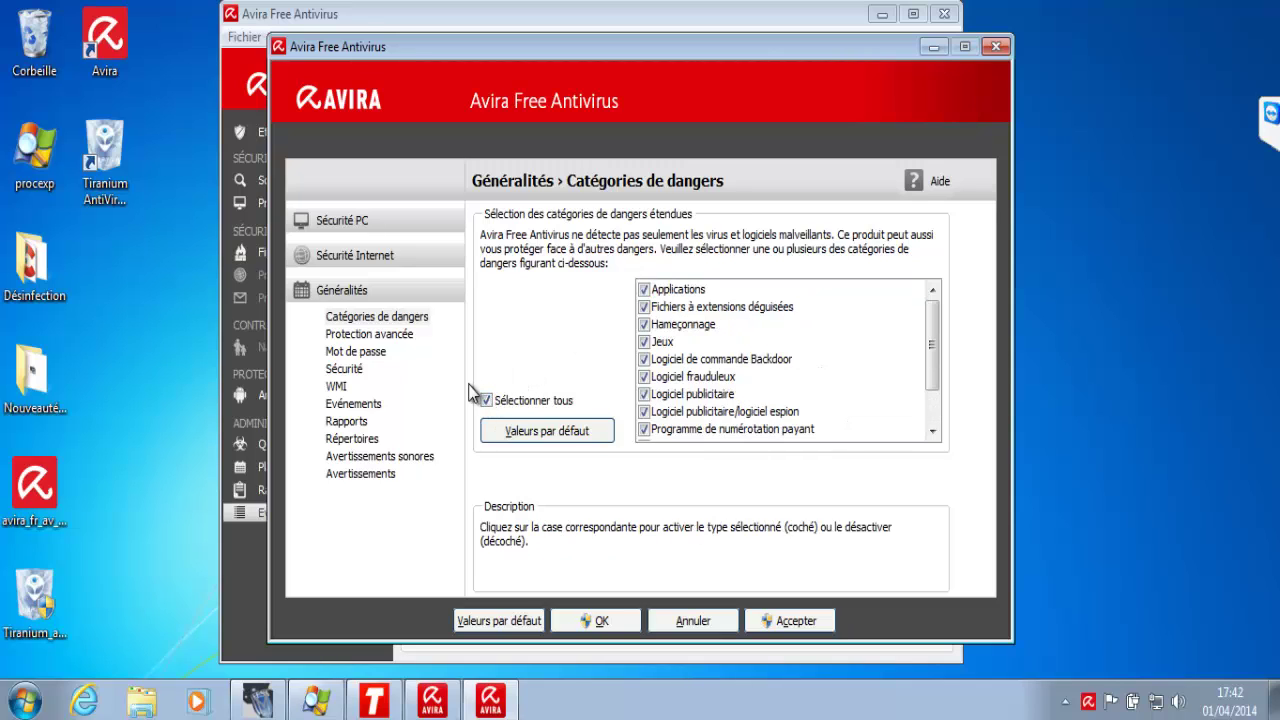
- Review the cloud options in Protection avancée and the password fields and protected zones in Mot de passe
{"action": "left_click", "coordinate": [398, 334]}
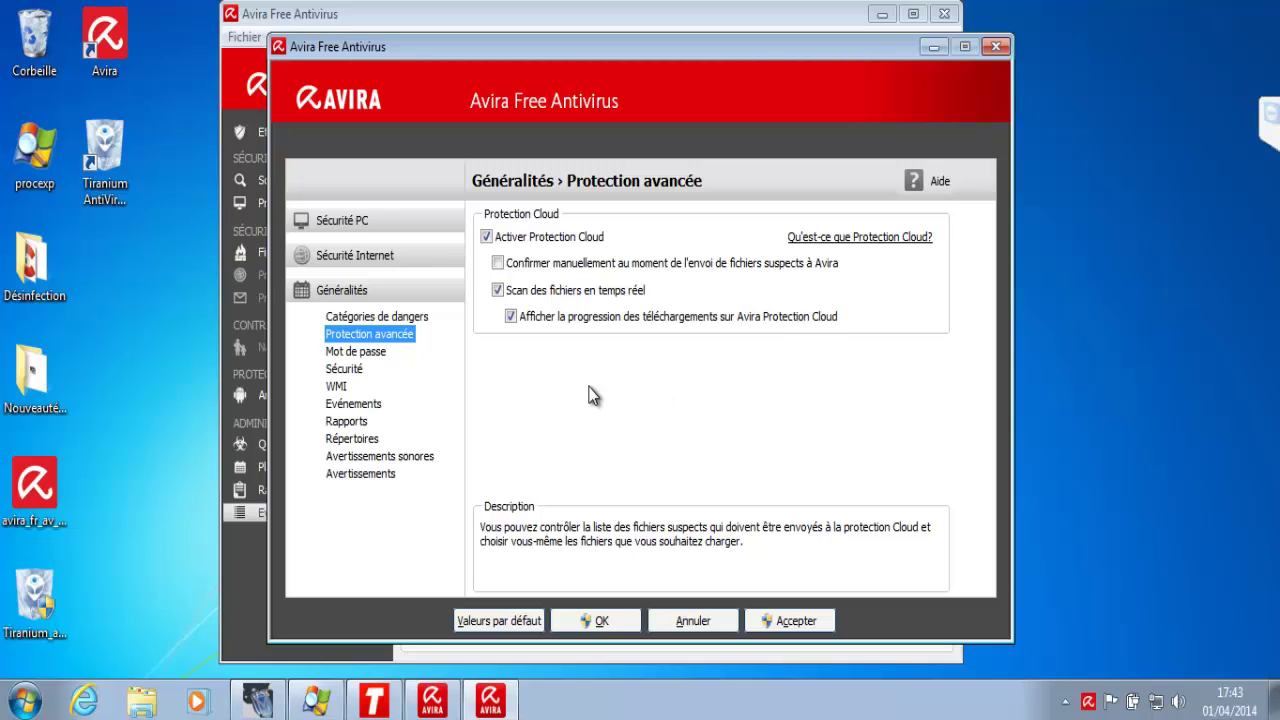
{"action": "left_click", "coordinate": [362, 352]}
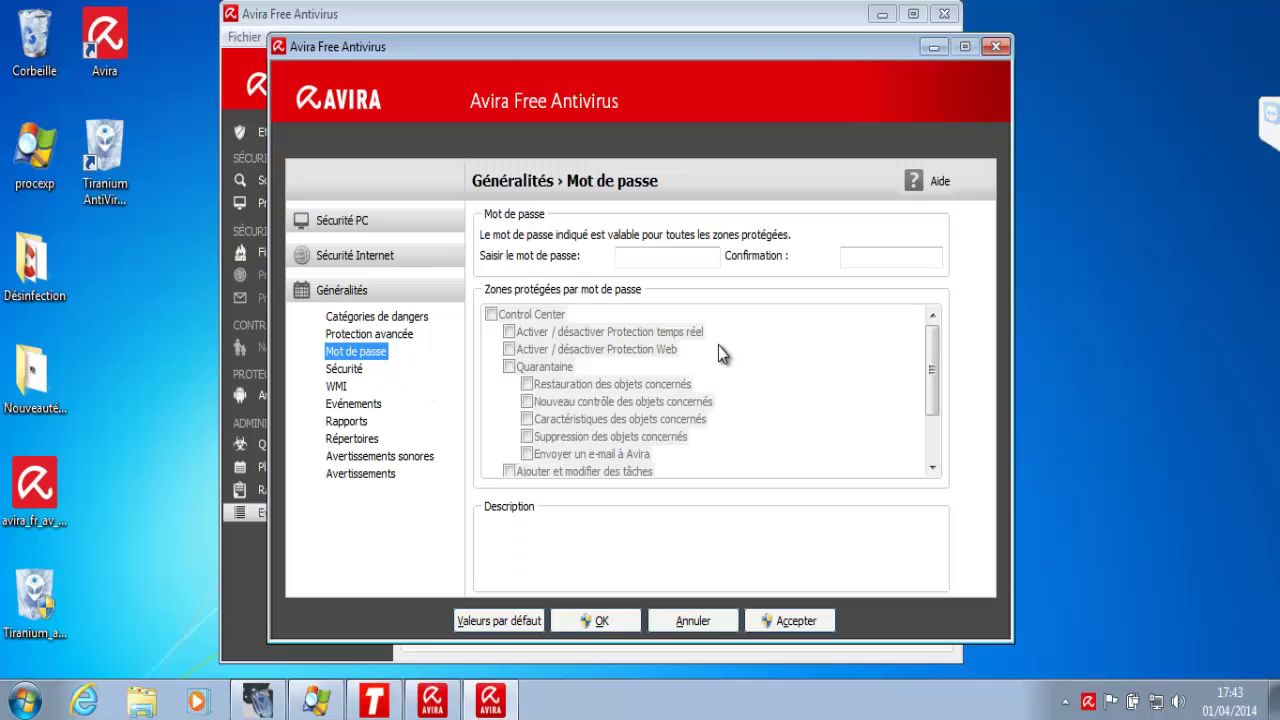
{"action": "left_click", "coordinate": [675, 256]}
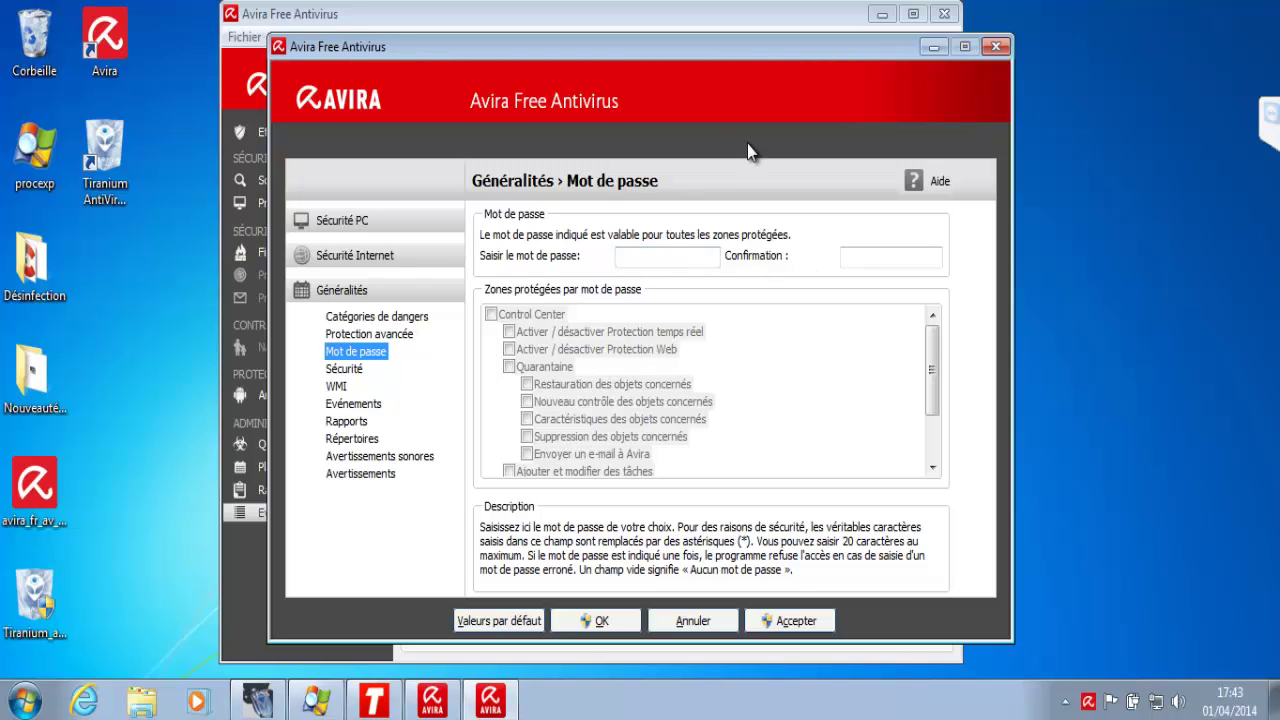
{"action": "left_click", "coordinate": [640, 258]}
{"action": "left_click", "coordinate": [882, 254]}
{"action": "left_click", "coordinate": [616, 250]}
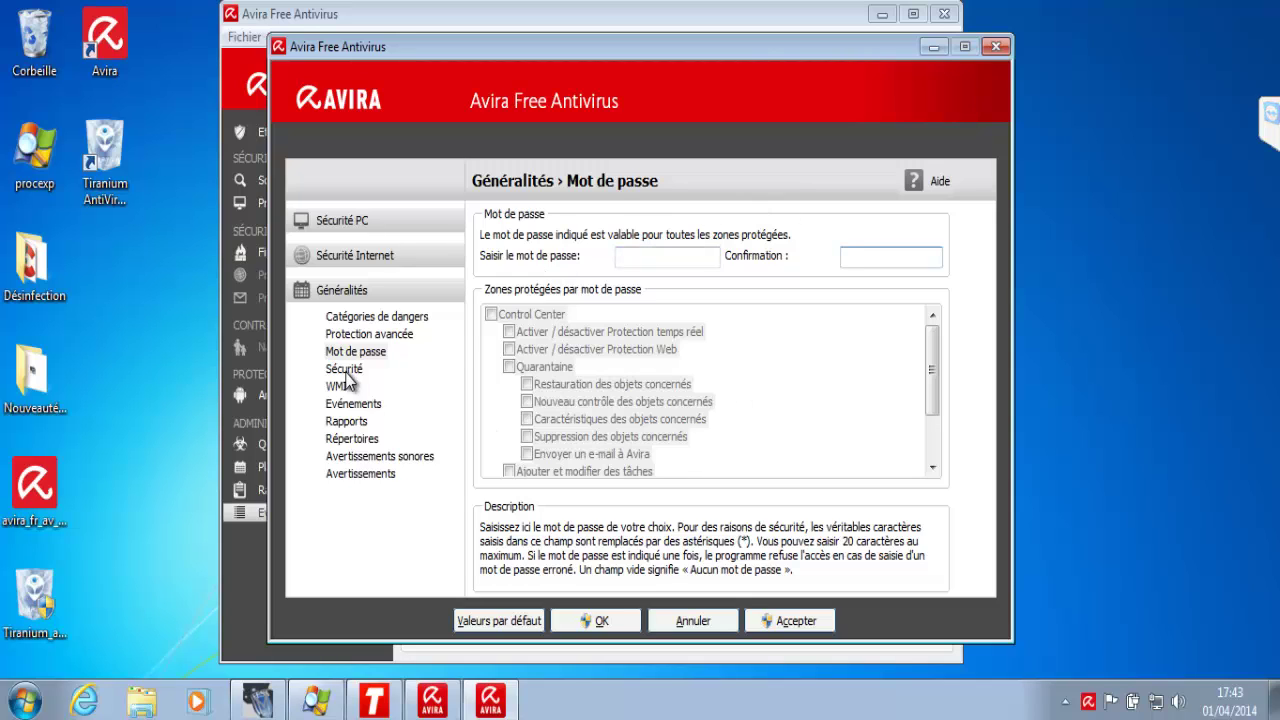
- Review the remaining Généralités pages from Sécurité and WMI through Avertissements sonores and Avertissements
{"action": "left_click", "coordinate": [344, 369]}
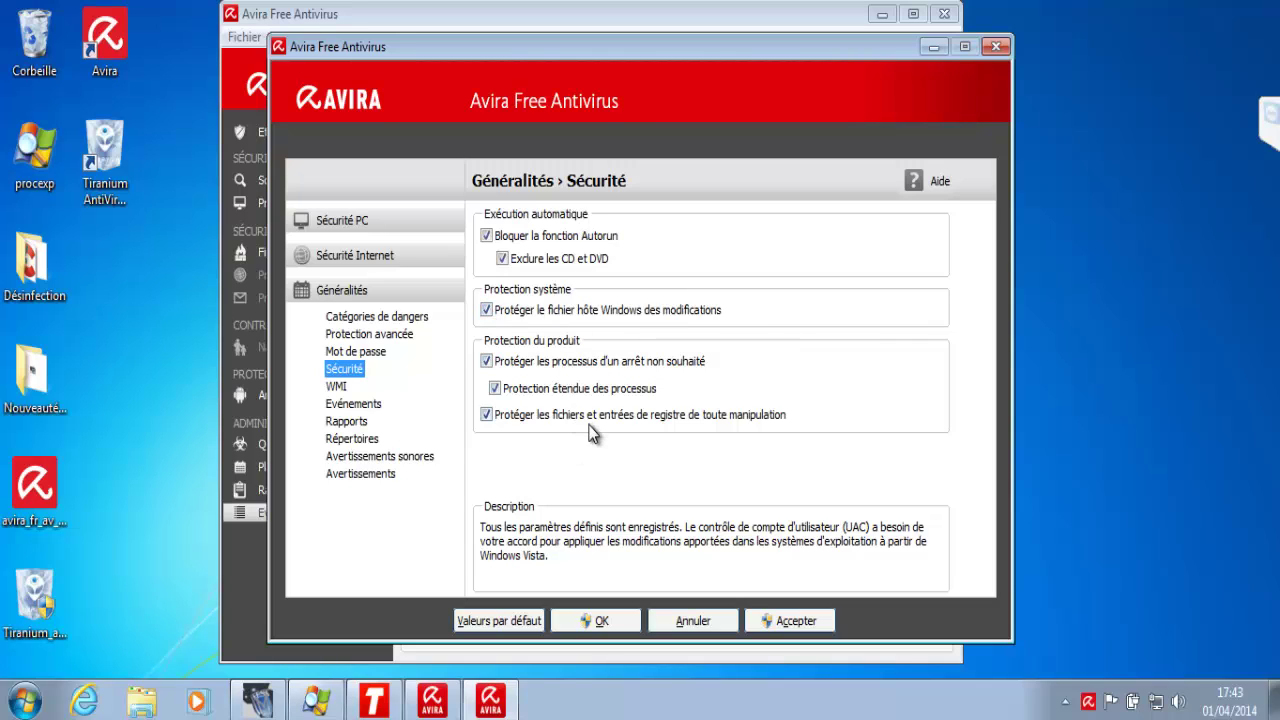
{"action": "left_click", "coordinate": [341, 387]}
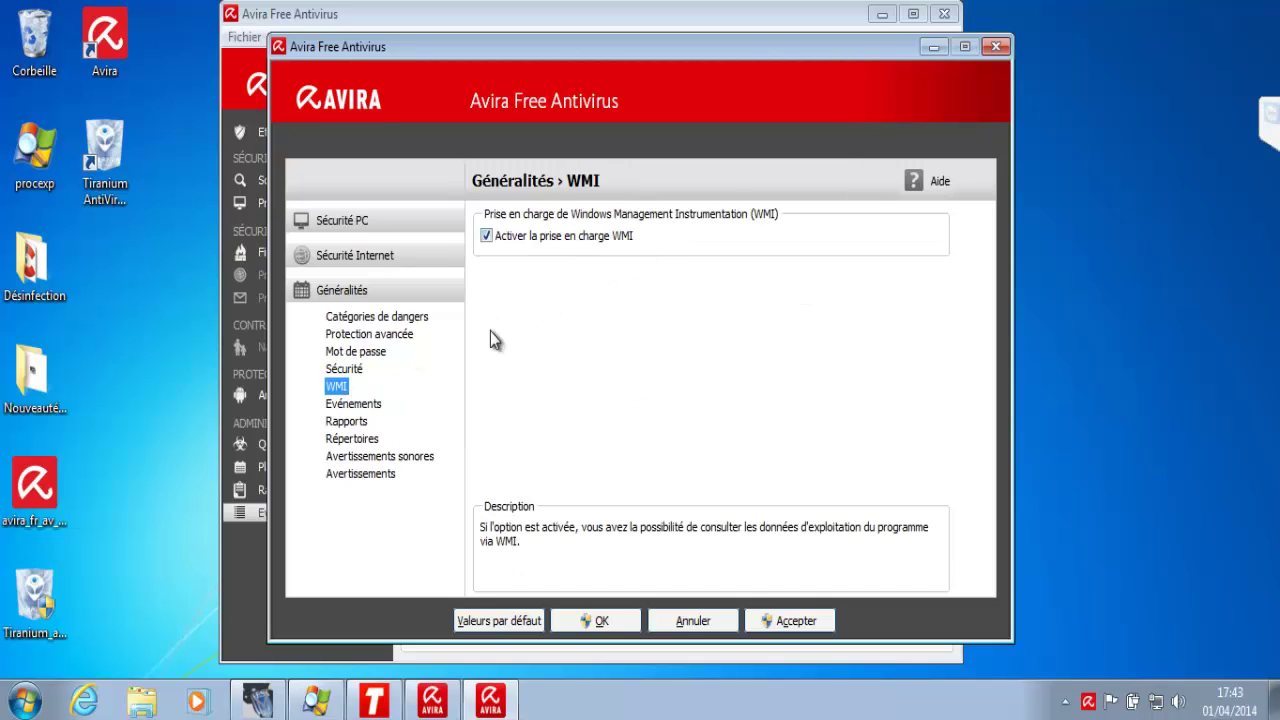
{"action": "left_click", "coordinate": [345, 404]}
{"action": "left_click", "coordinate": [360, 421]}
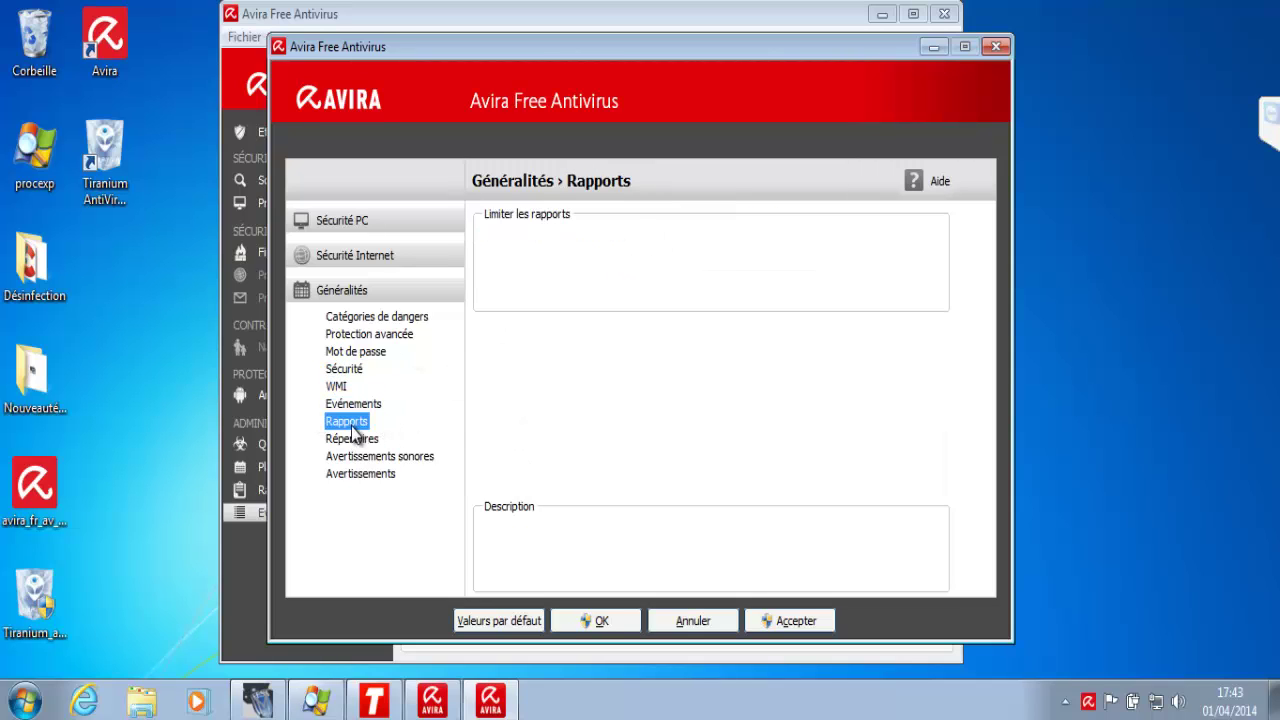
{"action": "left_click", "coordinate": [362, 443]}
{"action": "left_click", "coordinate": [368, 458]}
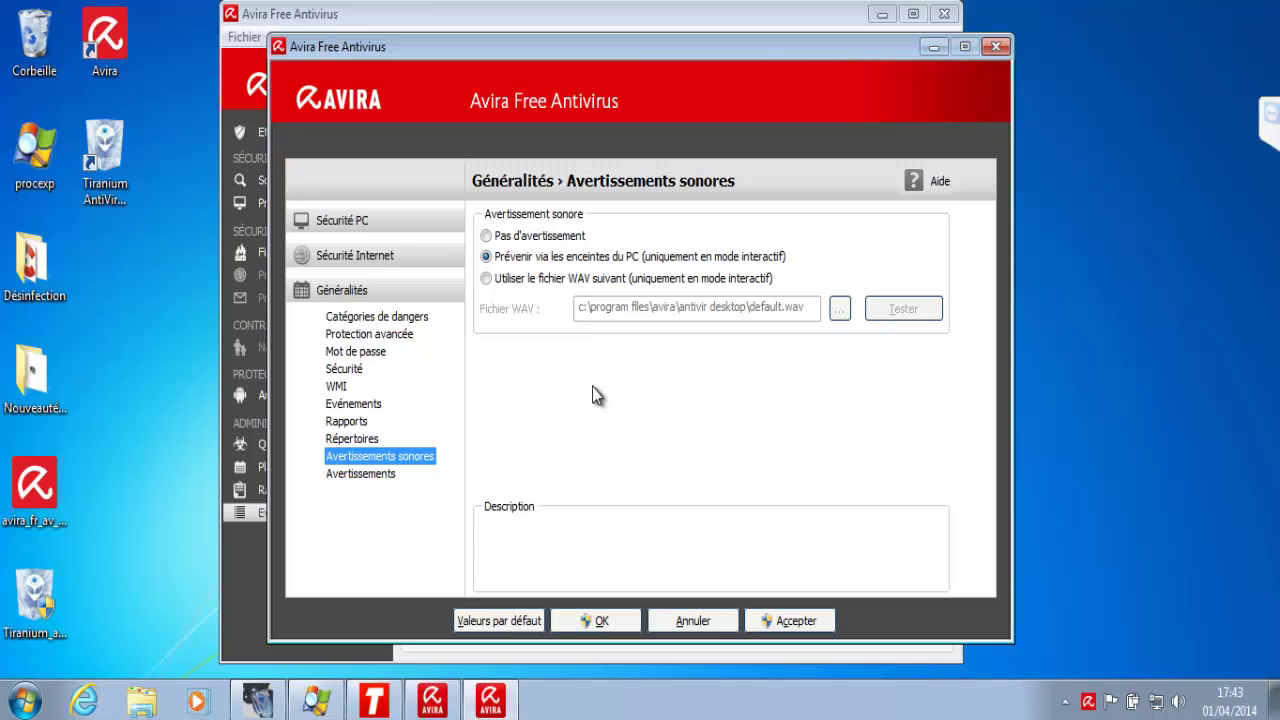
{"action": "left_click", "coordinate": [368, 474]}
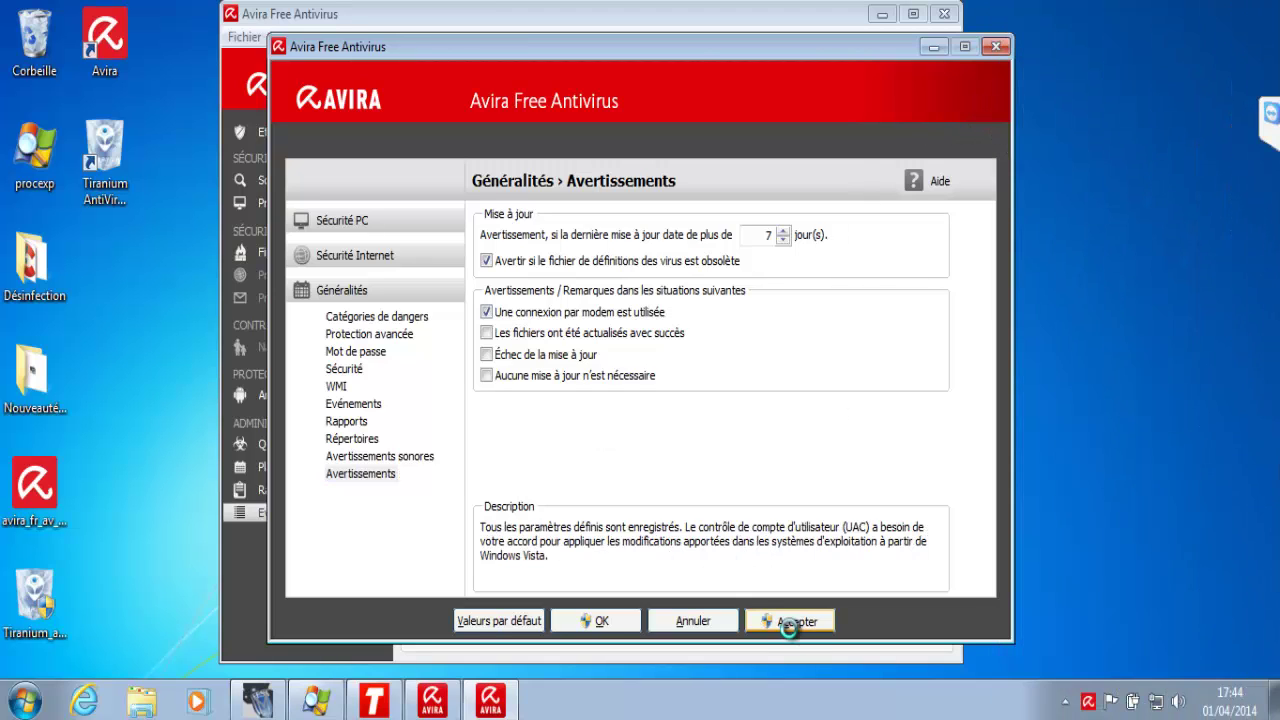
- Apply the configuration changes and close the configuration window
{"action": "left_click", "coordinate": [787, 620]}
{"action": "left_click", "coordinate": [716, 382]}
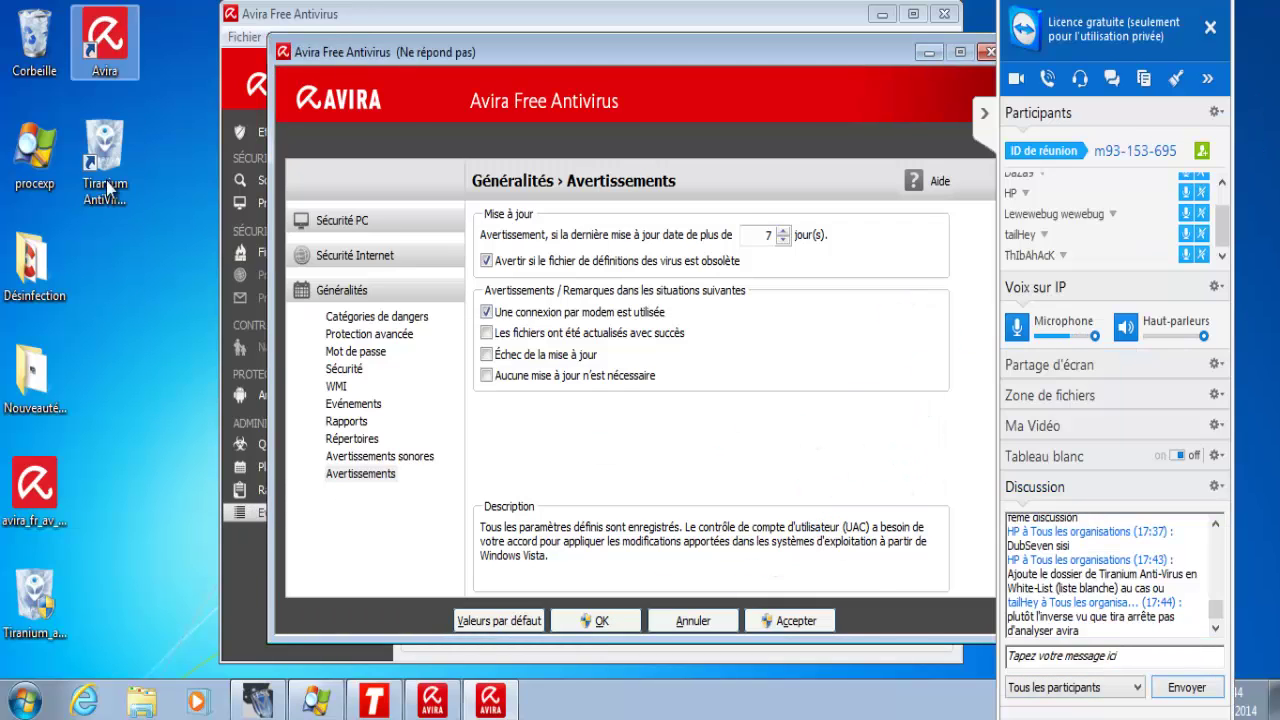
{"action": "left_click", "coordinate": [1060, 655]}
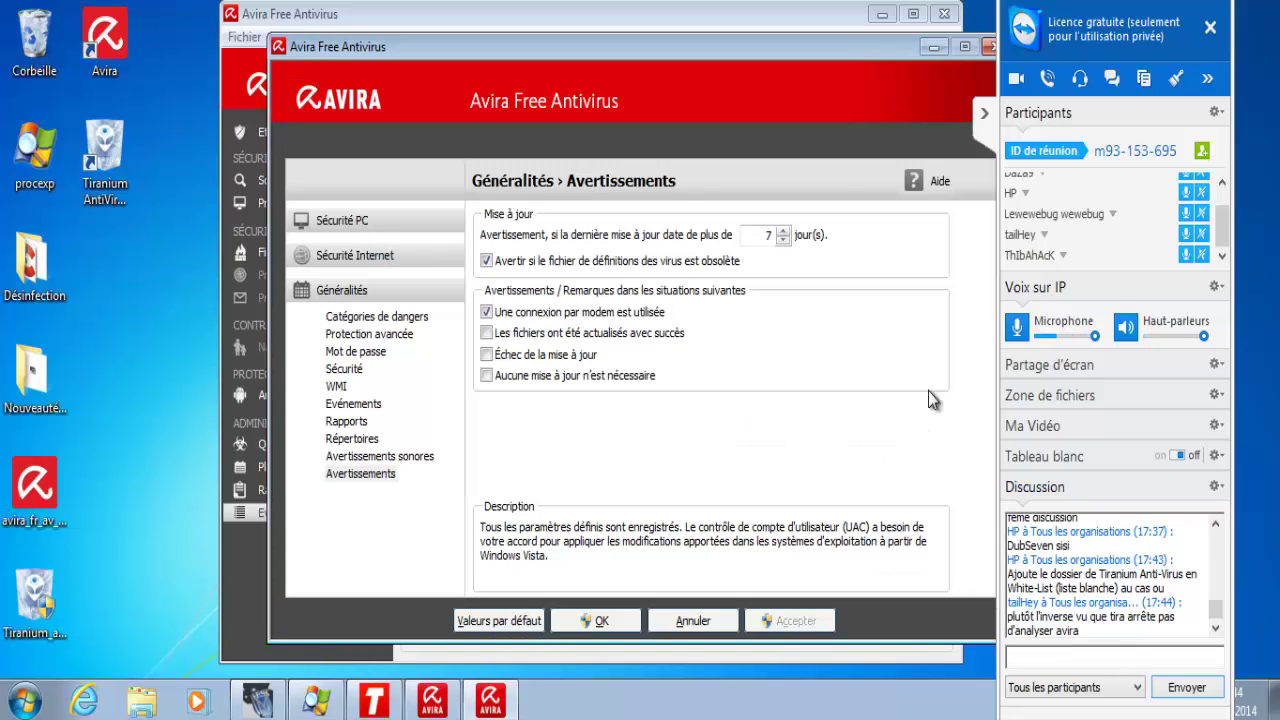
{"action": "left_click", "coordinate": [596, 620]}
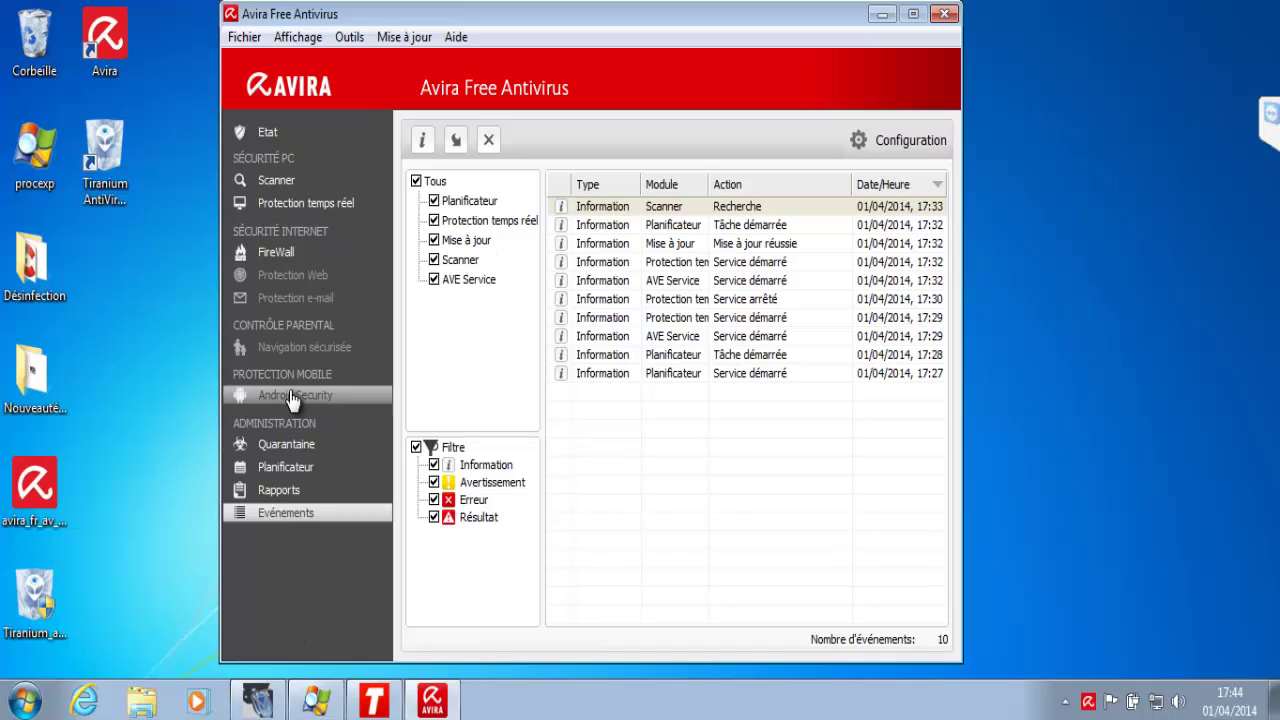
{"action": "left_click", "coordinate": [390, 36]}
{"action": "mouse_move", "coordinate": [303, 45]}
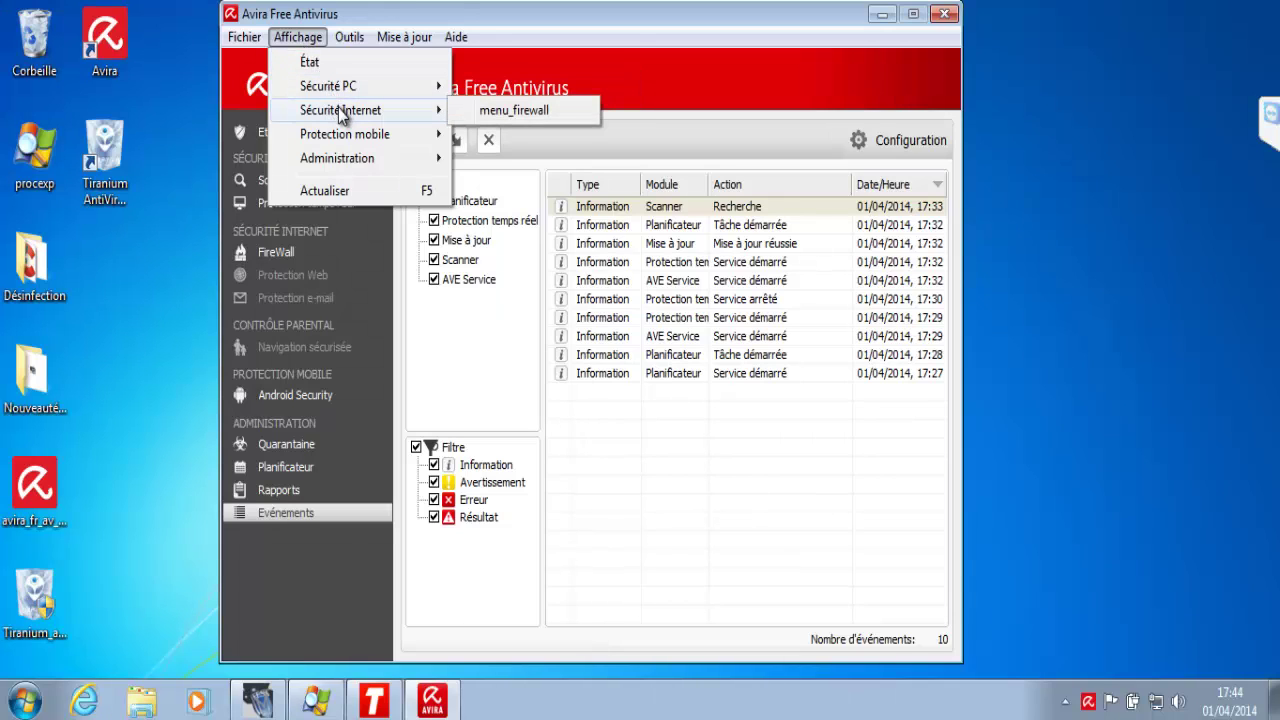
{"action": "mouse_move", "coordinate": [364, 170]}
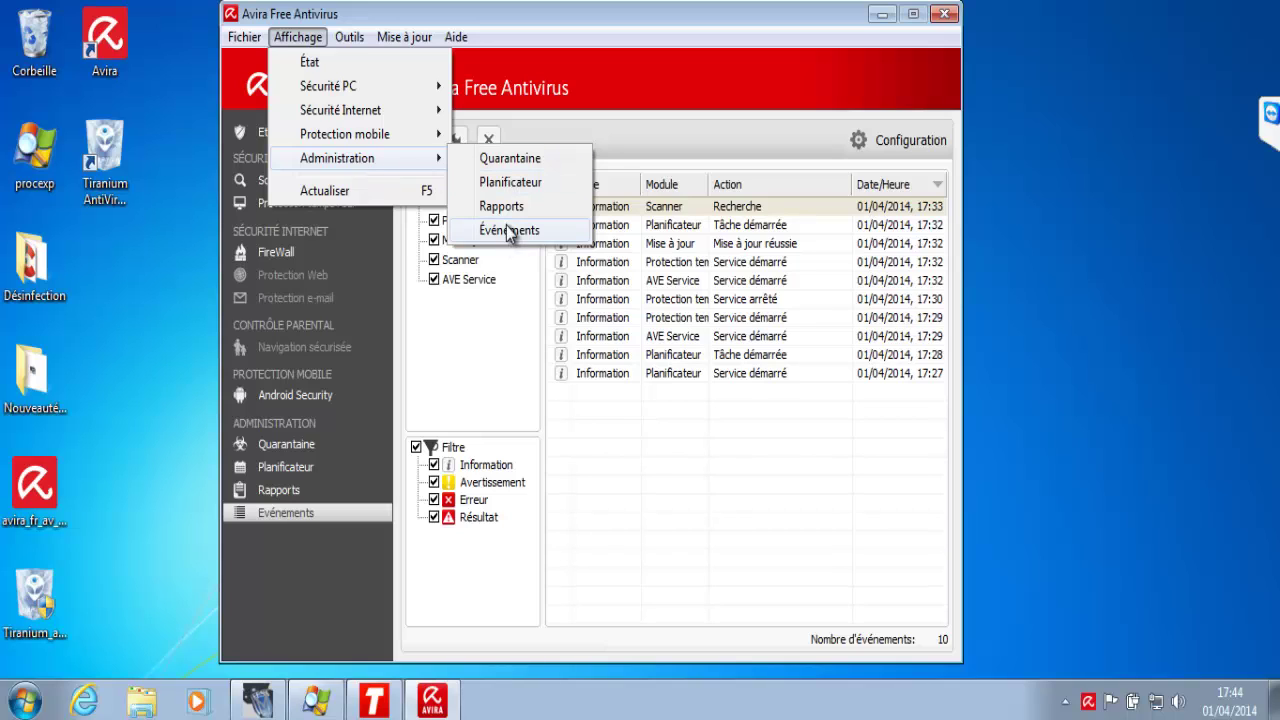
{"action": "left_click", "coordinate": [260, 37]}
{"action": "mouse_move", "coordinate": [368, 40]}
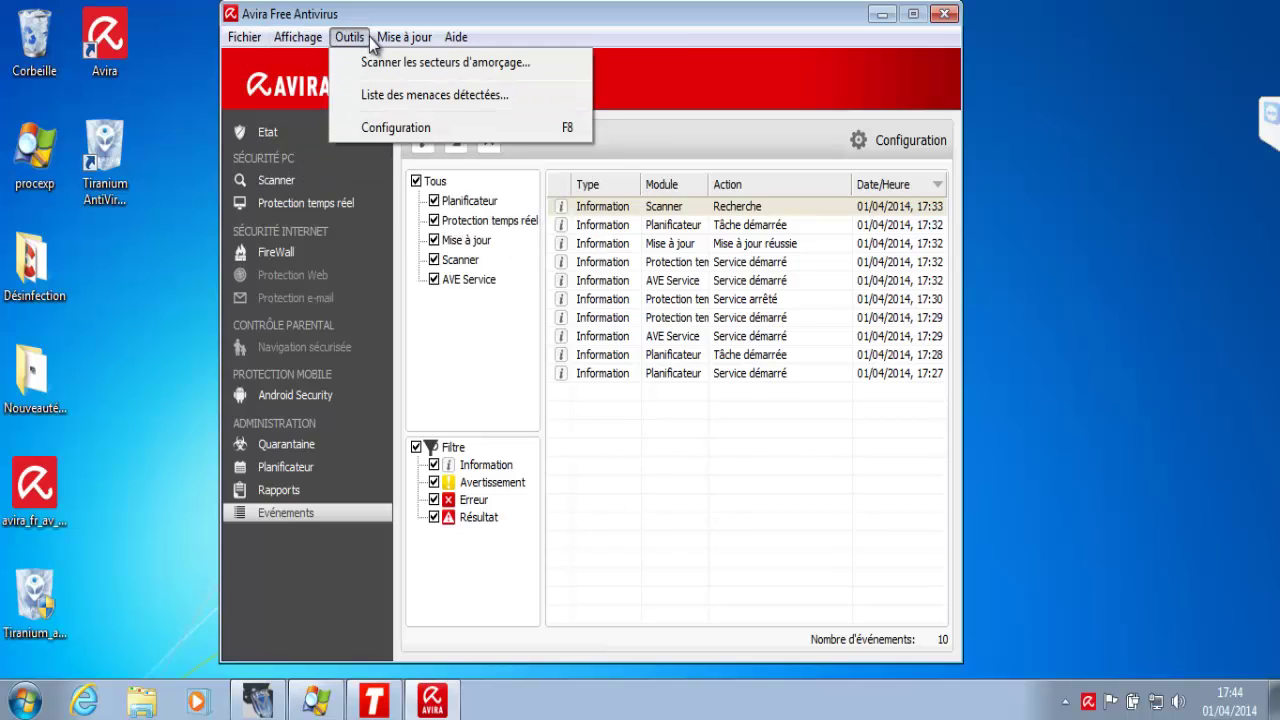
{"action": "mouse_move", "coordinate": [455, 38]}
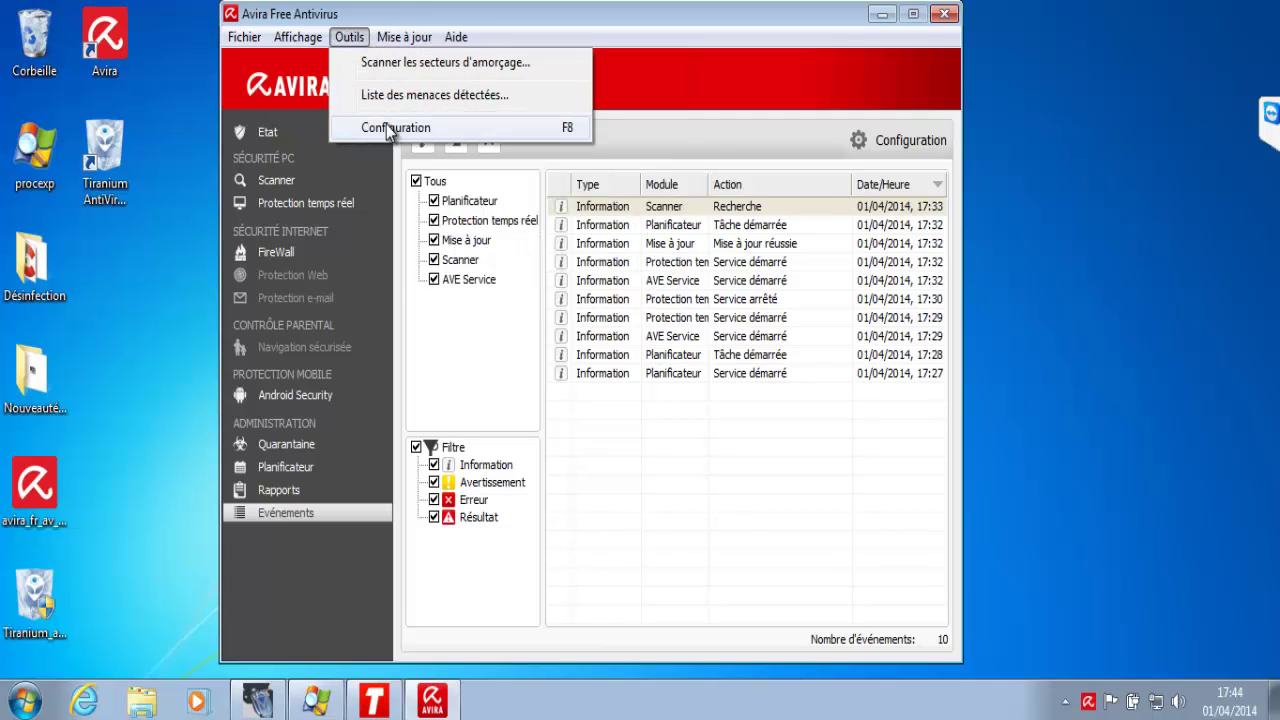
{"action": "left_click", "coordinate": [392, 128]}
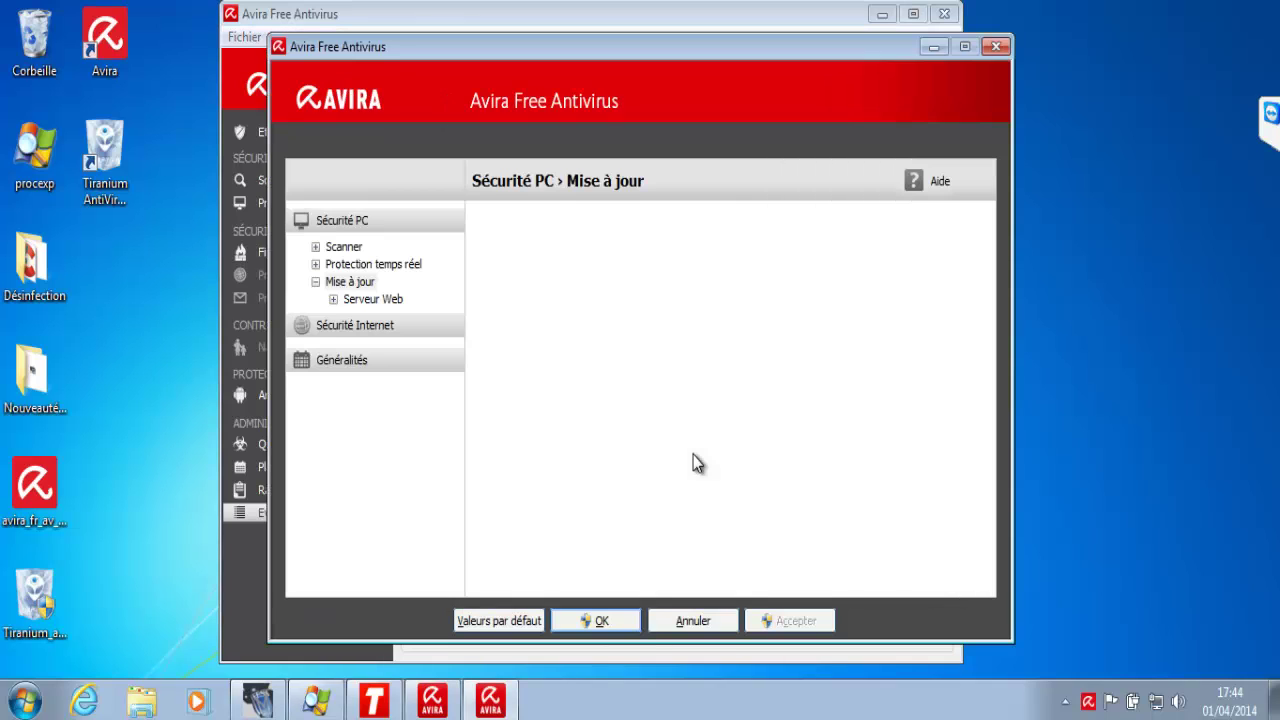
{"action": "left_click", "coordinate": [323, 265]}
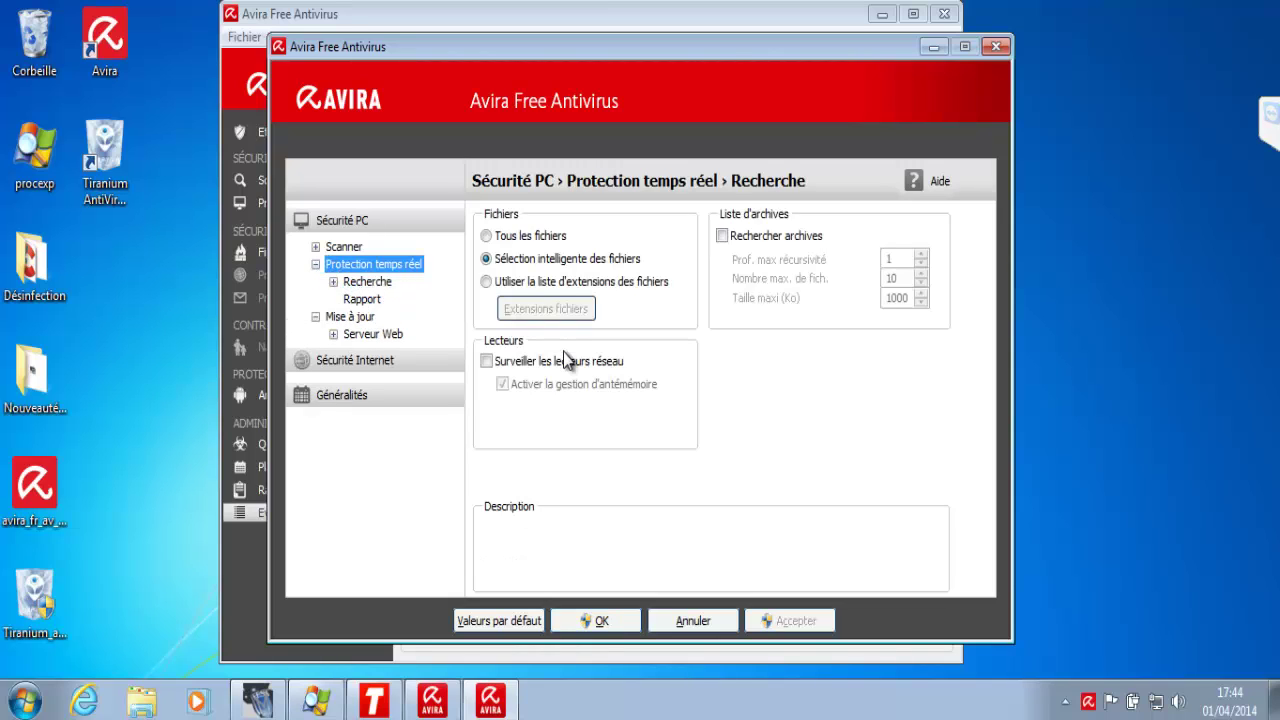
{"action": "left_click", "coordinate": [350, 282]}
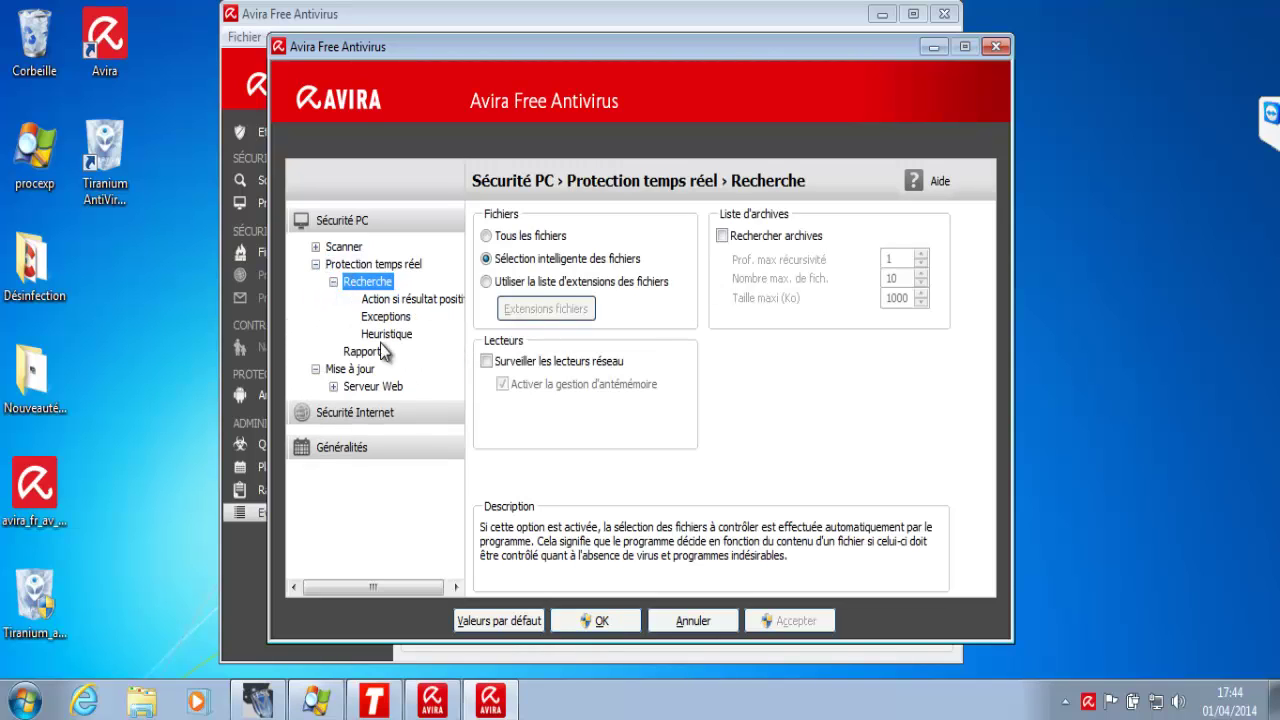
{"action": "left_click", "coordinate": [393, 455]}
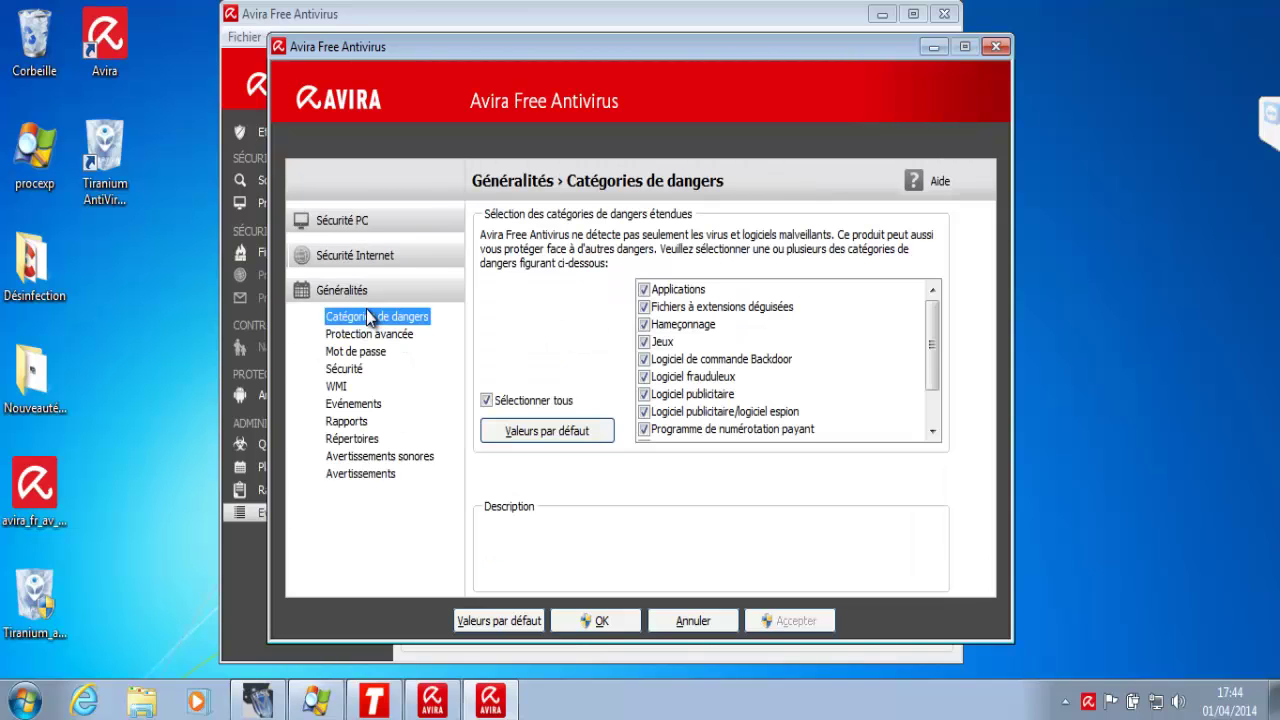
{"action": "left_click", "coordinate": [376, 260]}
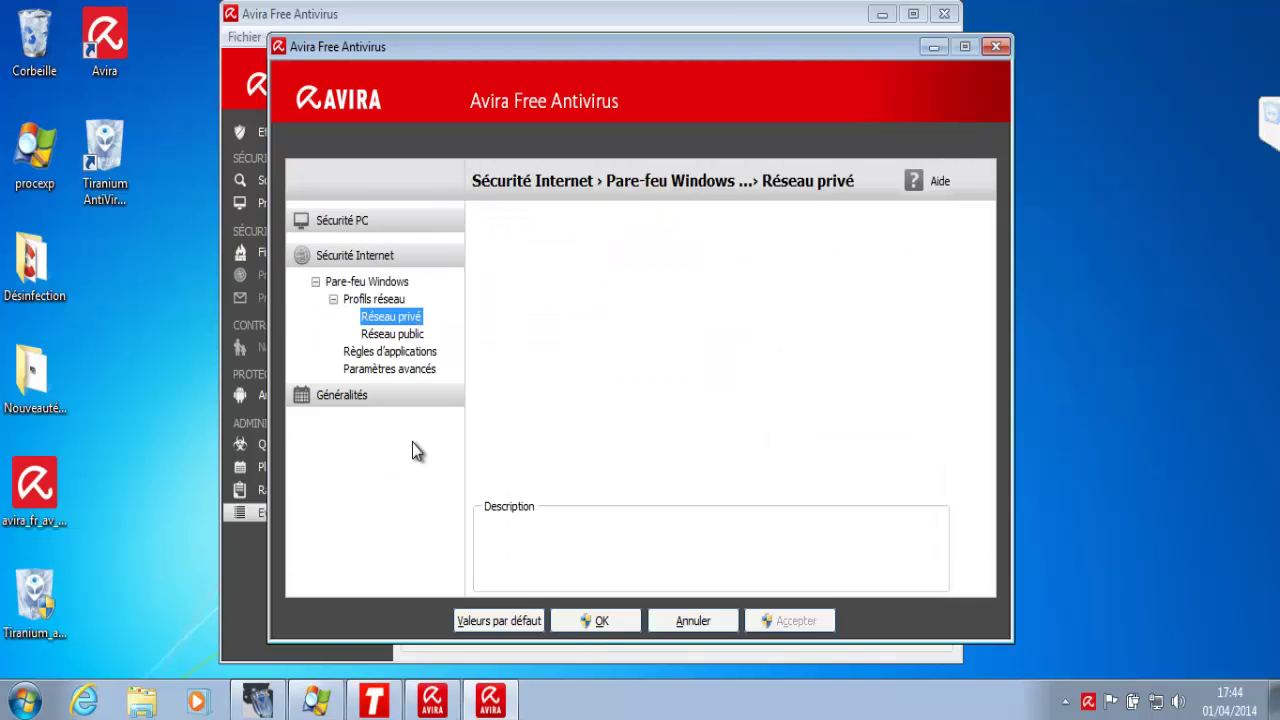
{"action": "left_click", "coordinate": [683, 620]}
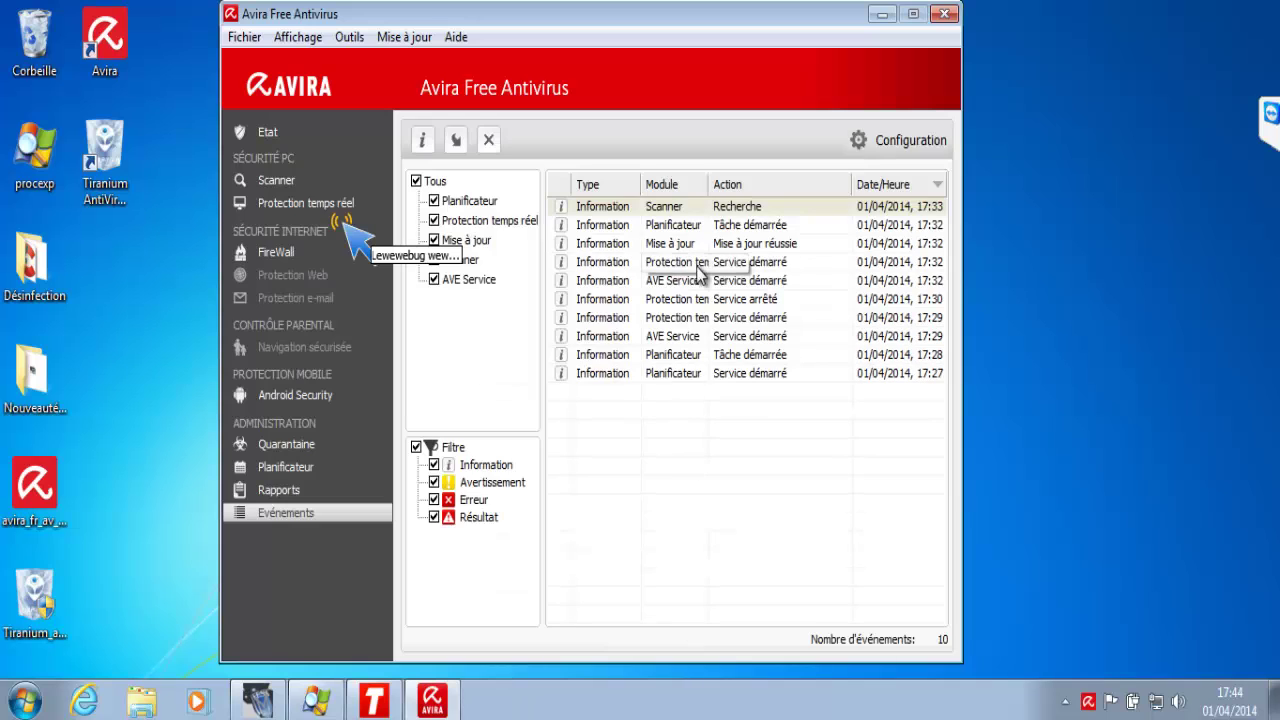
- Open the configuration's Exceptions page for the Protection temps réel search under Sécurité PC
{"action": "left_click", "coordinate": [349, 37]}
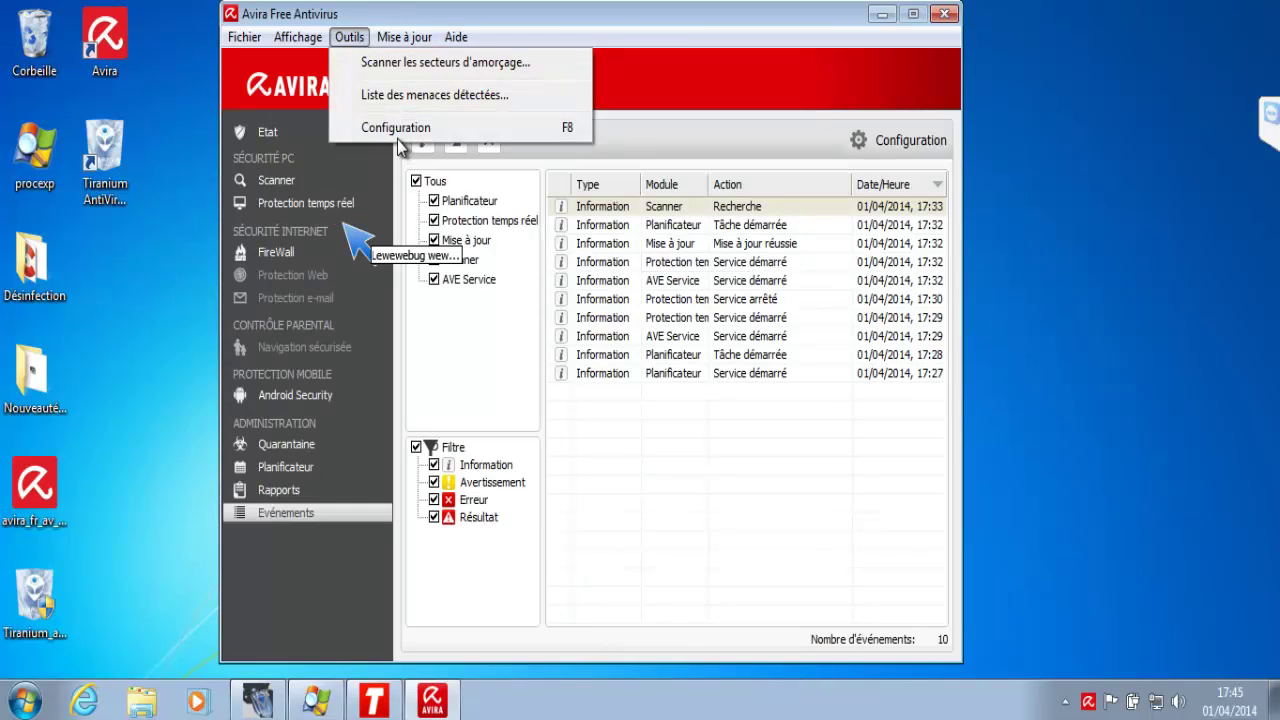
{"action": "left_click", "coordinate": [399, 131]}
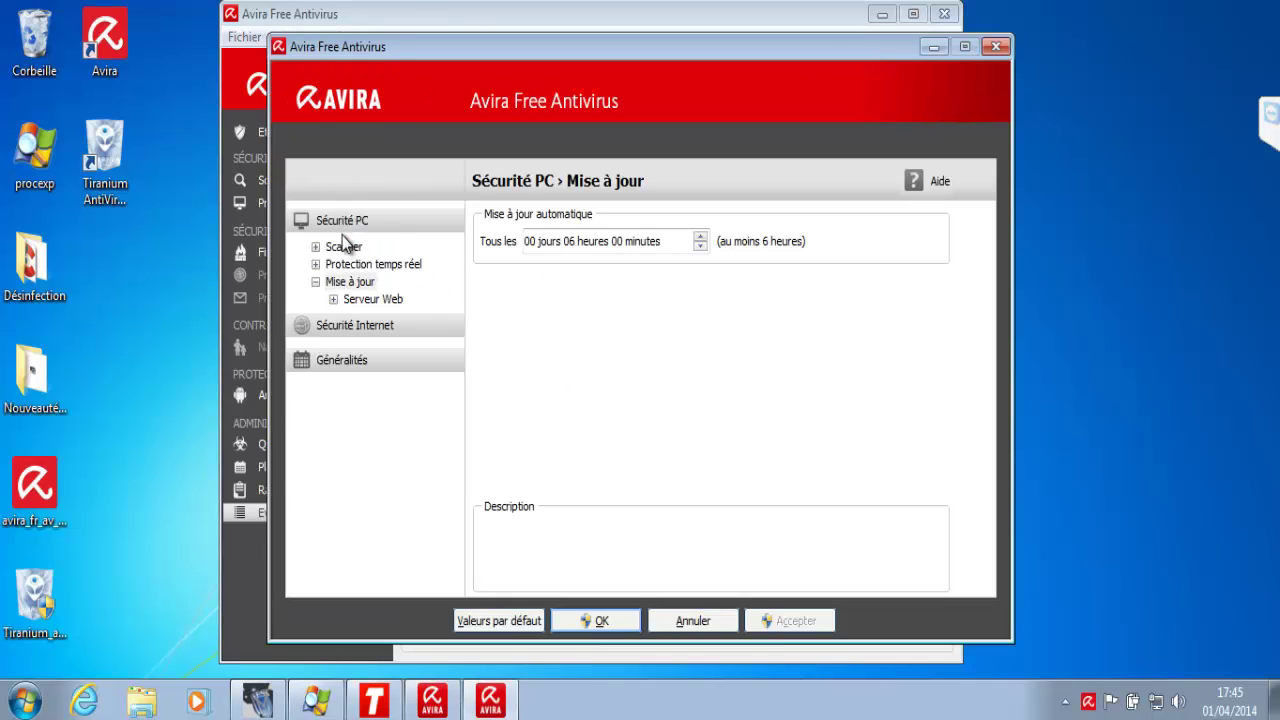
{"action": "left_click", "coordinate": [317, 248]}
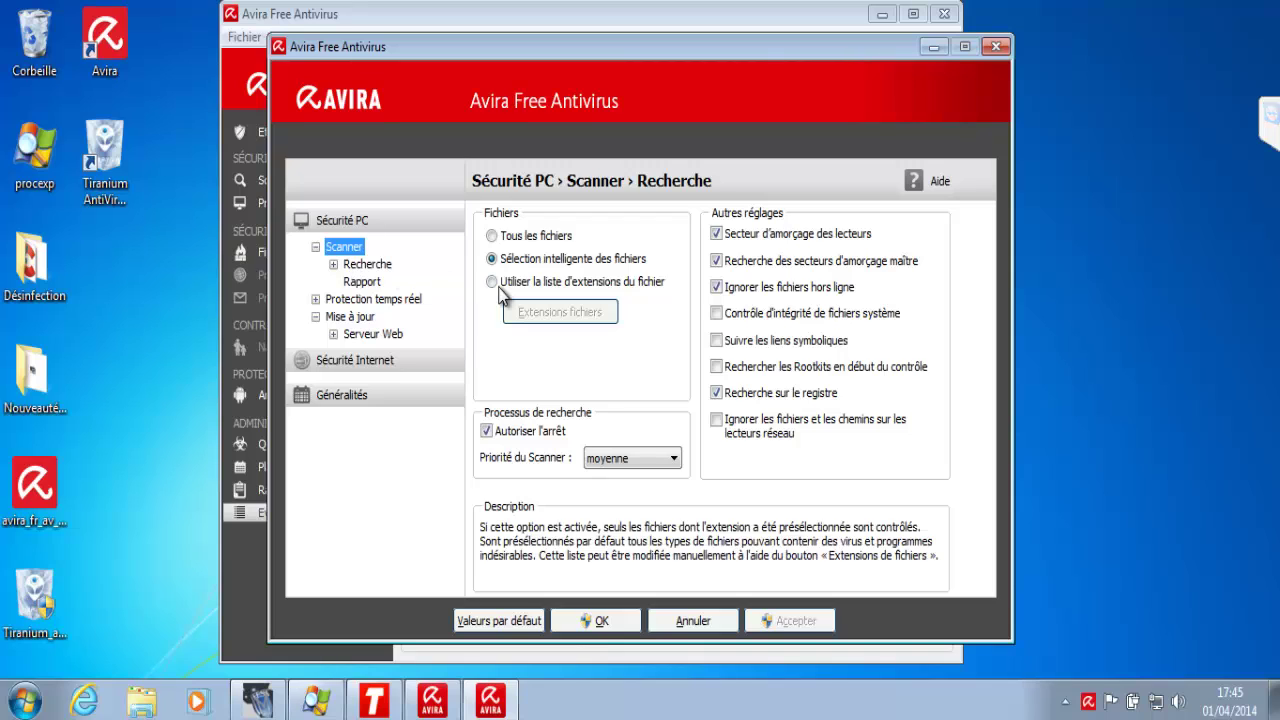
{"action": "left_click", "coordinate": [385, 300]}
{"action": "left_click", "coordinate": [316, 300]}
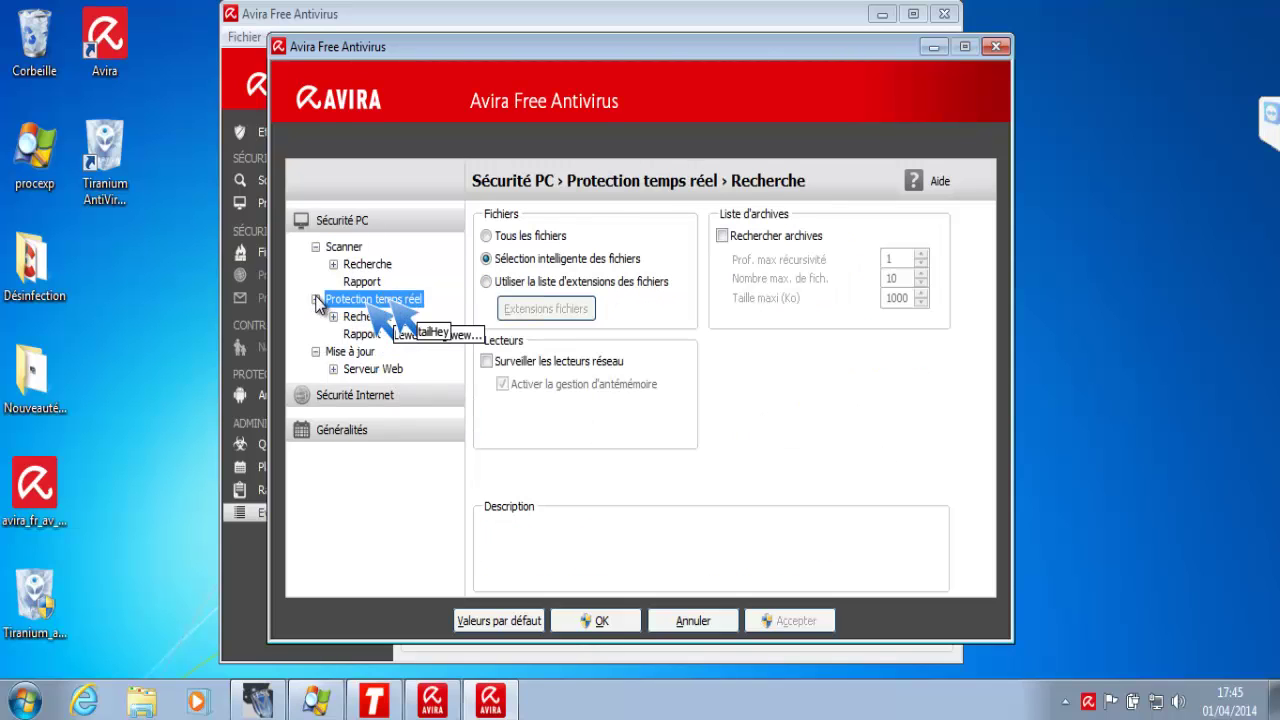
{"action": "double_click", "coordinate": [355, 317]}
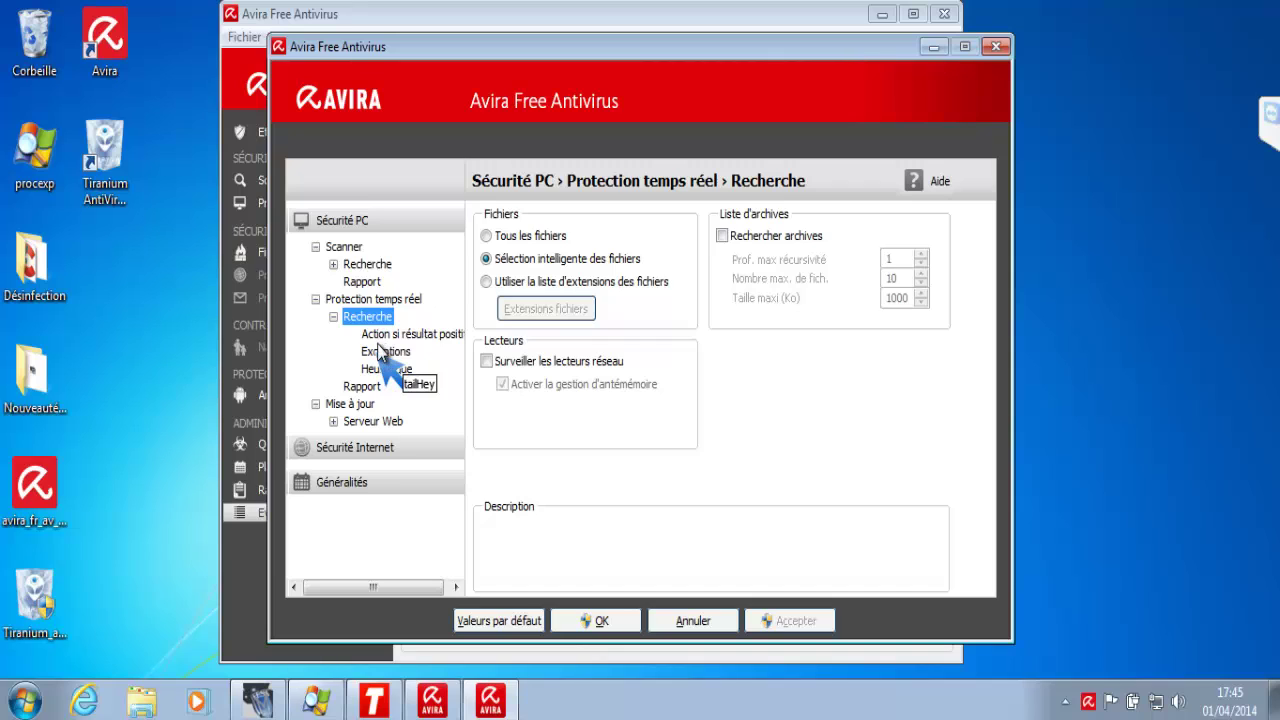
{"action": "left_click", "coordinate": [381, 355]}
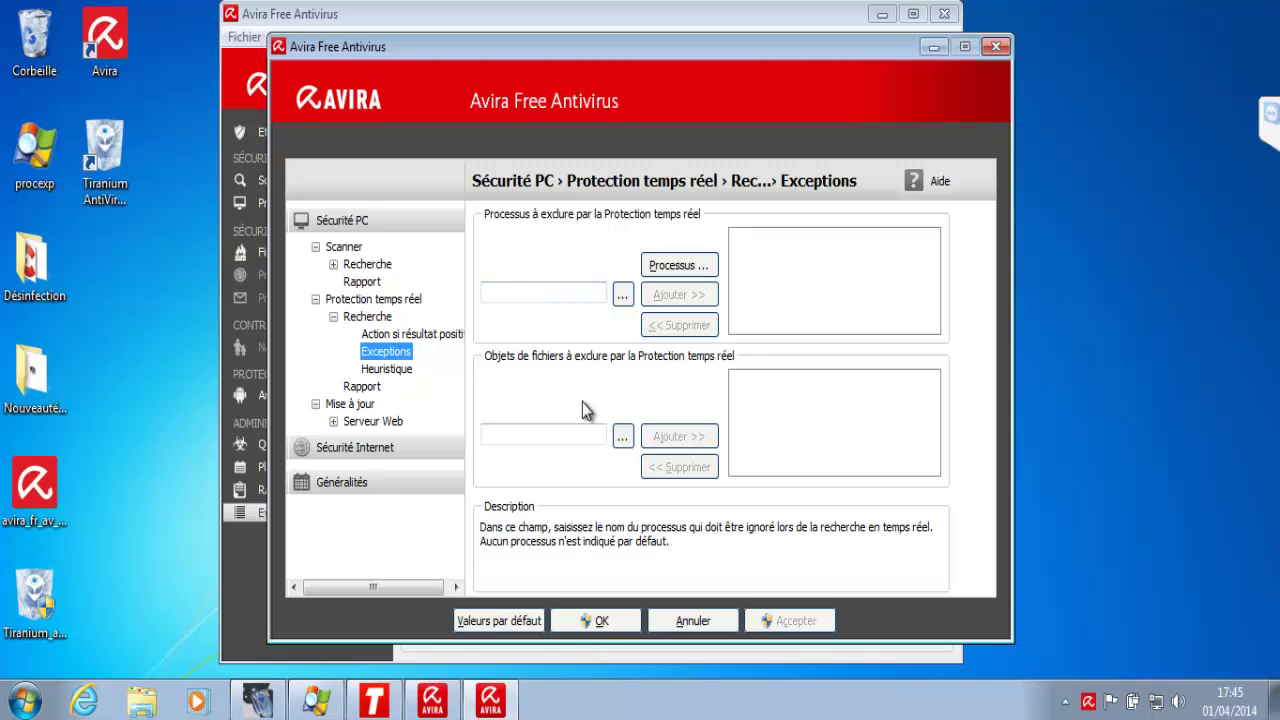
- Add the folder C:\Program Files\Tiranium AntiVirus\ to the file objects excluded from real-time protection
{"action": "left_click", "coordinate": [623, 438]}
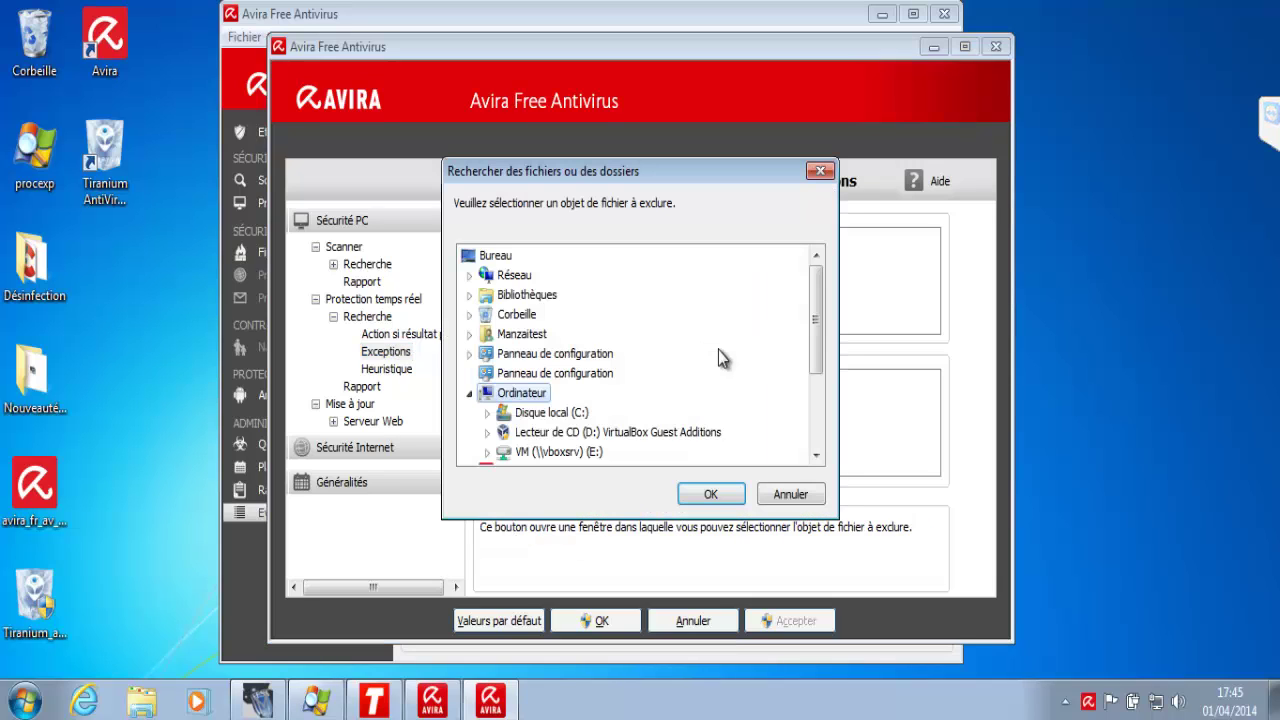
{"action": "left_click", "coordinate": [488, 411]}
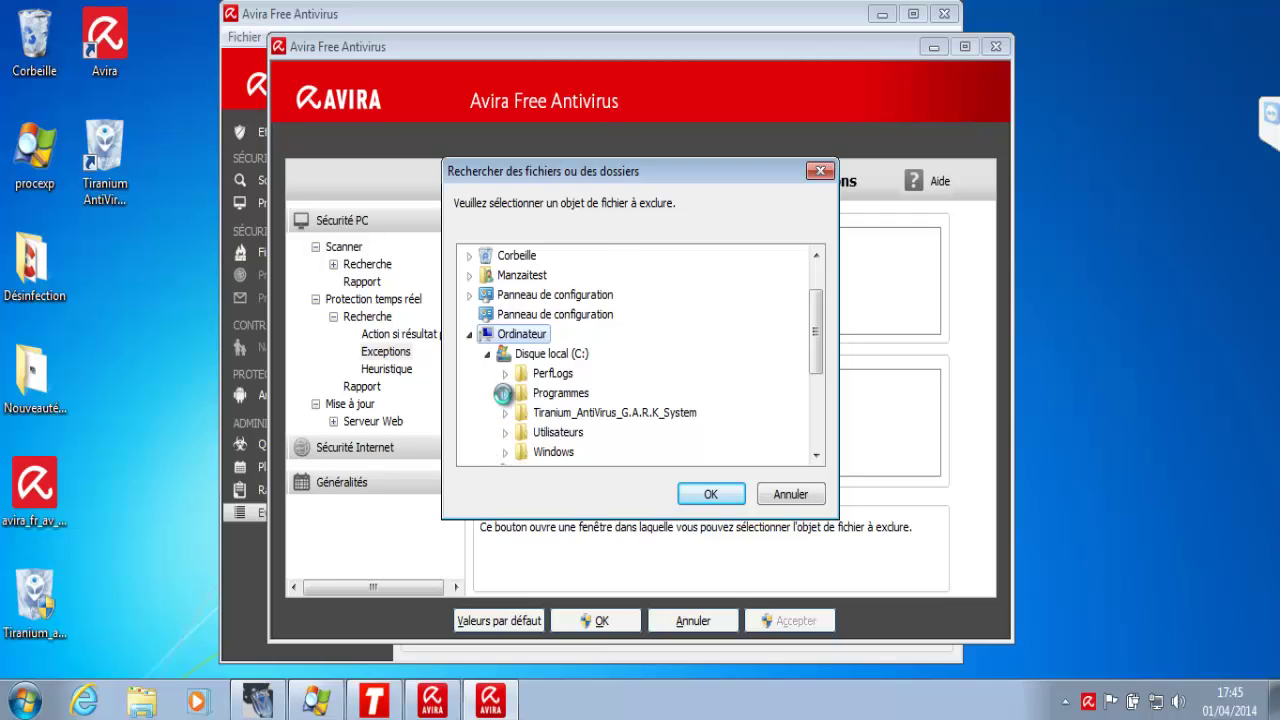
{"action": "left_click", "coordinate": [505, 393]}
{"action": "mouse_move", "coordinate": [817, 334]}
{"action": "left_mouse_down"}
{"action": "mouse_move", "coordinate": [817, 384]}
{"action": "mouse_move", "coordinate": [816, 351]}
{"action": "left_mouse_up"}
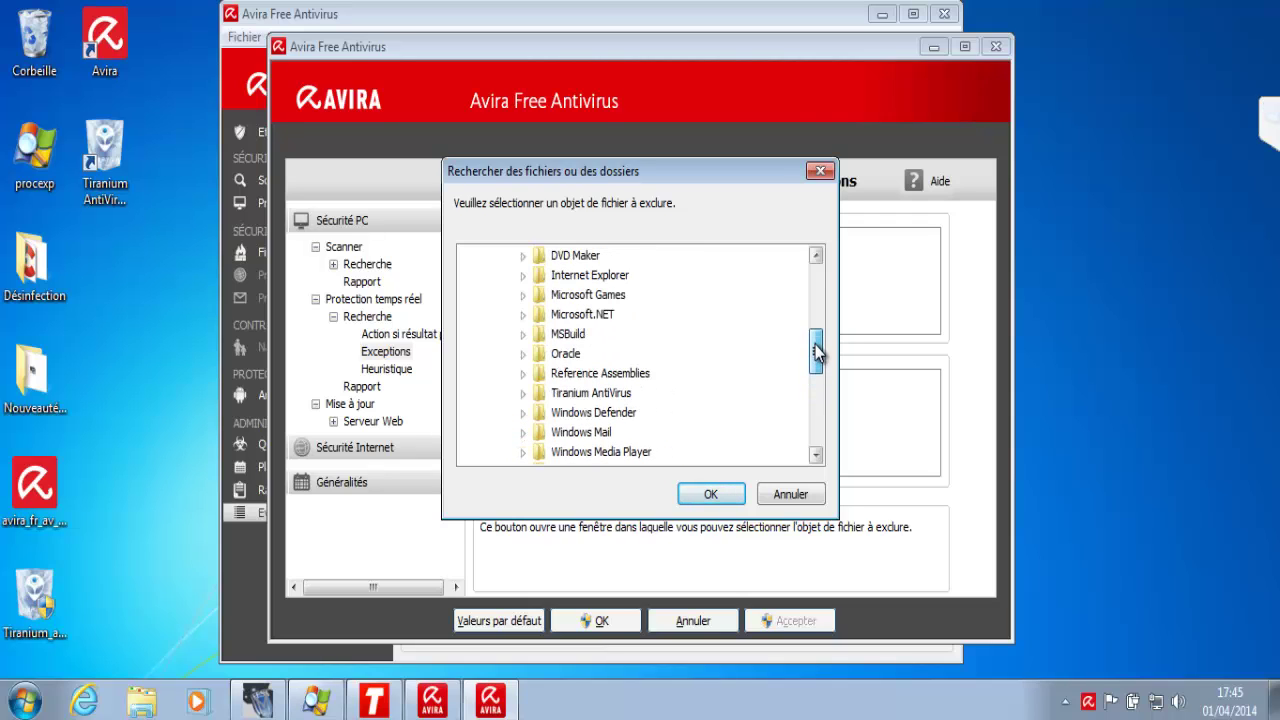
{"action": "left_click", "coordinate": [610, 392]}
{"action": "left_click", "coordinate": [692, 493]}
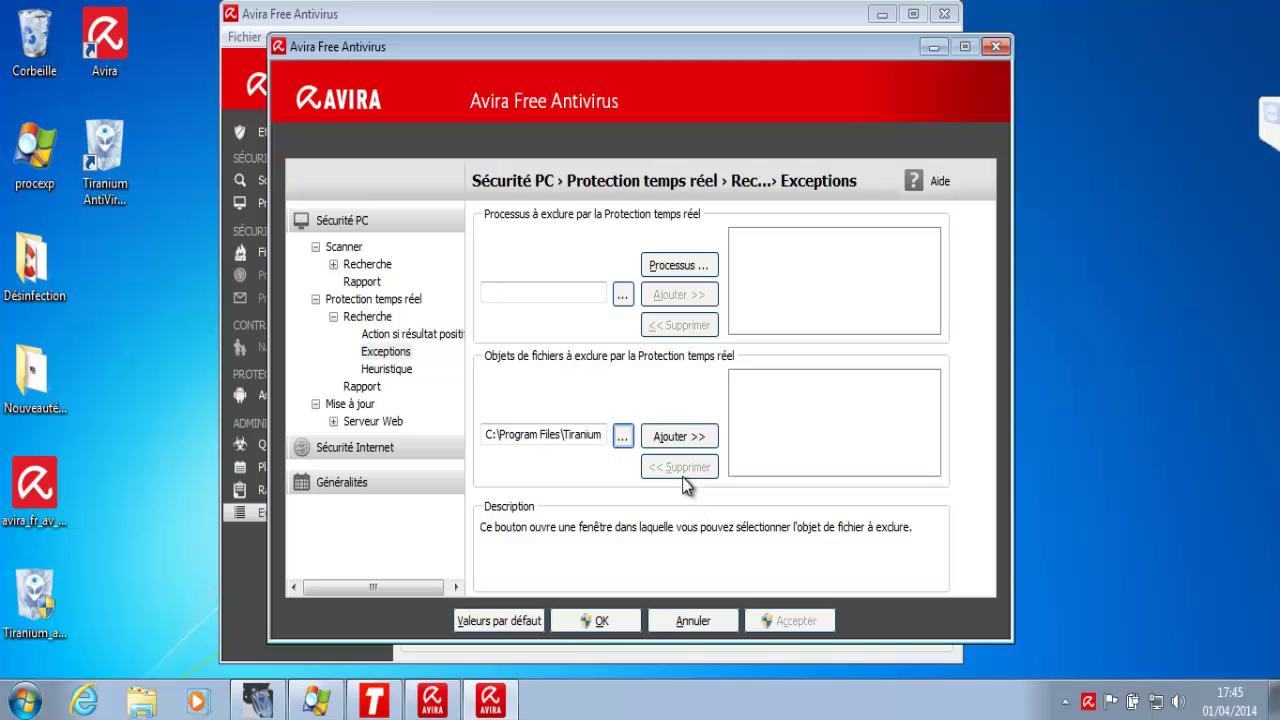
{"action": "left_click", "coordinate": [680, 440]}
{"action": "left_click", "coordinate": [858, 380]}
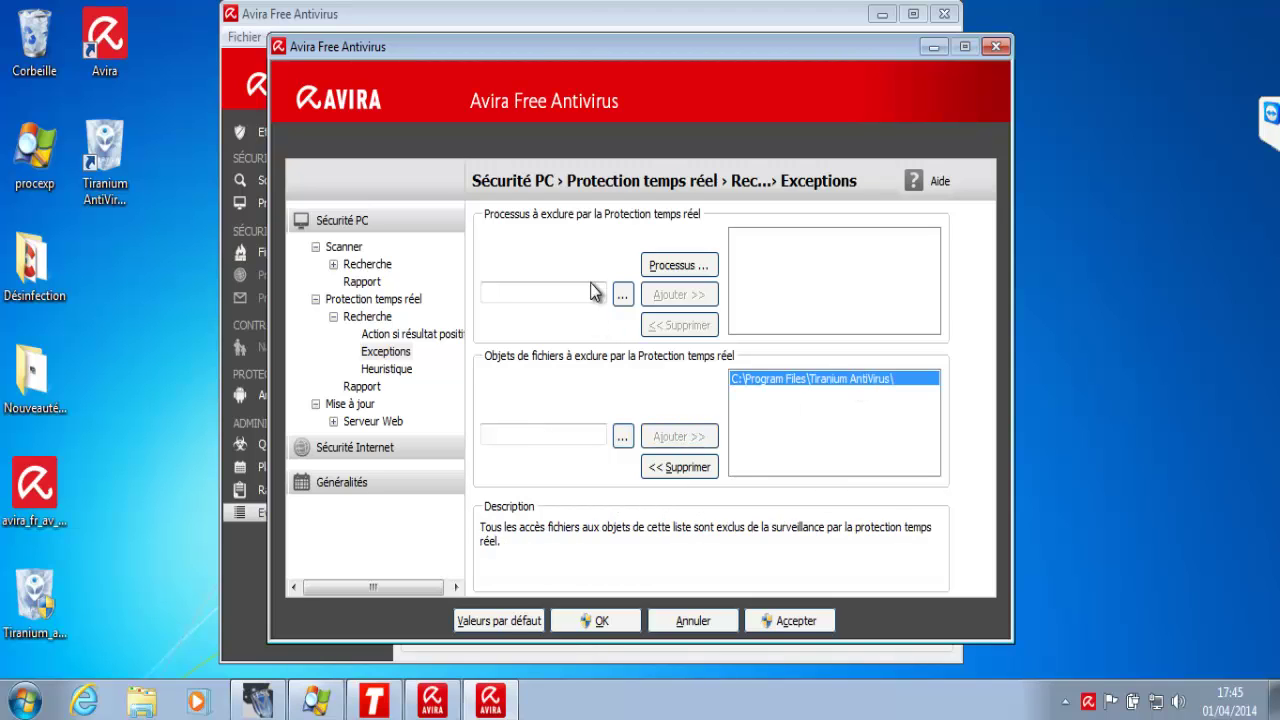
- Apply the new exclusion without adding an excluded process, and close the configuration and main Avira windows
{"action": "left_click", "coordinate": [622, 295]}
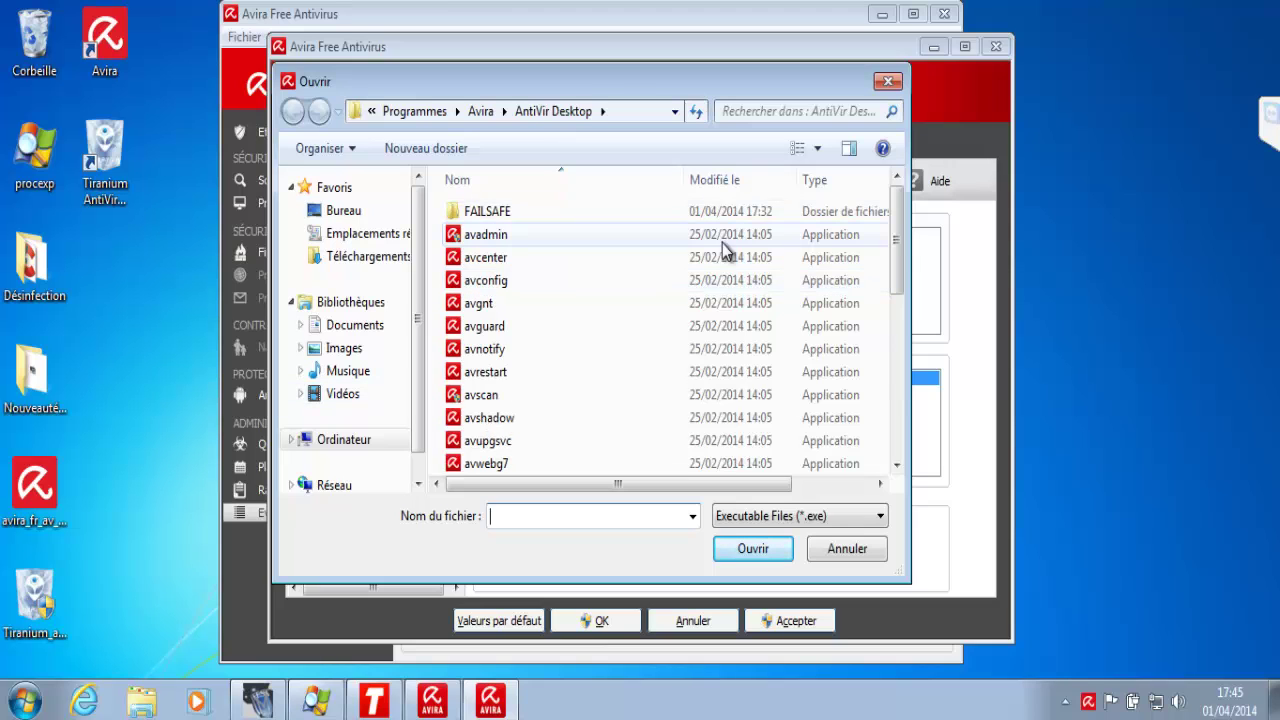
{"action": "left_click", "coordinate": [846, 546]}
{"action": "left_click", "coordinate": [762, 625]}
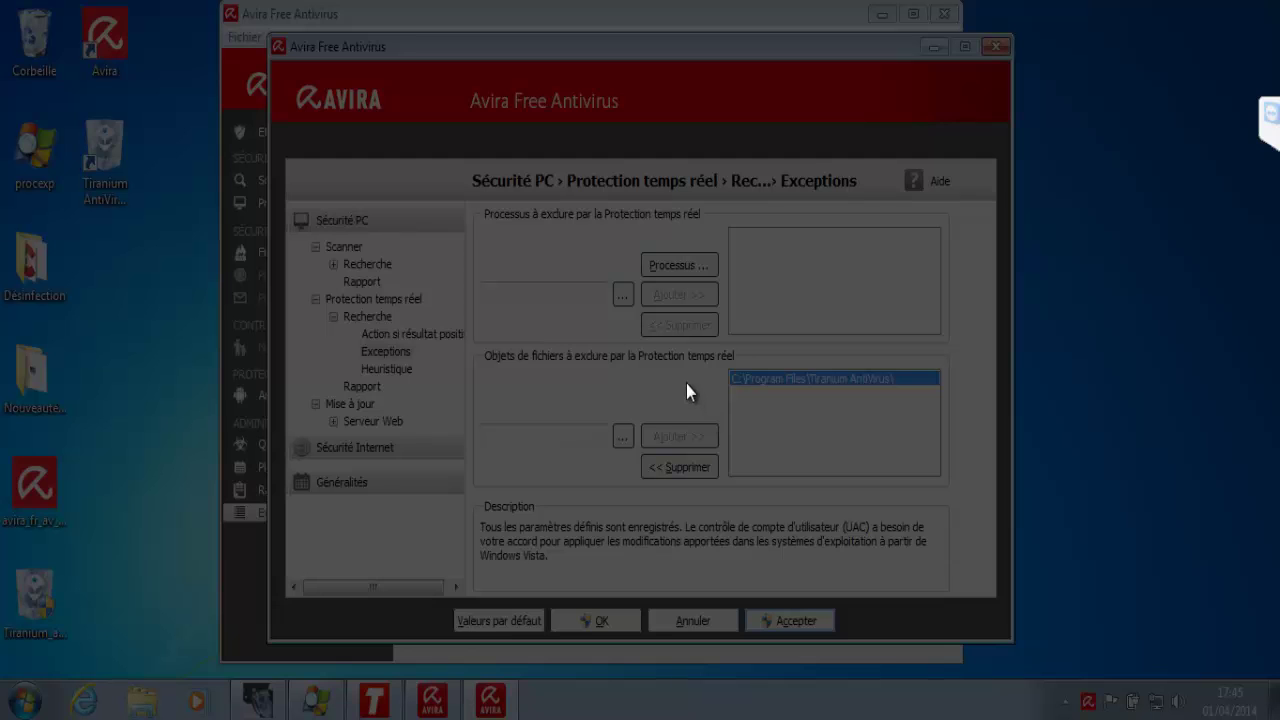
{"action": "left_click", "coordinate": [716, 378]}
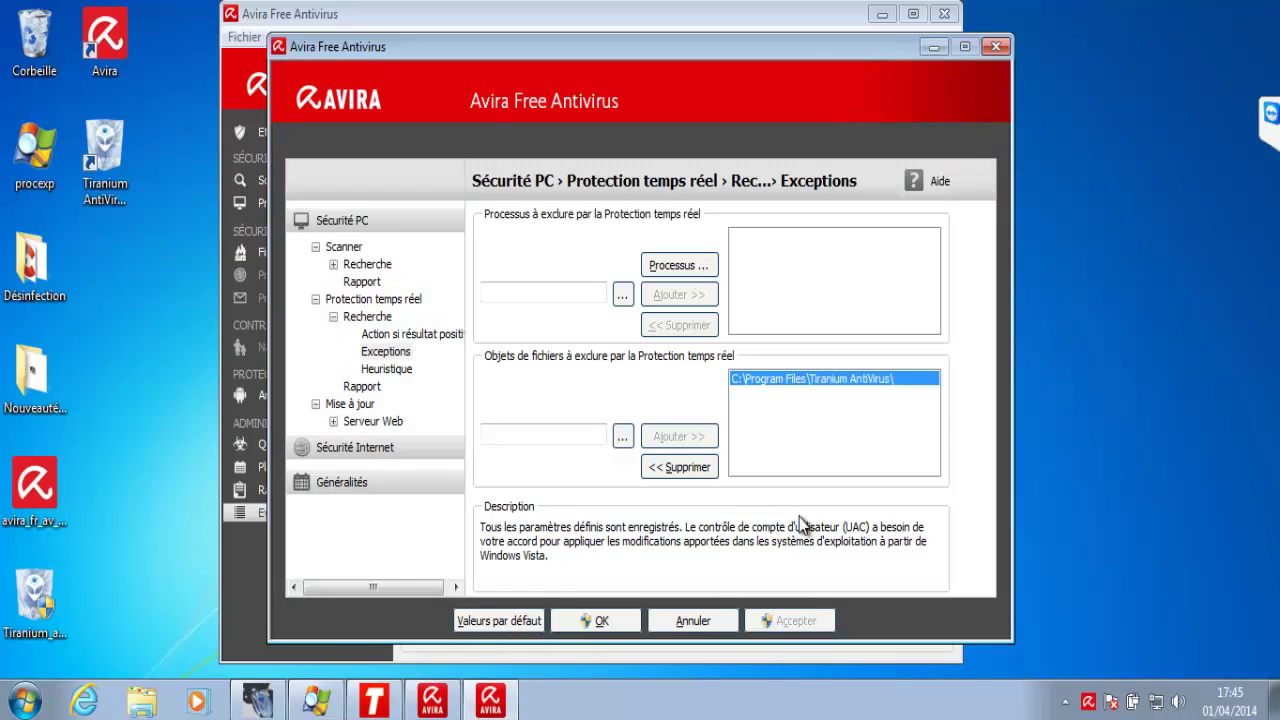
{"action": "left_click", "coordinate": [597, 622]}
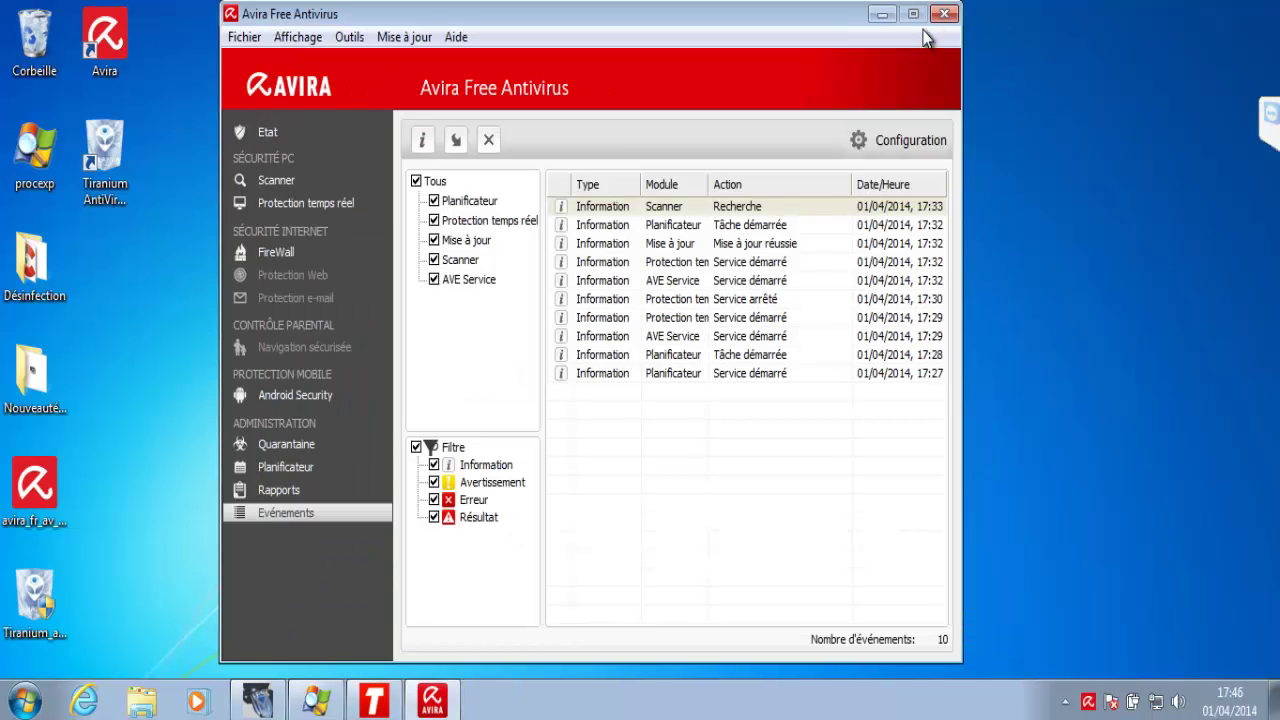
{"action": "left_click", "coordinate": [944, 15]}
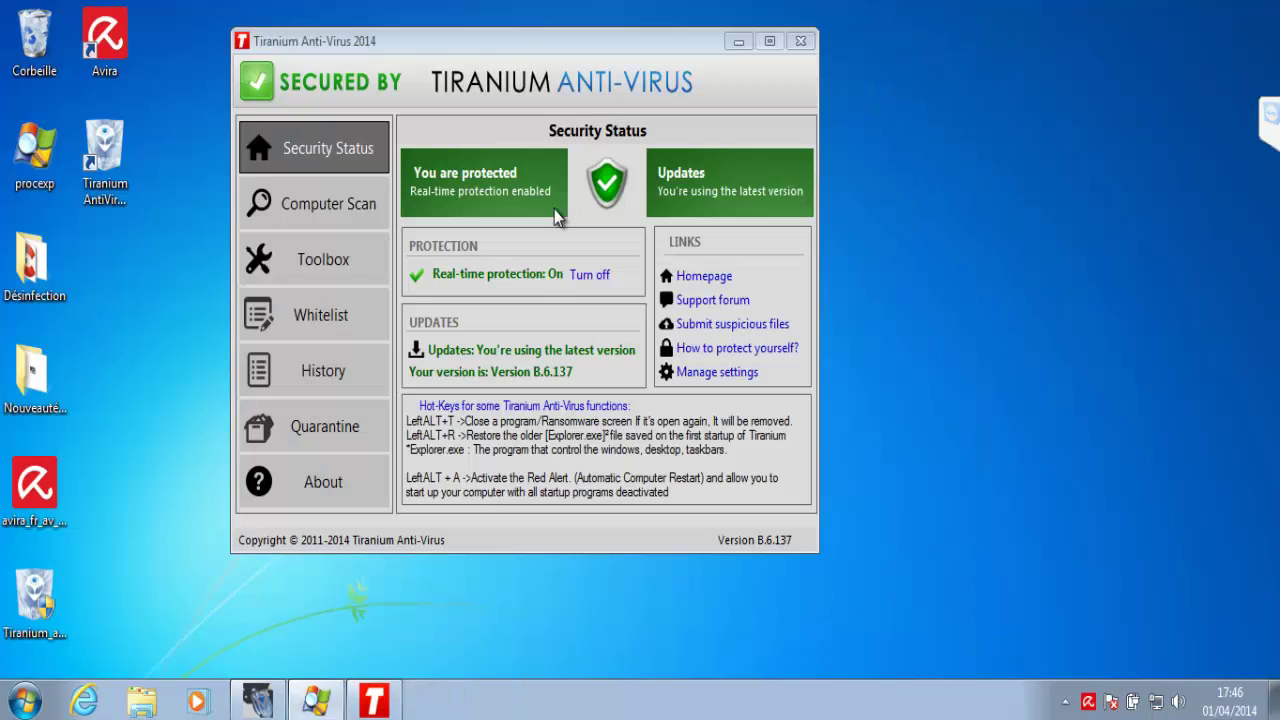
- Switch to Tiranium Anti-Virus 2014 and turn off Sounds of Tiranium Anti-Virus in its managed settings
{"action": "left_click_drag", "start_coordinate": [506, 46], "coordinate": [644, 78]}
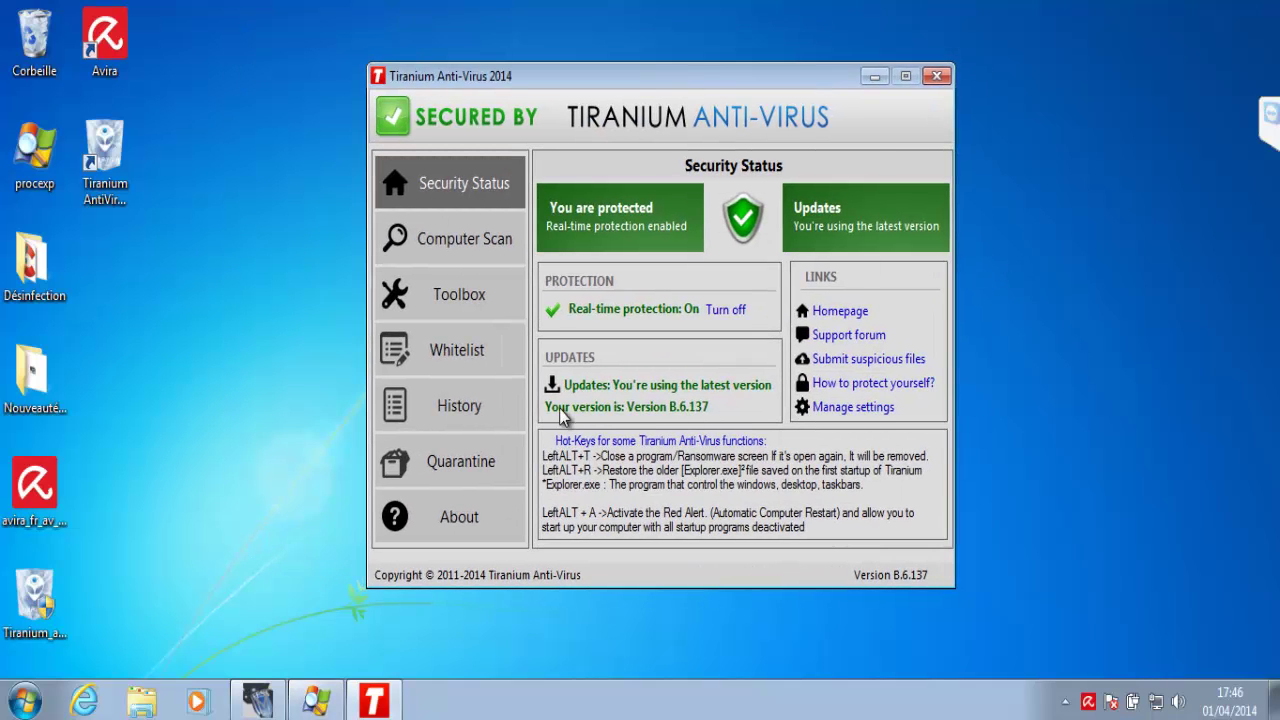
{"action": "left_click", "coordinate": [868, 408]}
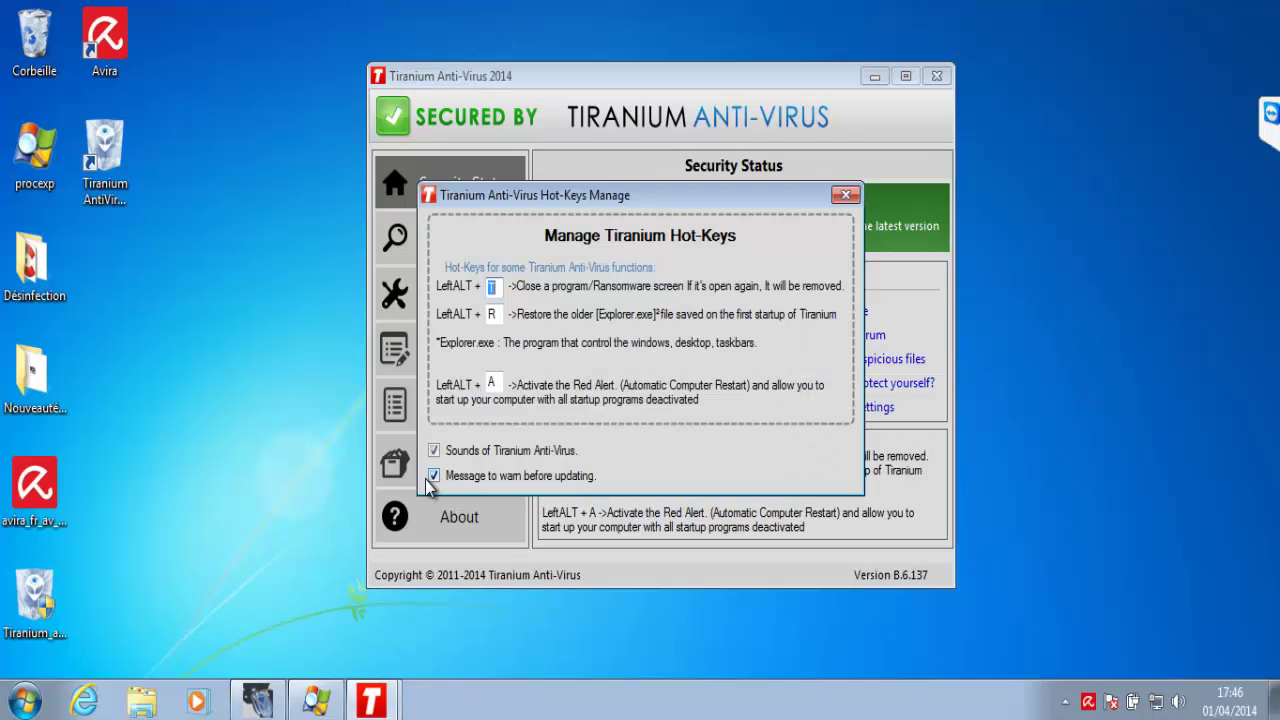
{"action": "left_click", "coordinate": [433, 450]}
{"action": "left_click", "coordinate": [846, 196]}
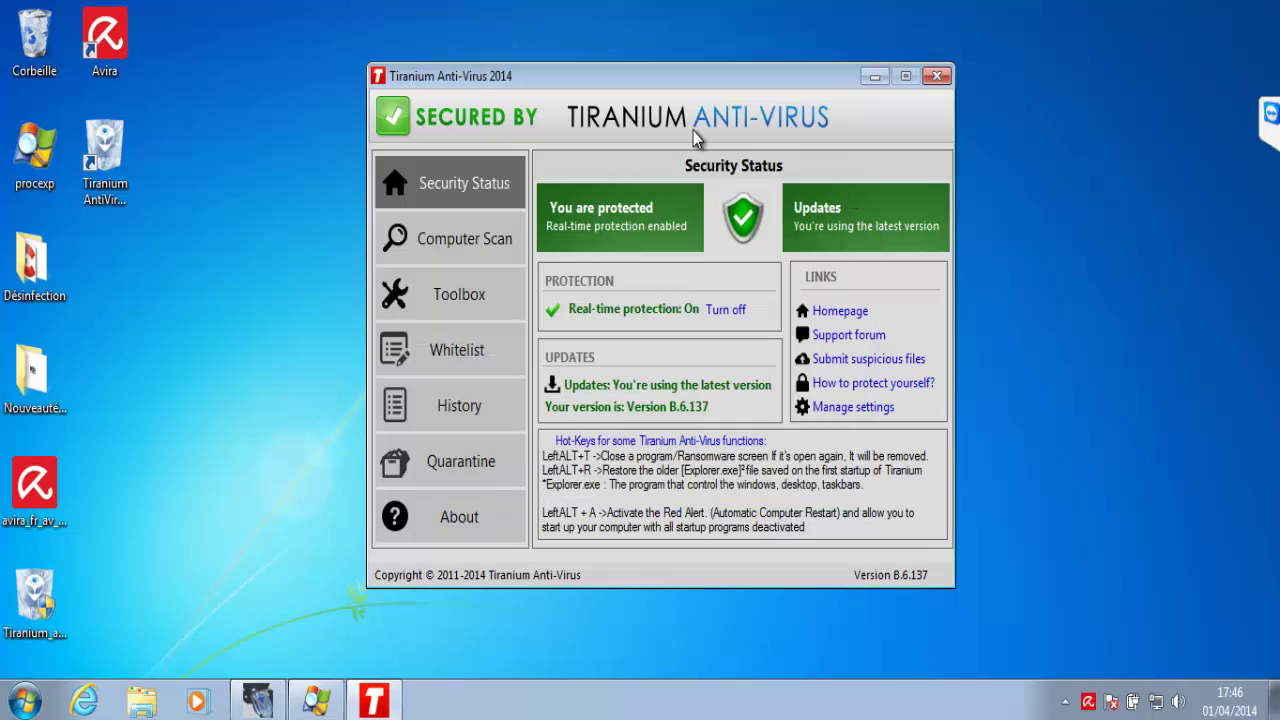
- Move the Tiranium icon from the hidden notification icons to the visible notification area
{"action": "left_click", "coordinate": [1065, 701]}
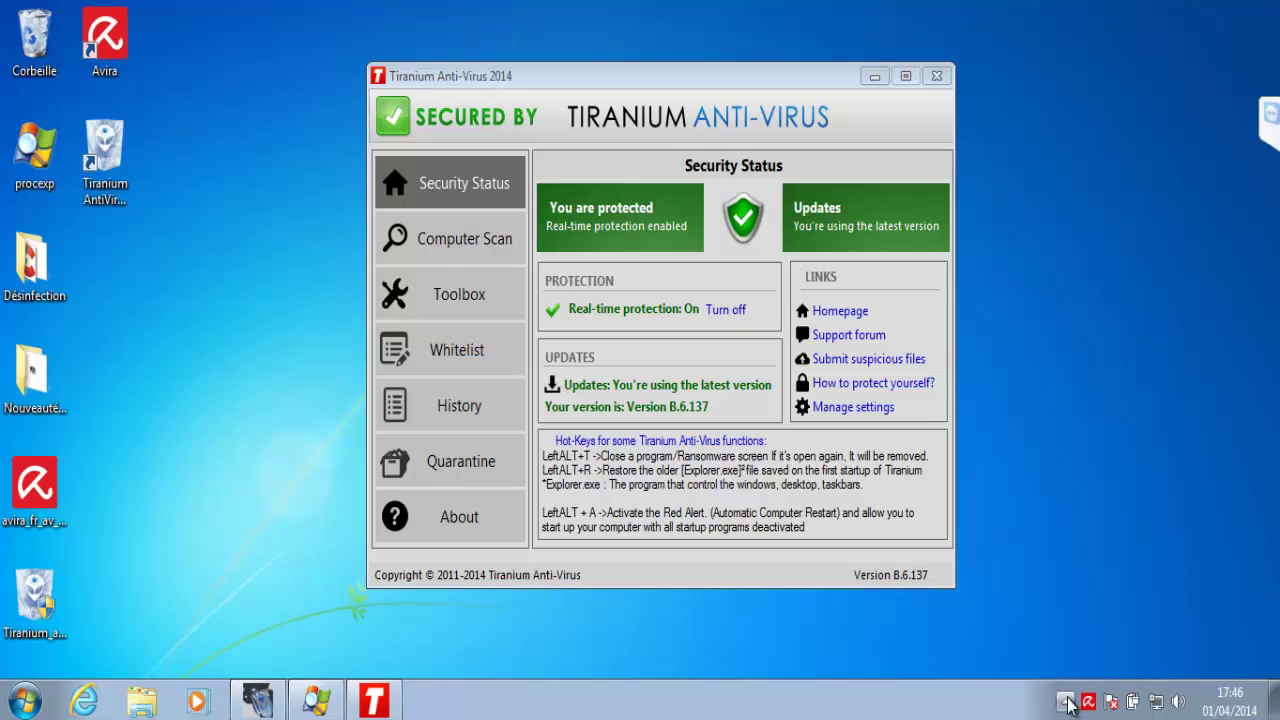
{"action": "left_click_drag", "start_coordinate": [1035, 608], "coordinate": [1062, 701]}
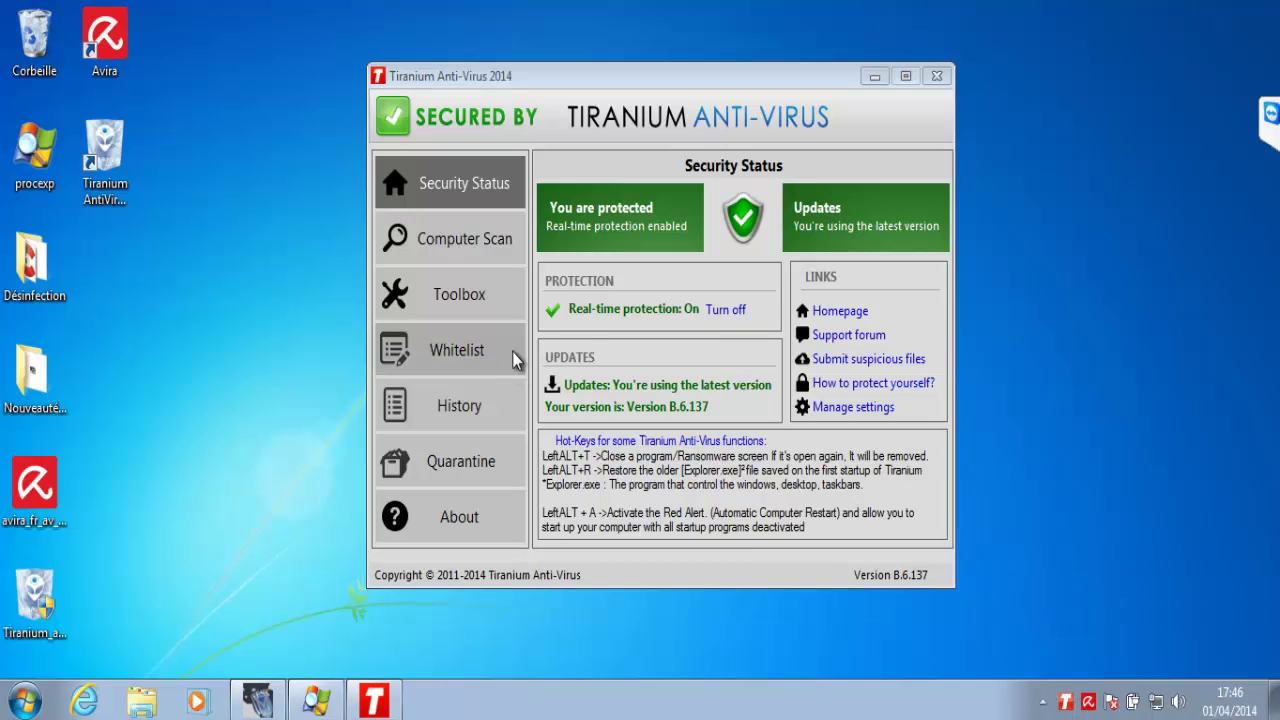
{"action": "left_click", "coordinate": [580, 318]}
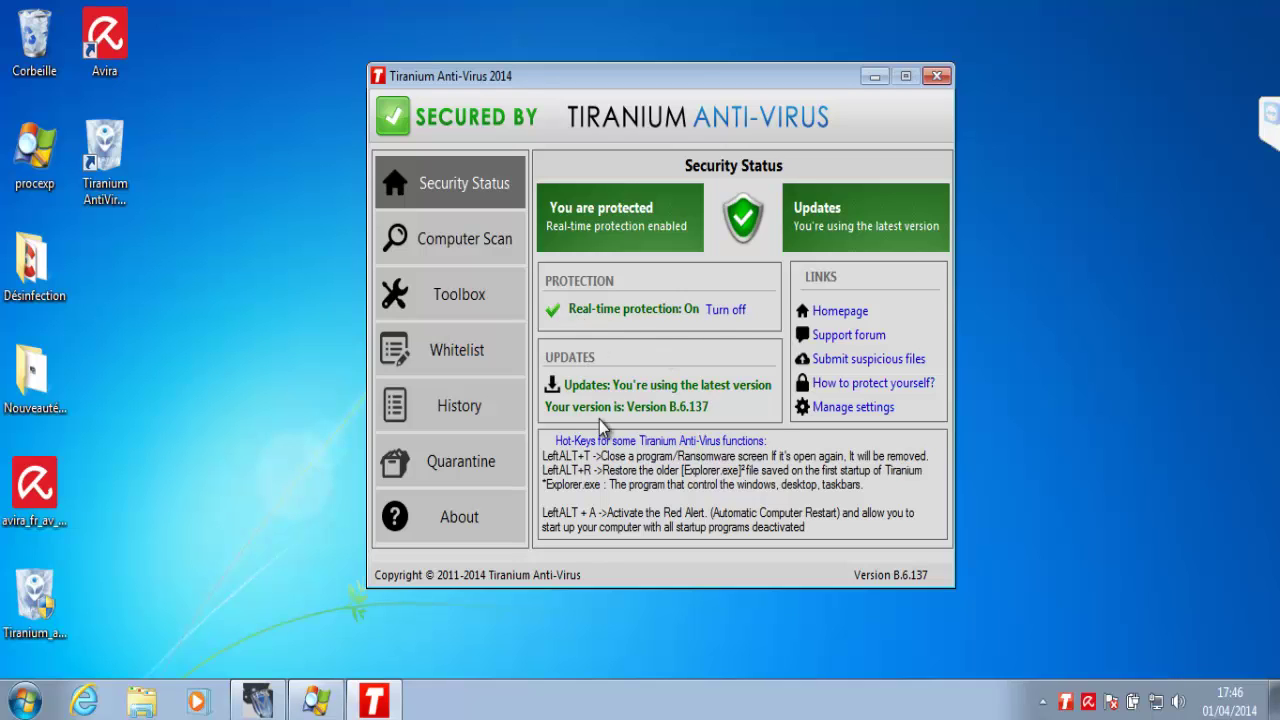
- Review the Computer Scan types and the Toolbox tools, and try to open the Web Blocker
{"action": "left_click", "coordinate": [462, 239]}
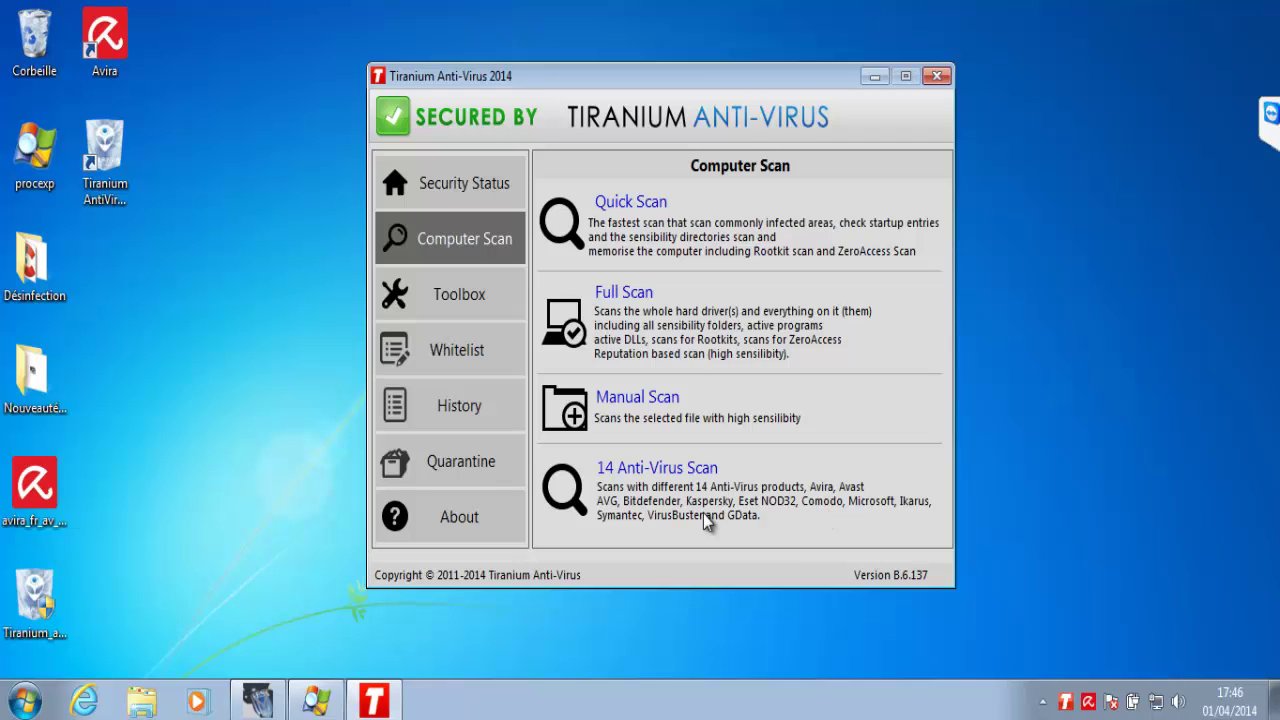
{"action": "left_click", "coordinate": [450, 294]}
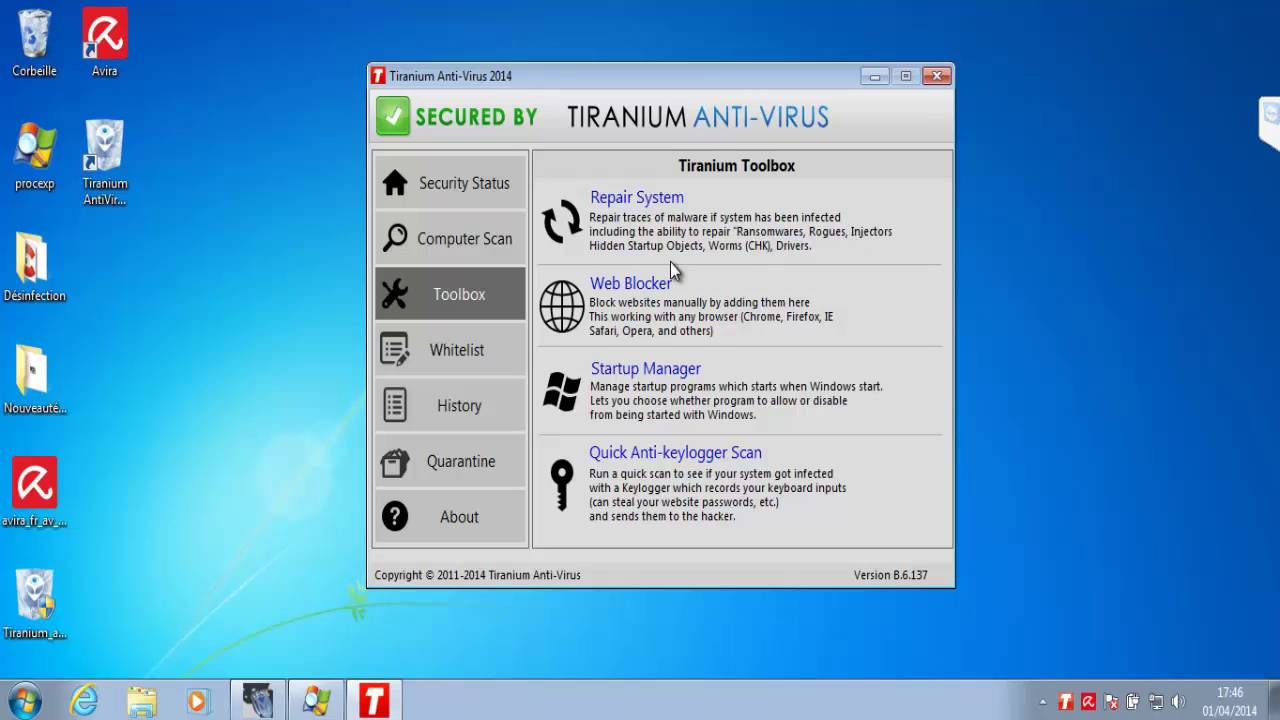
{"action": "left_click", "coordinate": [625, 285]}
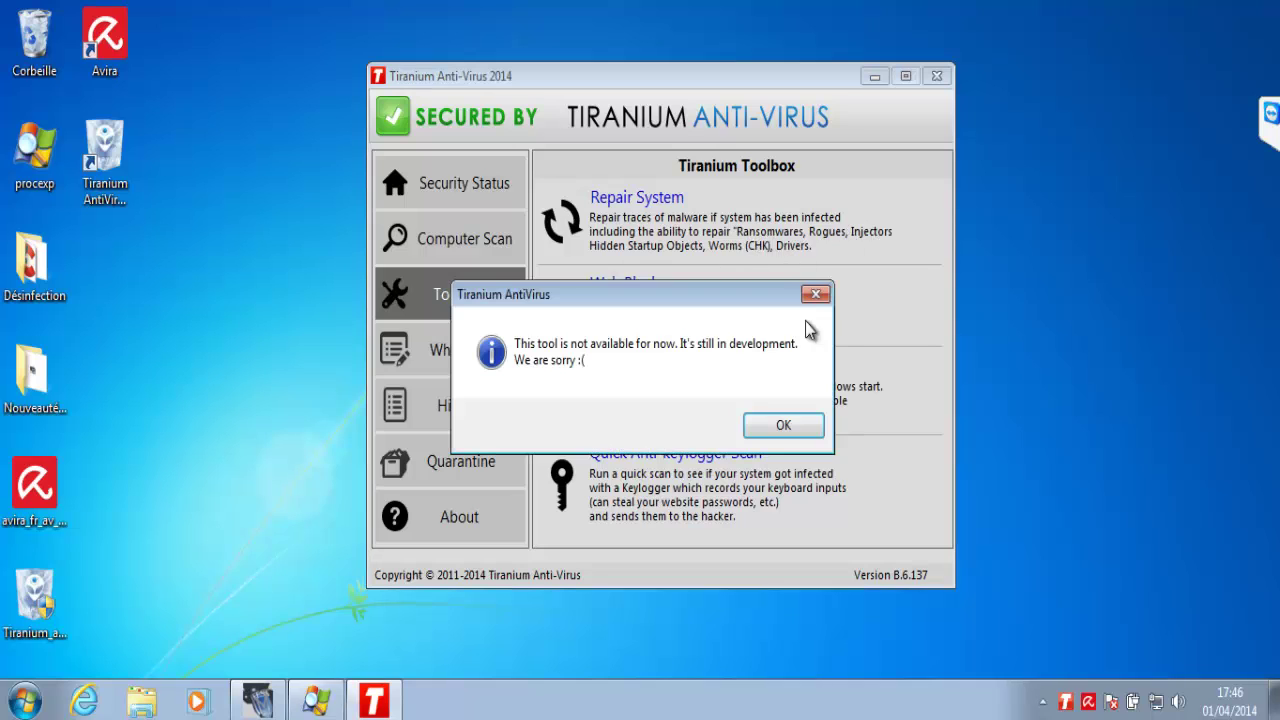
{"action": "left_click", "coordinate": [783, 426]}
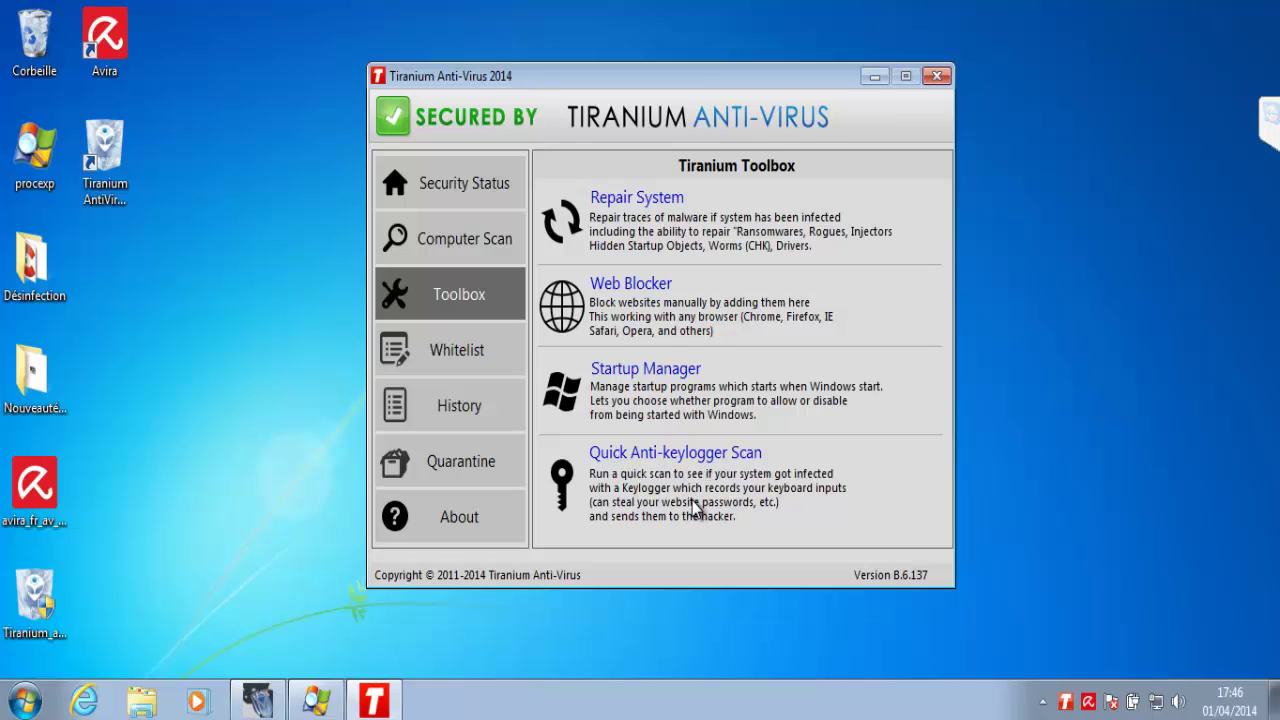
- Add the Avira folder under Programmes on Disque local (C:) to the Tiranium whitelist and save the list
{"action": "left_click", "coordinate": [483, 356]}
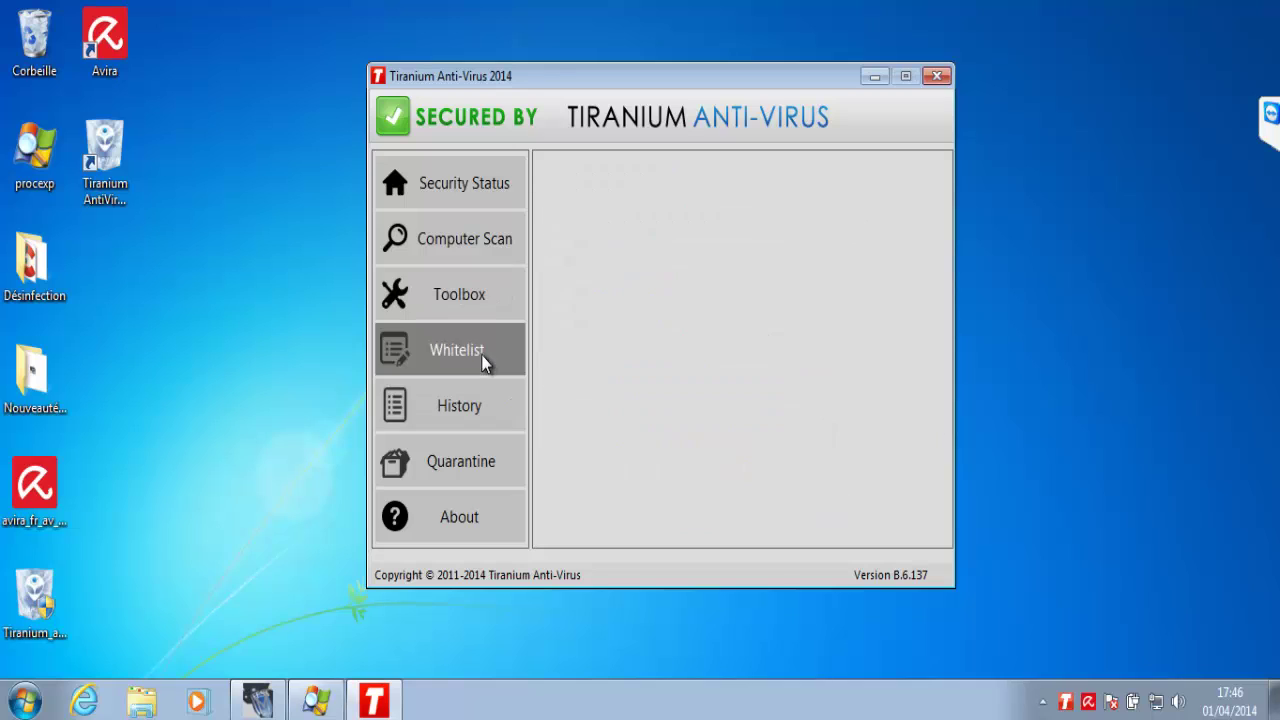
{"action": "left_click", "coordinate": [790, 508]}
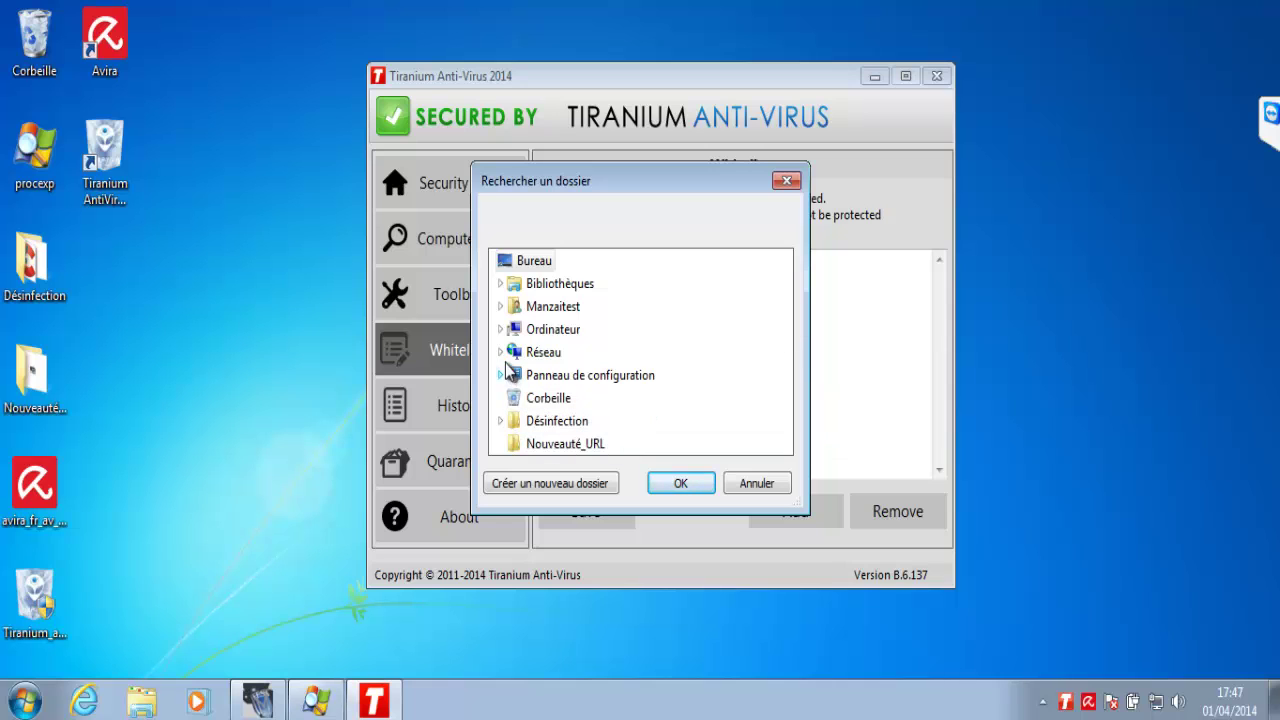
{"action": "left_click", "coordinate": [501, 330]}
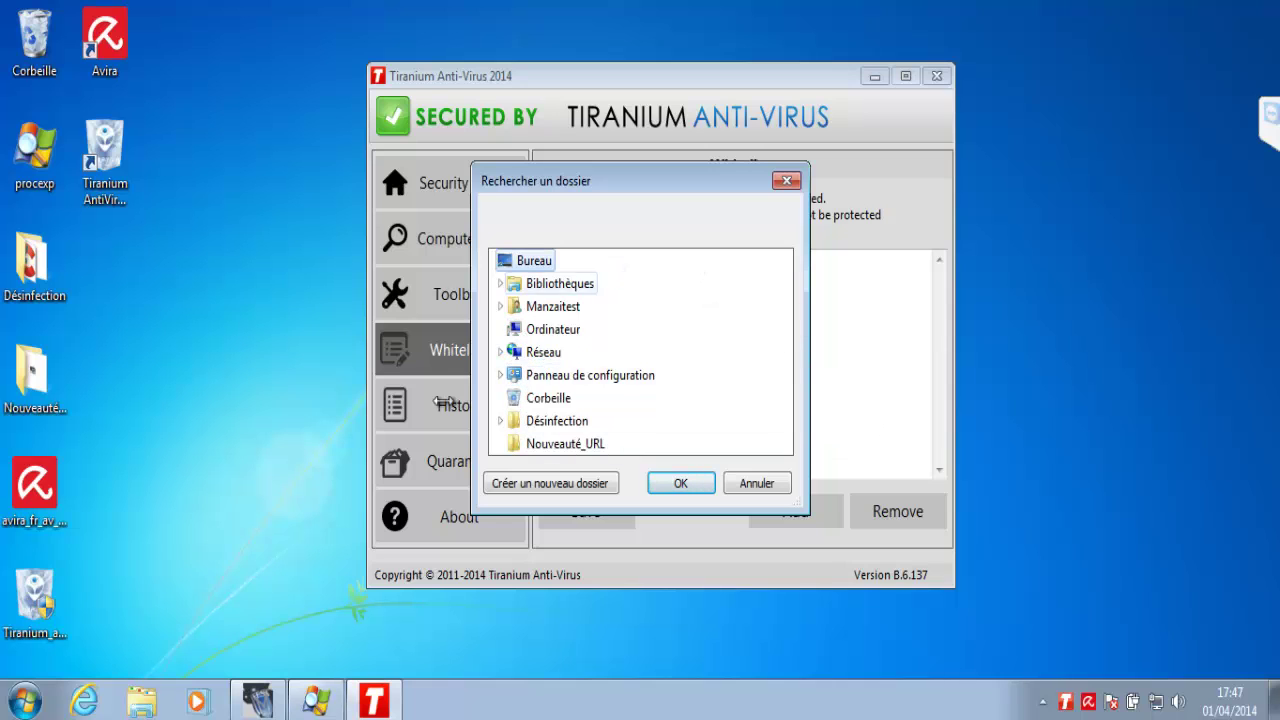
{"action": "left_click", "coordinate": [510, 352]}
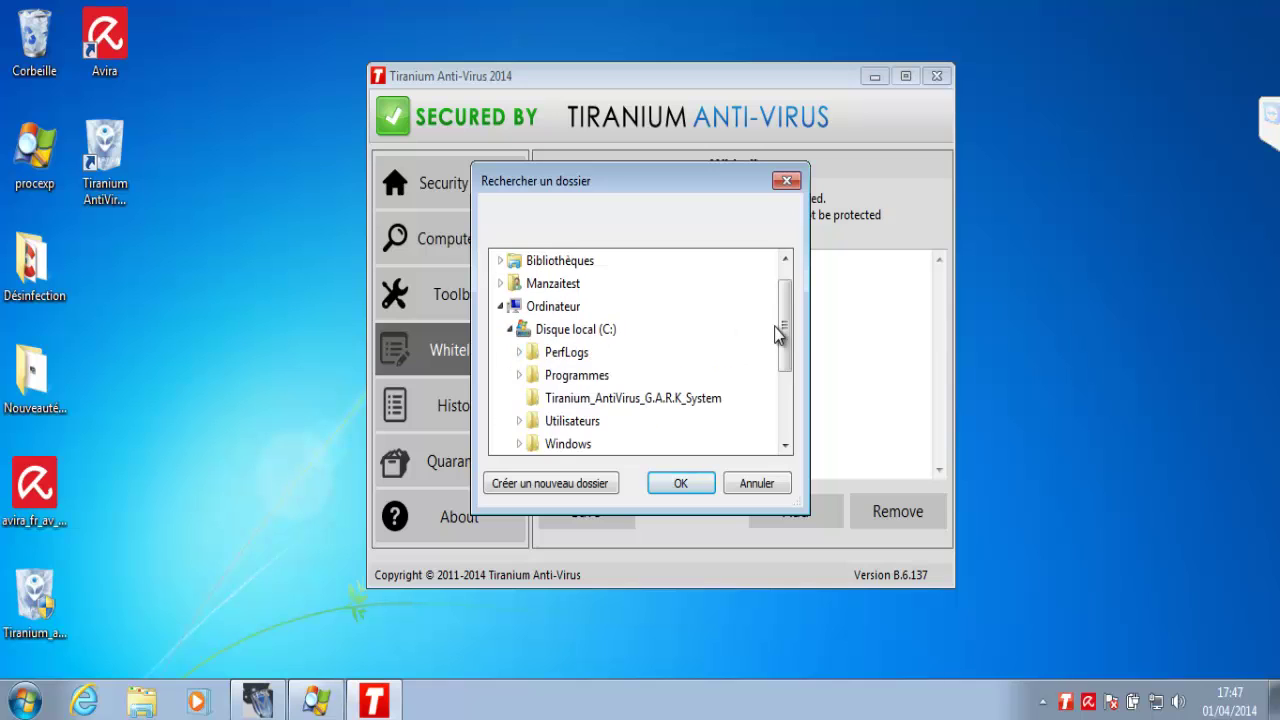
{"action": "left_click_drag", "start_coordinate": [790, 323], "coordinate": [790, 378]}
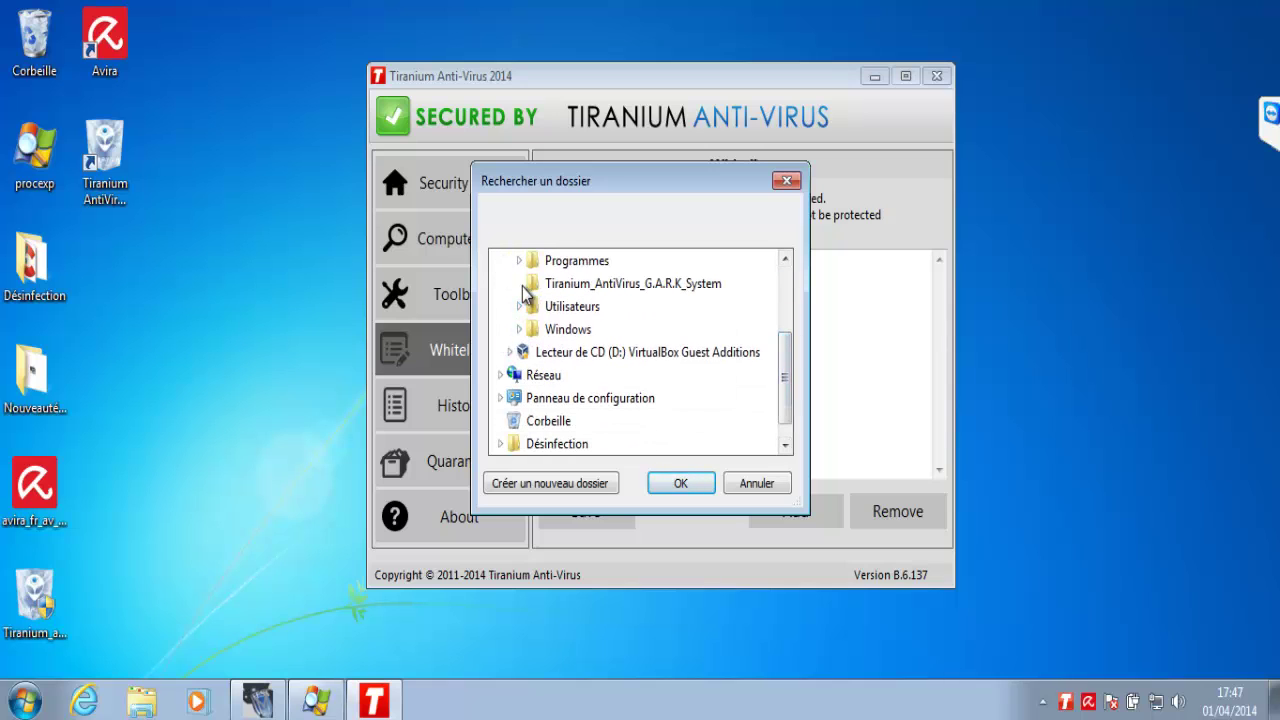
{"action": "left_click", "coordinate": [519, 260]}
{"action": "left_click", "coordinate": [540, 310]}
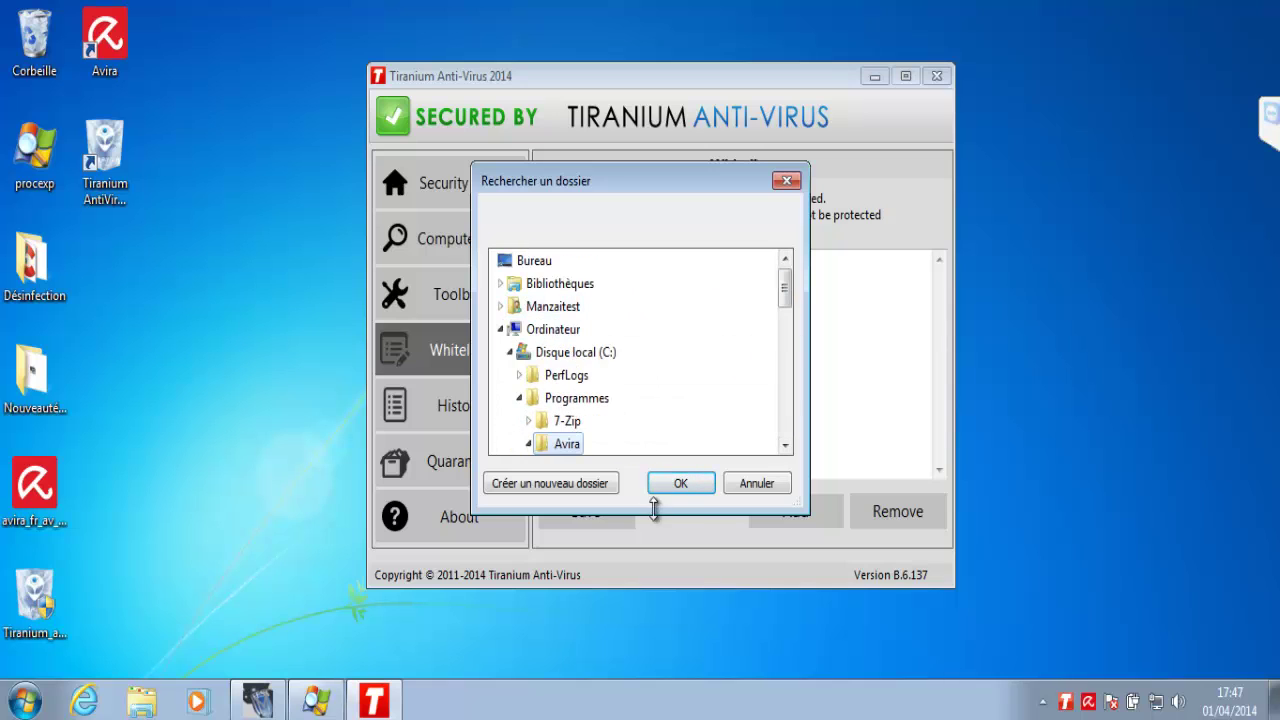
{"action": "left_click", "coordinate": [665, 483]}
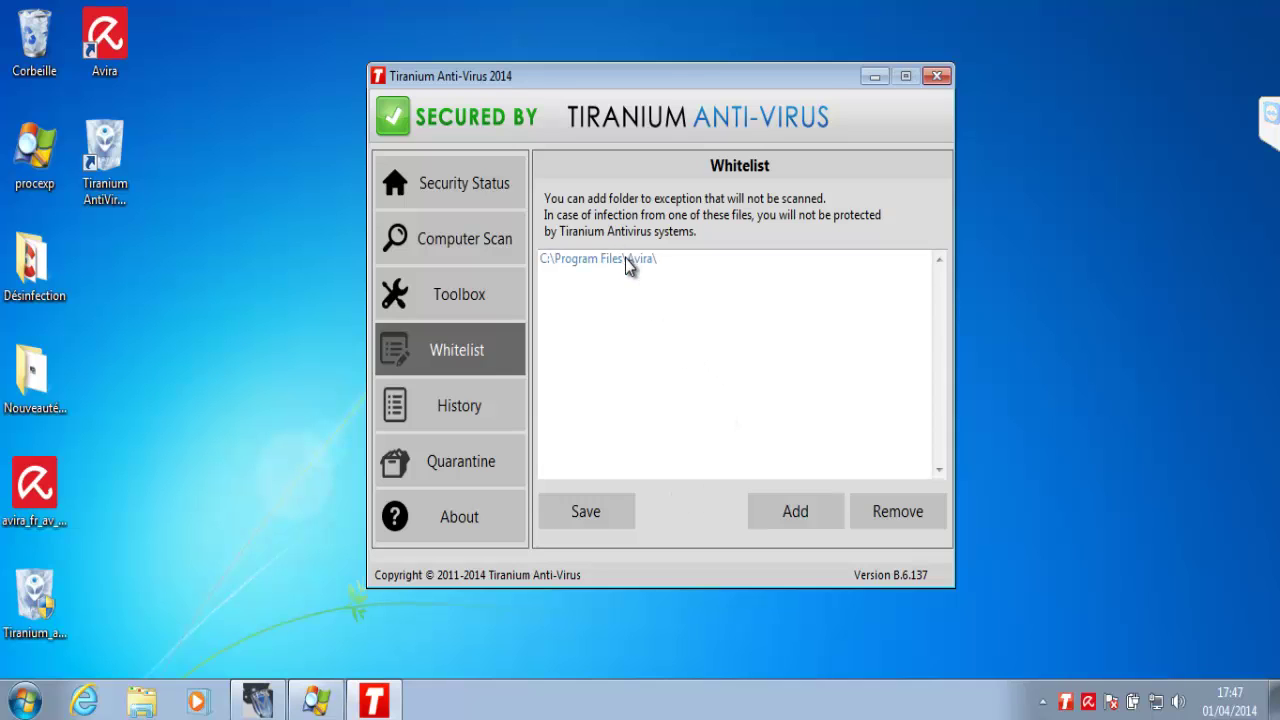
{"action": "left_click", "coordinate": [625, 258]}
{"action": "left_click", "coordinate": [606, 514]}
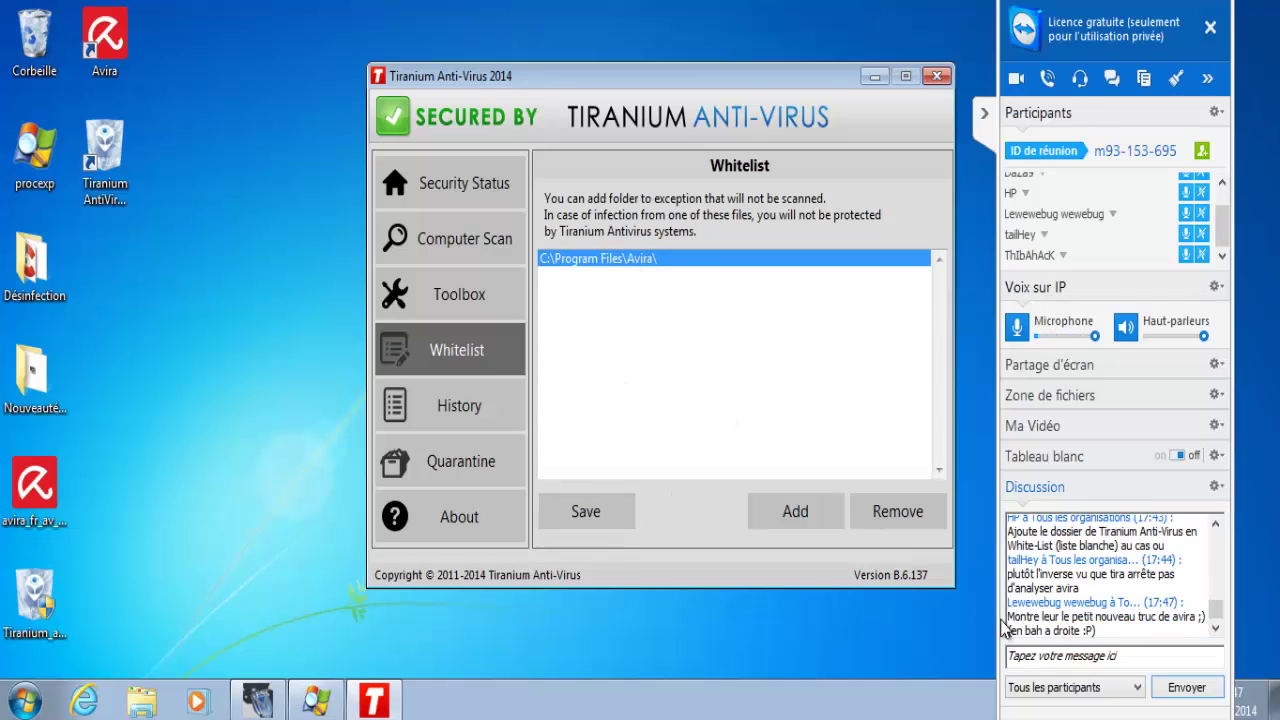
- Collapse the TeamViewer meeting panel and review Tiranium's History, Quarantine, About and Security Status pages
{"action": "left_click", "coordinate": [1056, 660]}
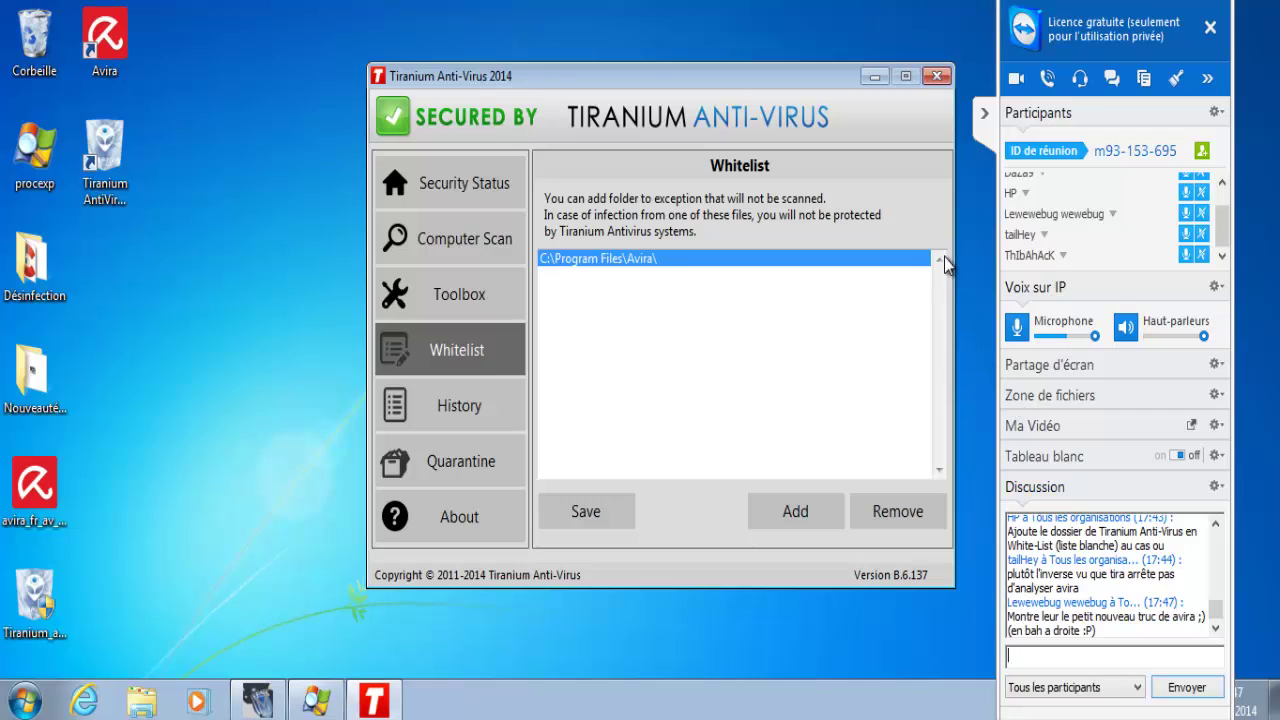
{"action": "left_click", "coordinate": [984, 122]}
{"action": "left_click", "coordinate": [472, 415]}
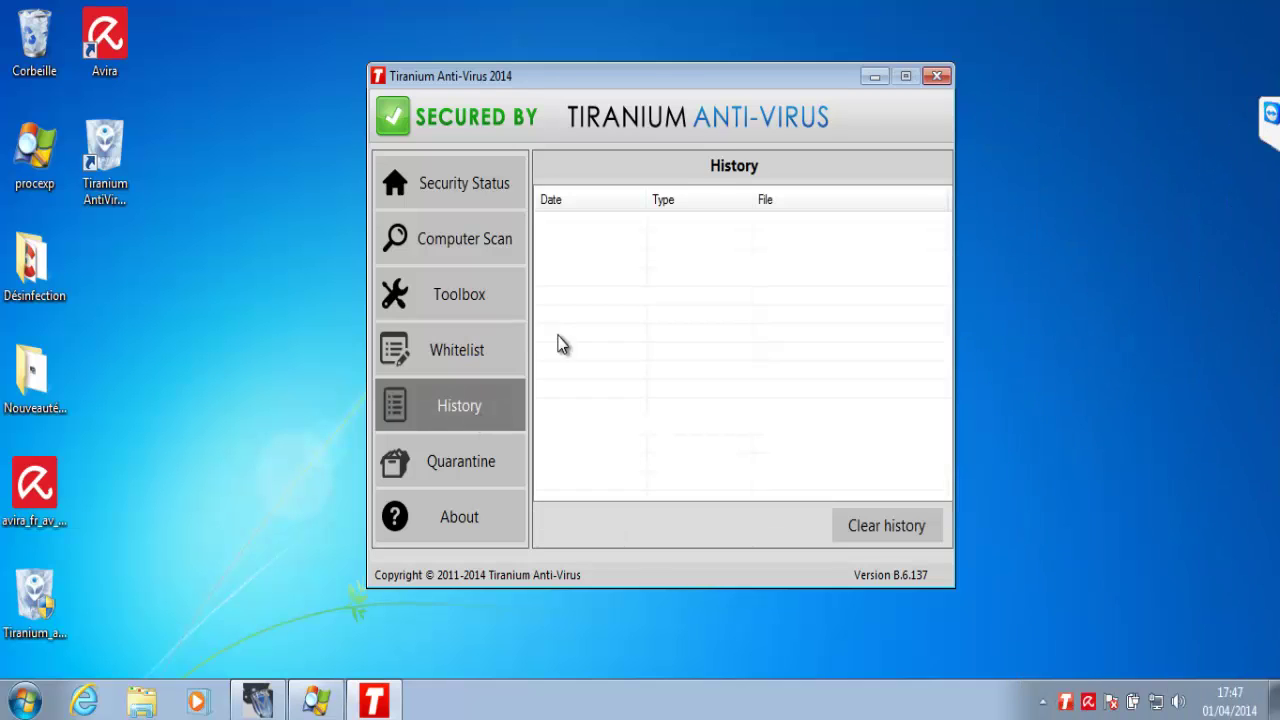
{"action": "left_click", "coordinate": [437, 462]}
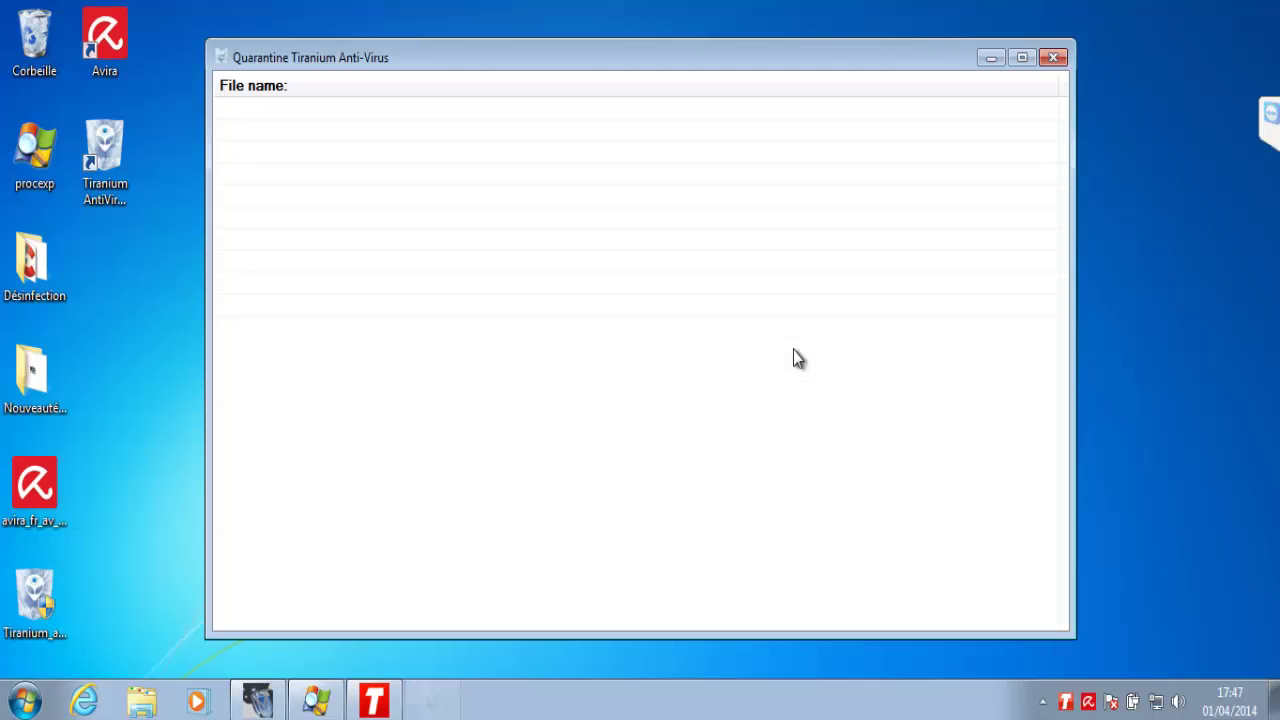
{"action": "left_click", "coordinate": [1042, 64]}
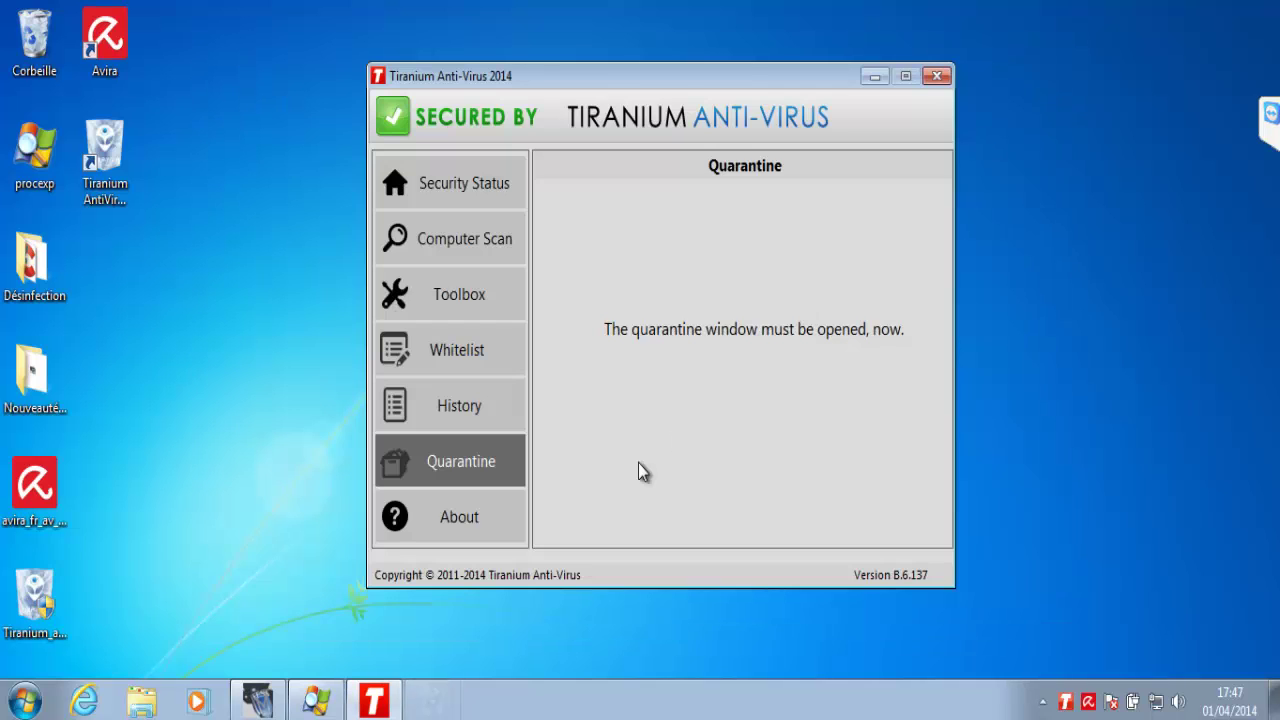
{"action": "left_click", "coordinate": [500, 517]}
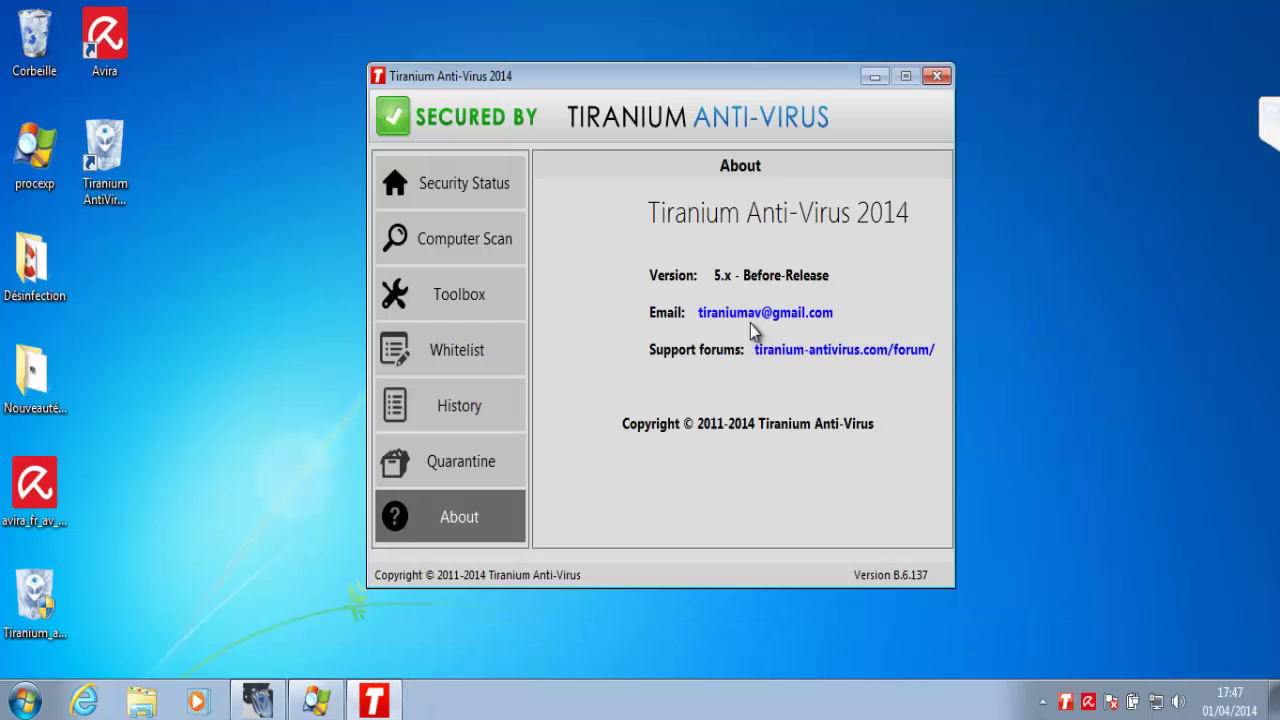
{"action": "left_click", "coordinate": [458, 183]}
- Close the Tiranium Anti-Virus window and collapse the TeamViewer meeting panel
{"action": "left_click_drag", "start_coordinate": [583, 79], "coordinate": [514, 80]}
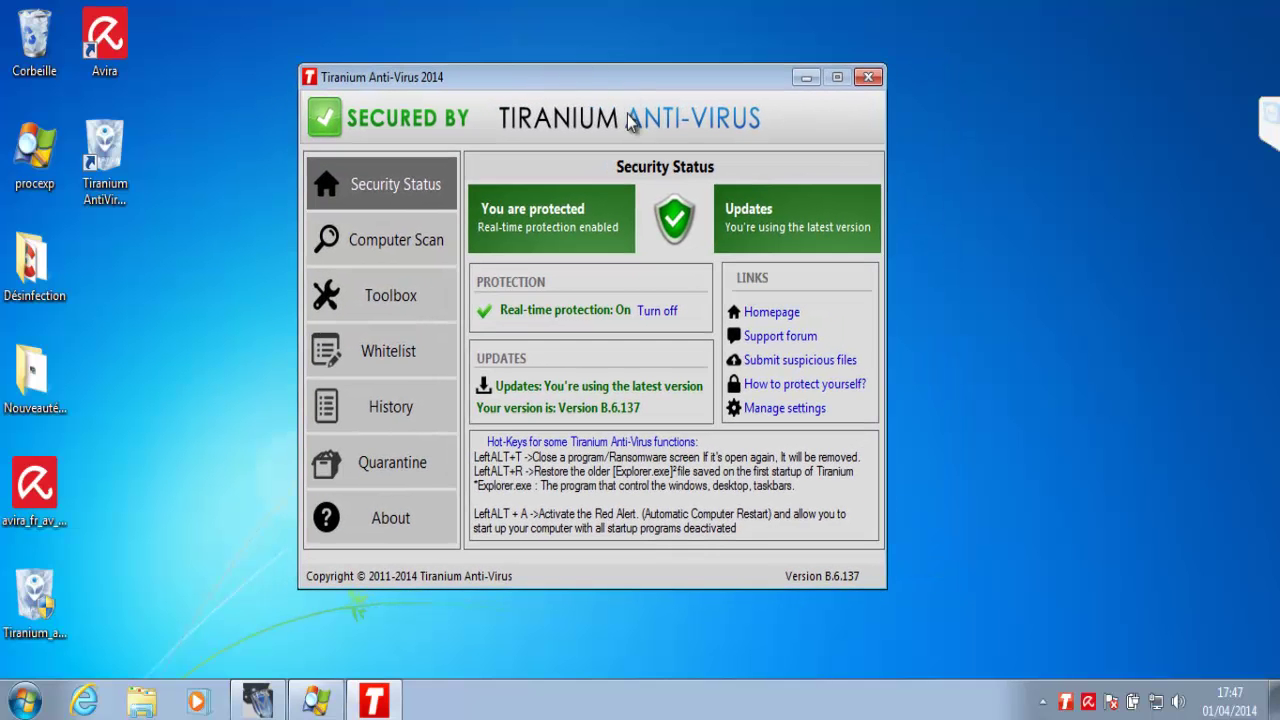
{"action": "left_click", "coordinate": [868, 80]}
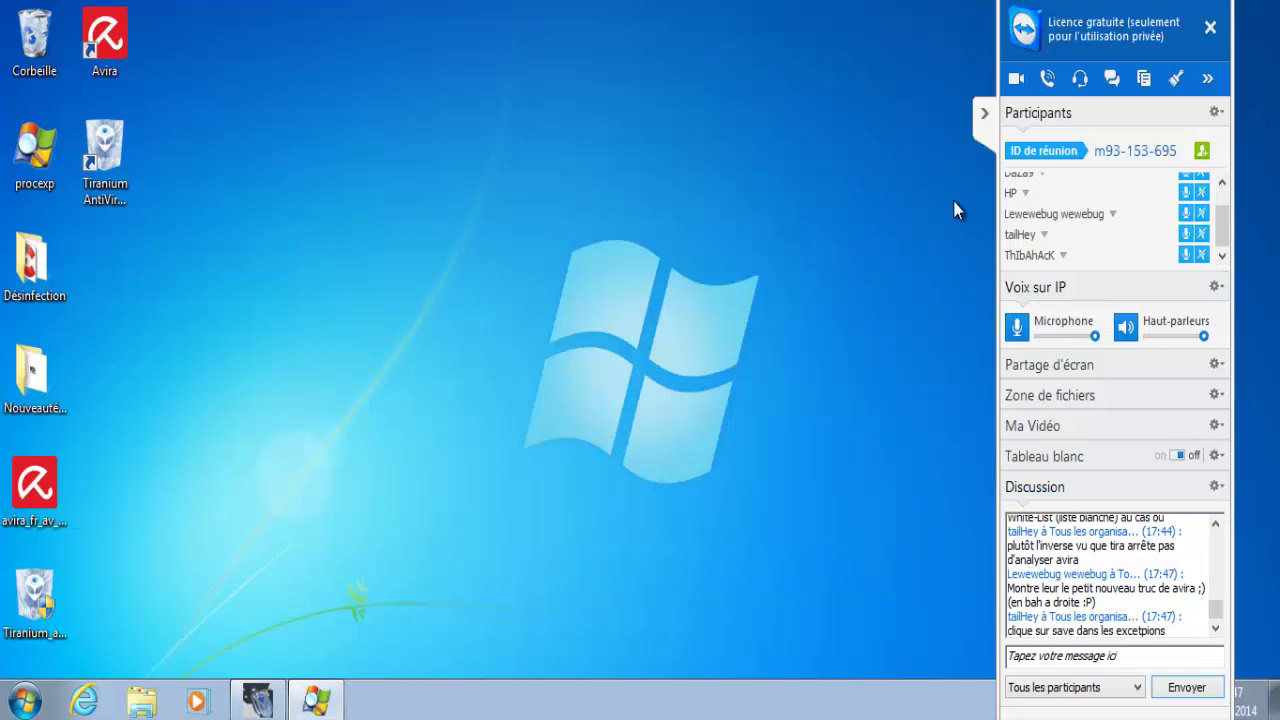
{"action": "left_click", "coordinate": [981, 115]}
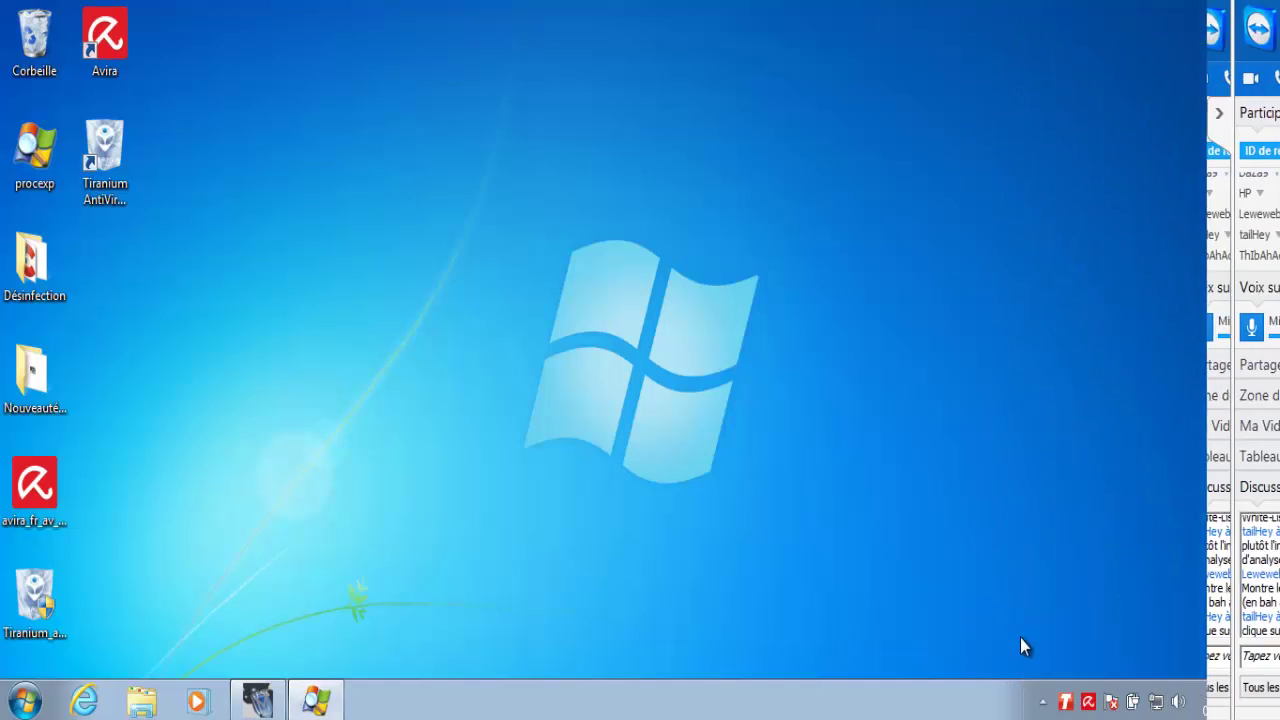
- Examine Avira's notification icon options and status popup, and the commands offered by the Tiranium notification icon
{"action": "right_click", "coordinate": [1088, 703]}
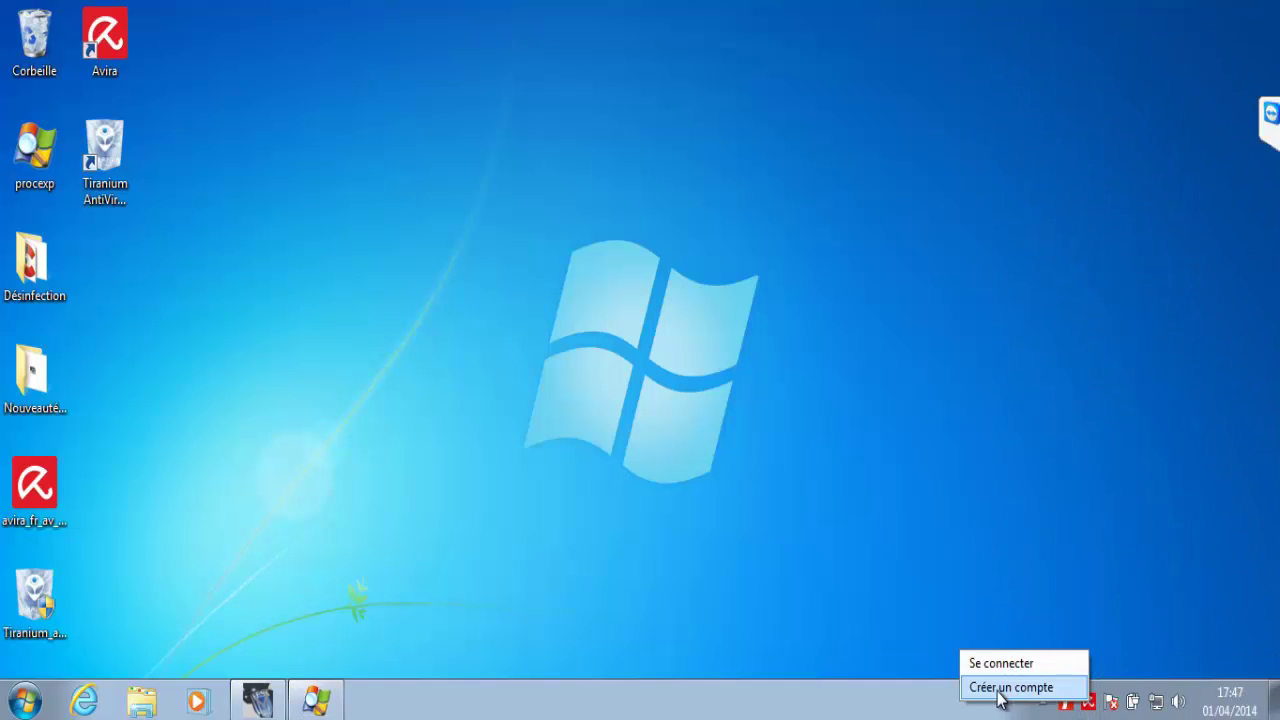
{"action": "left_click", "coordinate": [1080, 697]}
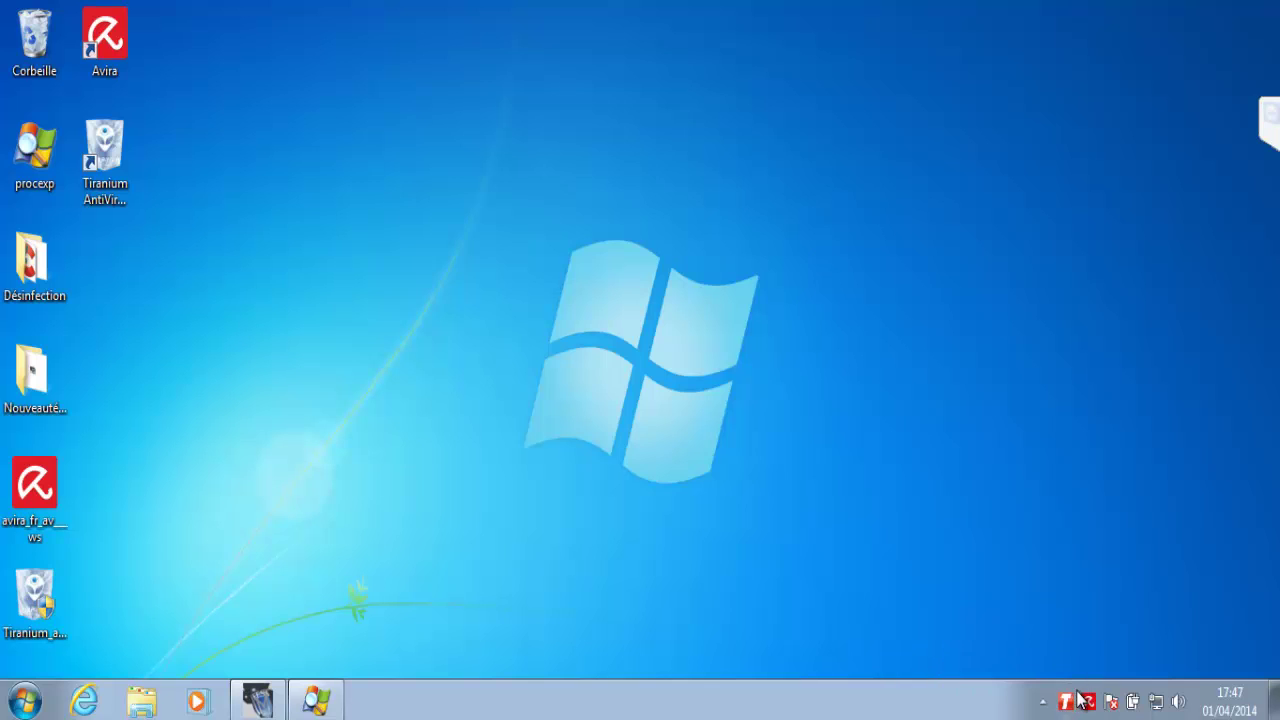
{"action": "left_click", "coordinate": [1080, 697]}
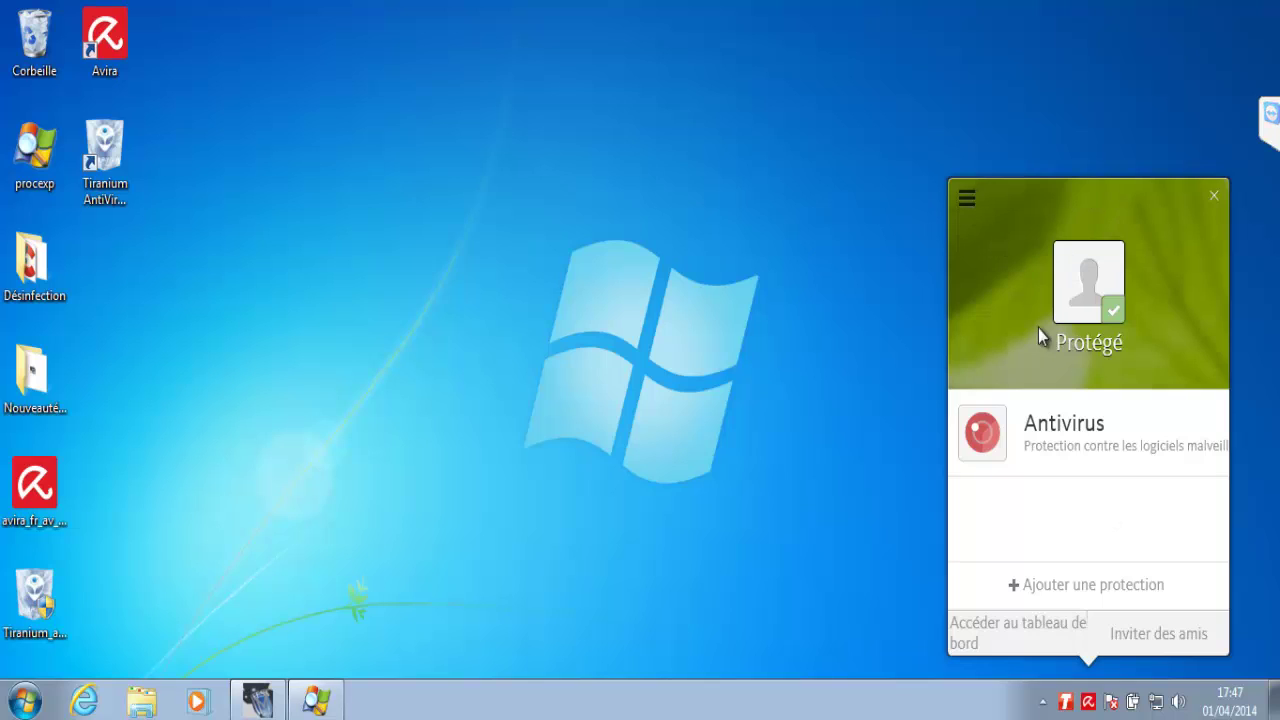
{"action": "mouse_move", "coordinate": [1030, 458]}
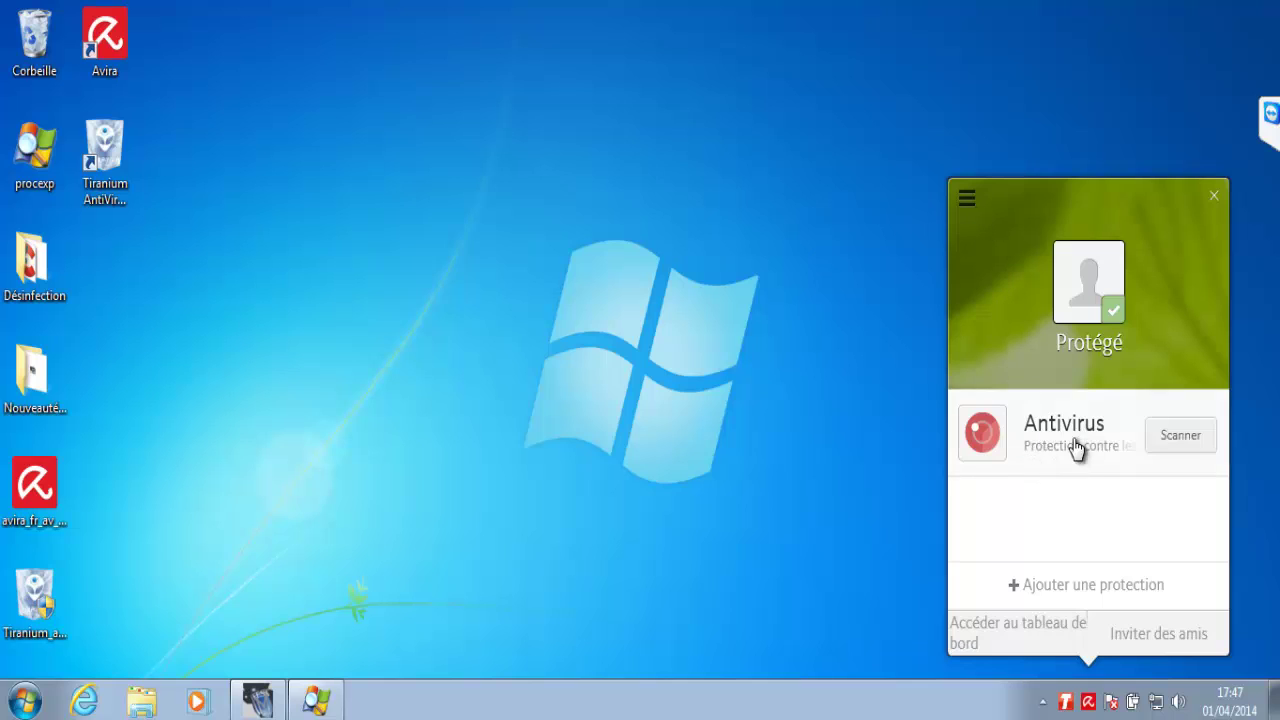
{"action": "left_click", "coordinate": [785, 494]}
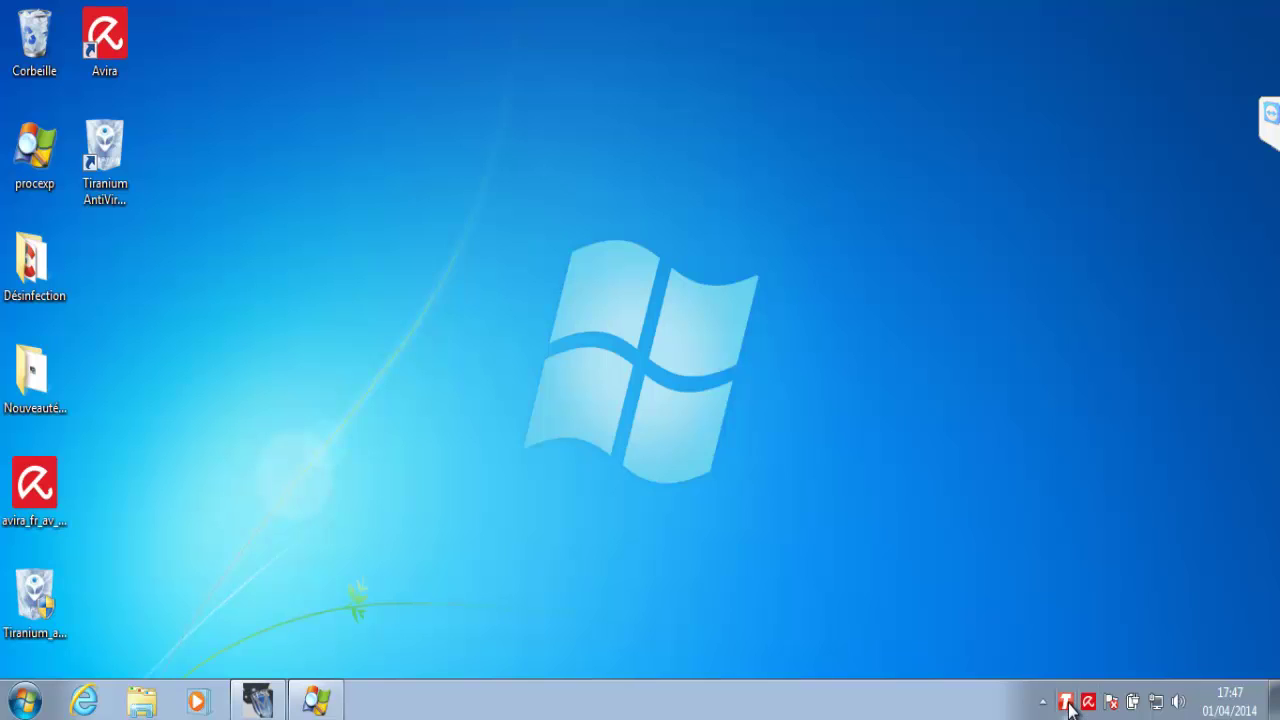
{"action": "right_click", "coordinate": [1066, 703]}
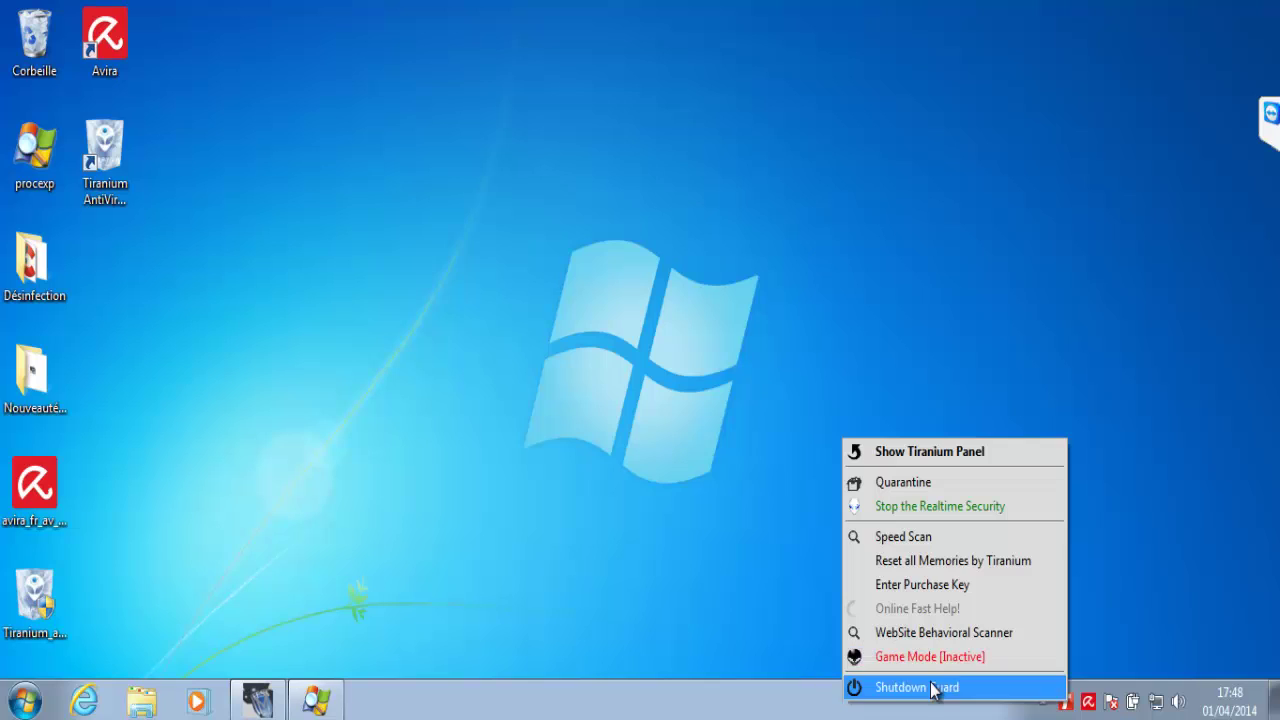
{"action": "left_click", "coordinate": [722, 509]}
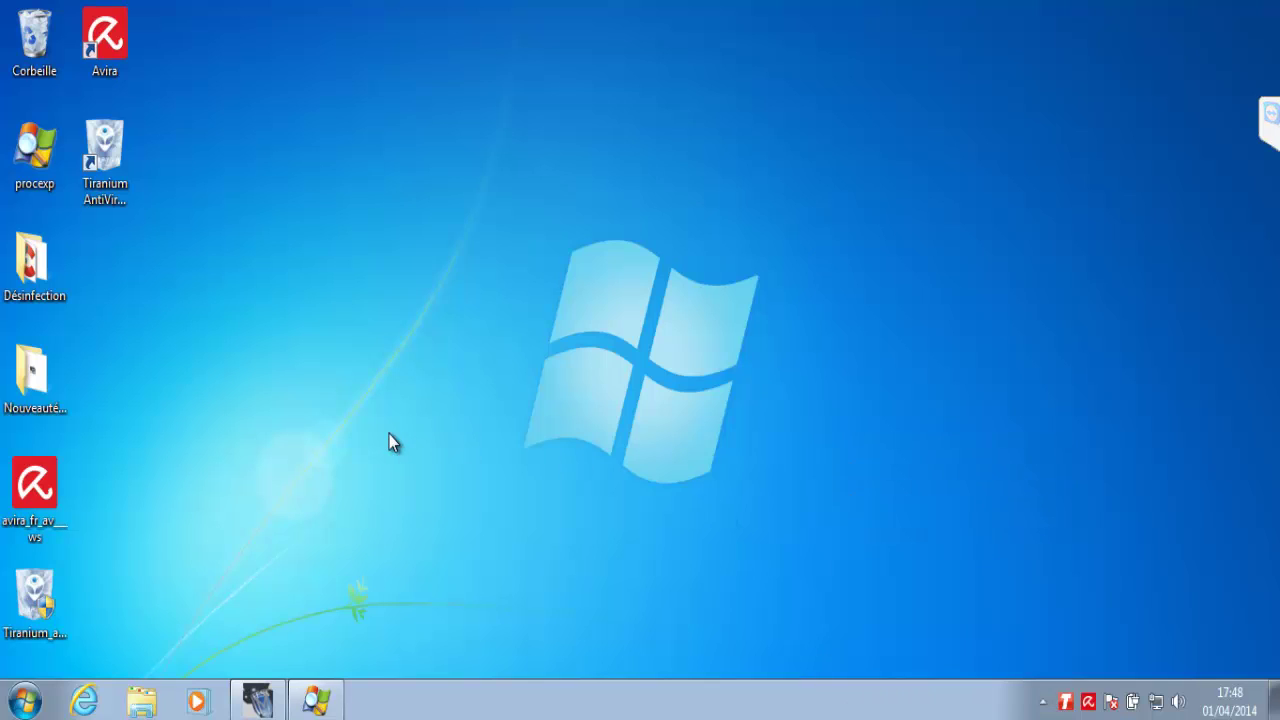
- Switch to Outil d'Assistance aux Tests AntiVirus and start the download of the zlubob1.exe sample
{"action": "left_click", "coordinate": [257, 700]}
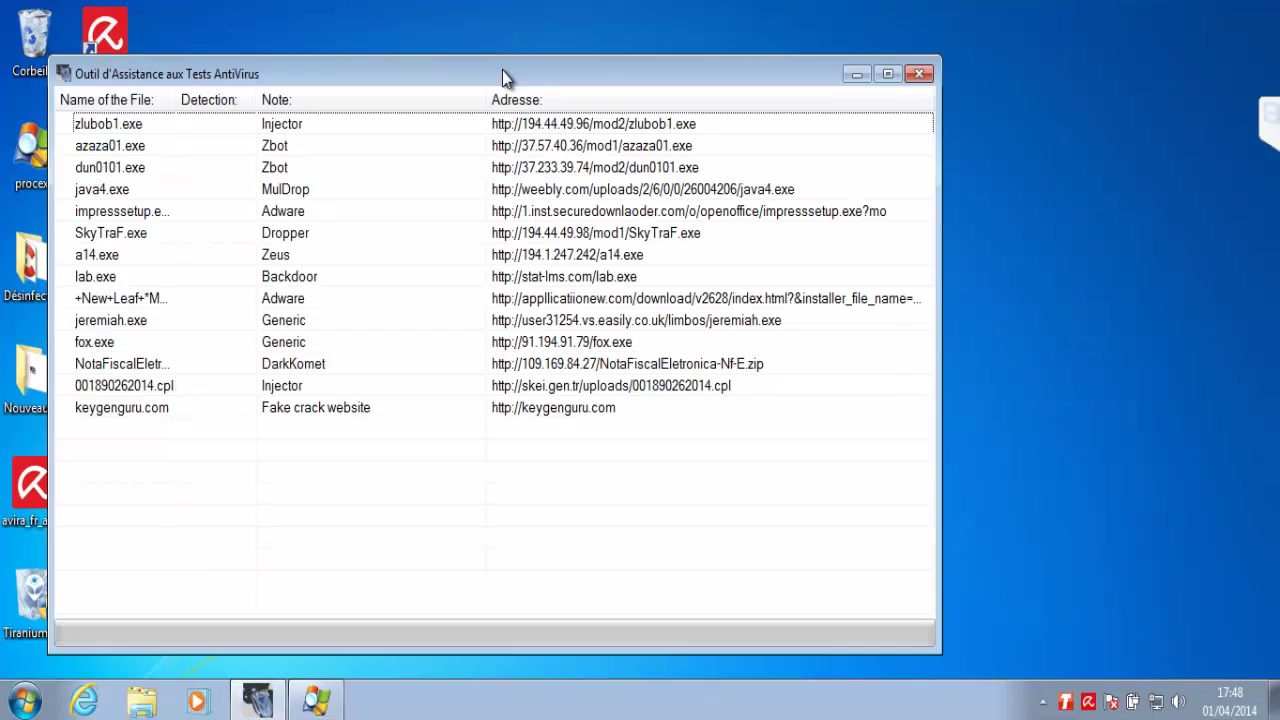
{"action": "left_click_drag", "start_coordinate": [502, 70], "coordinate": [535, 44]}
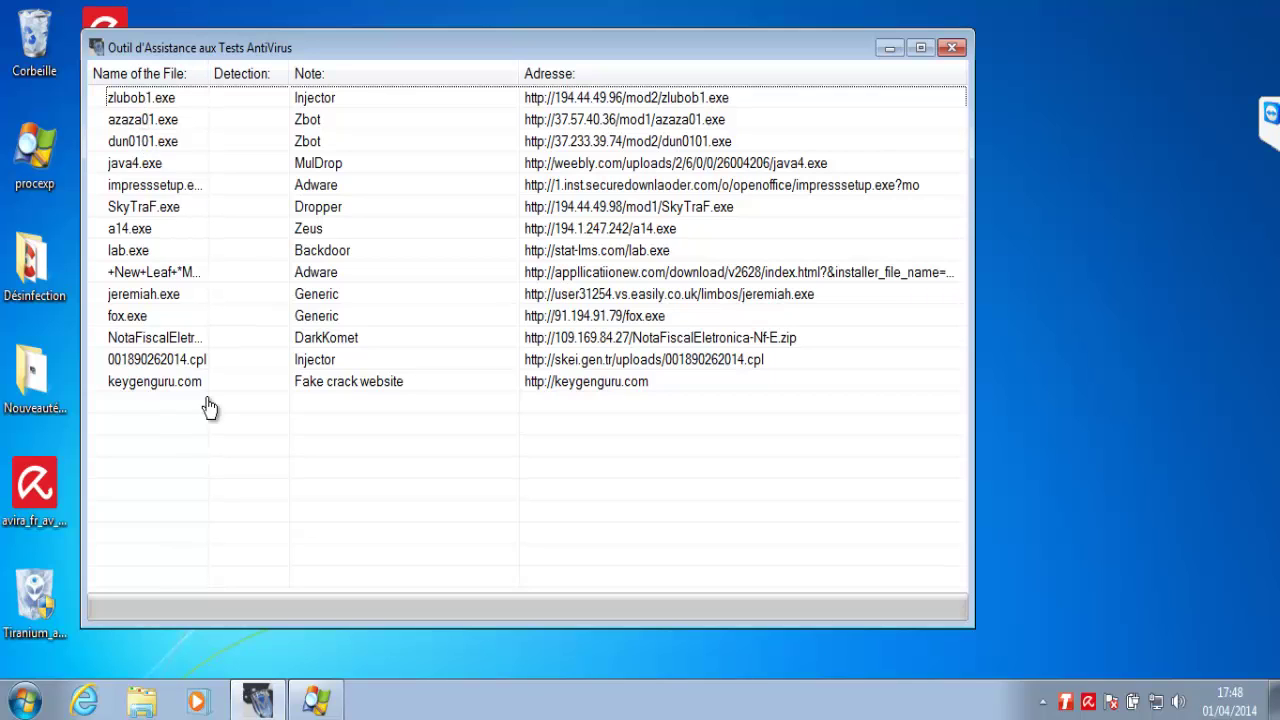
{"action": "left_click", "coordinate": [148, 98]}
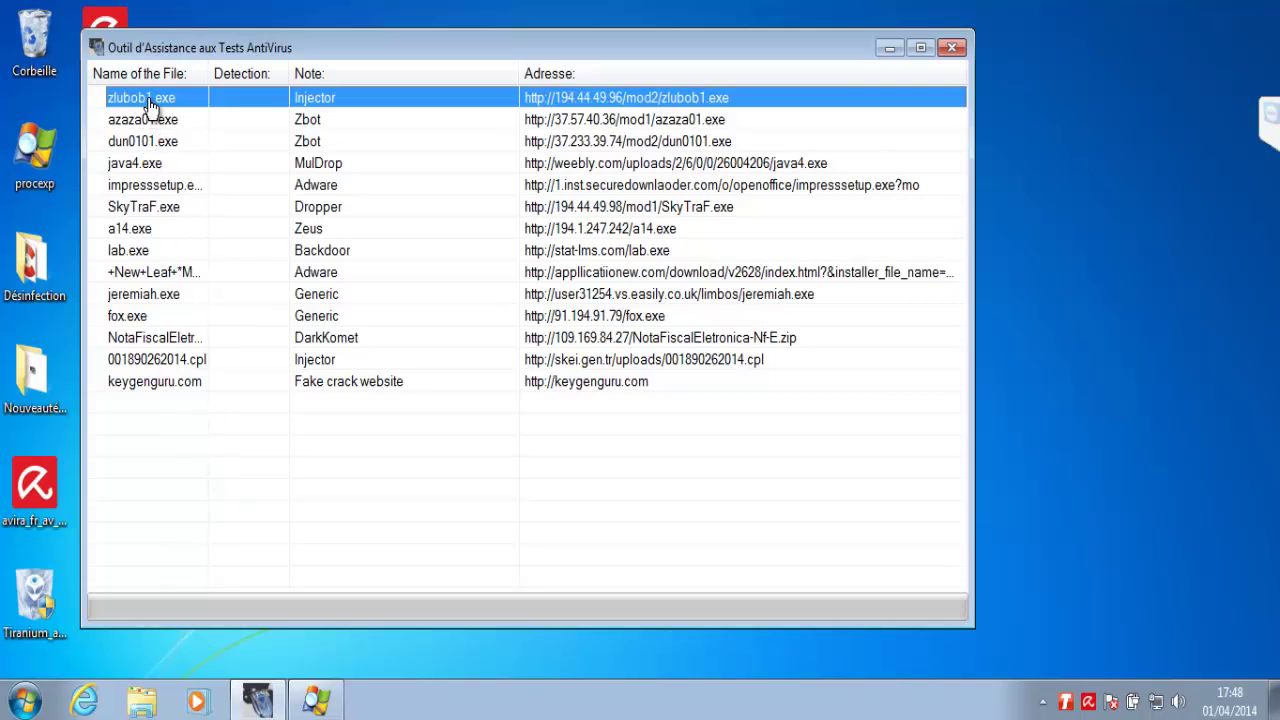
{"action": "right_click", "coordinate": [148, 98]}
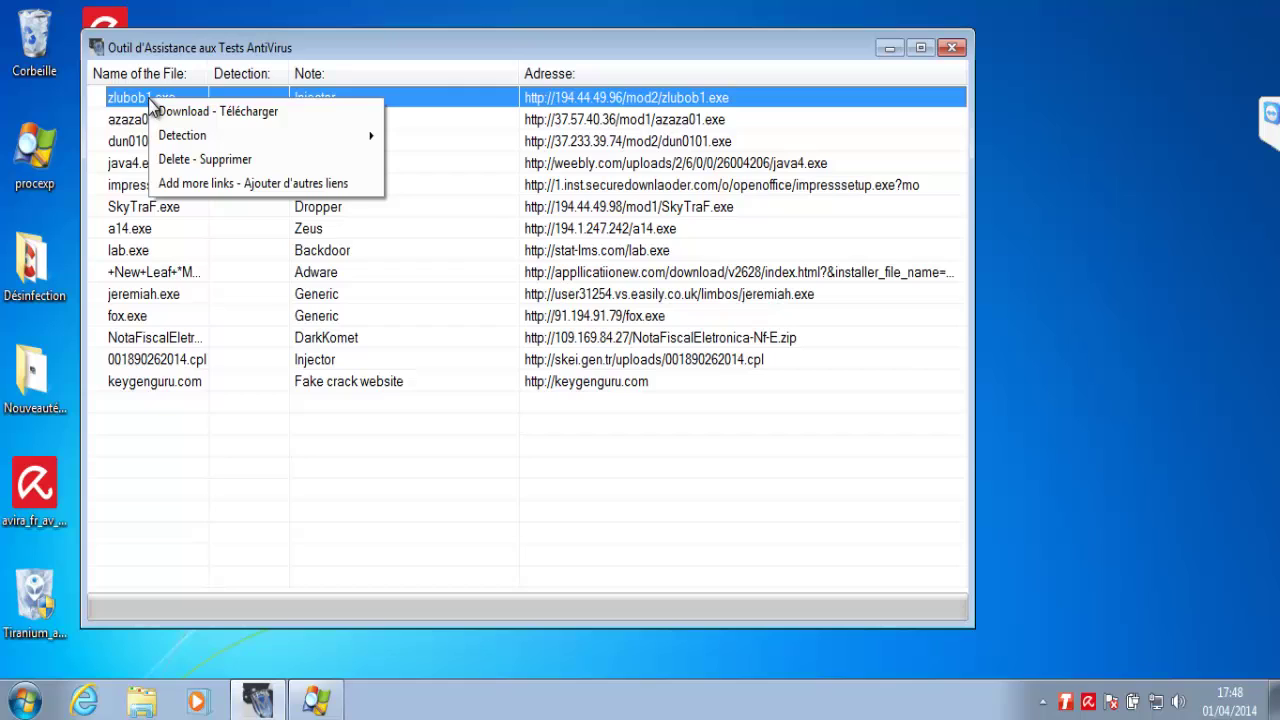
{"action": "left_click", "coordinate": [363, 114]}
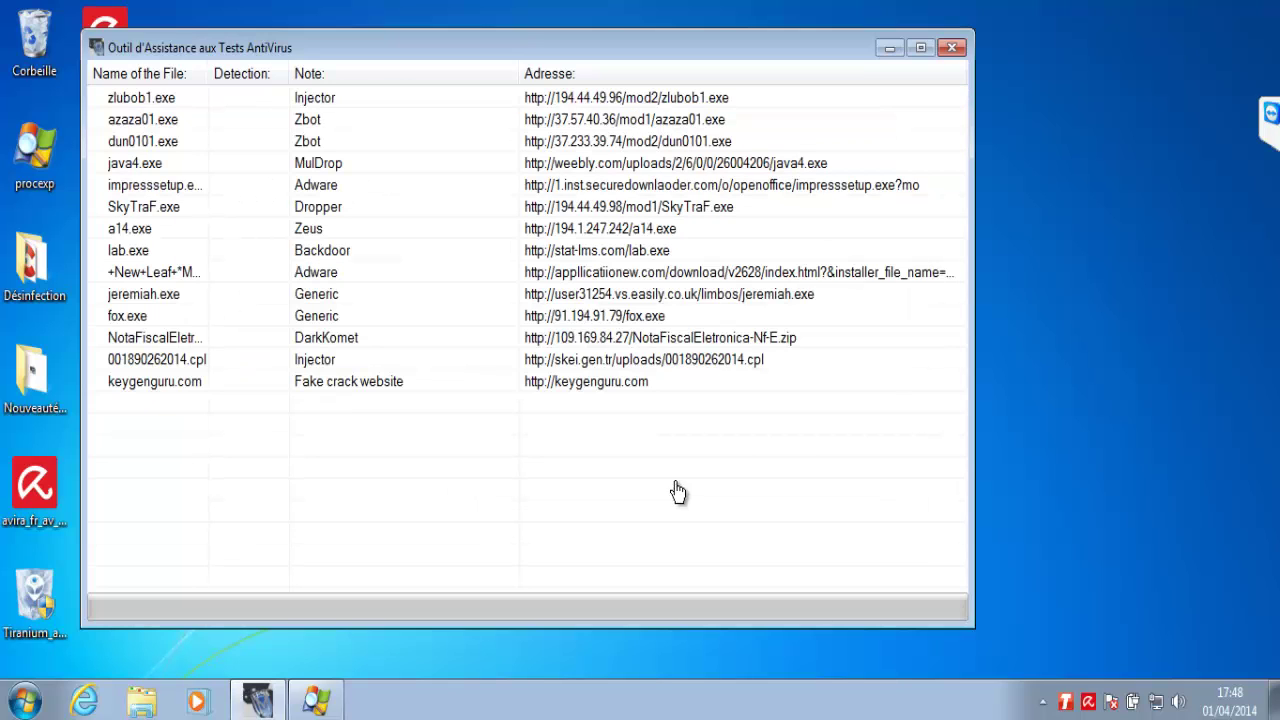
- Switch to Process Explorer, examine the running antivirus and Internet Explorer processes, and minimize it
{"action": "left_click", "coordinate": [330, 700]}
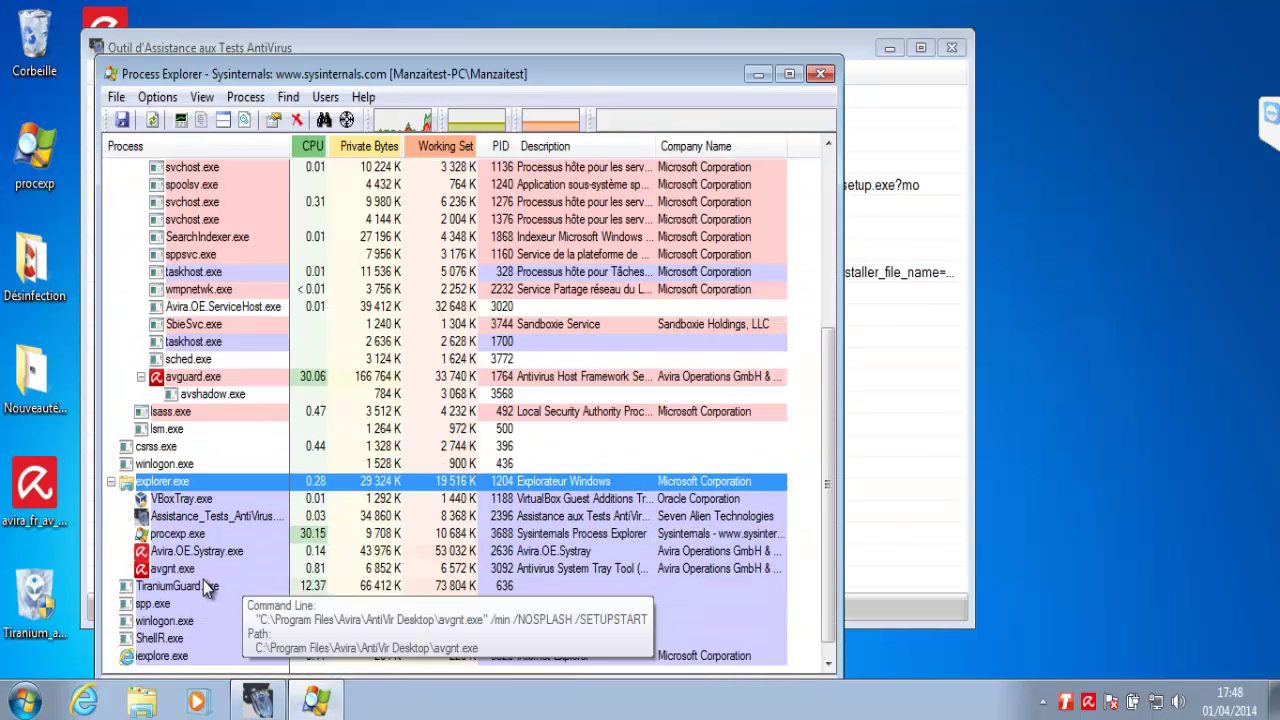
{"action": "left_click", "coordinate": [165, 656]}
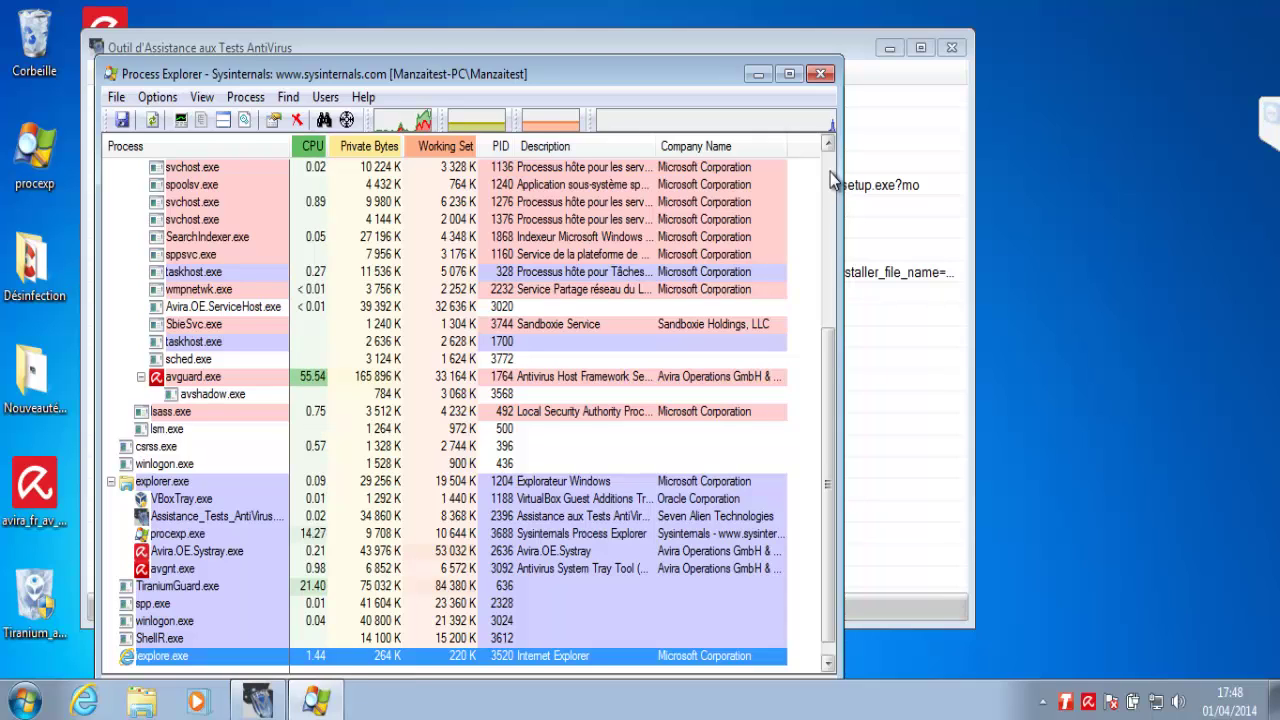
{"action": "mouse_move", "coordinate": [769, 128]}
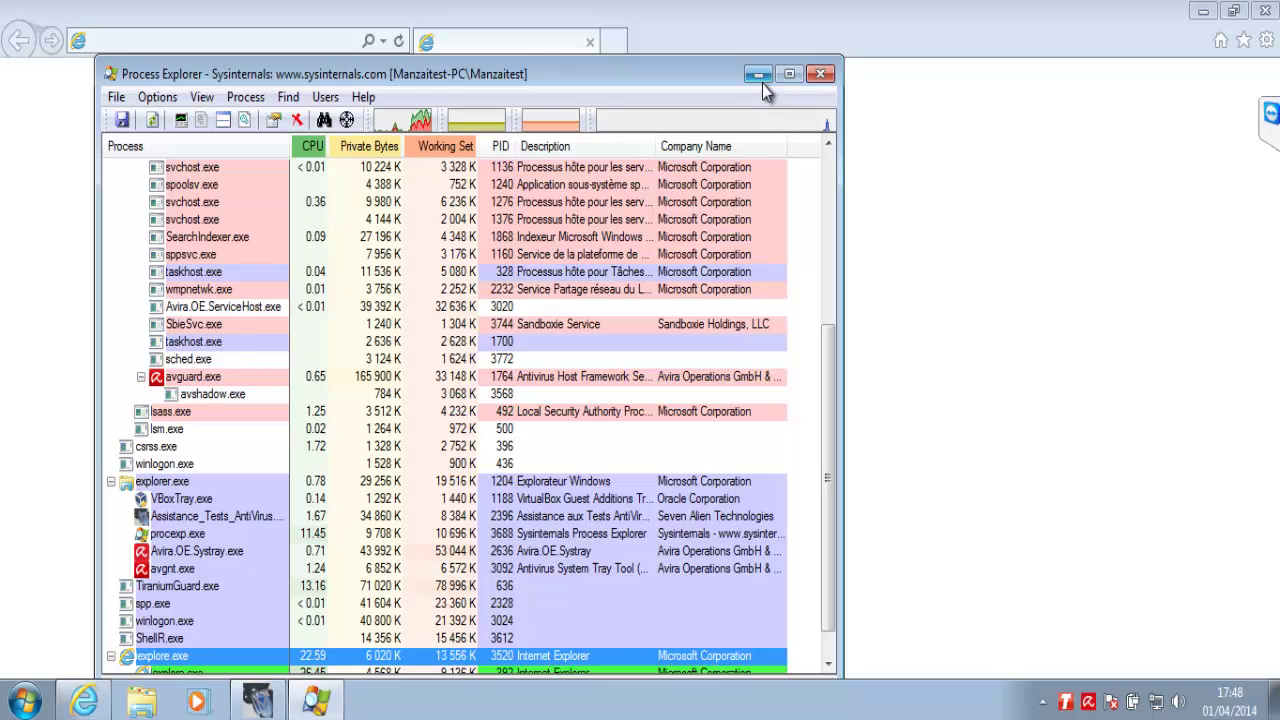
{"action": "left_click", "coordinate": [760, 80]}
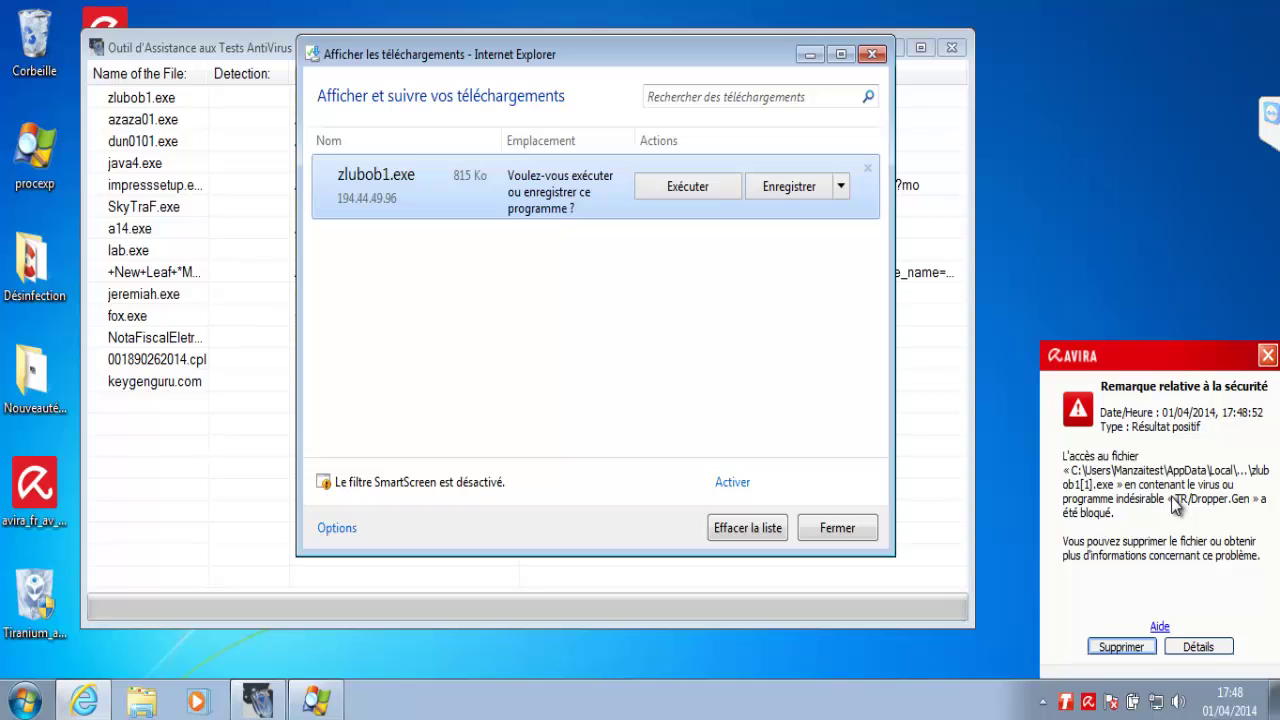
- Delete the file flagged in the Avira alert, and try to run zlubob1.exe from the Internet Explorer downloads before cancelling the copy
{"action": "left_click", "coordinate": [1112, 647]}
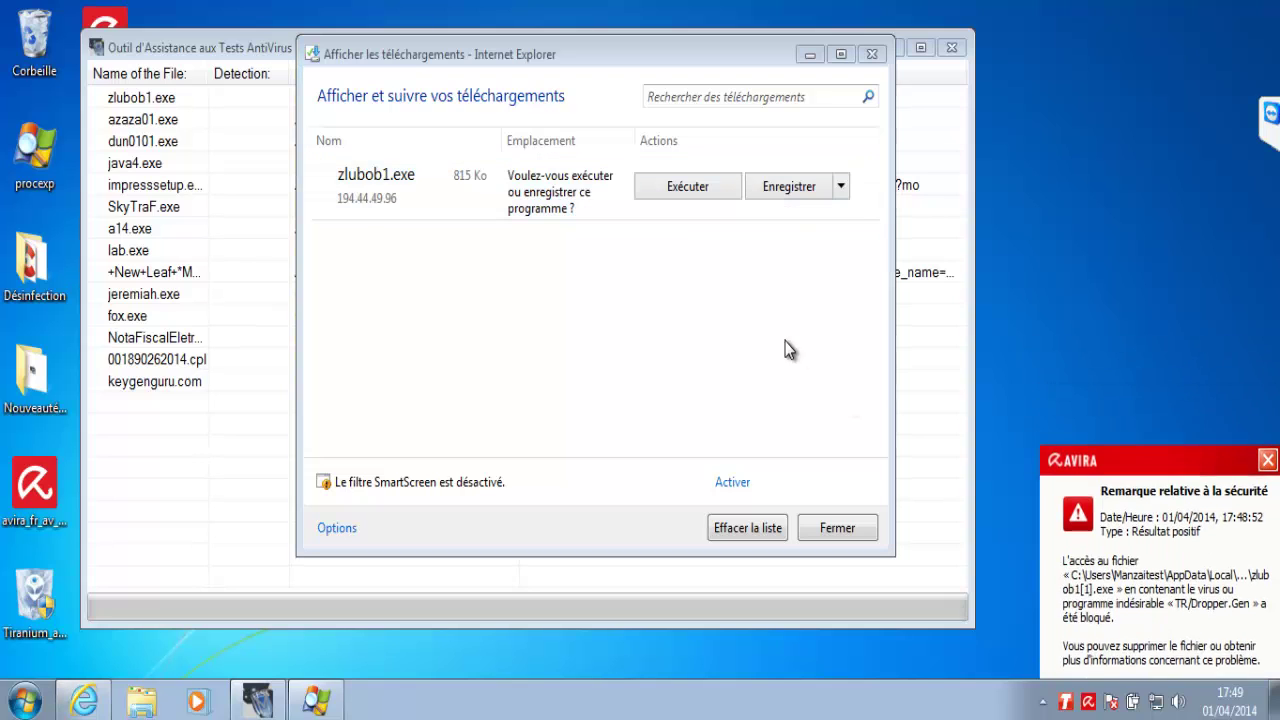
{"action": "left_click", "coordinate": [697, 187]}
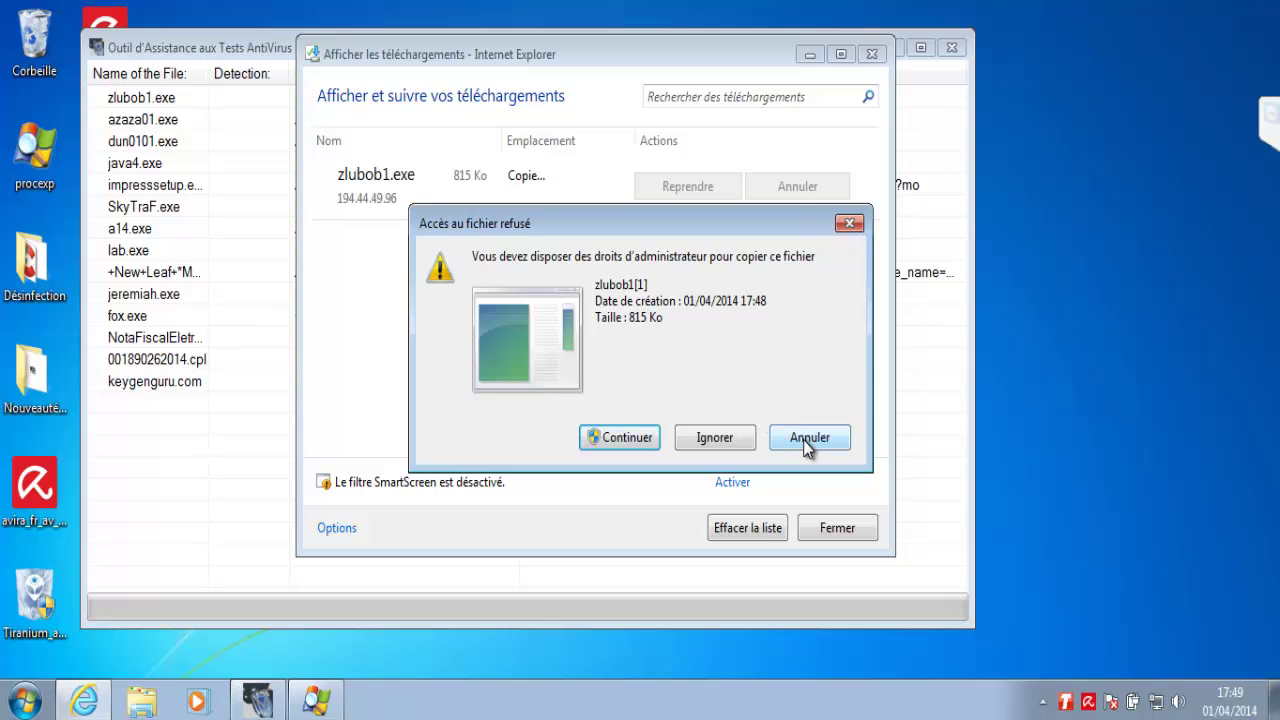
{"action": "left_click", "coordinate": [806, 438]}
- Record the zlubob1.exe sample as detected in Outil d'Assistance aux Tests AntiVirus, setting its detection to Yes
{"action": "left_click", "coordinate": [147, 99]}
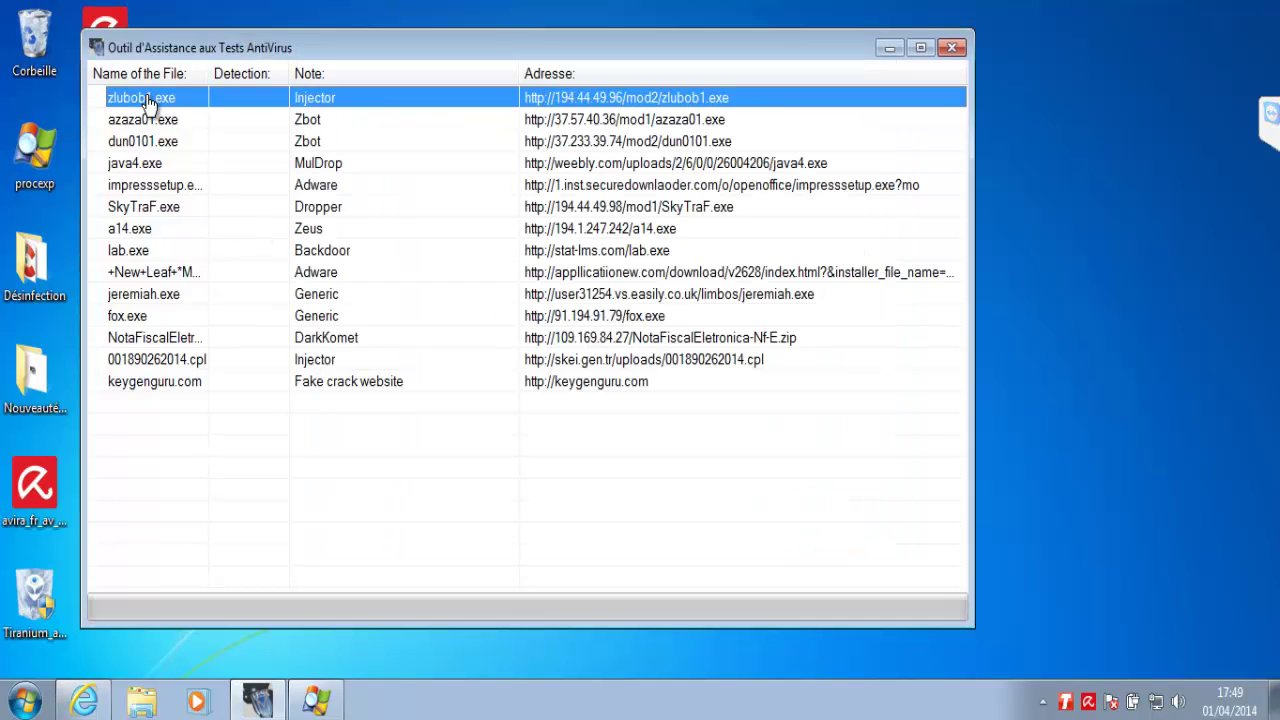
{"action": "right_click", "coordinate": [148, 99]}
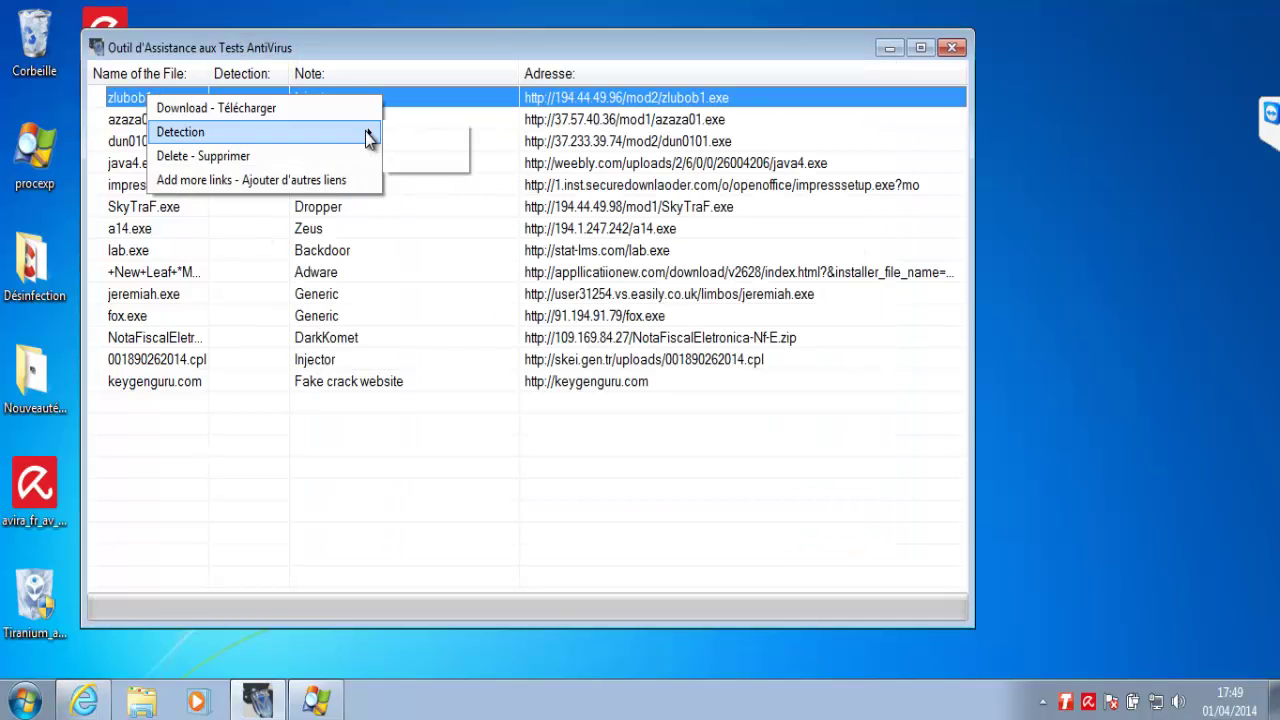
{"action": "mouse_move", "coordinate": [366, 134]}
{"action": "left_click", "coordinate": [407, 136]}
- Download the azaza01.exe sample and run it from the Internet Explorer downloads despite its unverified publisher
{"action": "left_click", "coordinate": [326, 121]}
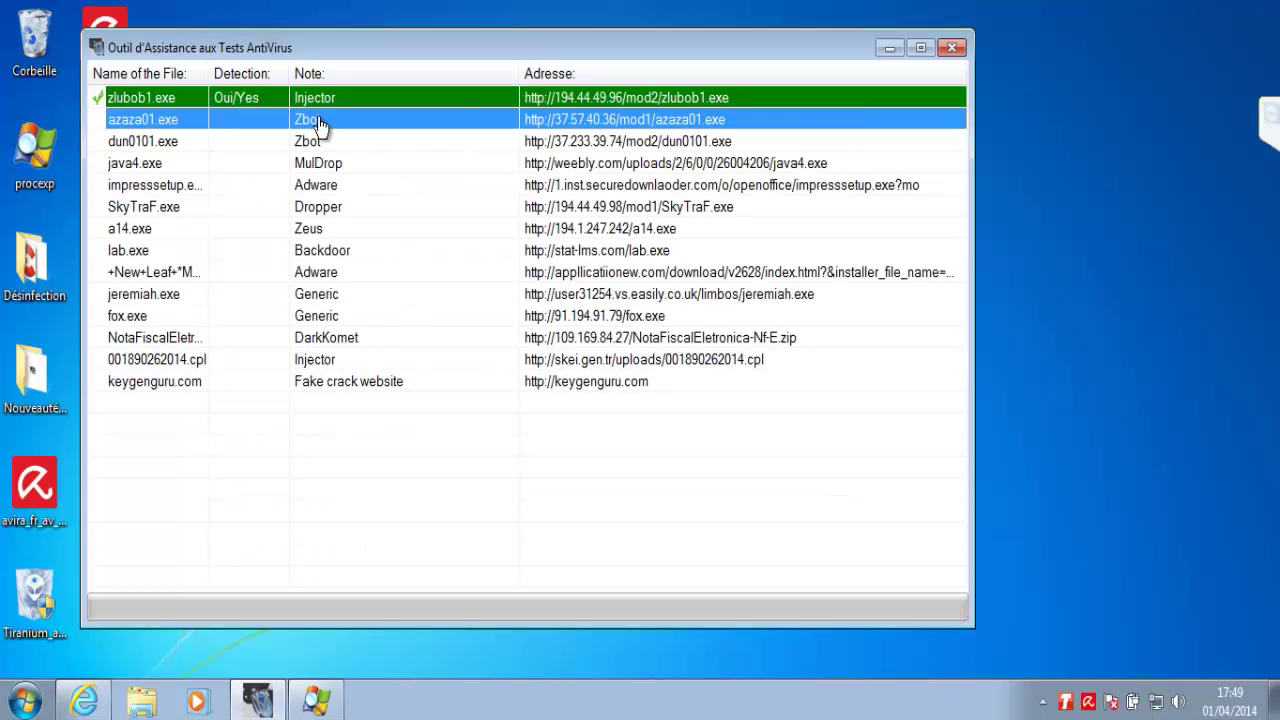
{"action": "right_click", "coordinate": [318, 119]}
{"action": "left_click", "coordinate": [366, 130]}
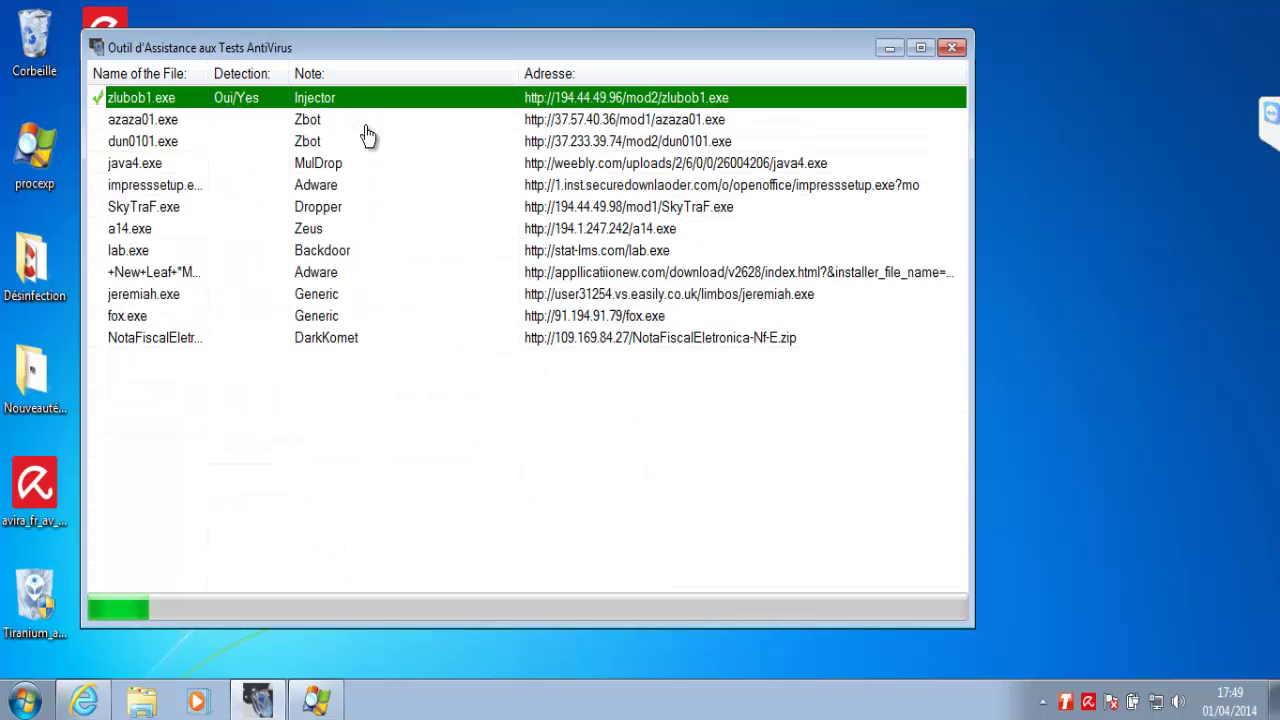
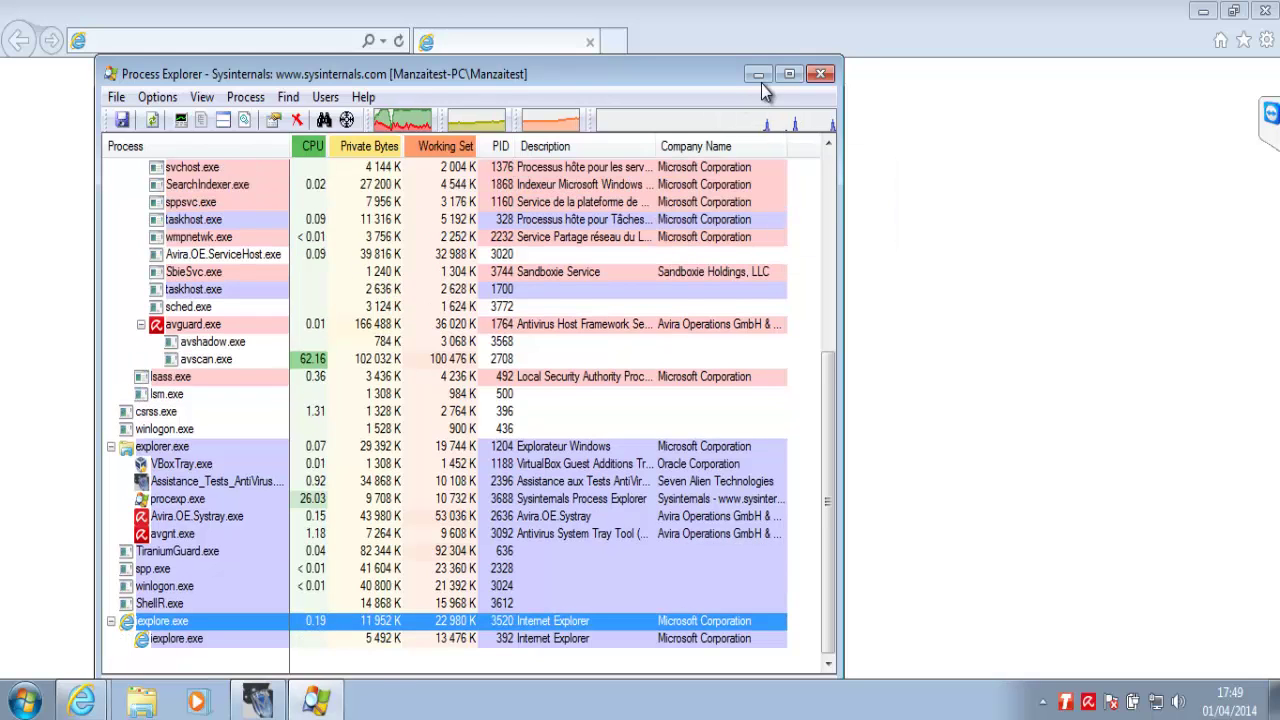
{"action": "left_click", "coordinate": [759, 74]}
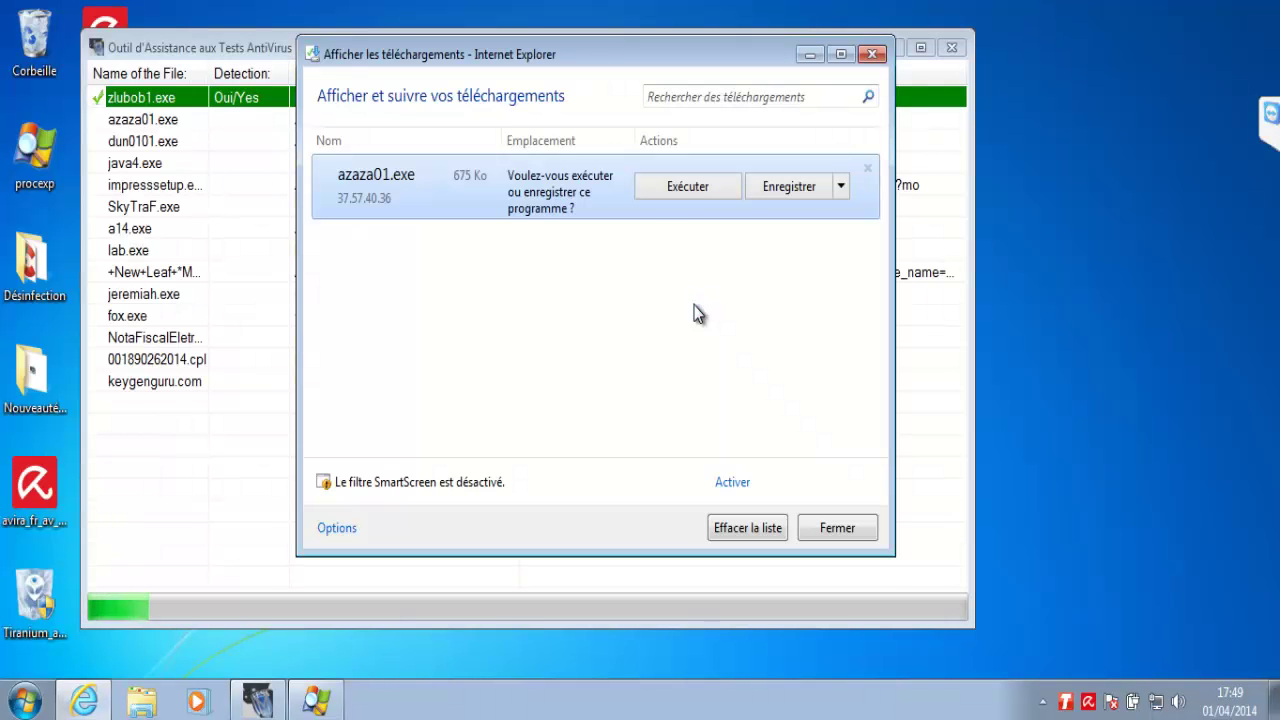
{"action": "left_click", "coordinate": [690, 189]}
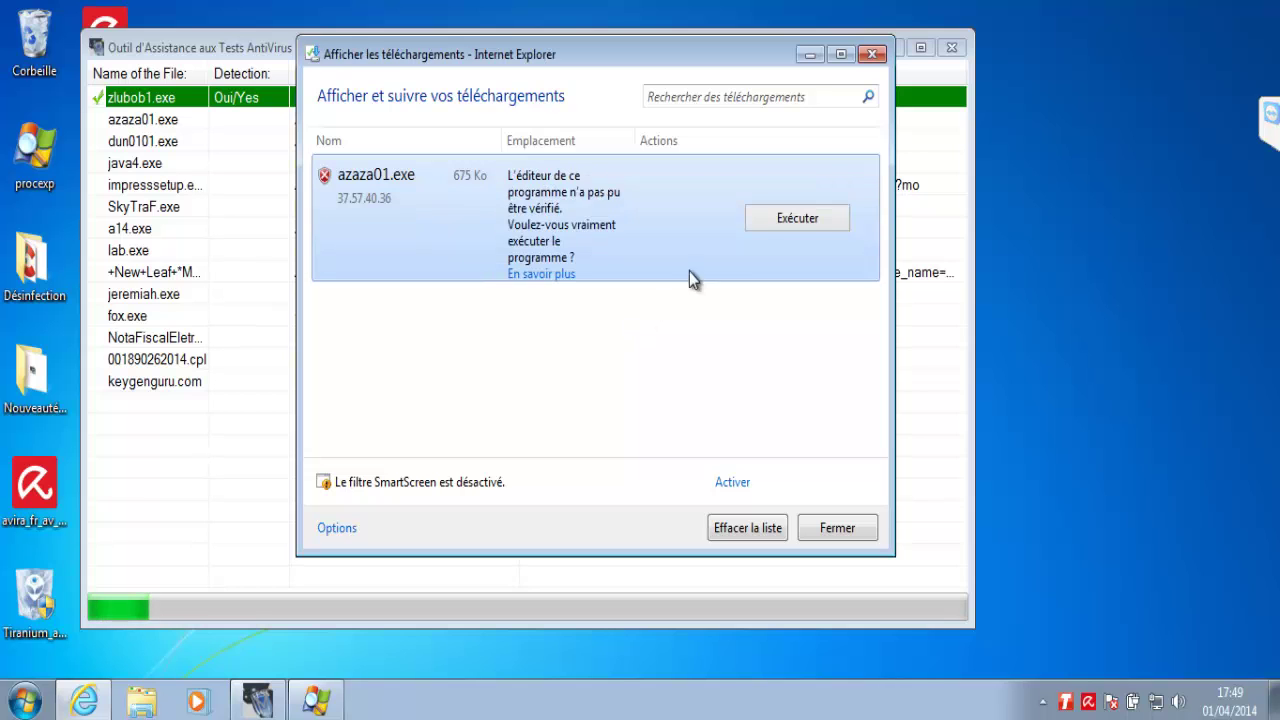
{"action": "left_click", "coordinate": [794, 222]}
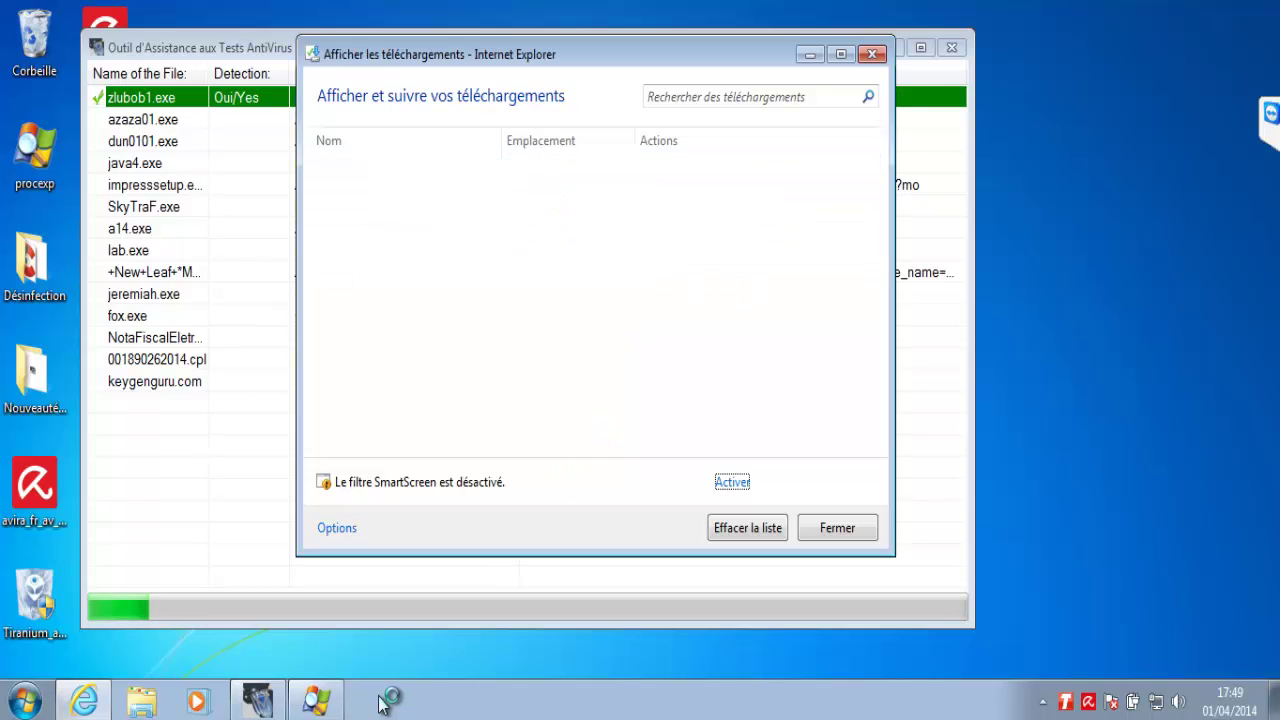
- Switch to Process Explorer, select the TiraniumGuard.exe process under iexplore.exe, and dock and narrow the window beside the Internet Explorer downloads
{"action": "left_click", "coordinate": [316, 700]}
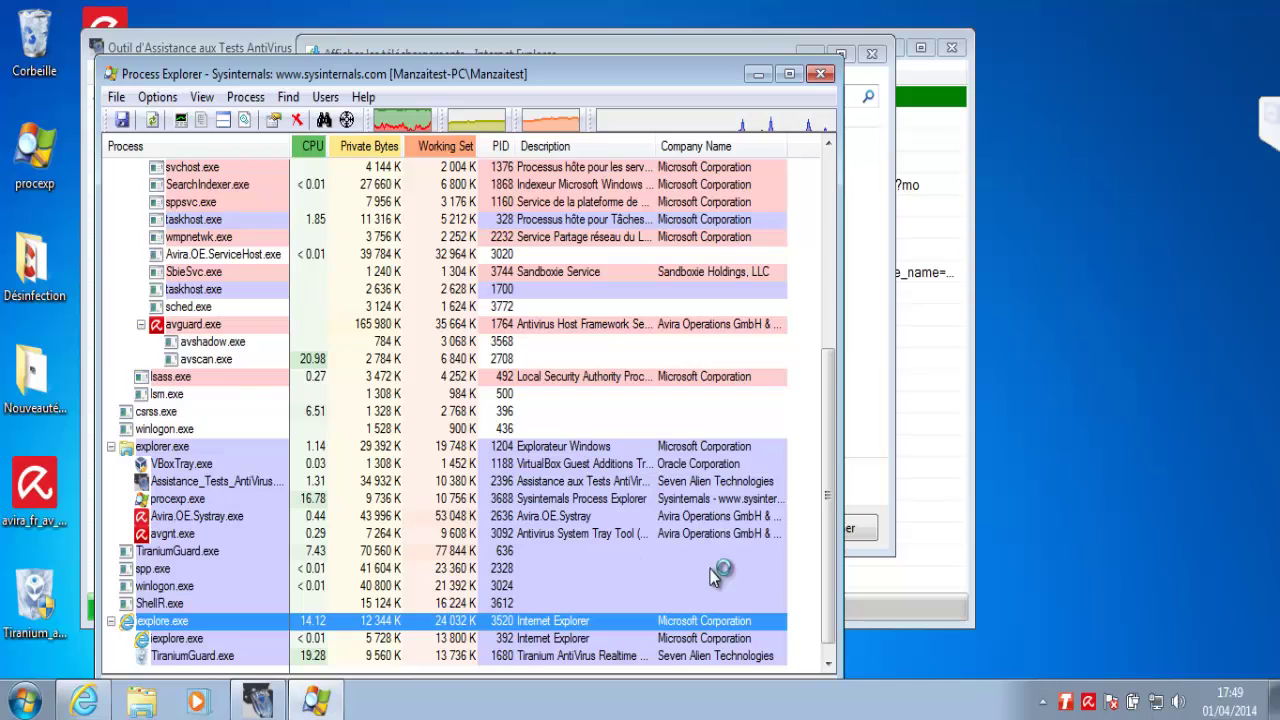
{"action": "left_click_drag", "start_coordinate": [829, 586], "coordinate": [828, 614]}
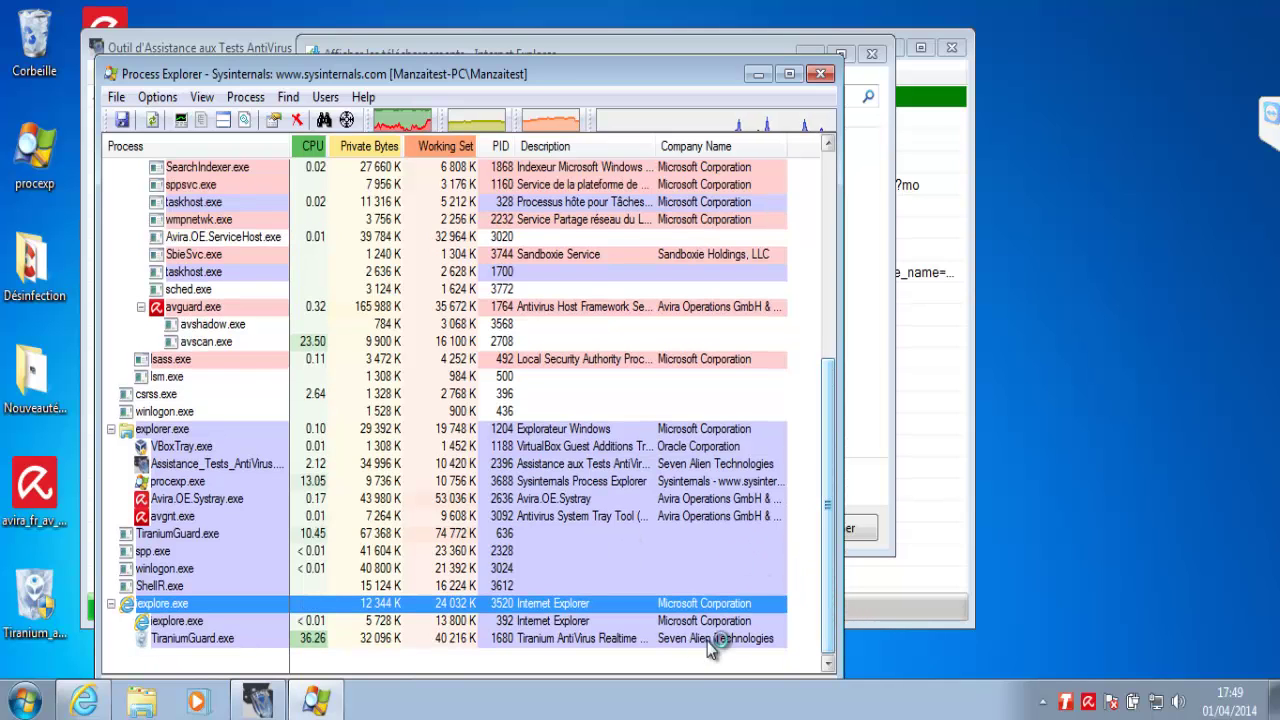
{"action": "left_click", "coordinate": [628, 636]}
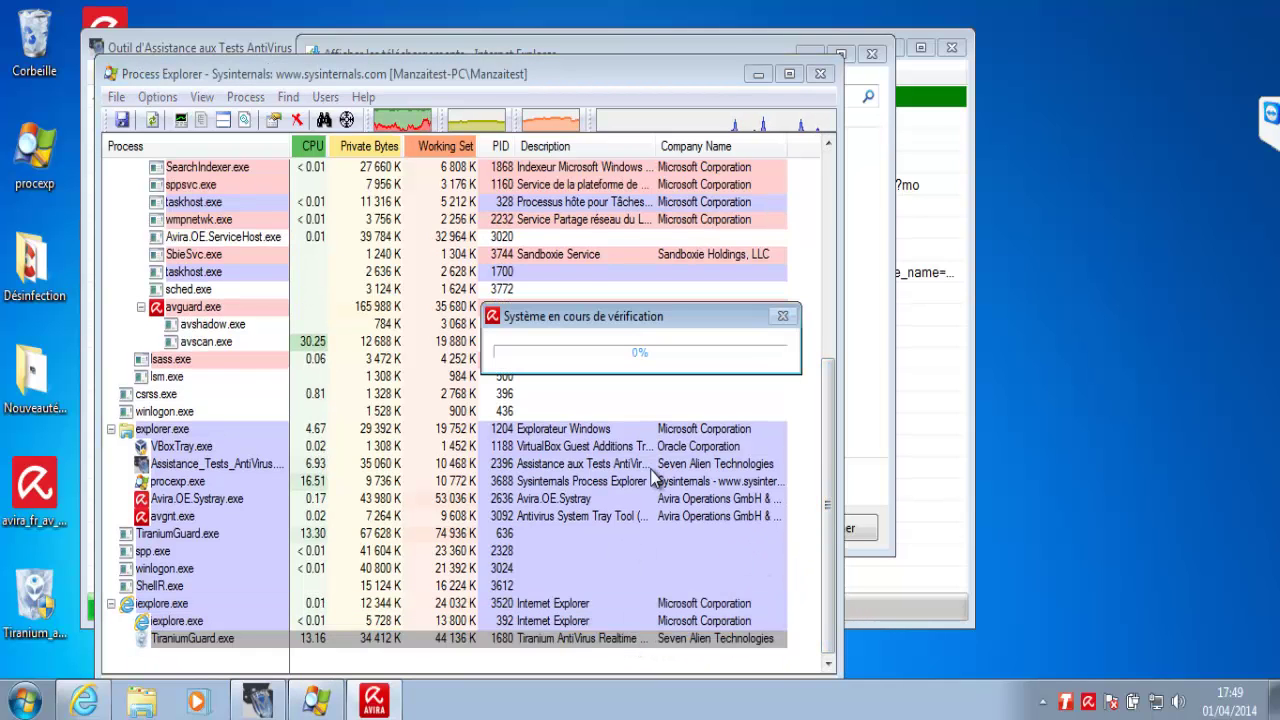
{"action": "left_click_drag", "start_coordinate": [568, 68], "coordinate": [1279, 46]}
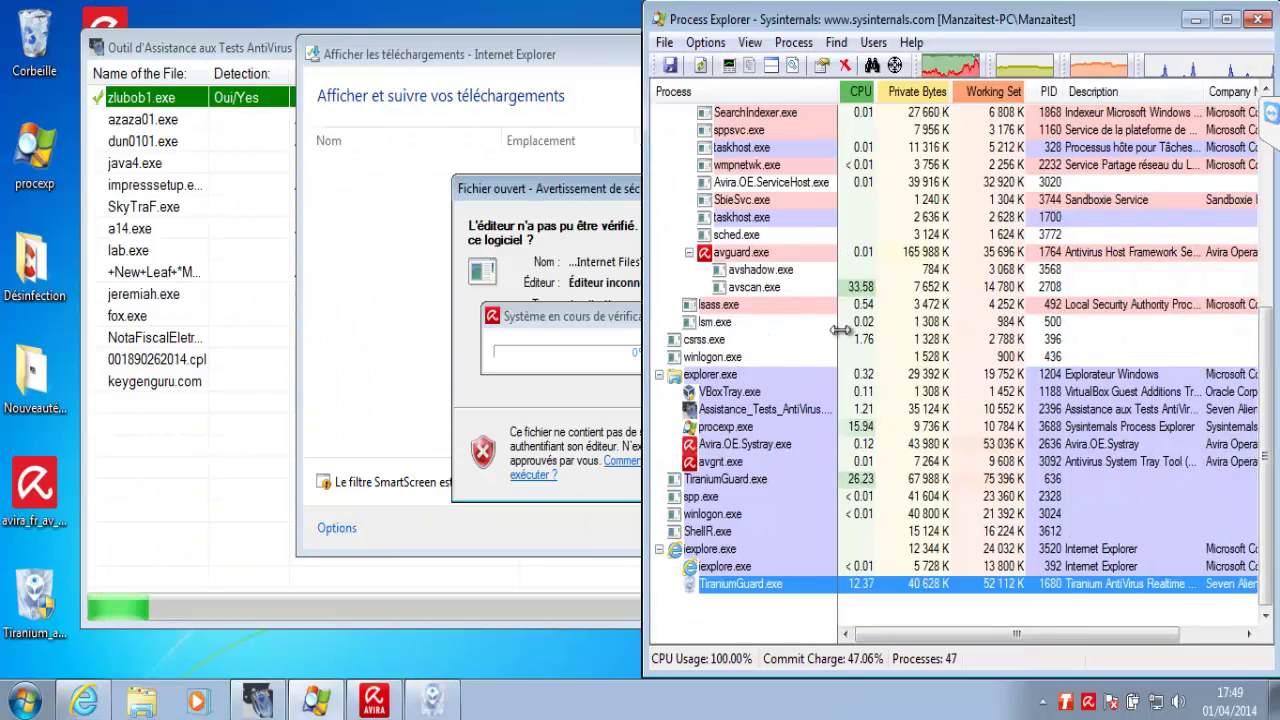
{"action": "left_click_drag", "start_coordinate": [647, 343], "coordinate": [893, 343]}
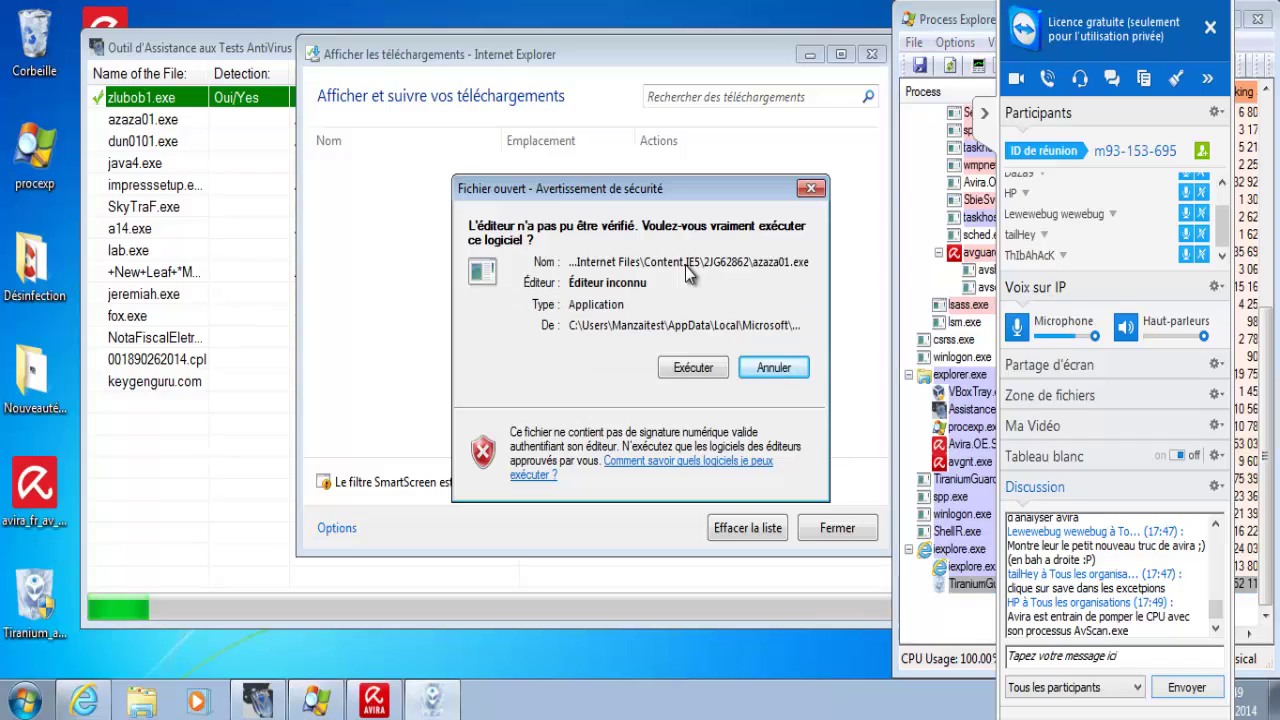
- Allow azaza01.exe to run at each security warning, collapse the TeamViewer panel, and check the TiraniumGuard.exe and avscan.exe processes in between
{"action": "left_click", "coordinate": [700, 370]}
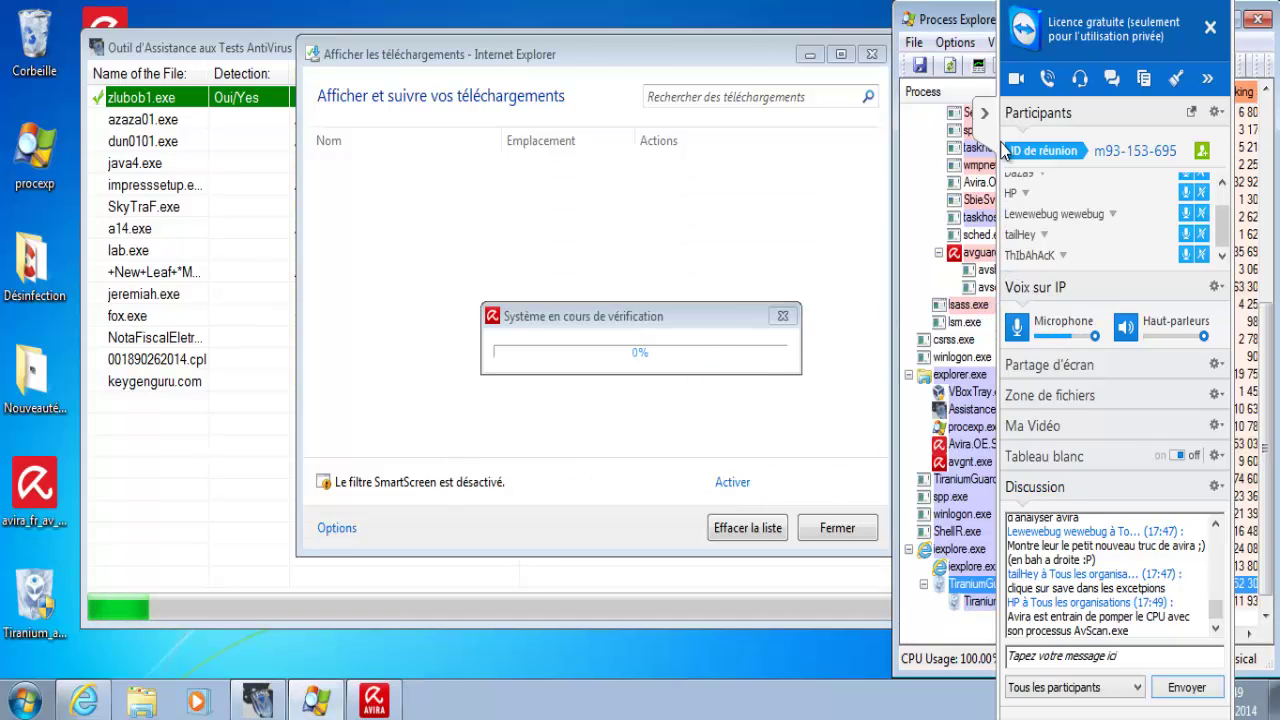
{"action": "left_click", "coordinate": [985, 113]}
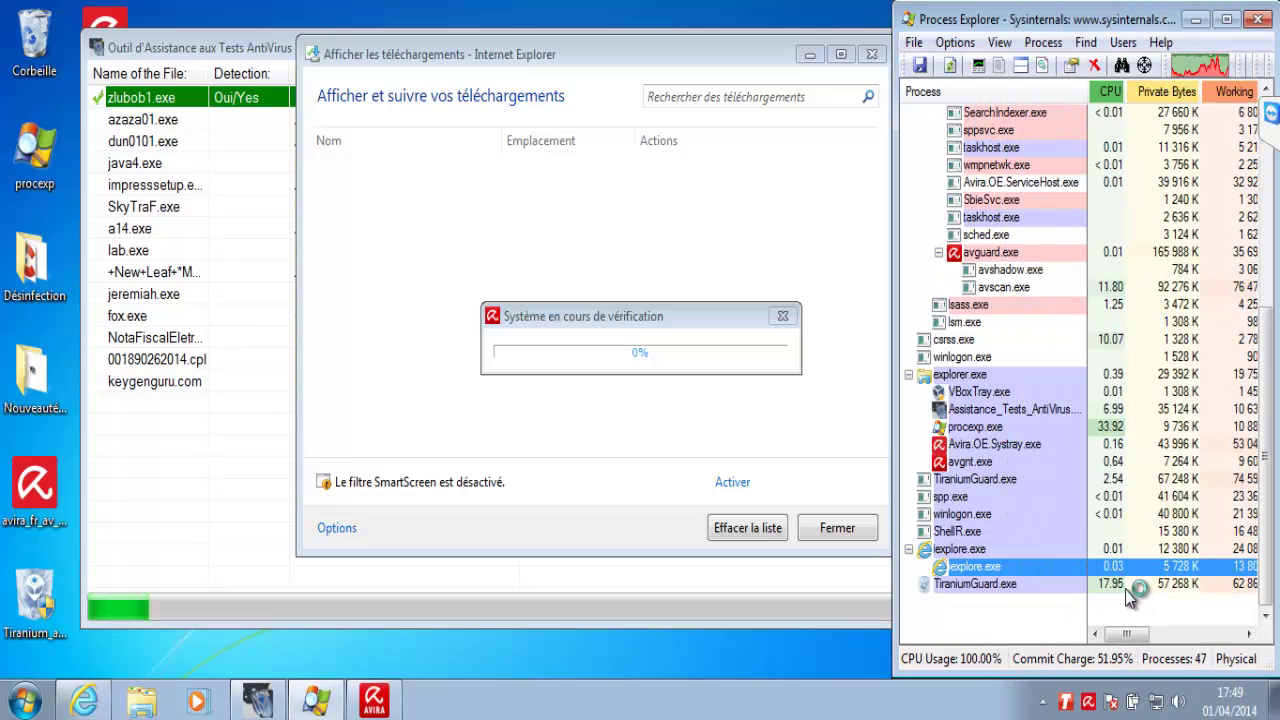
{"action": "left_click", "coordinate": [1126, 586]}
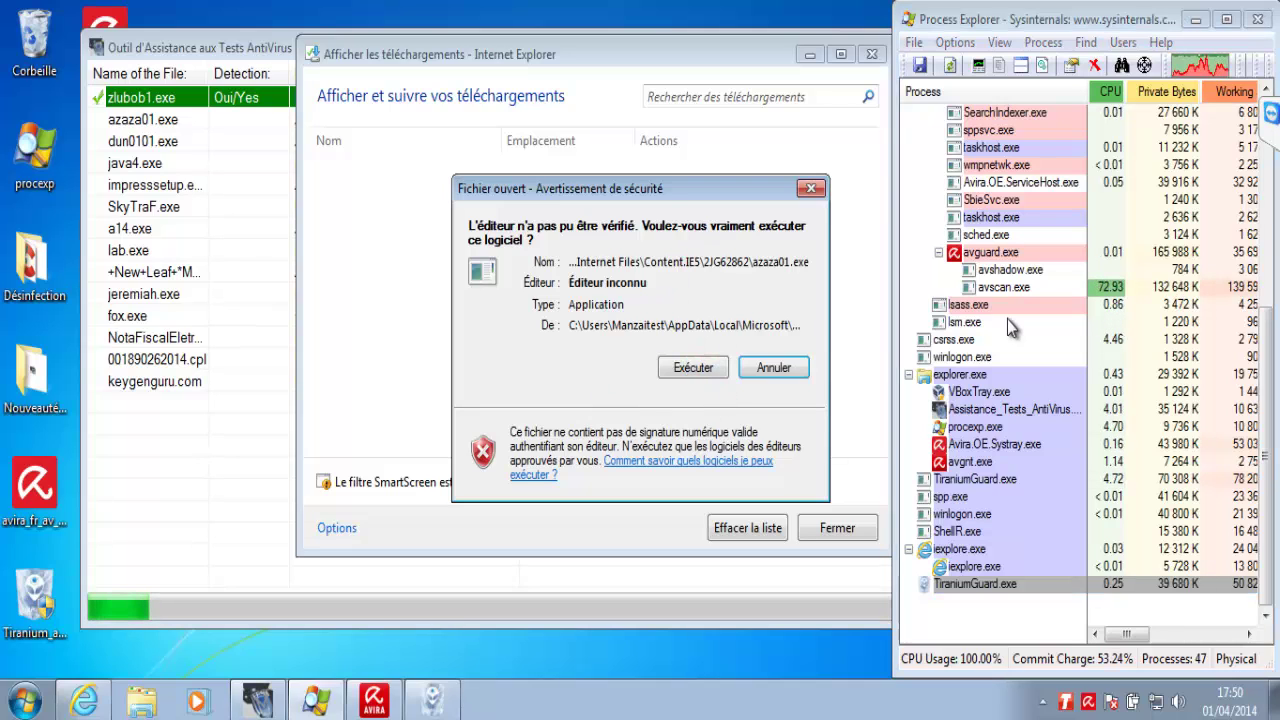
{"action": "left_click", "coordinate": [1108, 288]}
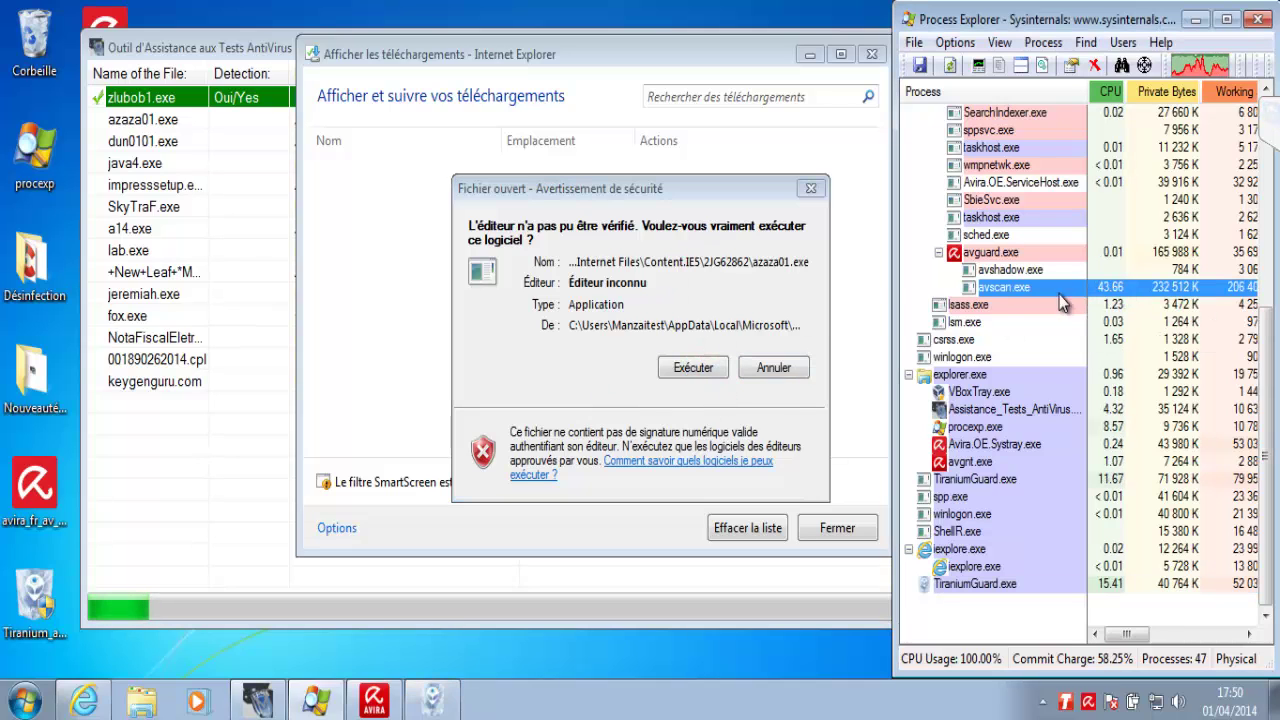
{"action": "left_click", "coordinate": [708, 366]}
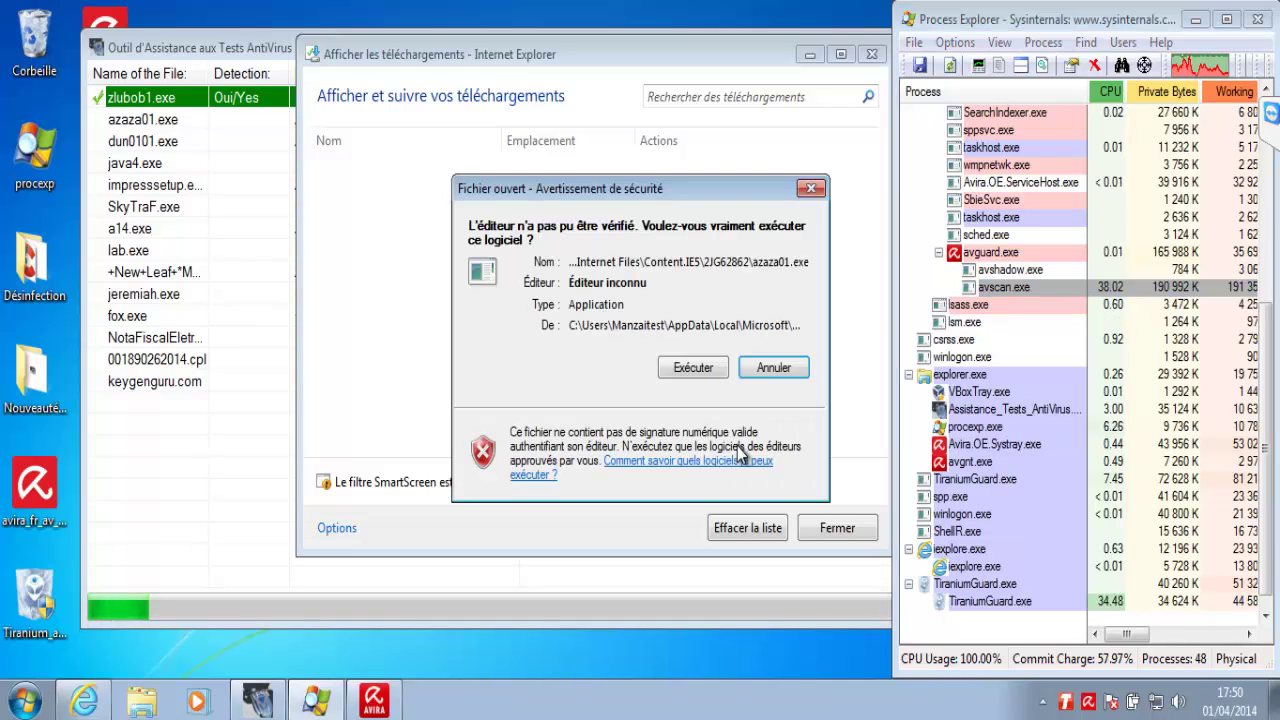
{"action": "left_click", "coordinate": [705, 367]}
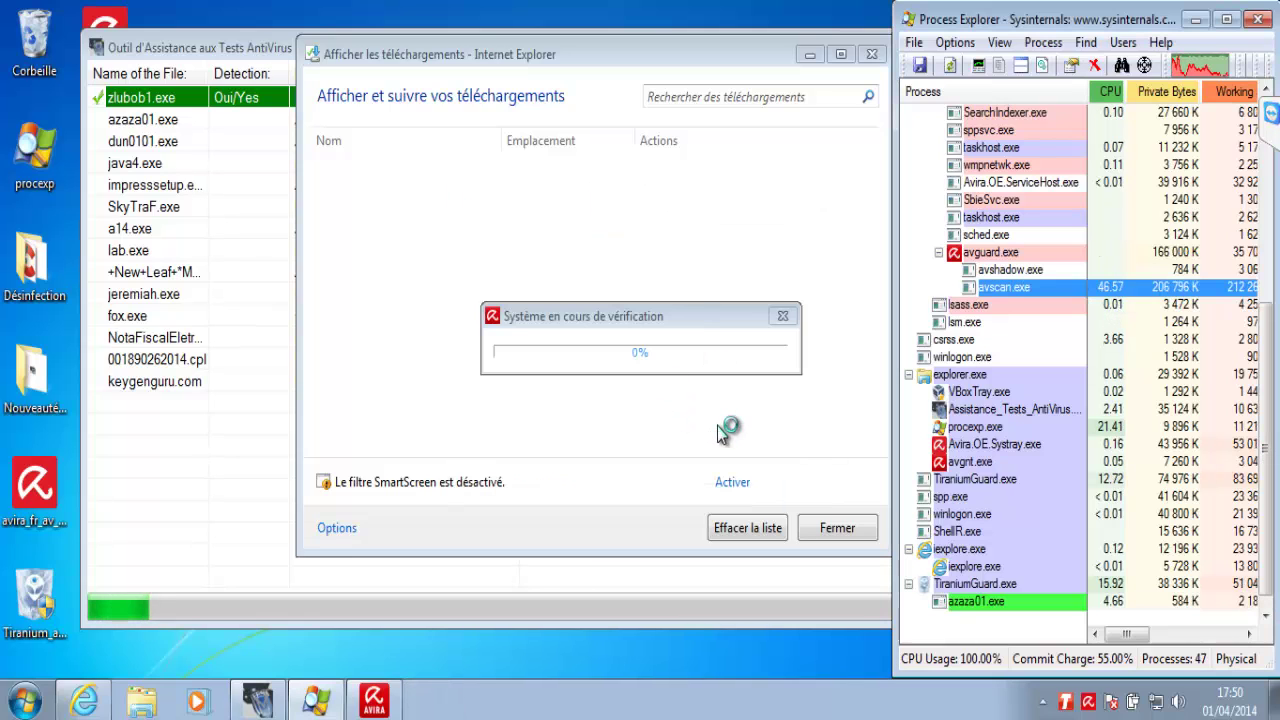
- Check the azaza01.exe process's path in Process Explorer, and set the sample's detection to No in Outil d'Assistance aux Tests AntiVirus
{"action": "mouse_move", "coordinate": [975, 590]}
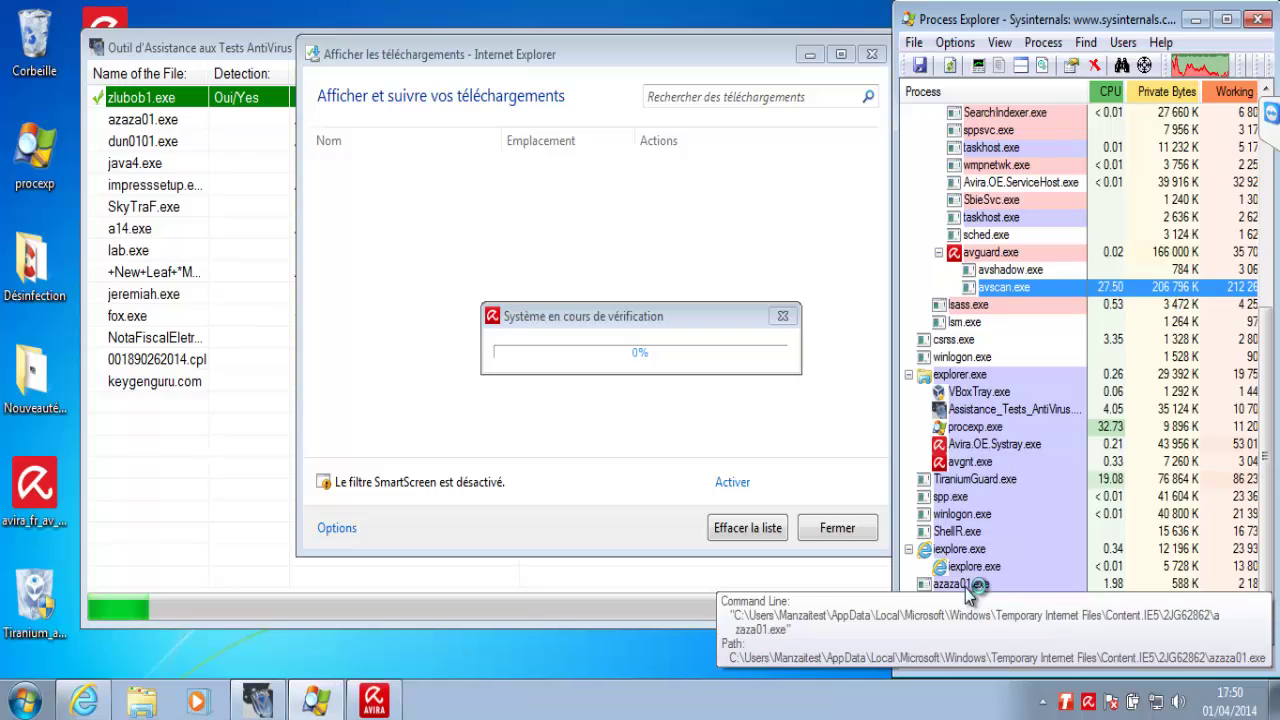
{"action": "left_click", "coordinate": [965, 588]}
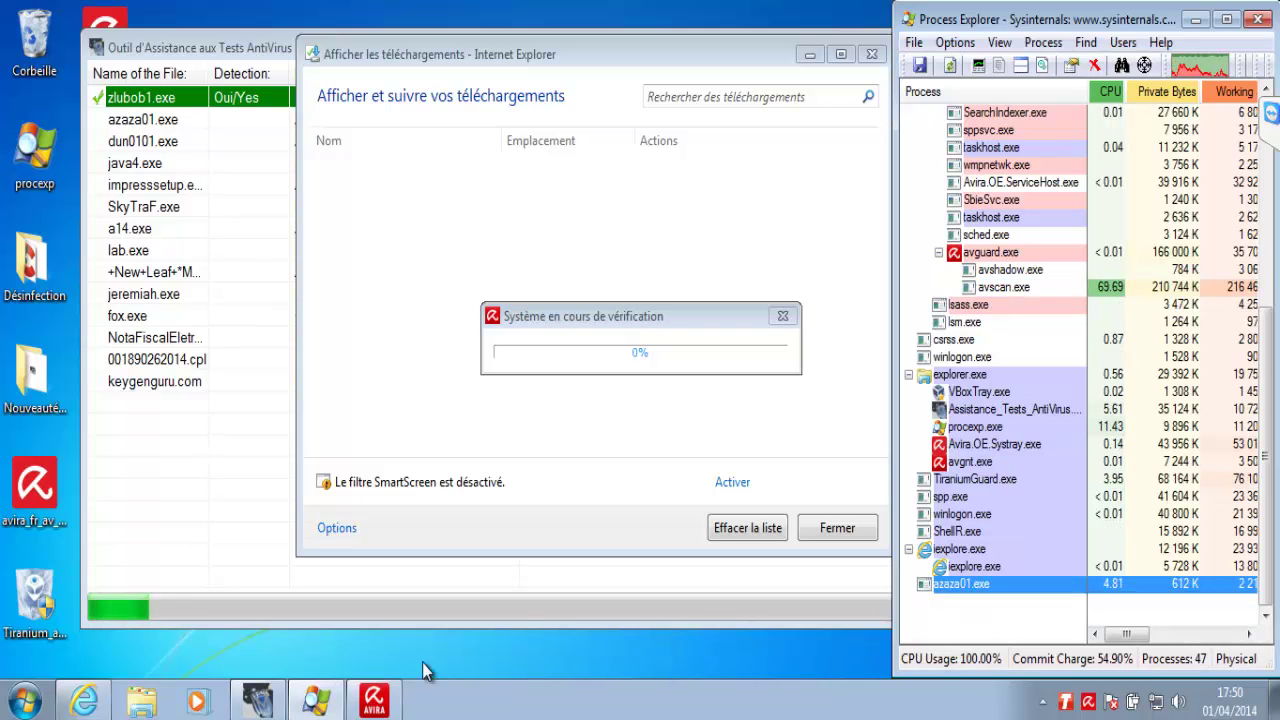
{"action": "left_click", "coordinate": [258, 700]}
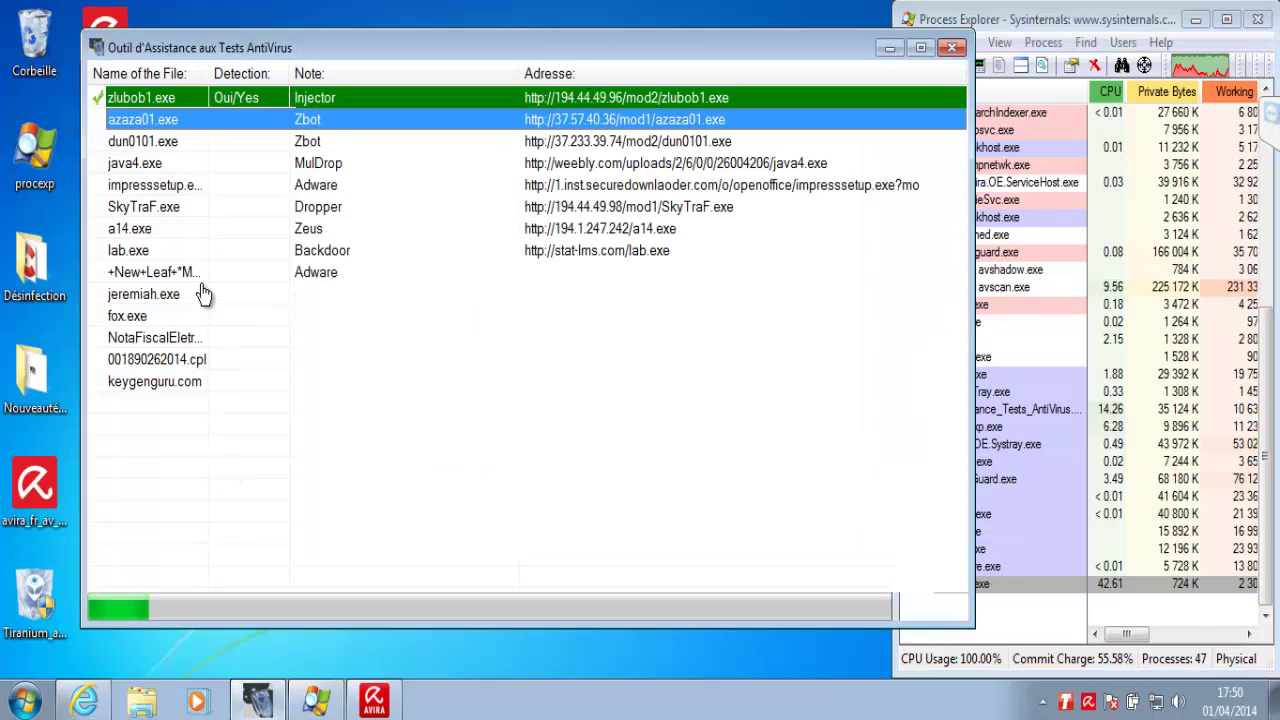
{"action": "right_click", "coordinate": [164, 119]}
{"action": "mouse_move", "coordinate": [346, 157]}
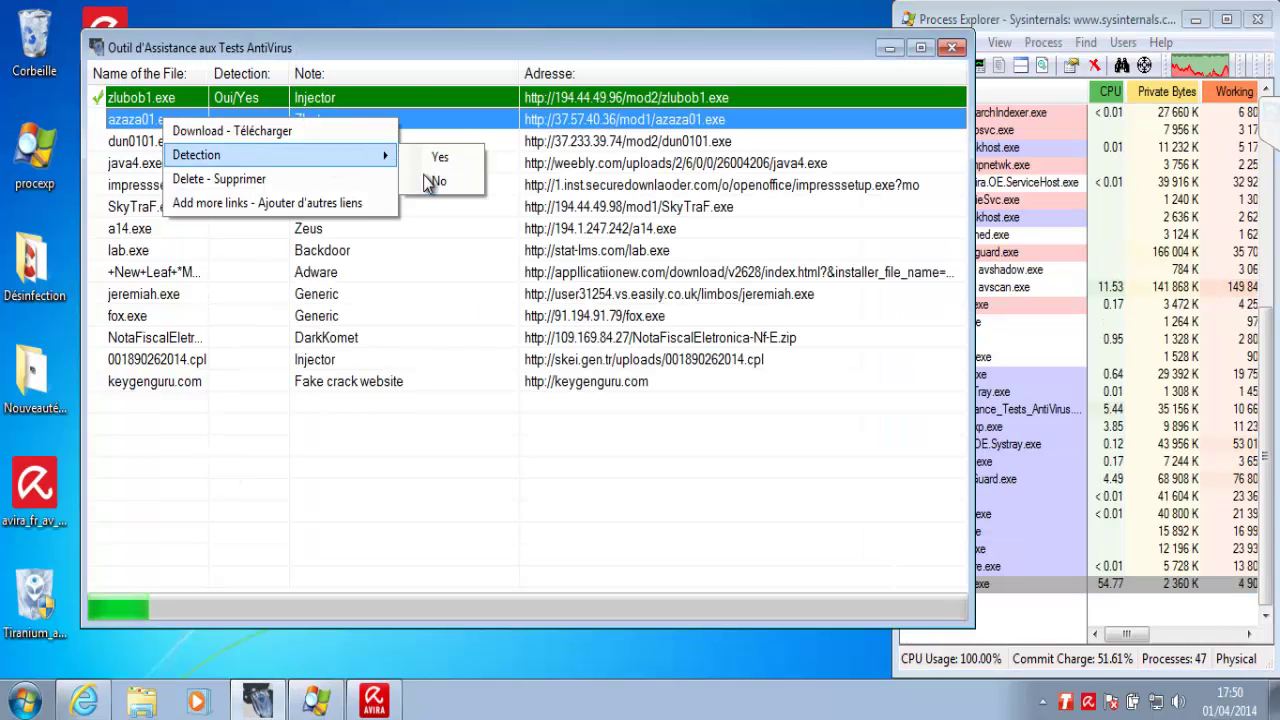
{"action": "left_click", "coordinate": [437, 181]}
- Download the dun0101.exe sample, try to run it beside Process Explorer, and cancel the copy when access is refused
{"action": "right_click", "coordinate": [322, 143]}
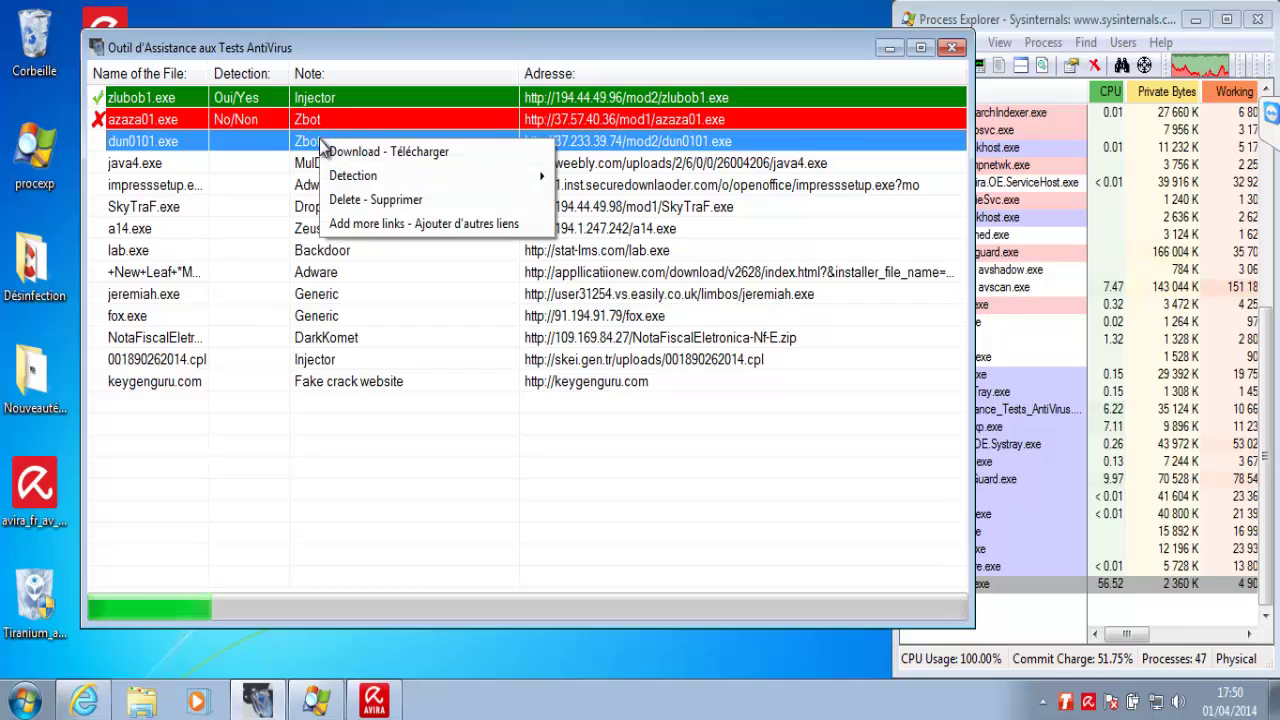
{"action": "left_click", "coordinate": [395, 152]}
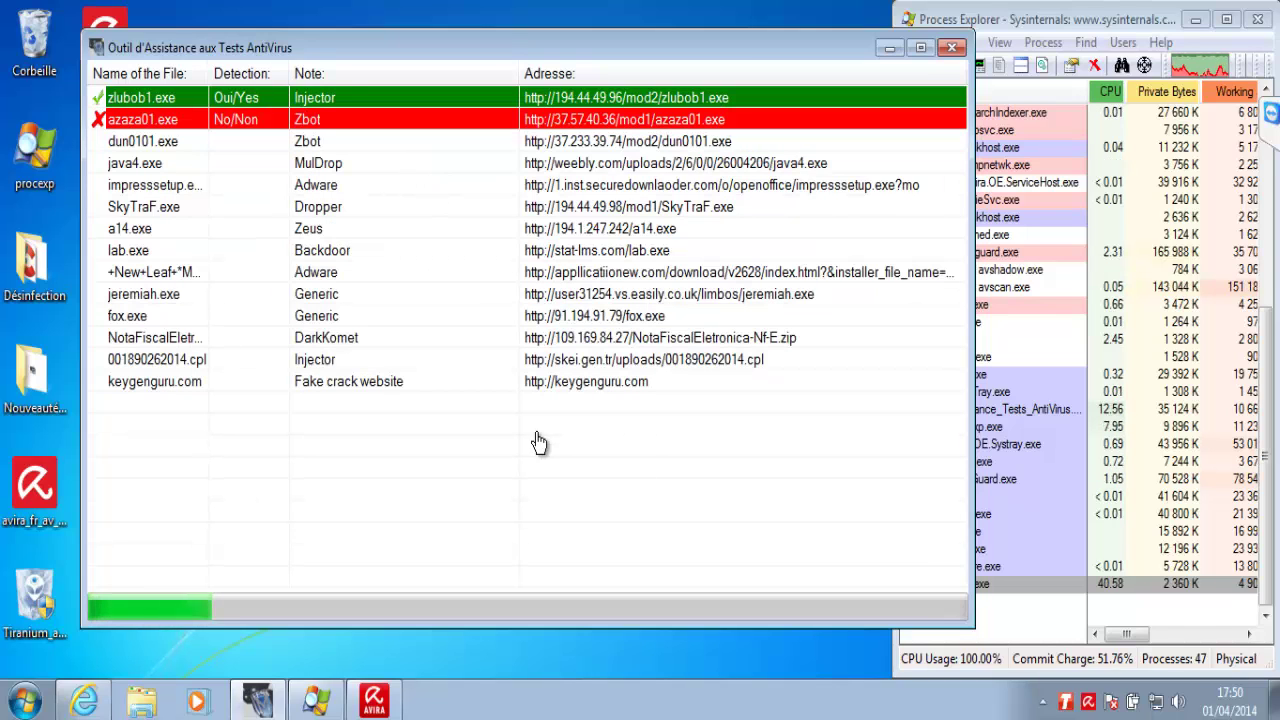
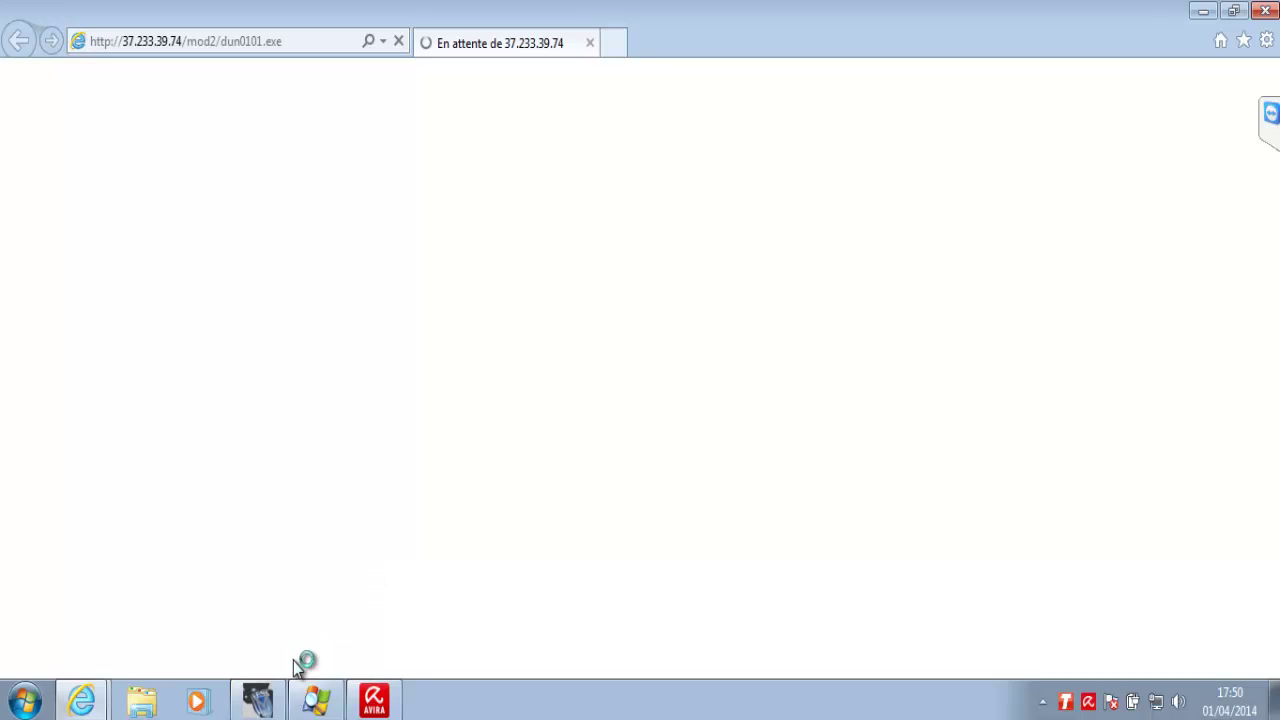
{"action": "left_click", "coordinate": [316, 700]}
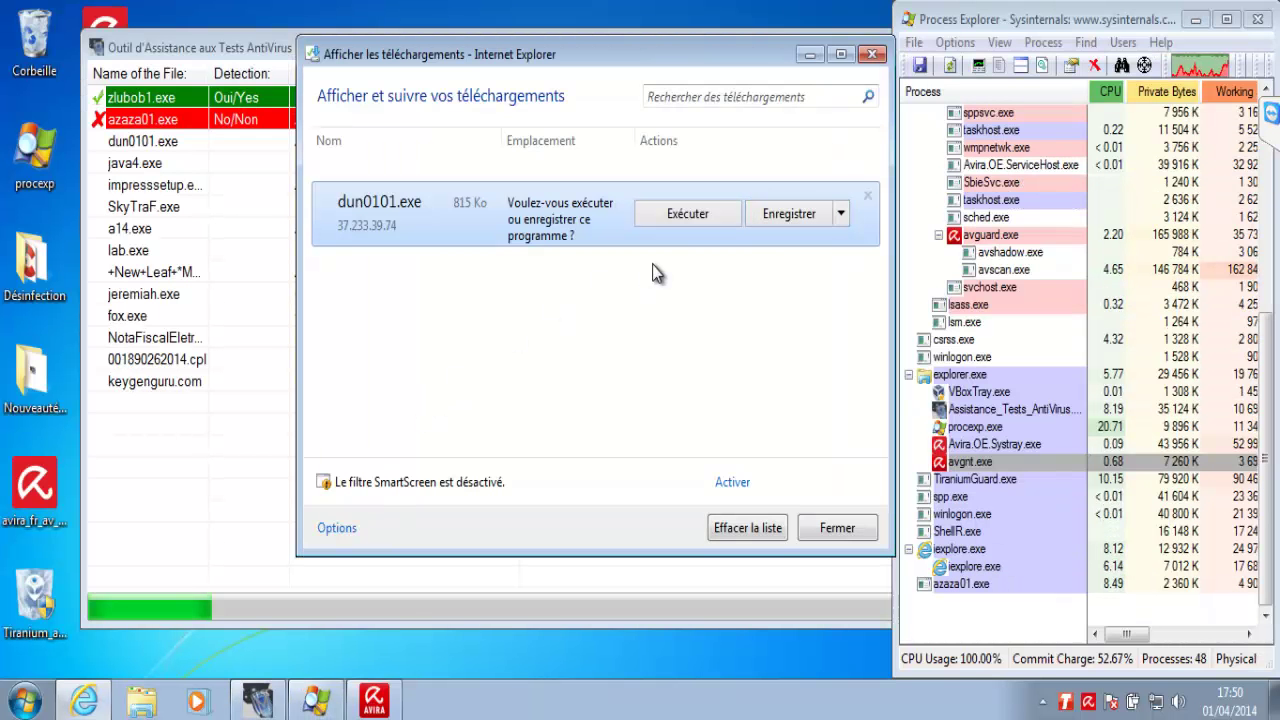
{"action": "left_click", "coordinate": [685, 215]}
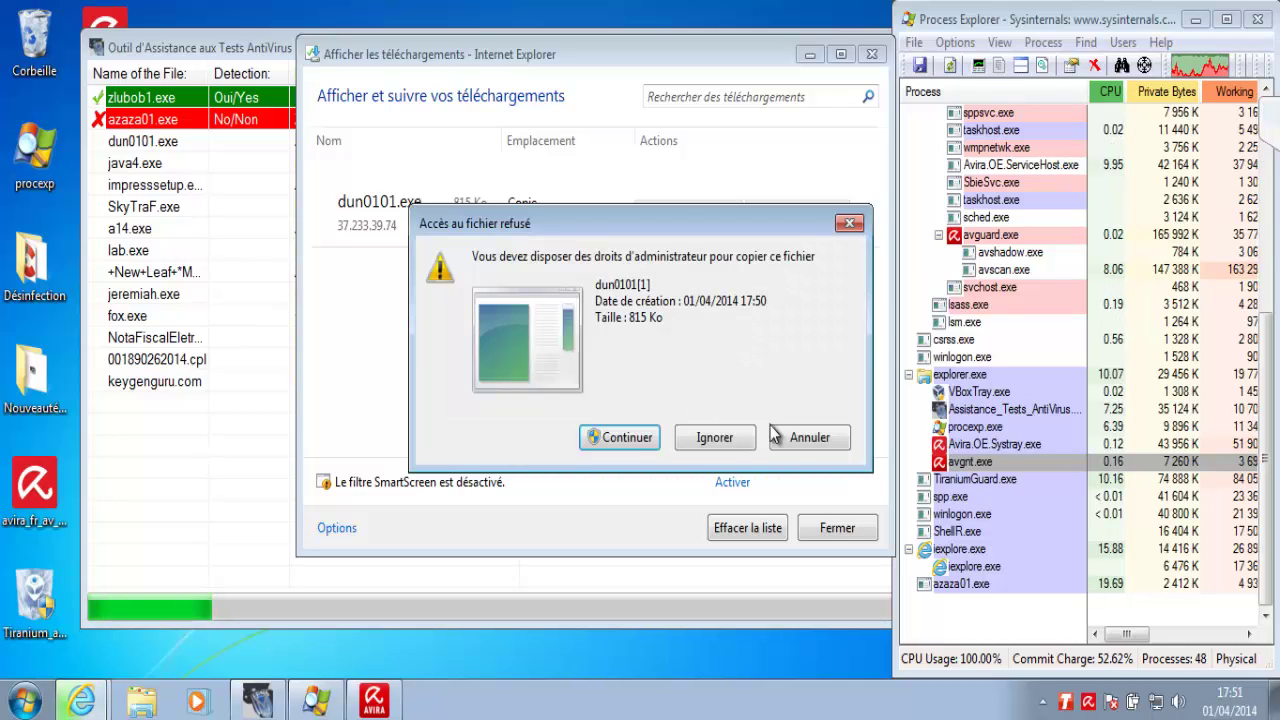
{"action": "left_click", "coordinate": [803, 440]}
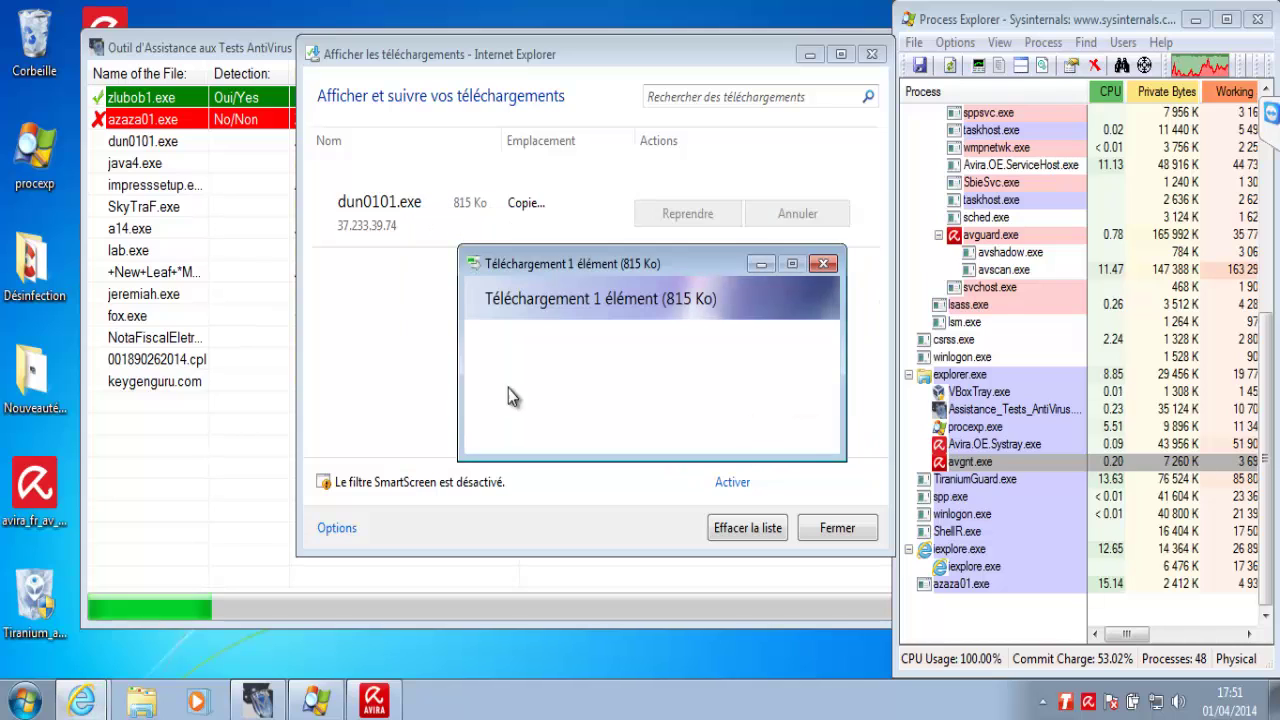
- Set the detection of dun0101.exe to Yes and start the download of the java4.exe sample
{"action": "right_click", "coordinate": [172, 148]}
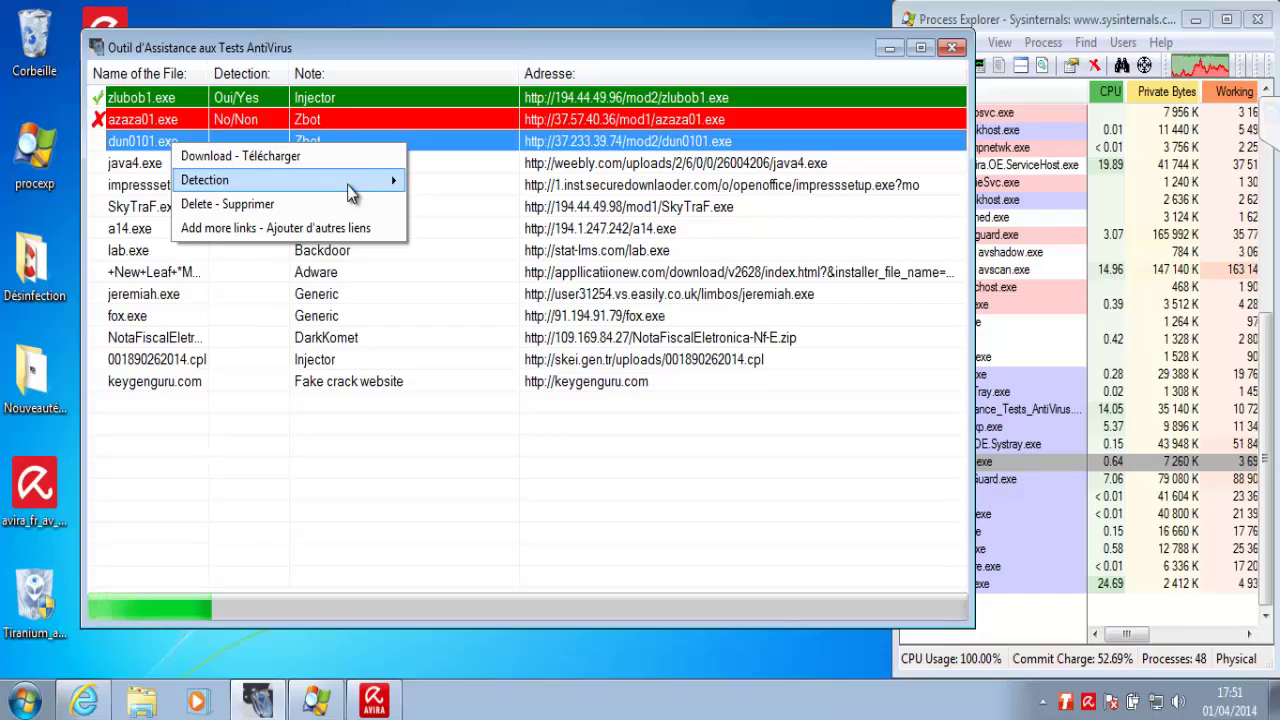
{"action": "left_click", "coordinate": [432, 185]}
{"action": "right_click", "coordinate": [357, 166]}
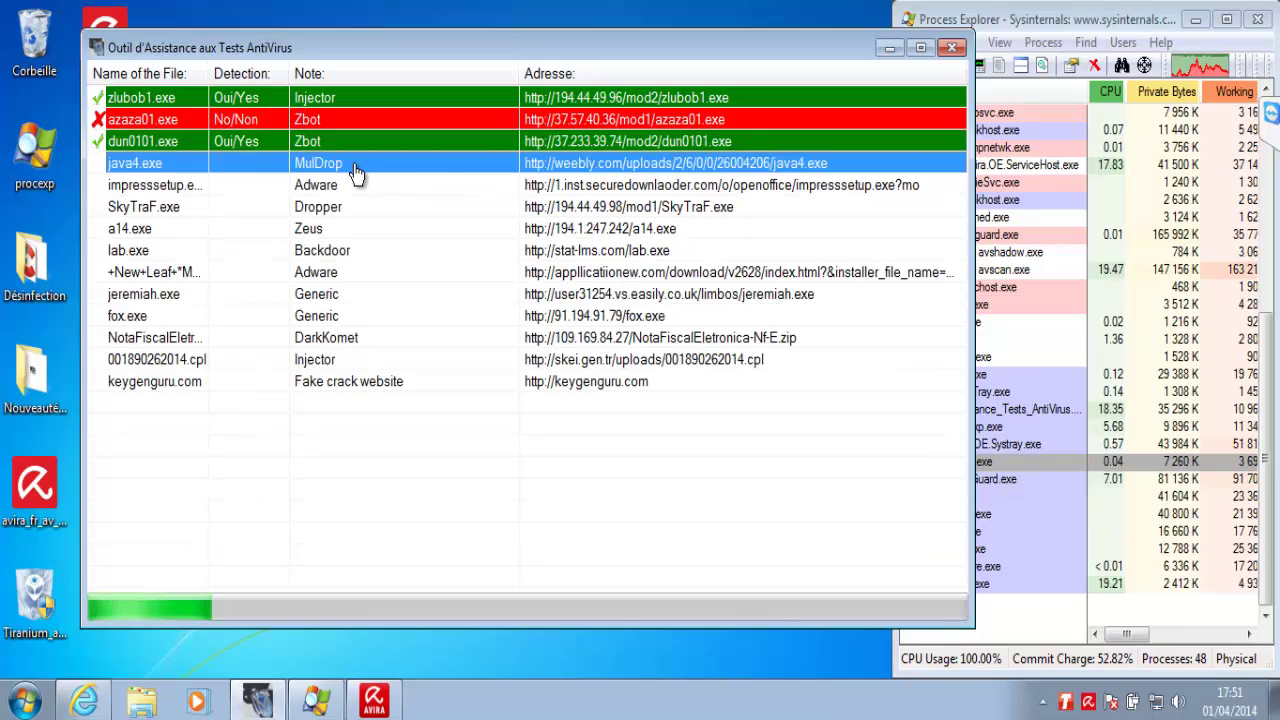
{"action": "left_click", "coordinate": [400, 177]}
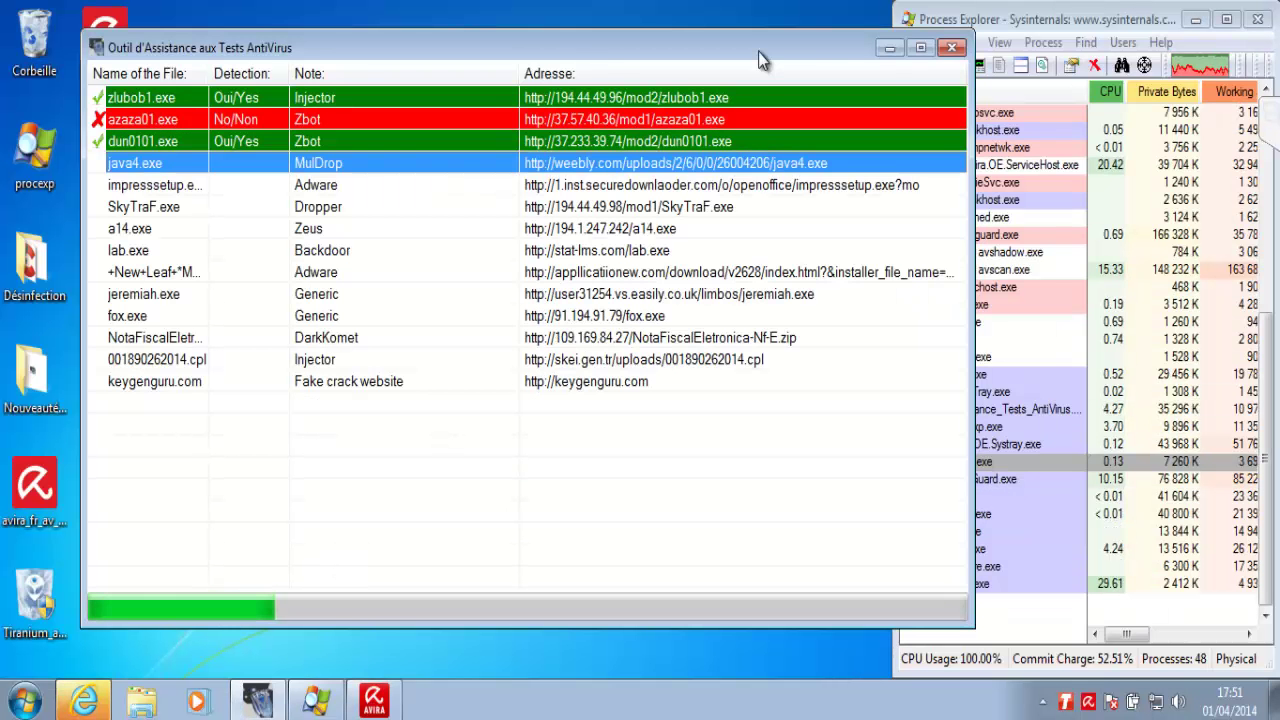
- Minimize Outil d'Assistance aux Tests AntiVirus, try to run java4.exe from the Internet Explorer downloads, and cancel its download
{"action": "left_click", "coordinate": [887, 48]}
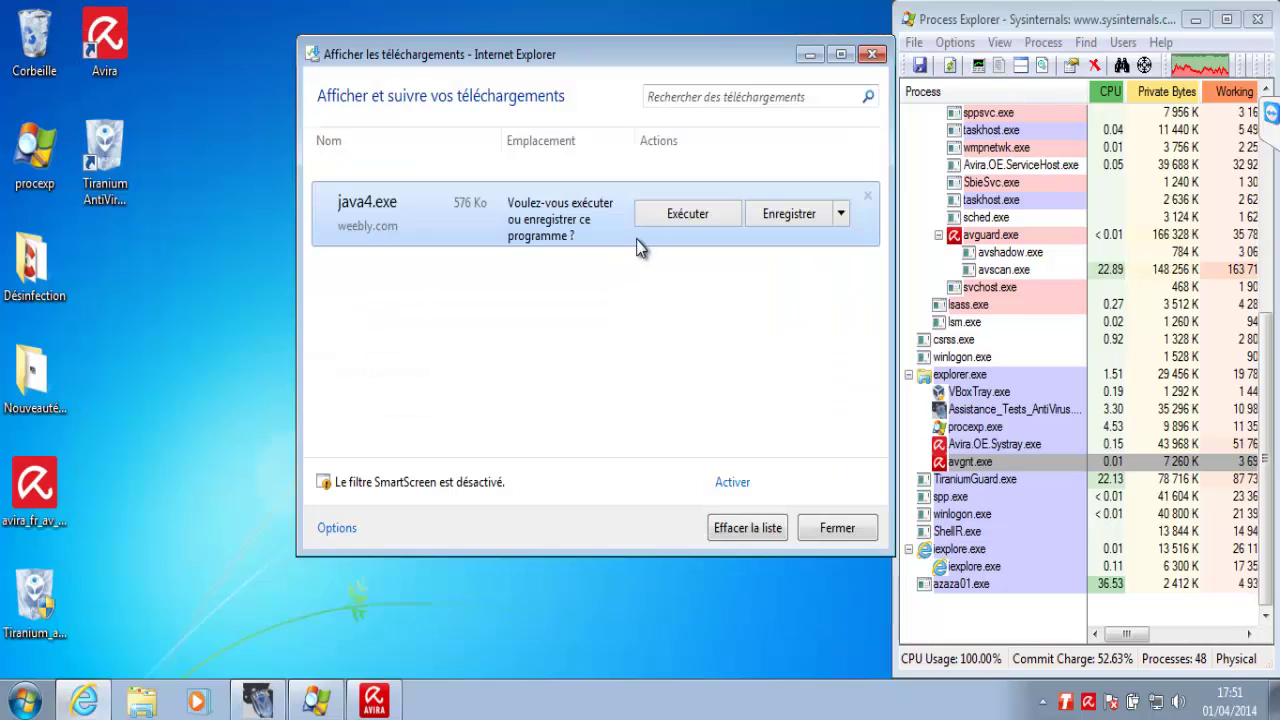
{"action": "left_click", "coordinate": [686, 216]}
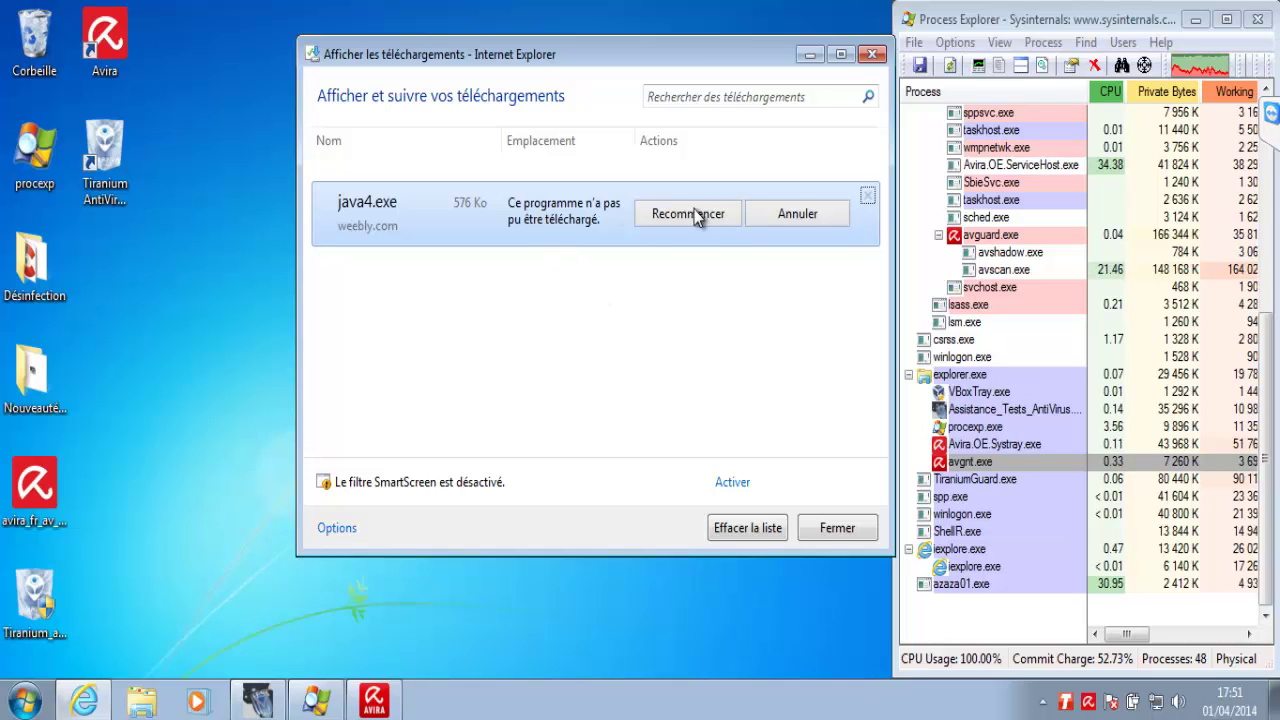
{"action": "left_click", "coordinate": [800, 218]}
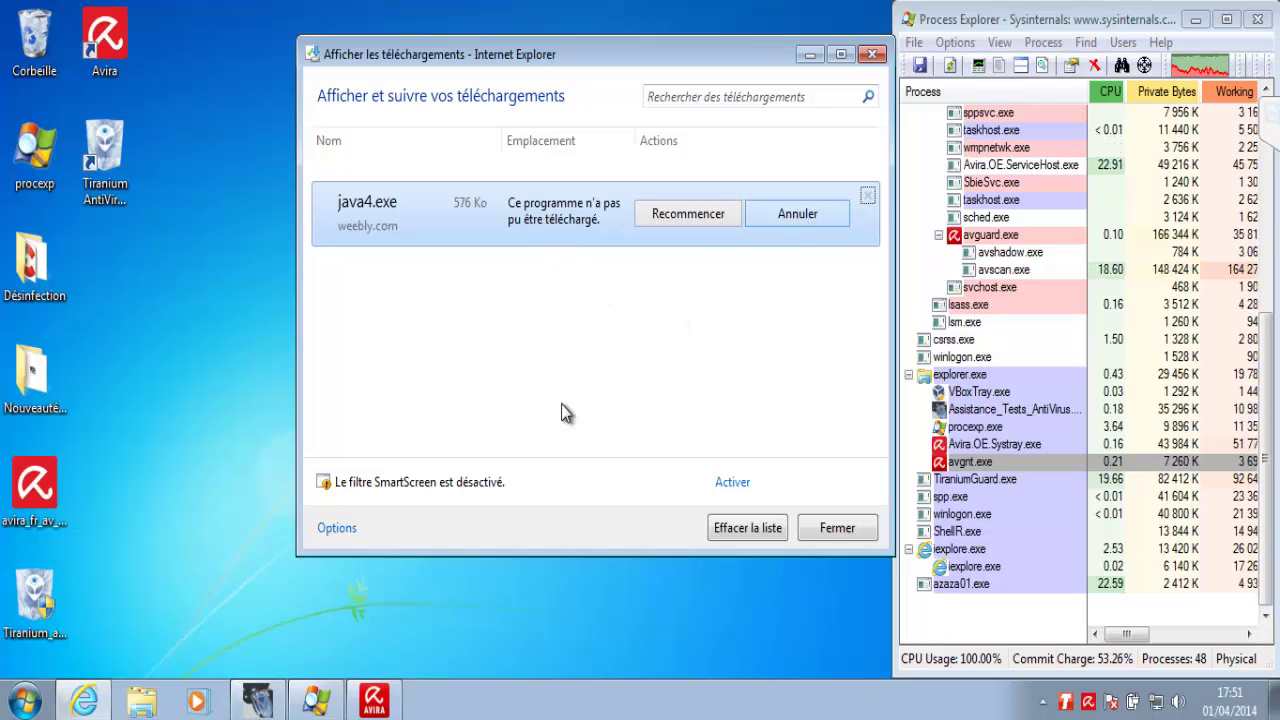
- Restore Outil d'Assistance aux Tests AntiVirus and set the detection of java4.exe to Yes
{"action": "left_click", "coordinate": [278, 694]}
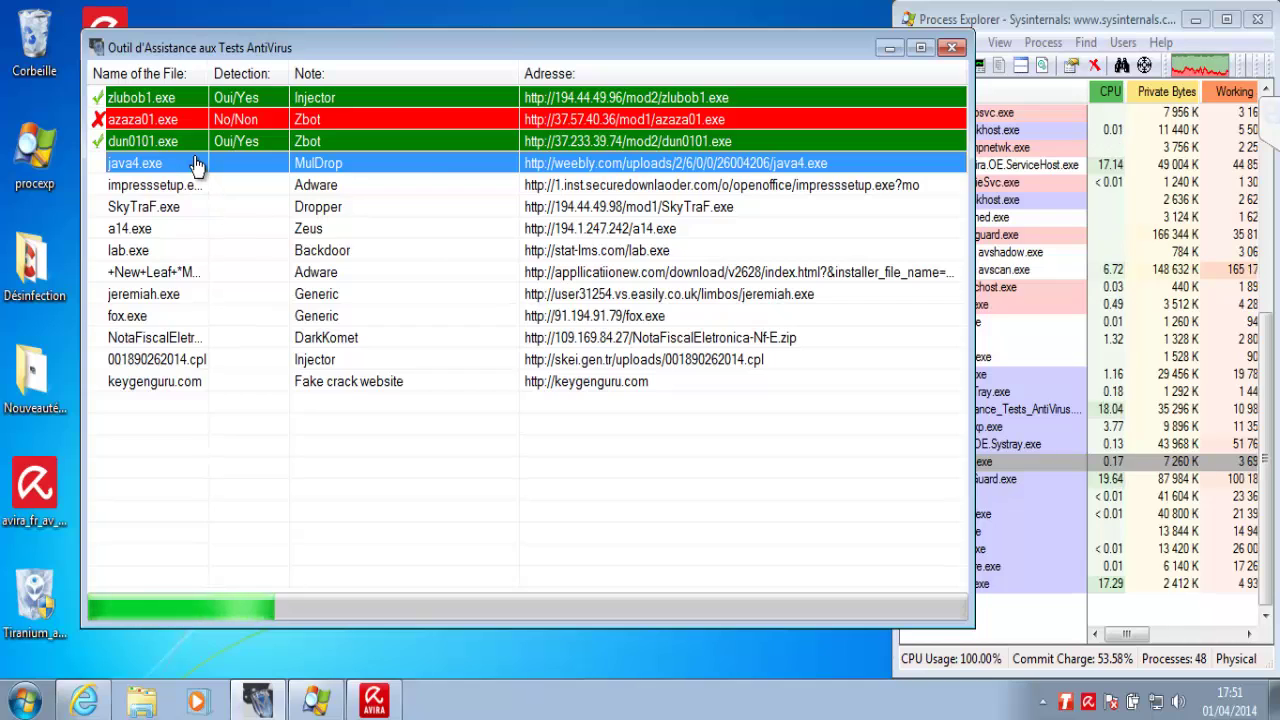
{"action": "right_click", "coordinate": [197, 164]}
{"action": "mouse_move", "coordinate": [420, 195]}
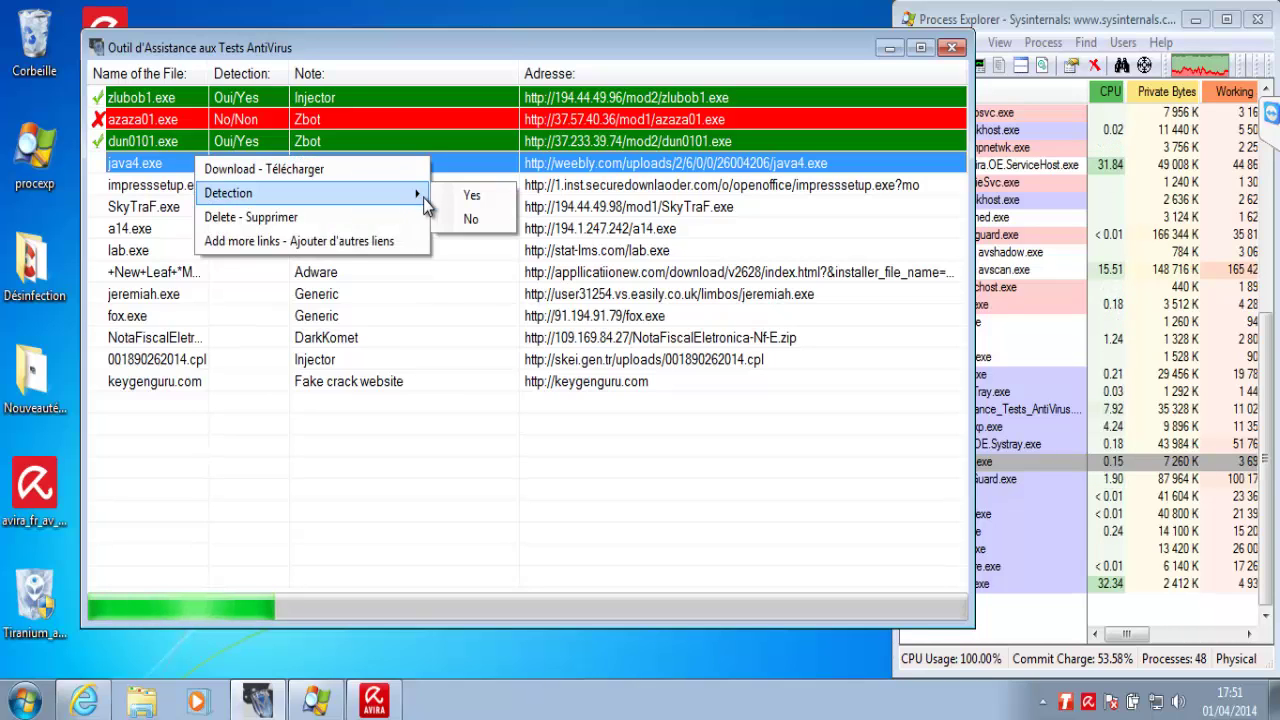
{"action": "left_click", "coordinate": [460, 194]}
- Download and run the impresssetup.exe sample, check the TiraniumGuard.exe and azaza01.exe processes in Process Explorer, and close Tiranium's malware alert
{"action": "right_click", "coordinate": [351, 185]}
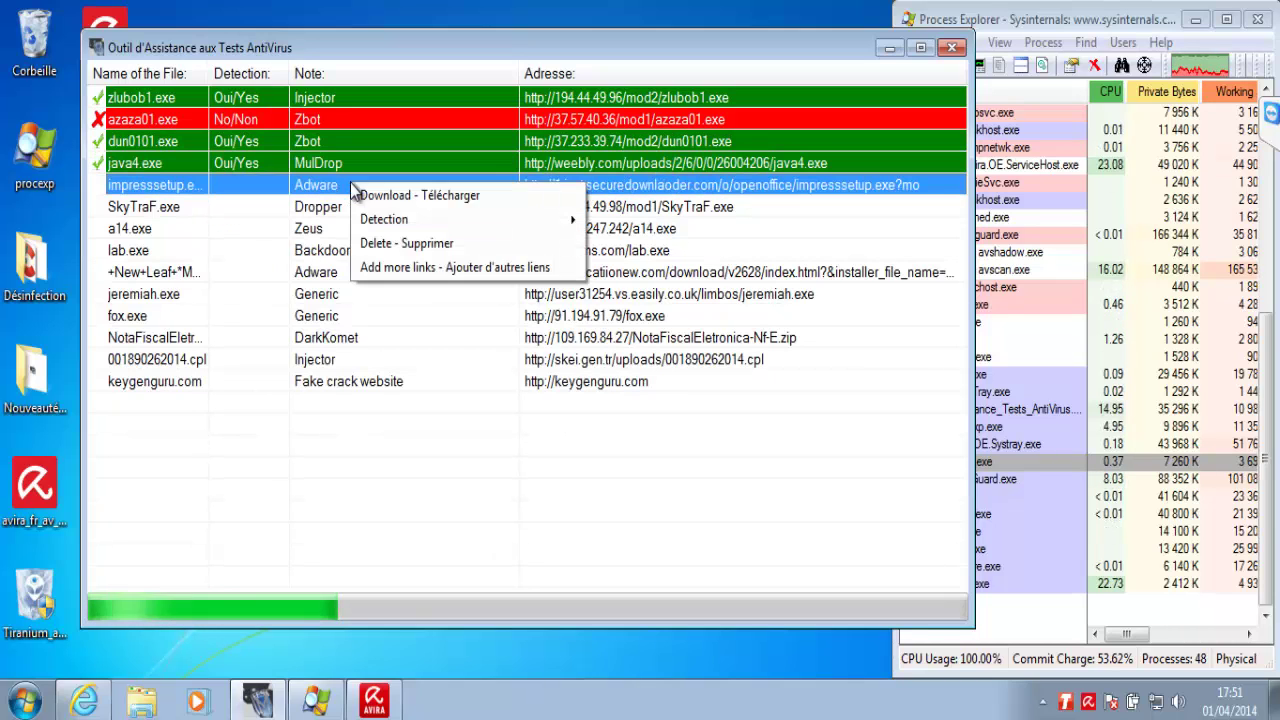
{"action": "left_click", "coordinate": [410, 196]}
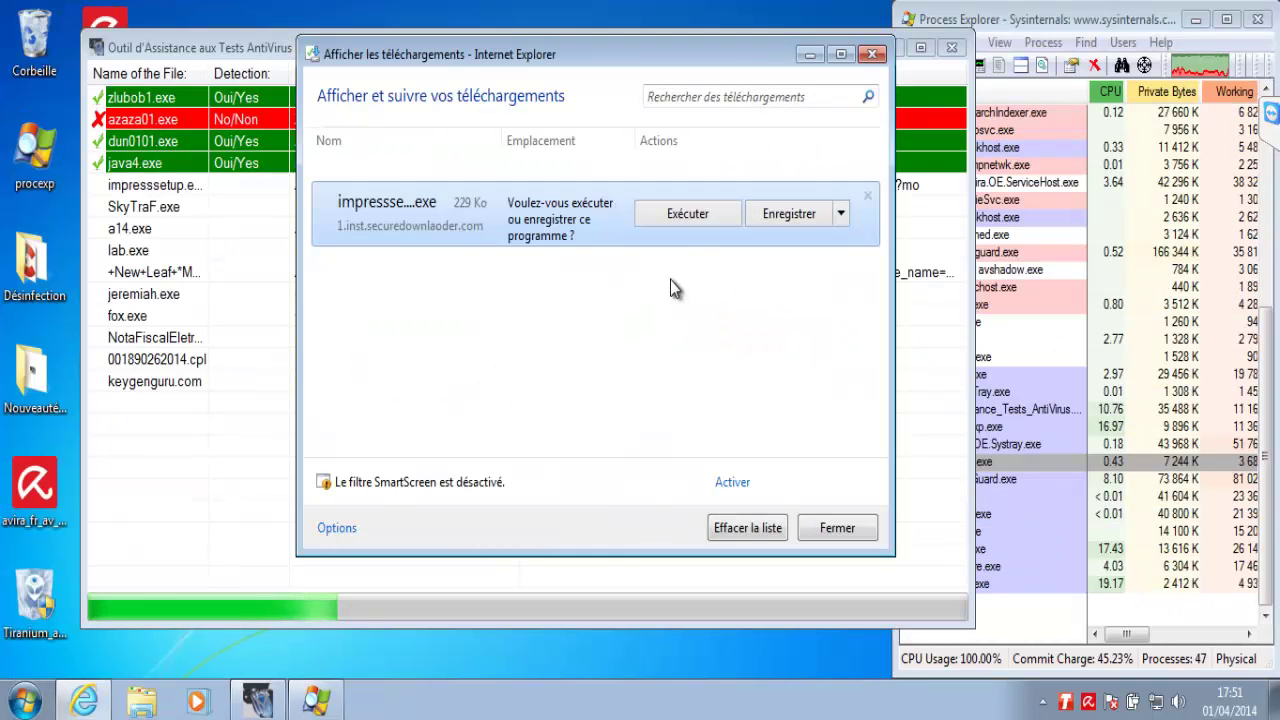
{"action": "left_click", "coordinate": [677, 214]}
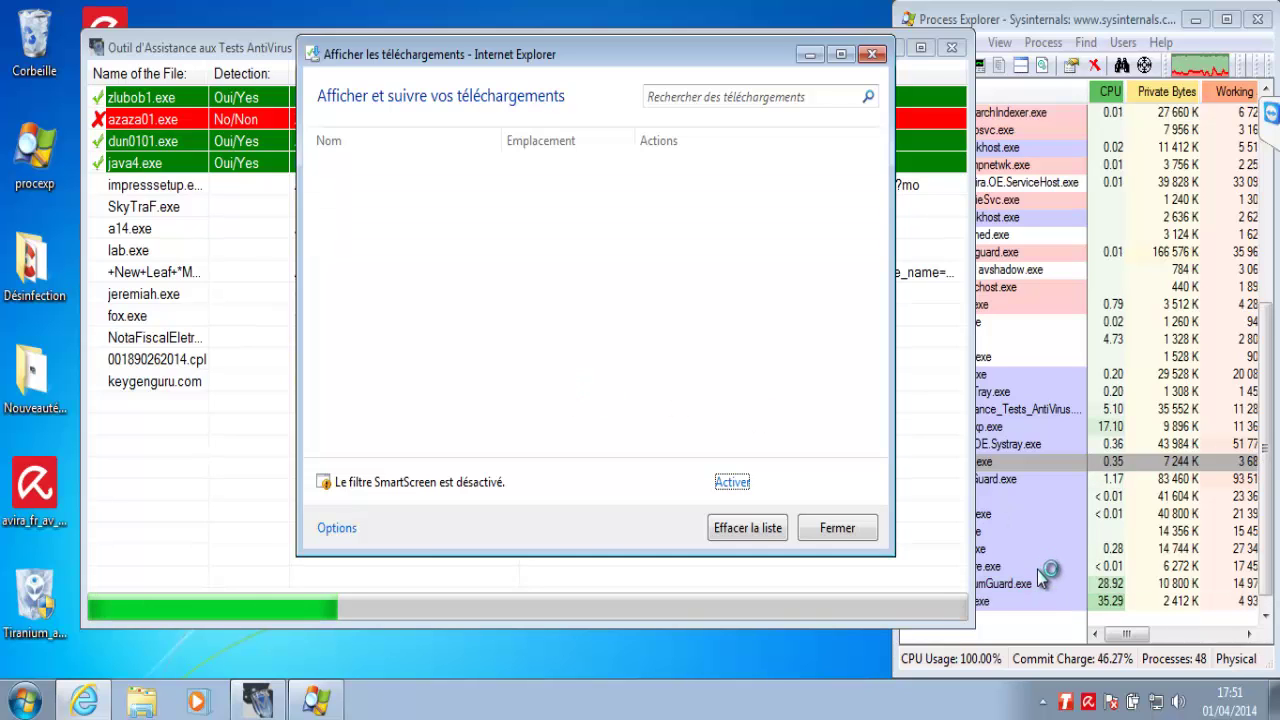
{"action": "left_click", "coordinate": [1012, 585]}
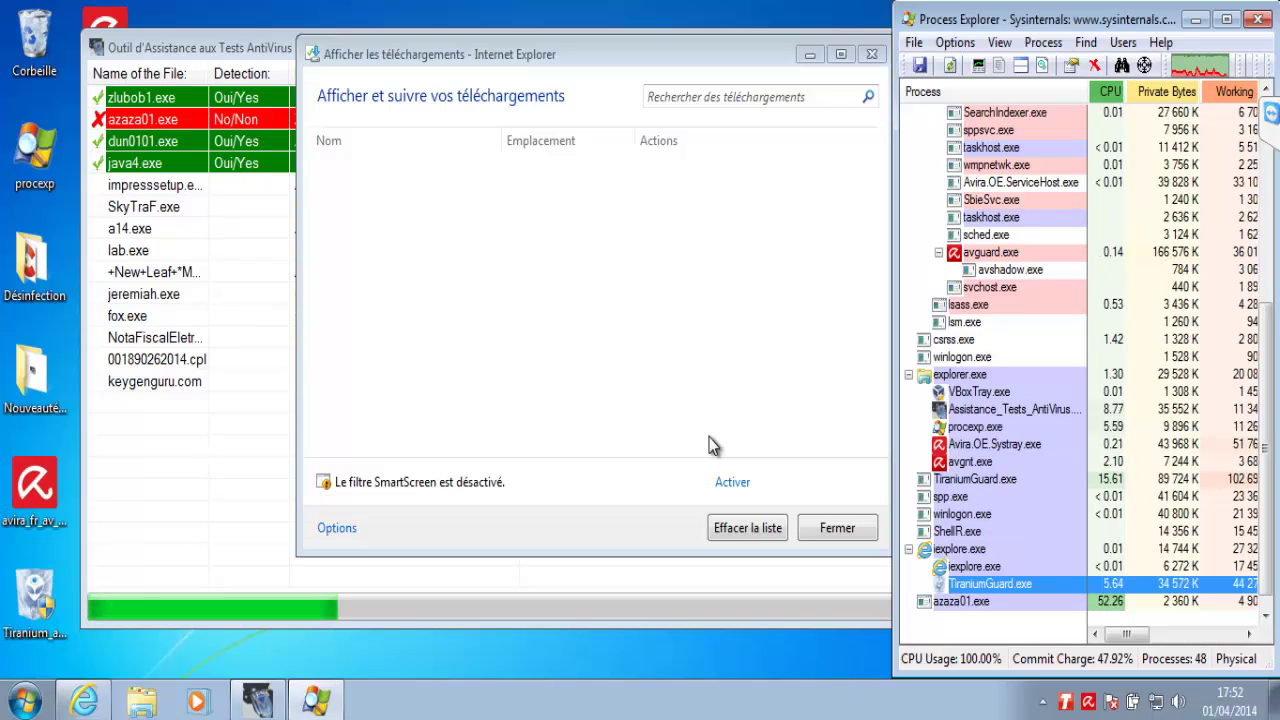
{"action": "left_click", "coordinate": [960, 601]}
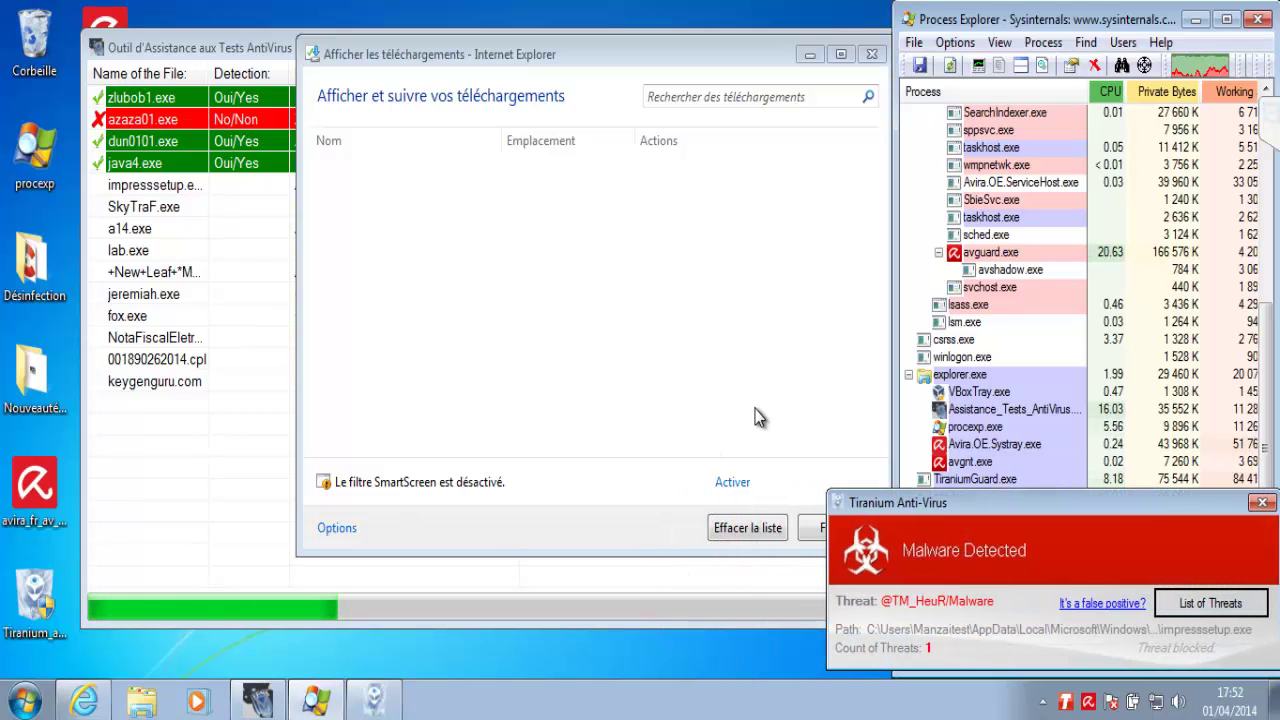
{"action": "left_click", "coordinate": [1261, 503]}
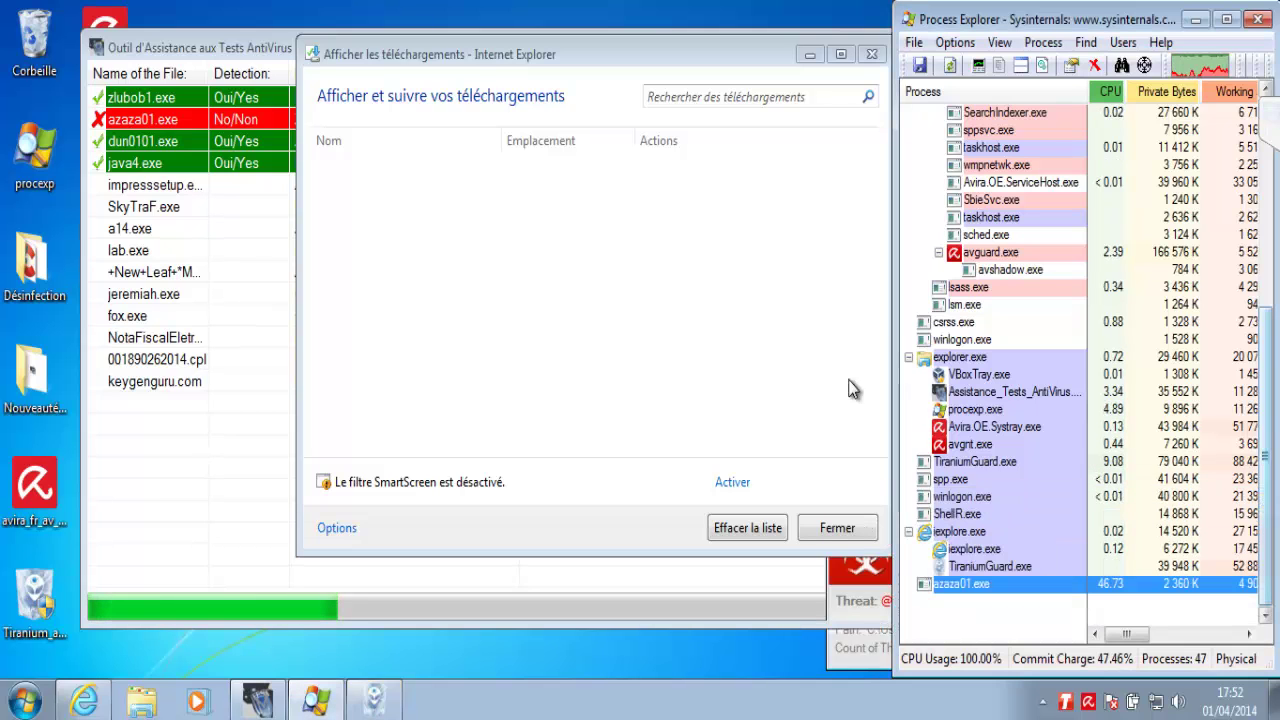
- Set the detection of impresssetup.exe to Yes in Outil d'Assistance aux Tests AntiVirus
{"action": "left_click", "coordinate": [165, 188]}
{"action": "right_click", "coordinate": [165, 188]}
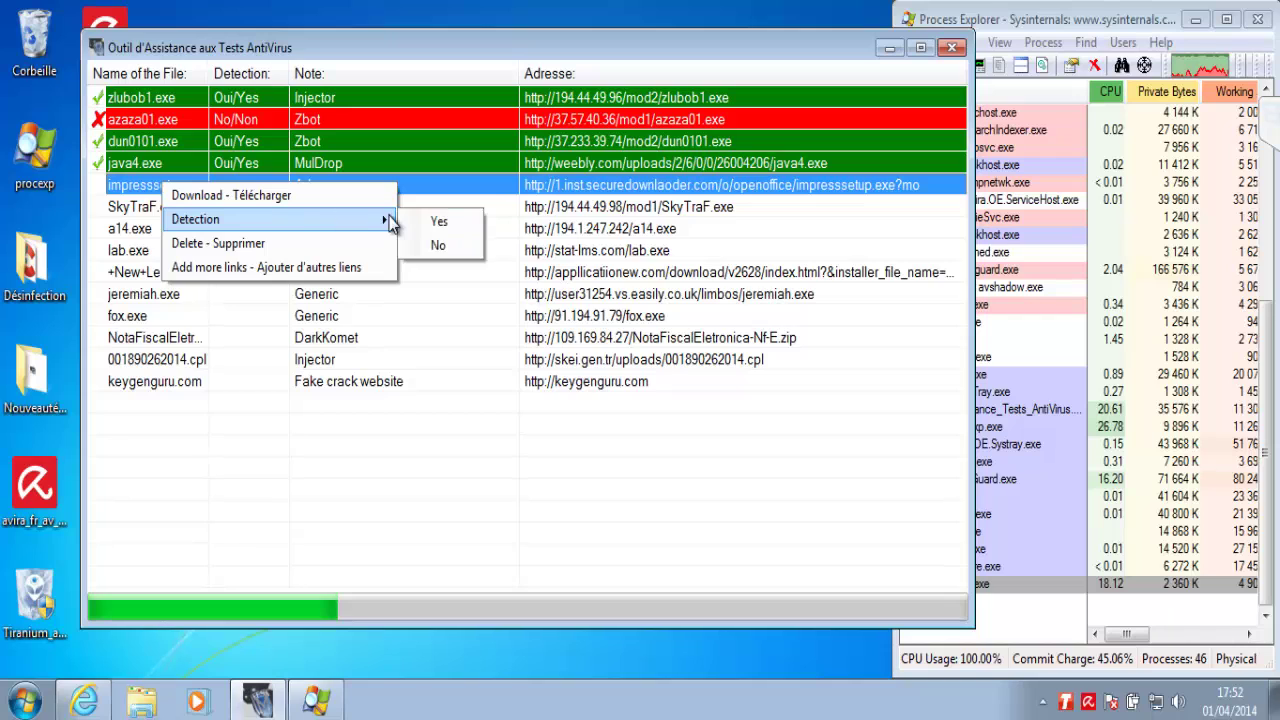
{"action": "left_click", "coordinate": [436, 221]}
- Download the SkyTraF.exe sample, run it despite the unverified publisher, and select the TiraniumGuard.exe process in Process Explorer
{"action": "left_click", "coordinate": [329, 207]}
{"action": "right_click", "coordinate": [330, 210]}
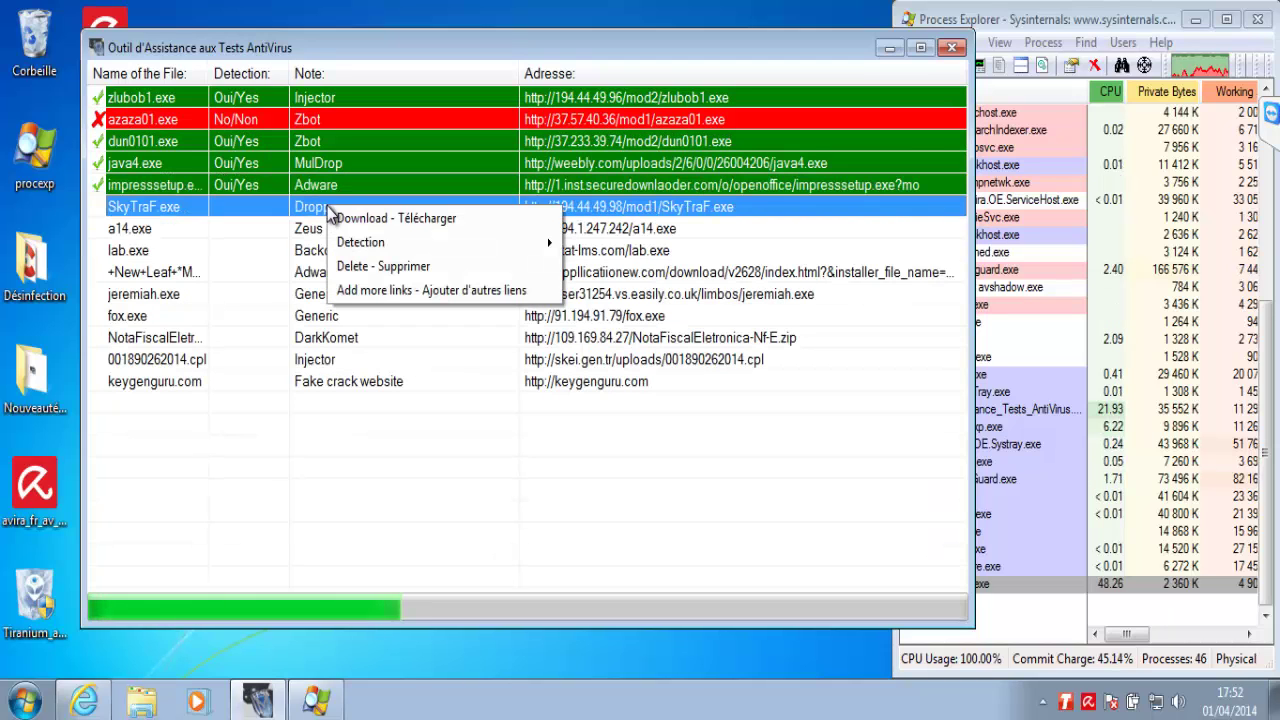
{"action": "left_click", "coordinate": [380, 218]}
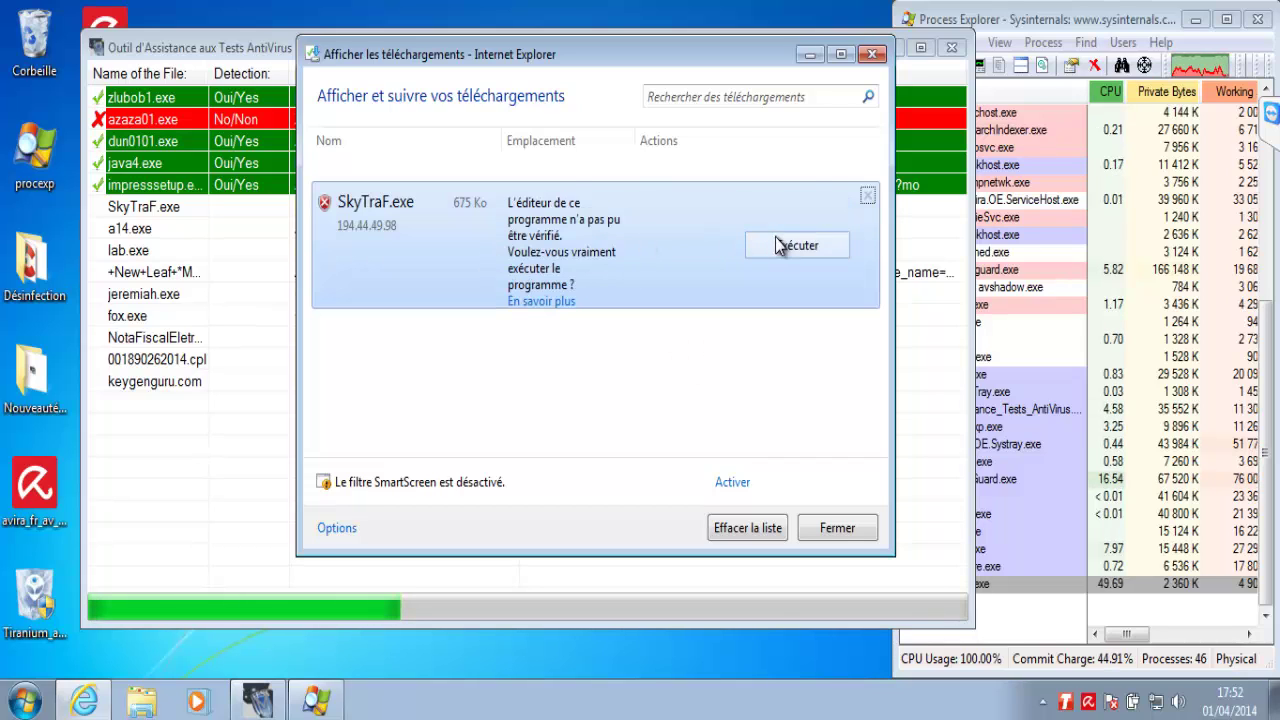
{"action": "left_click", "coordinate": [779, 245]}
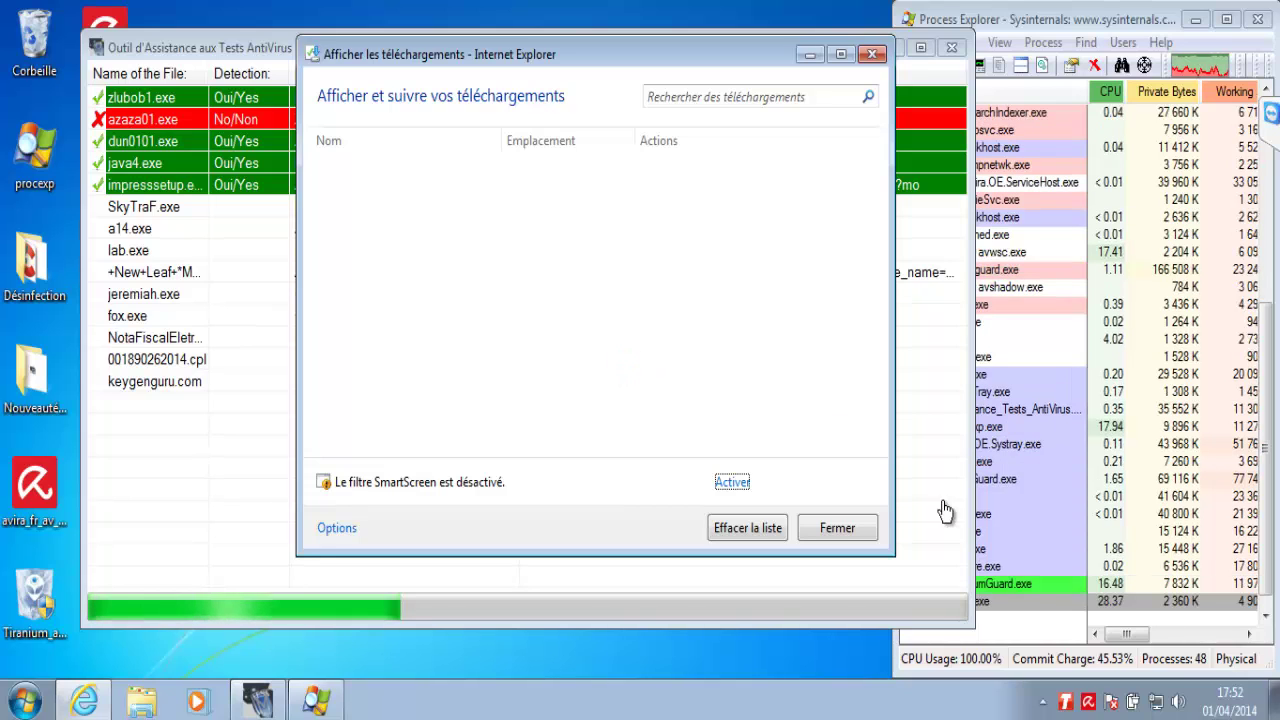
{"action": "left_click", "coordinate": [1000, 567]}
{"action": "left_click", "coordinate": [1005, 584]}
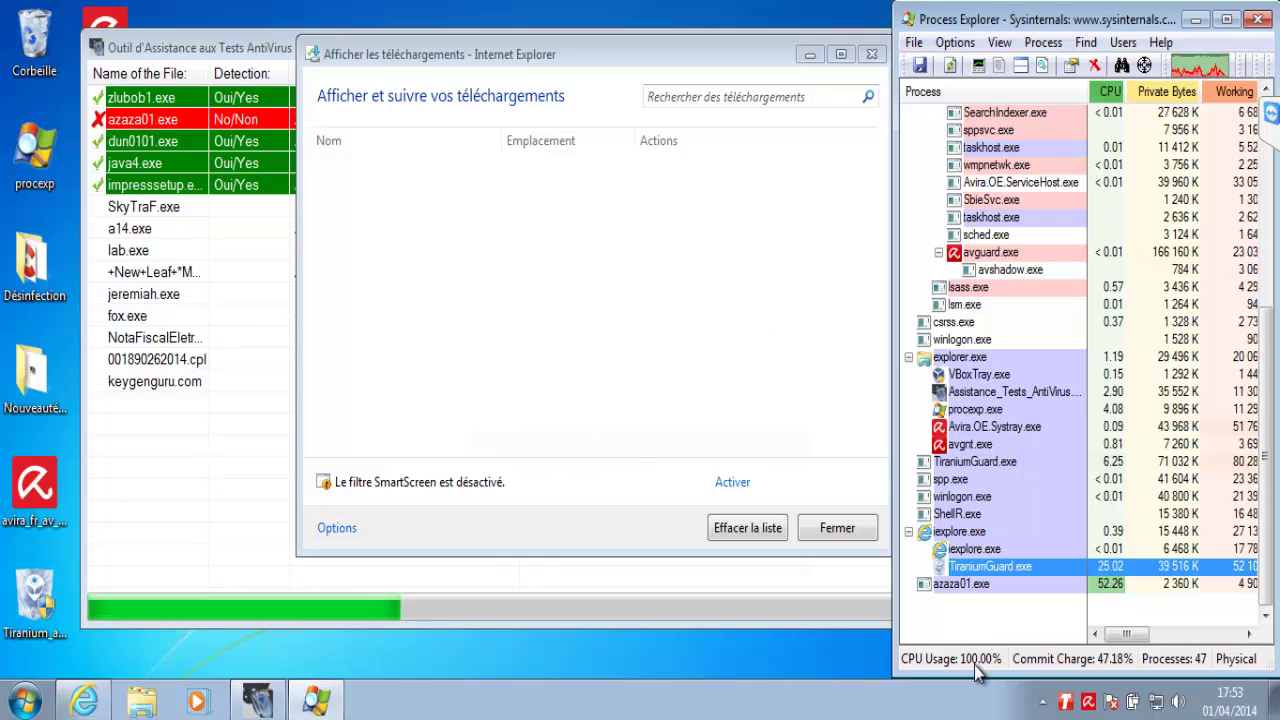
- Kill the azaza01.exe process in Process Explorer
{"action": "left_click", "coordinate": [962, 592]}
{"action": "right_click", "coordinate": [962, 592]}
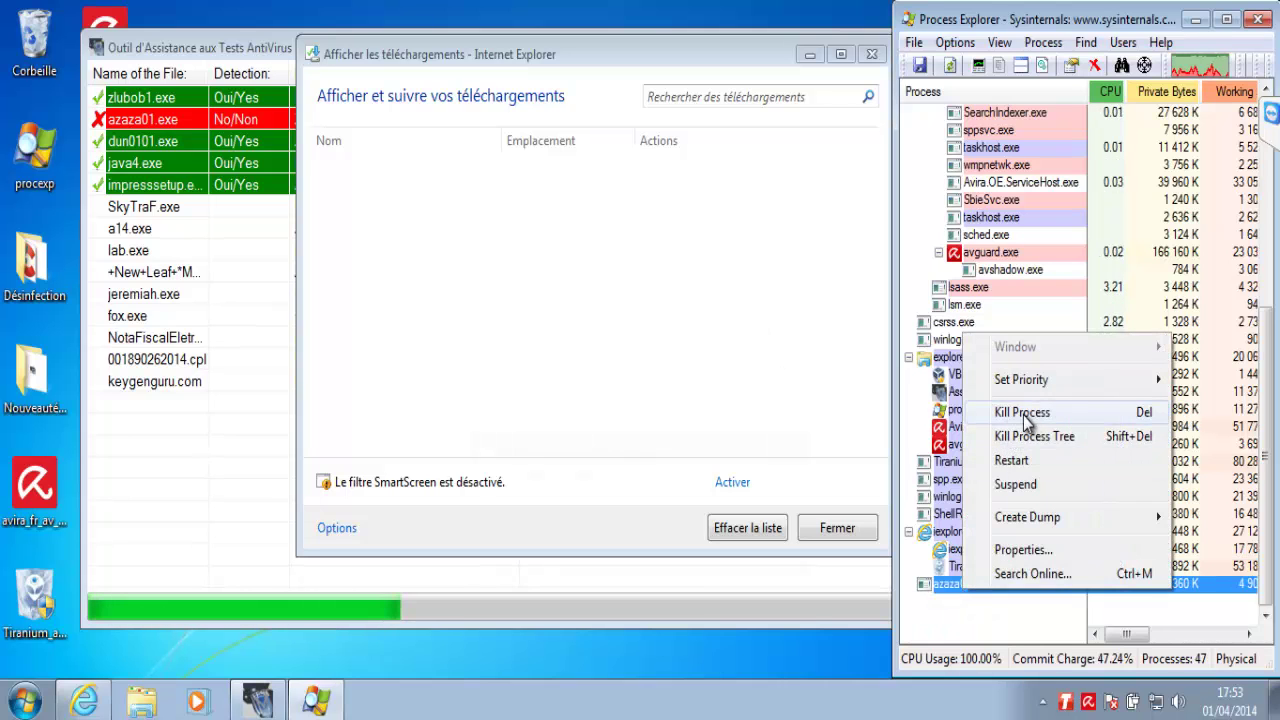
{"action": "left_click", "coordinate": [1008, 411]}
{"action": "left_click", "coordinate": [660, 423]}
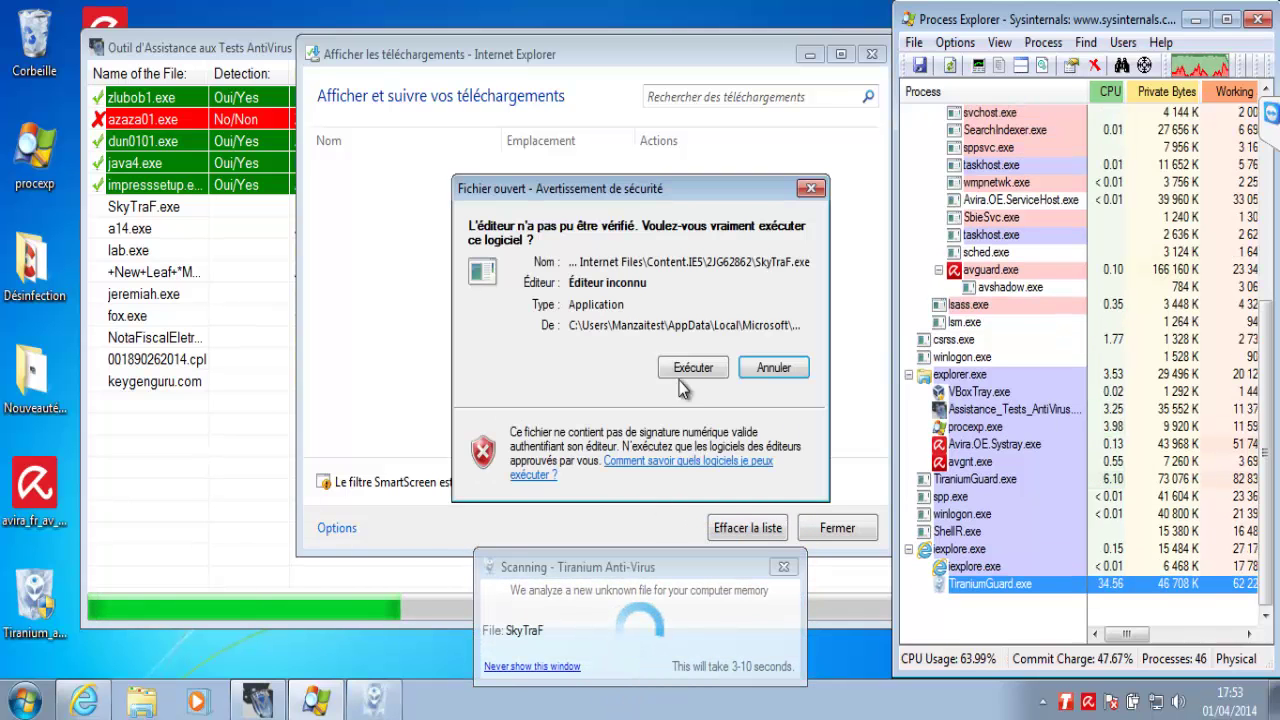
- Allow SkyTraF.exe to run in the security warning, check its process, and set the sample's detection to No
{"action": "left_click", "coordinate": [694, 372]}
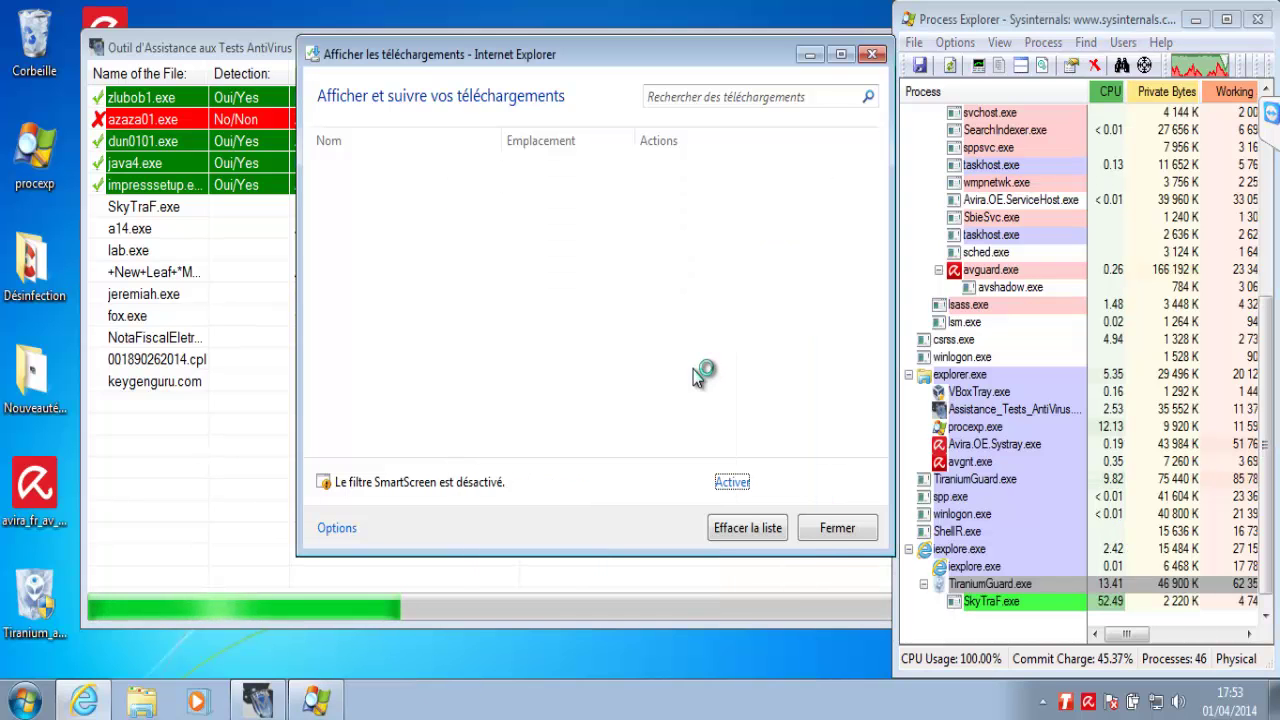
{"action": "left_click", "coordinate": [994, 583]}
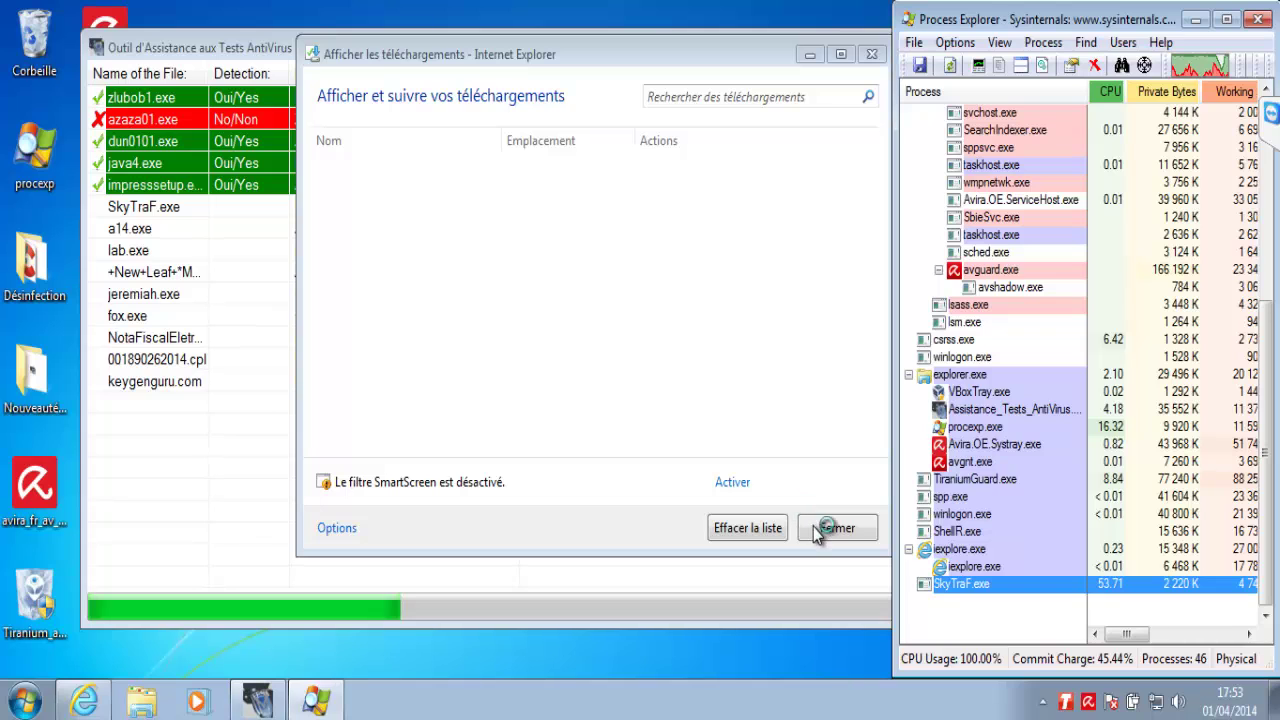
{"action": "left_click", "coordinate": [166, 208]}
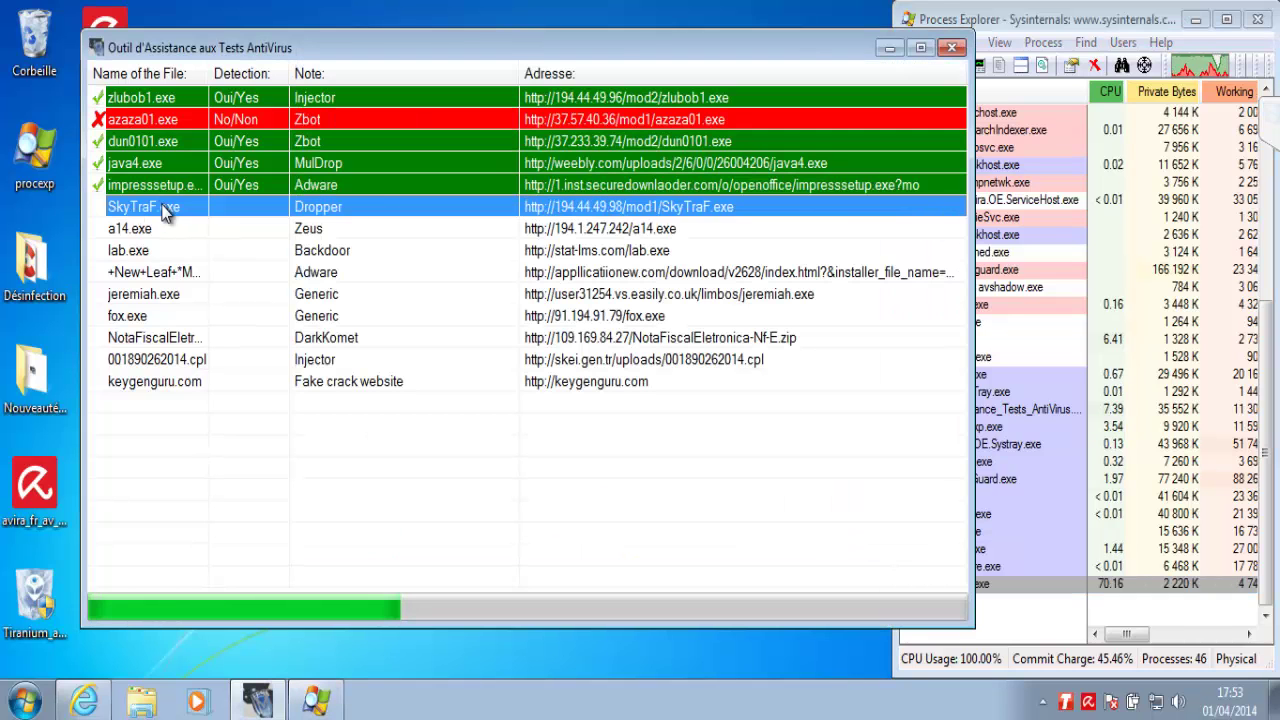
{"action": "right_click", "coordinate": [163, 207]}
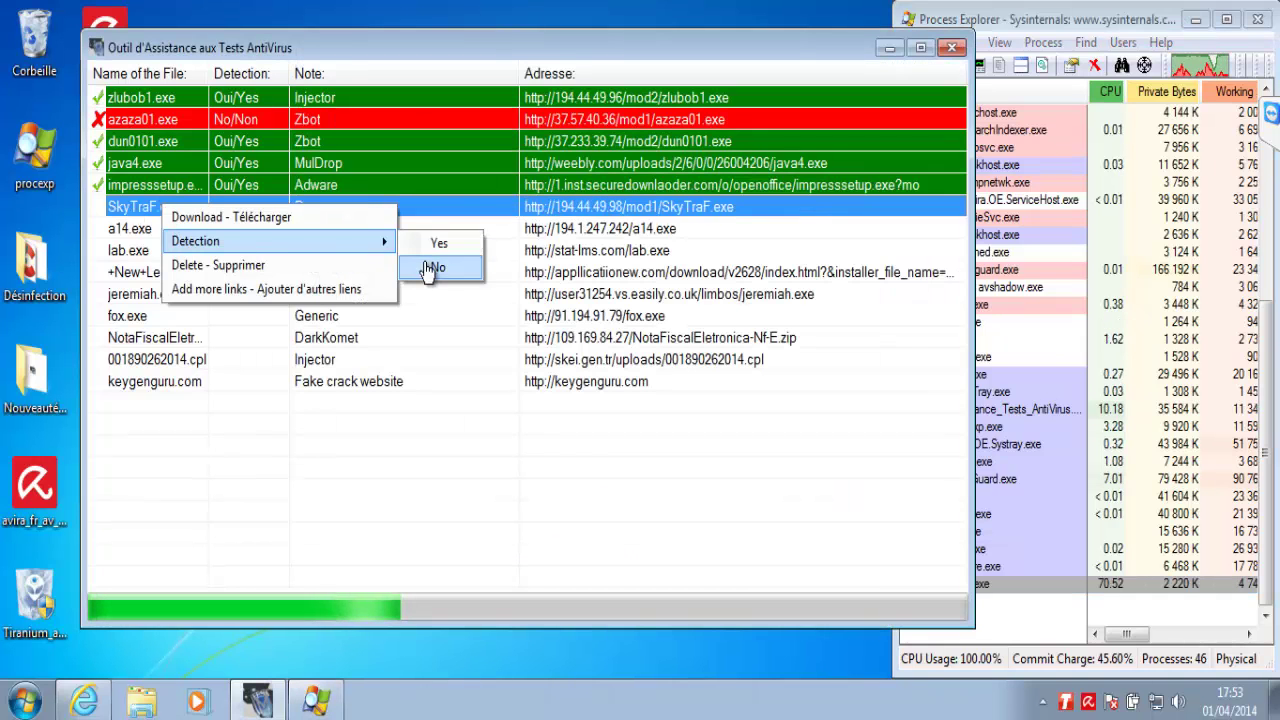
{"action": "left_click", "coordinate": [430, 266]}
- Download and try to run the a14.exe sample, delete it from Avira's alert, cancel the refused copy, and select the avscan.exe process
{"action": "left_click", "coordinate": [329, 232]}
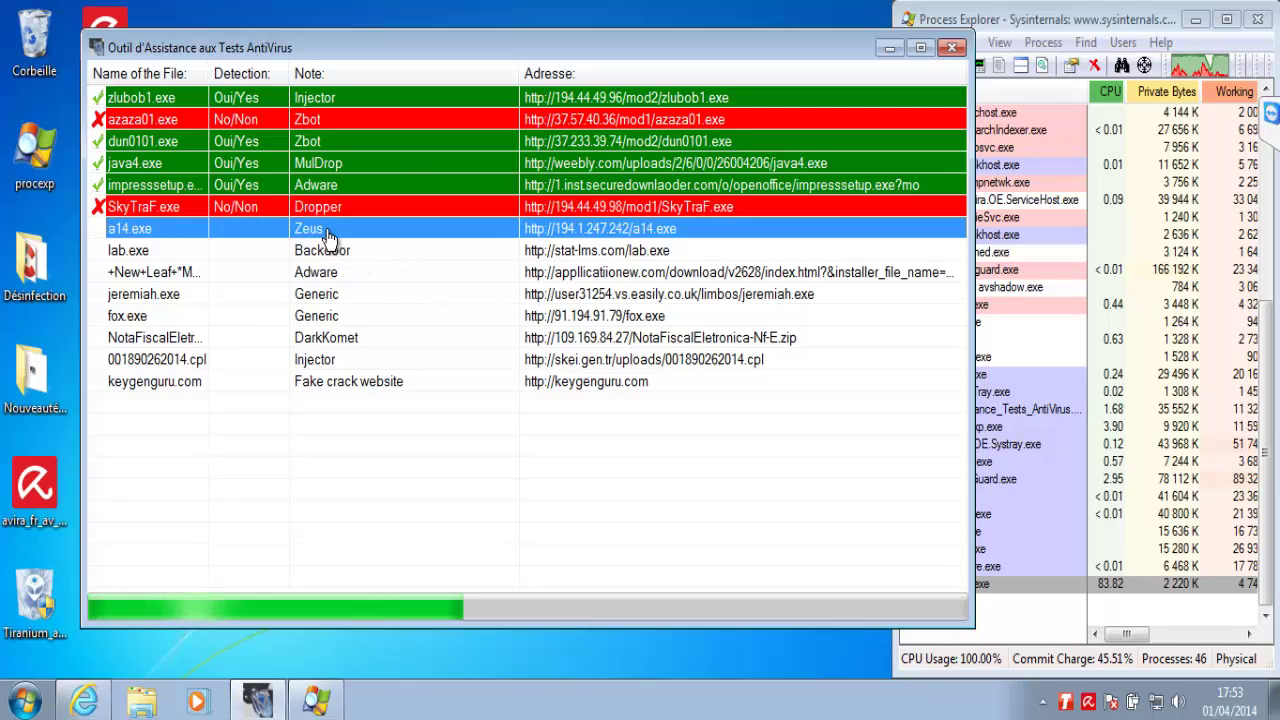
{"action": "right_click", "coordinate": [328, 231]}
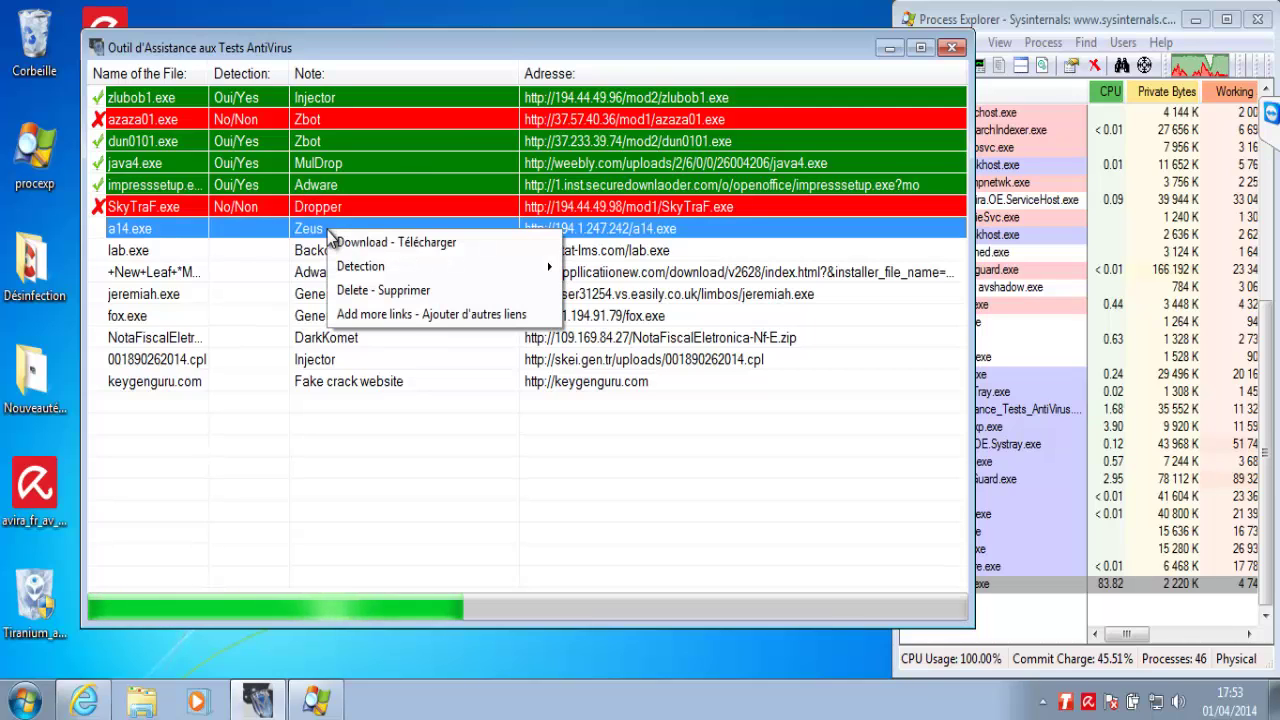
{"action": "left_click", "coordinate": [433, 247]}
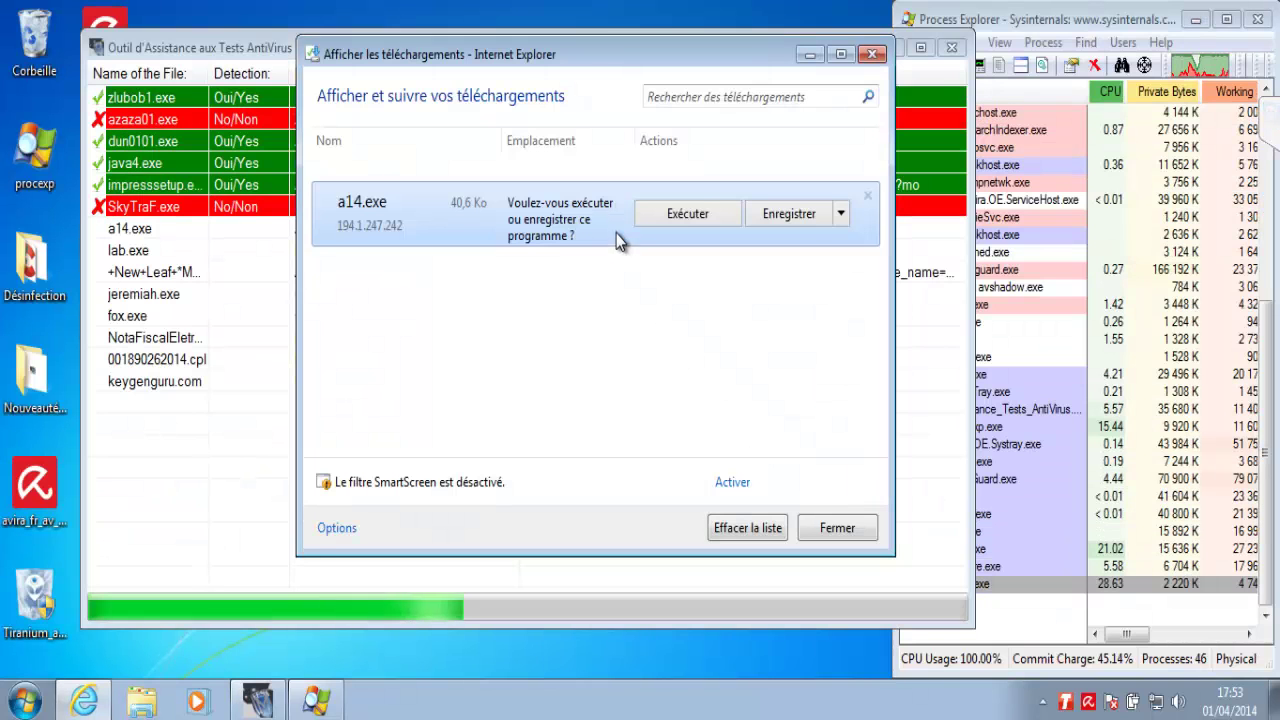
{"action": "left_click", "coordinate": [688, 213]}
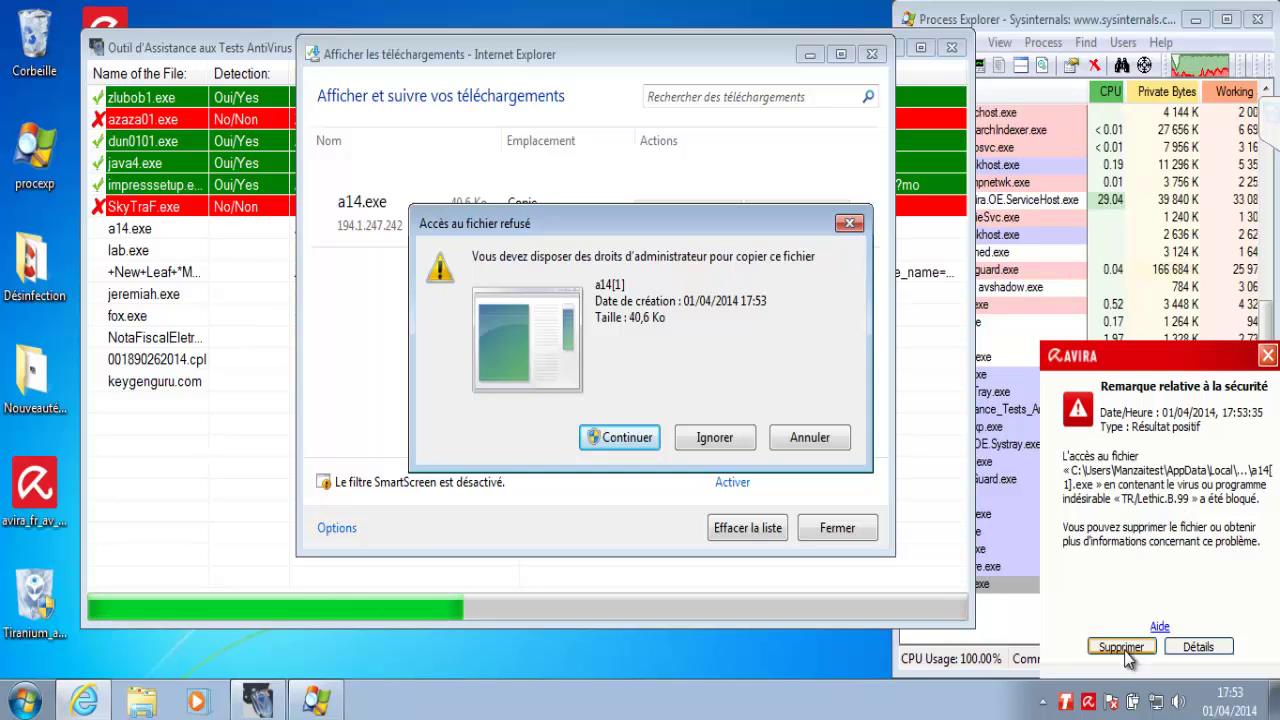
{"action": "left_click", "coordinate": [1122, 648]}
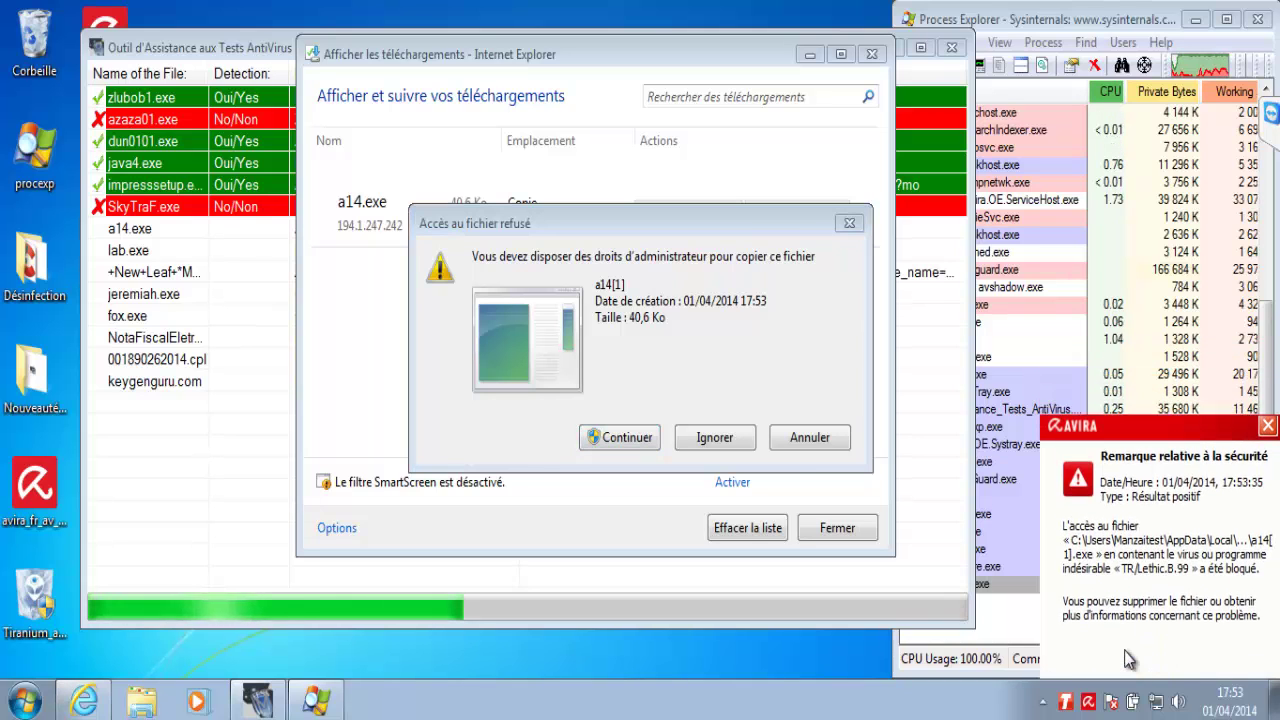
{"action": "left_click", "coordinate": [809, 437]}
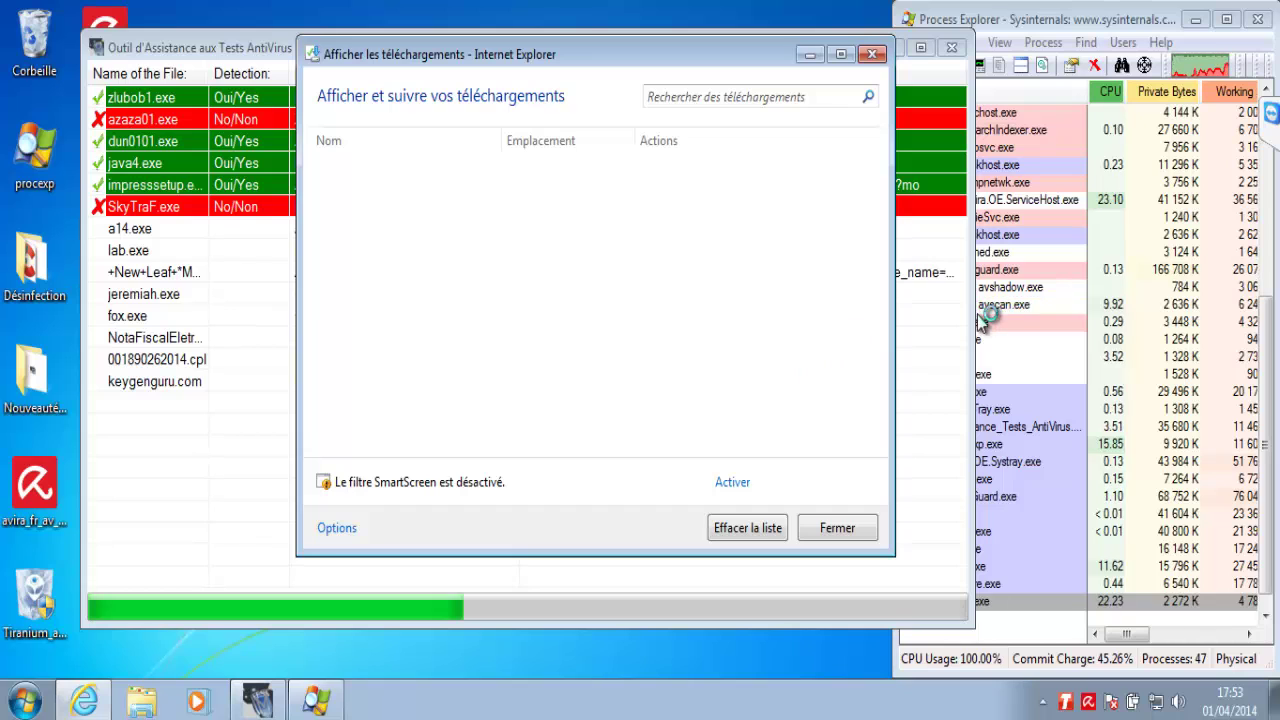
{"action": "left_click", "coordinate": [1010, 308]}
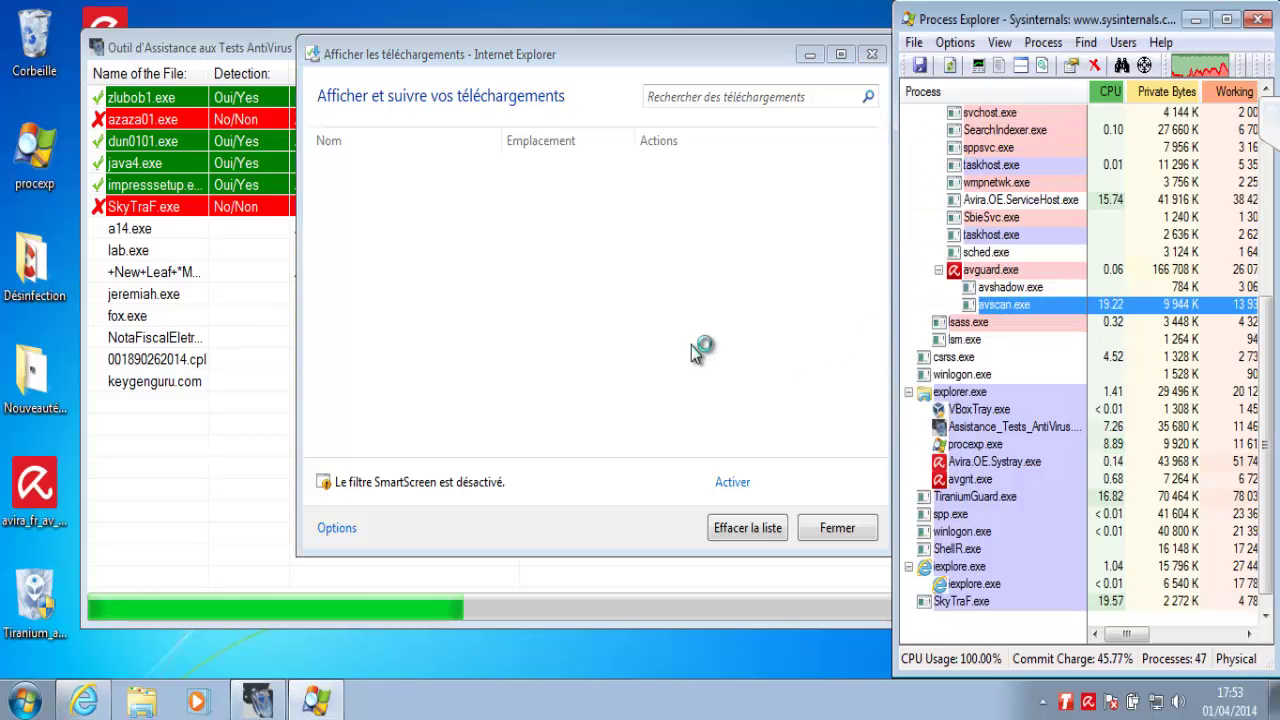
- Set the detection of a14.exe to Yes in Outil d'Assistance aux Tests AntiVirus
{"action": "left_click", "coordinate": [139, 230]}
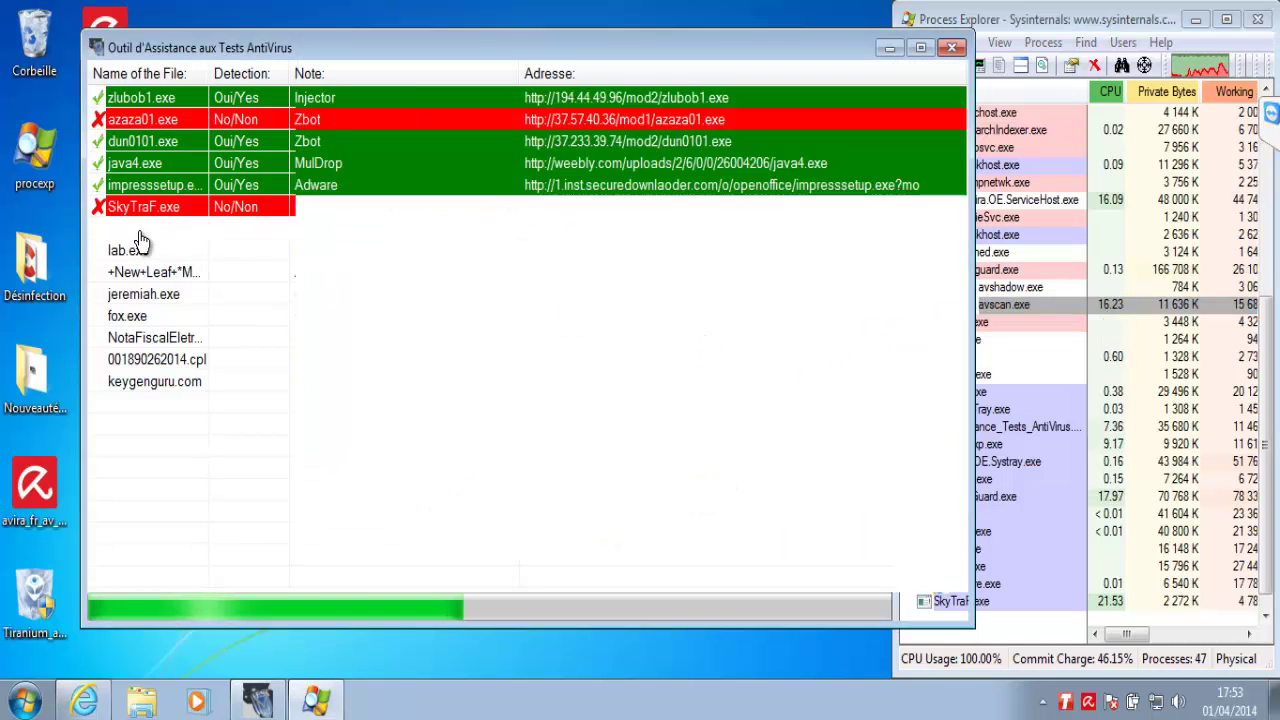
{"action": "right_click", "coordinate": [139, 232]}
{"action": "mouse_move", "coordinate": [333, 278]}
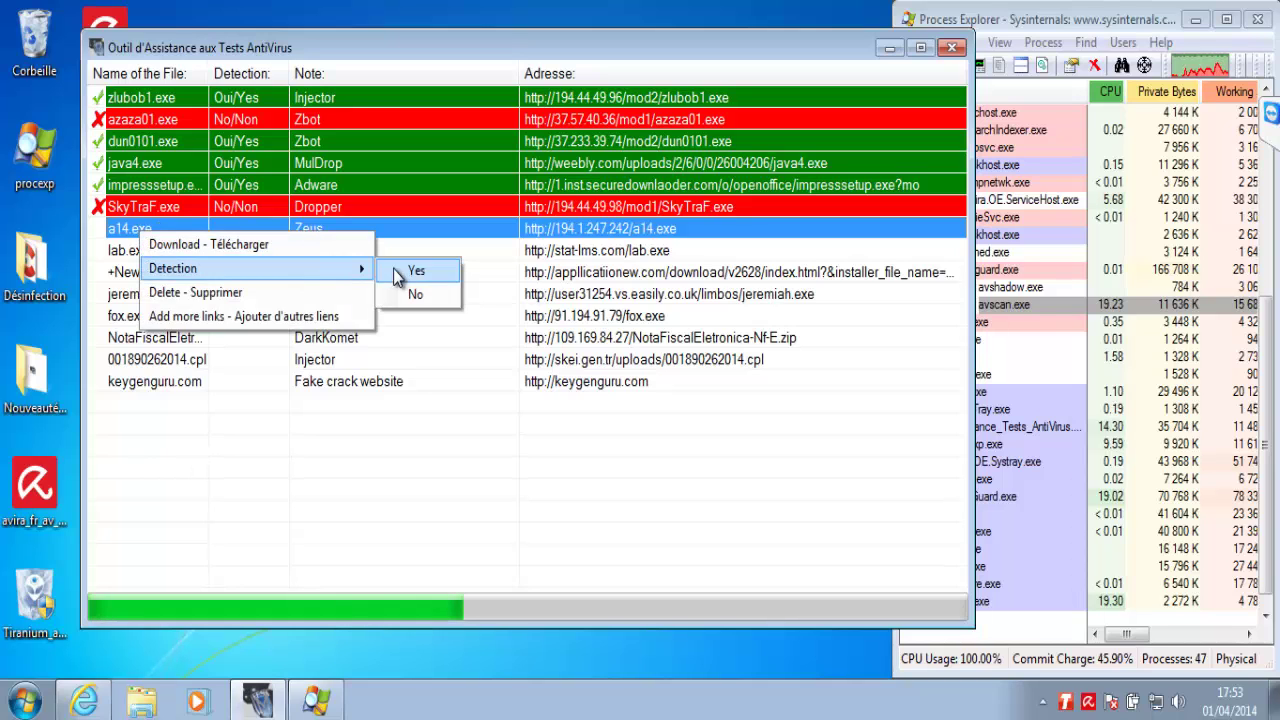
{"action": "left_click", "coordinate": [393, 268]}
- Download the lab.exe sample, run it despite the unverified publisher, and check the avscan.exe process in Process Explorer
{"action": "right_click", "coordinate": [343, 253]}
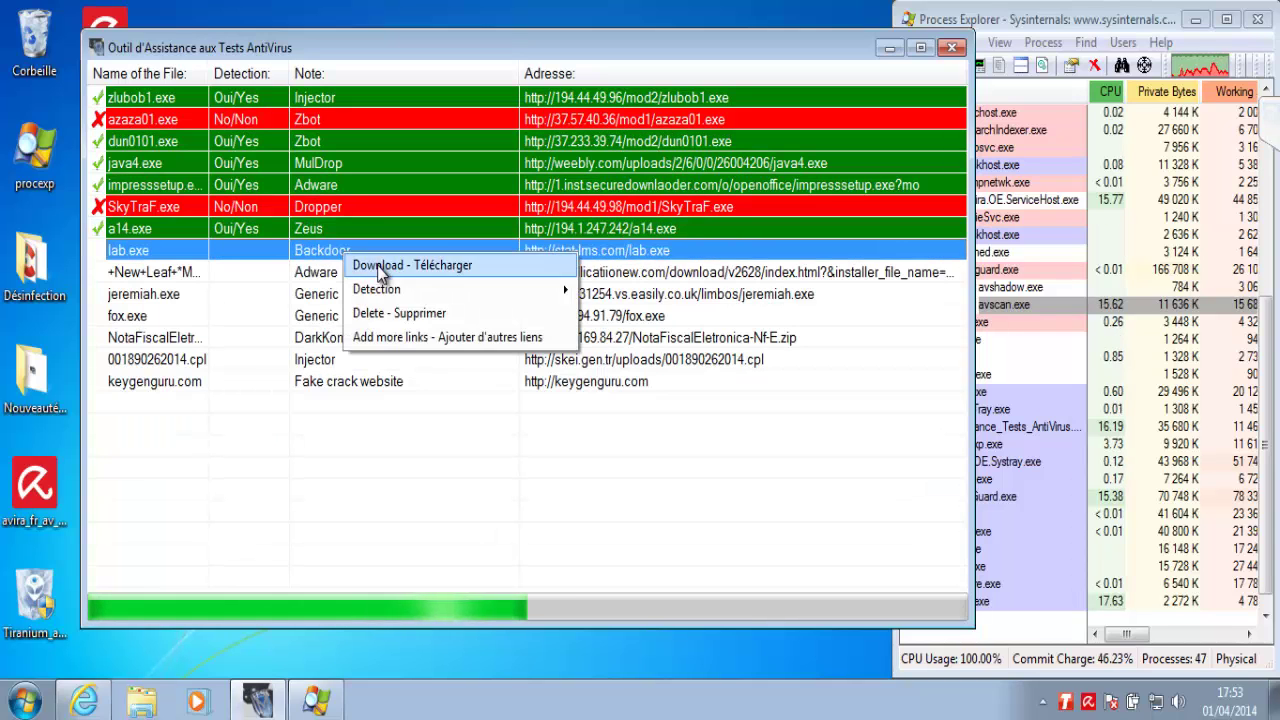
{"action": "left_click", "coordinate": [381, 268]}
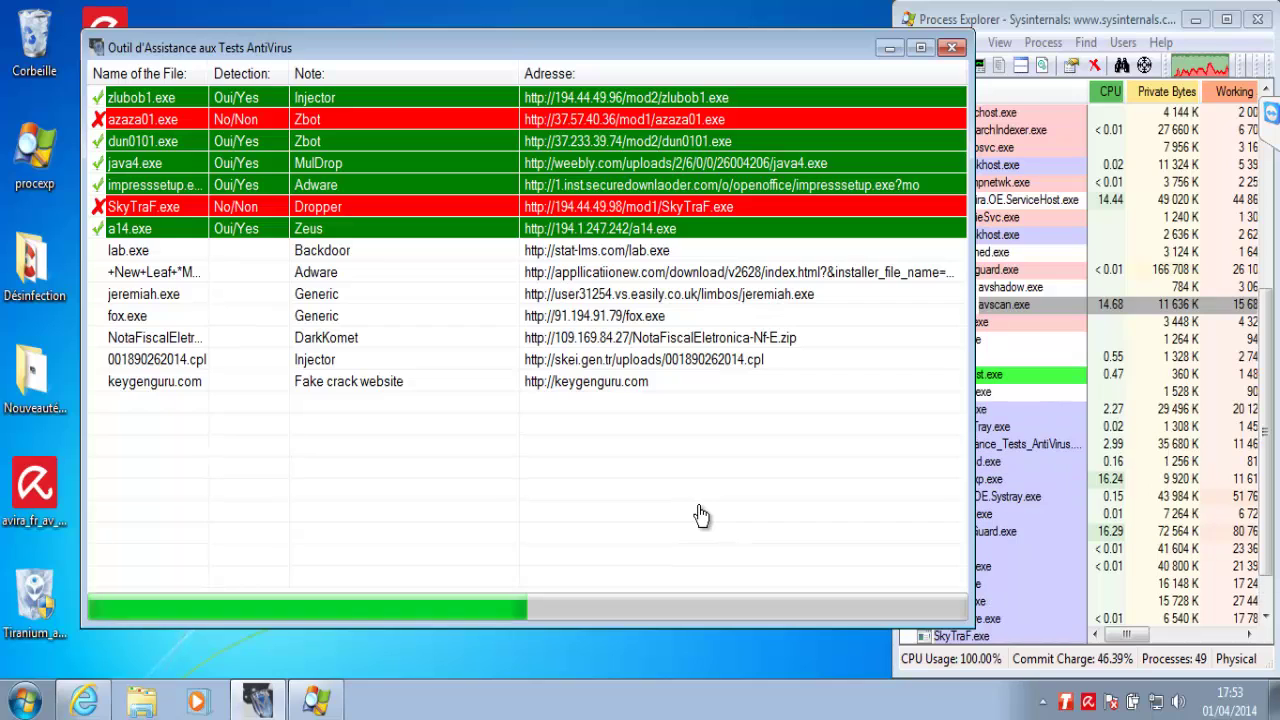
{"action": "left_click", "coordinate": [1035, 468]}
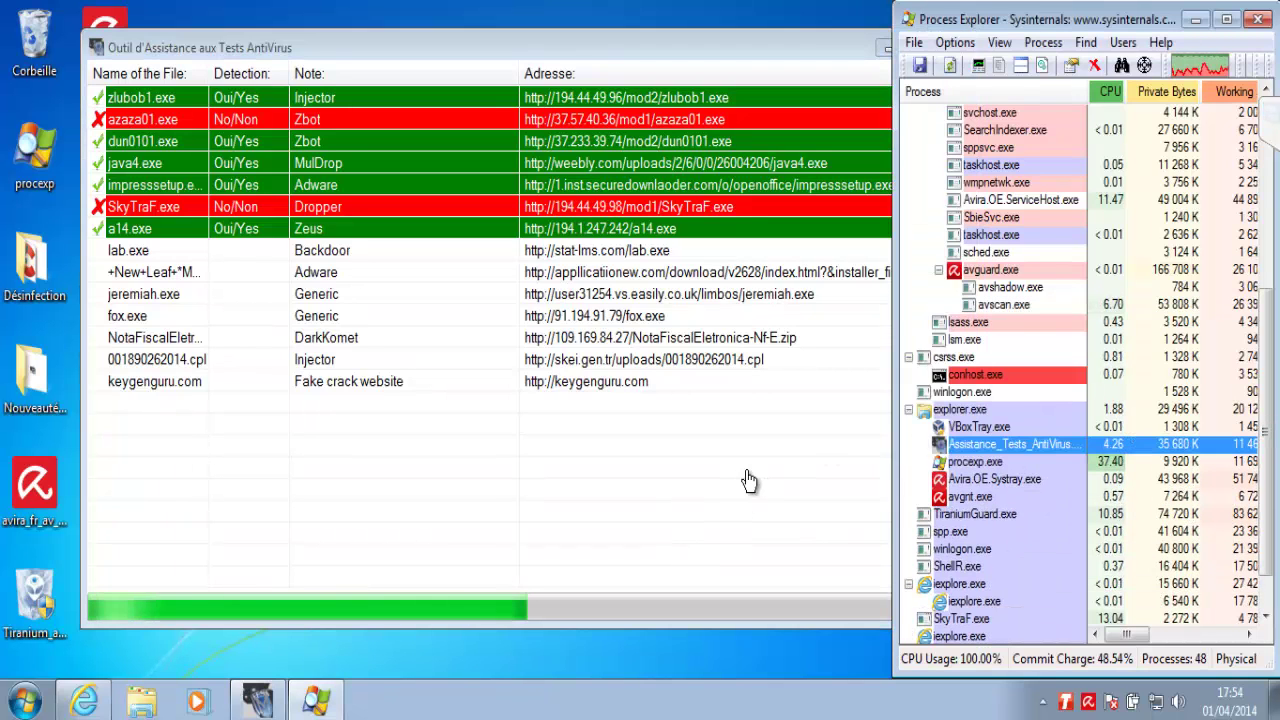
{"action": "left_click", "coordinate": [1268, 603]}
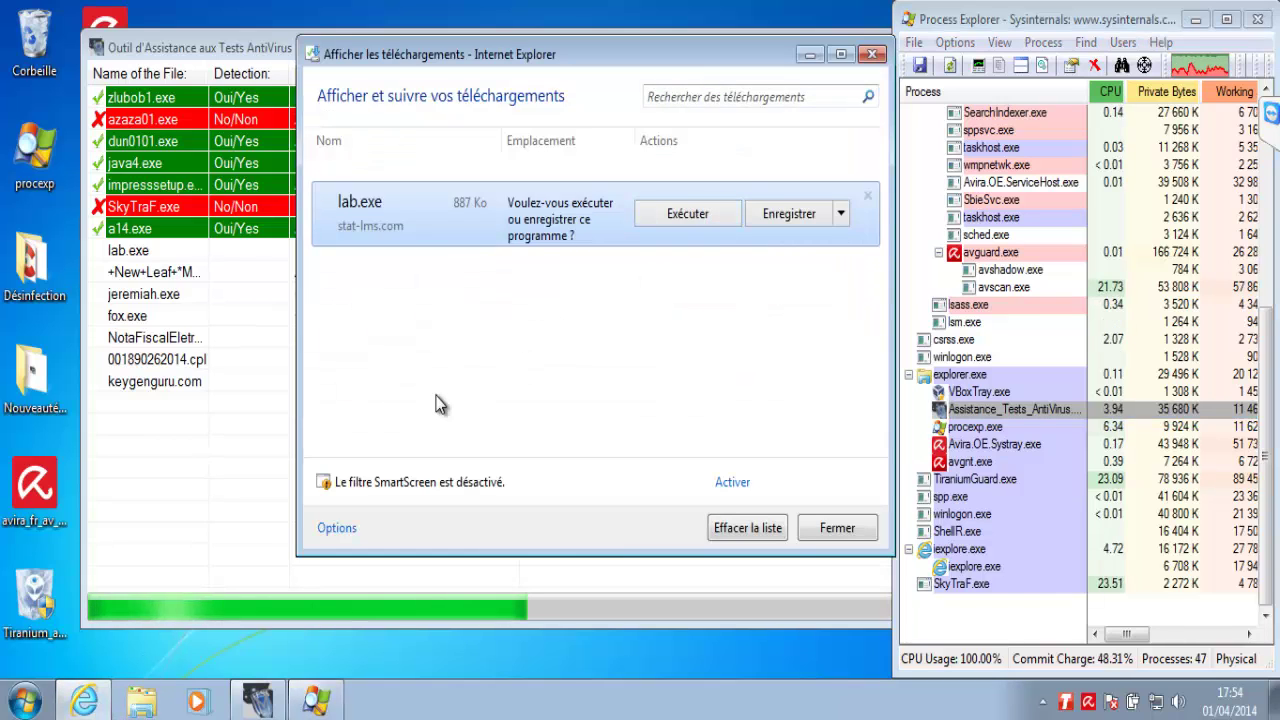
{"action": "left_click", "coordinate": [674, 221]}
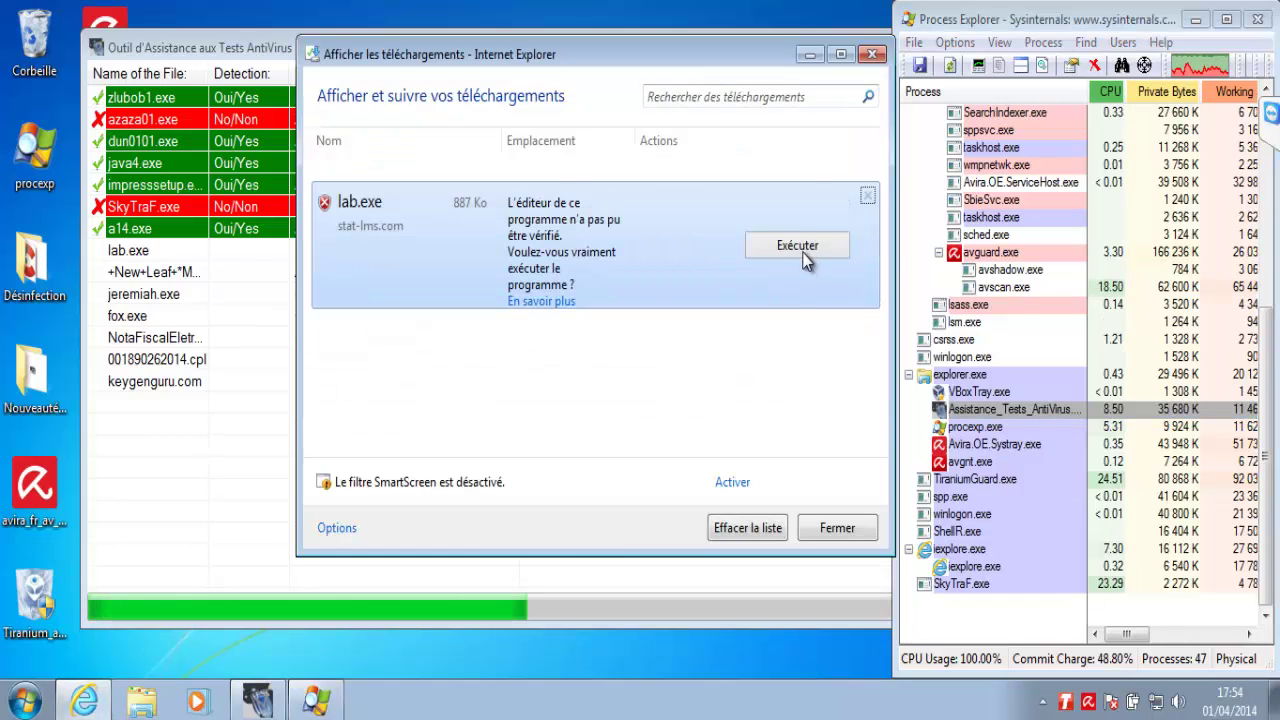
{"action": "left_click", "coordinate": [752, 244]}
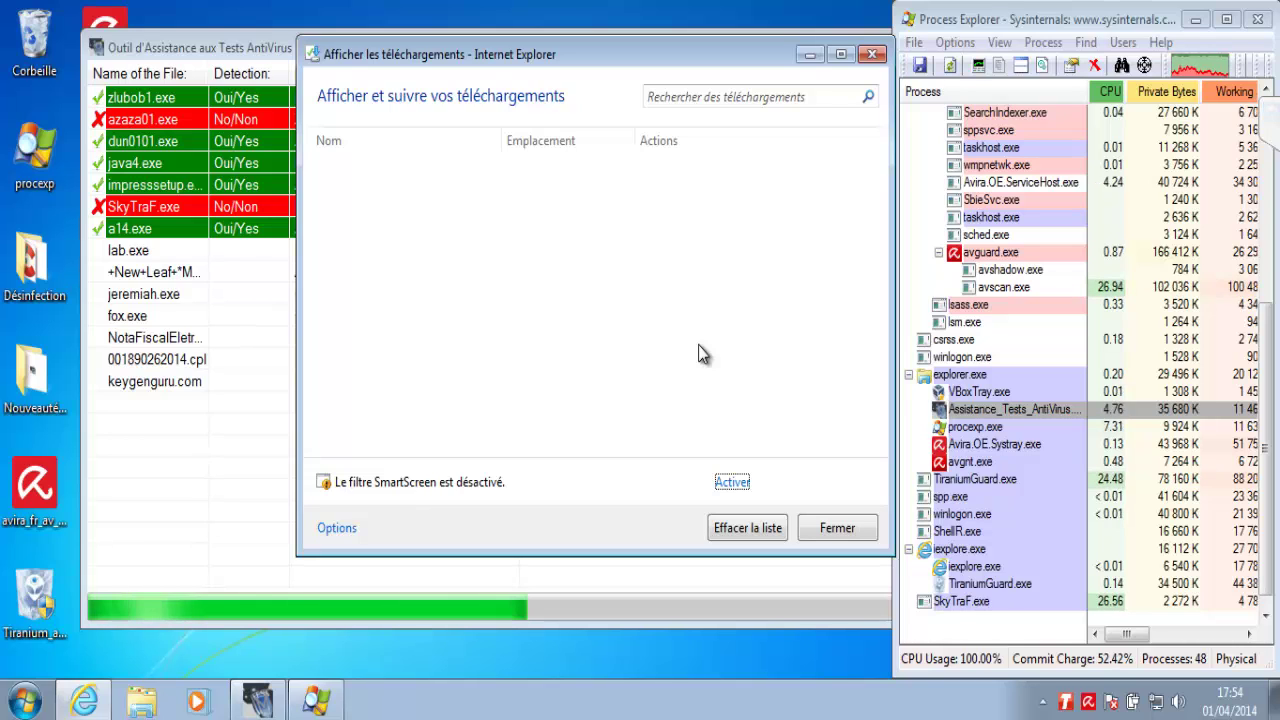
{"action": "left_click", "coordinate": [1107, 289]}
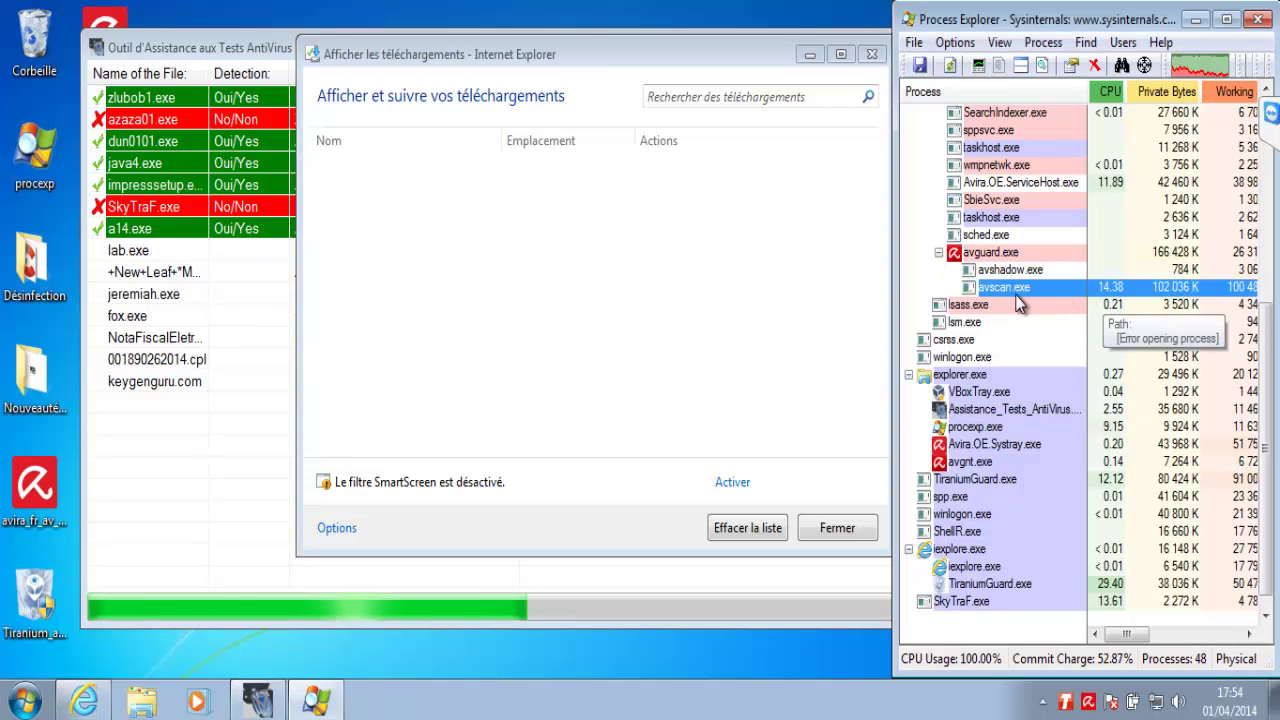
- Check the SkyTraF.exe and TiraniumGuard.exe processes in Process Explorer
{"action": "left_click", "coordinate": [1112, 603]}
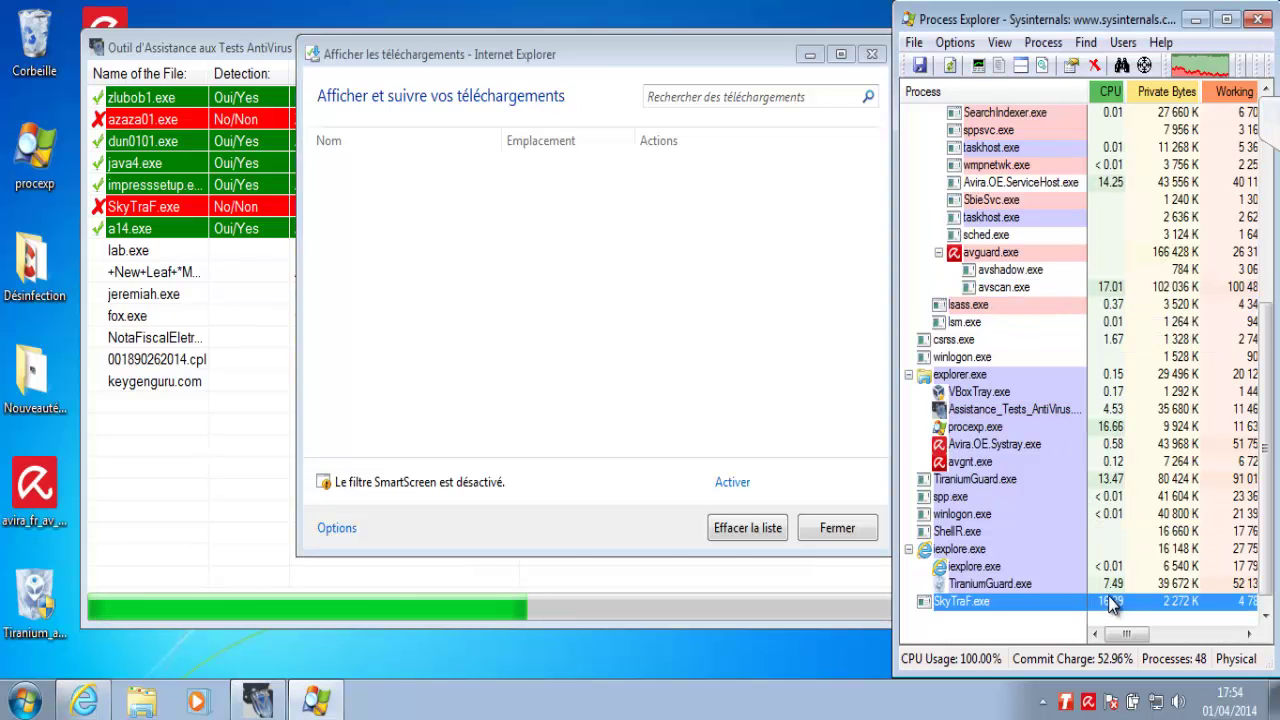
{"action": "left_click", "coordinate": [1112, 584]}
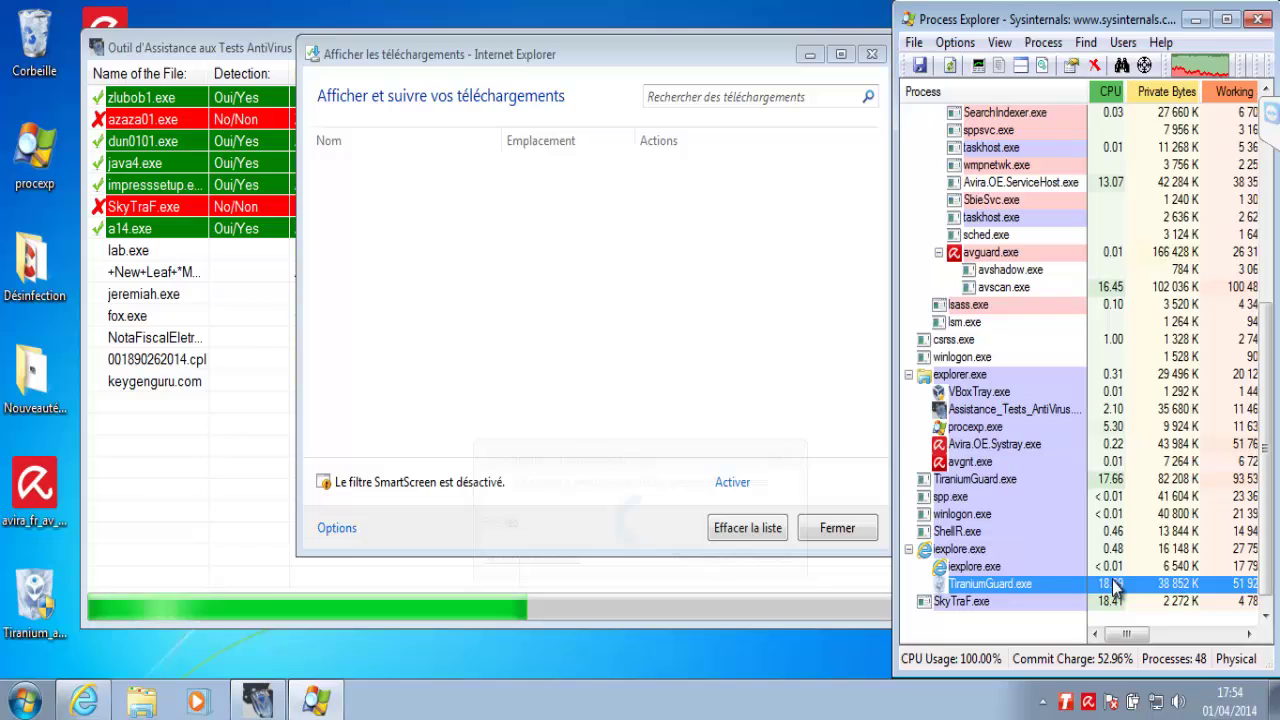
- Download the +New+Leaf adware sample, dismiss Tiranium's alert for lab.exe, and run the downloaded Download.exe
{"action": "left_click", "coordinate": [149, 272]}
{"action": "right_click", "coordinate": [155, 271]}
{"action": "left_click", "coordinate": [200, 281]}
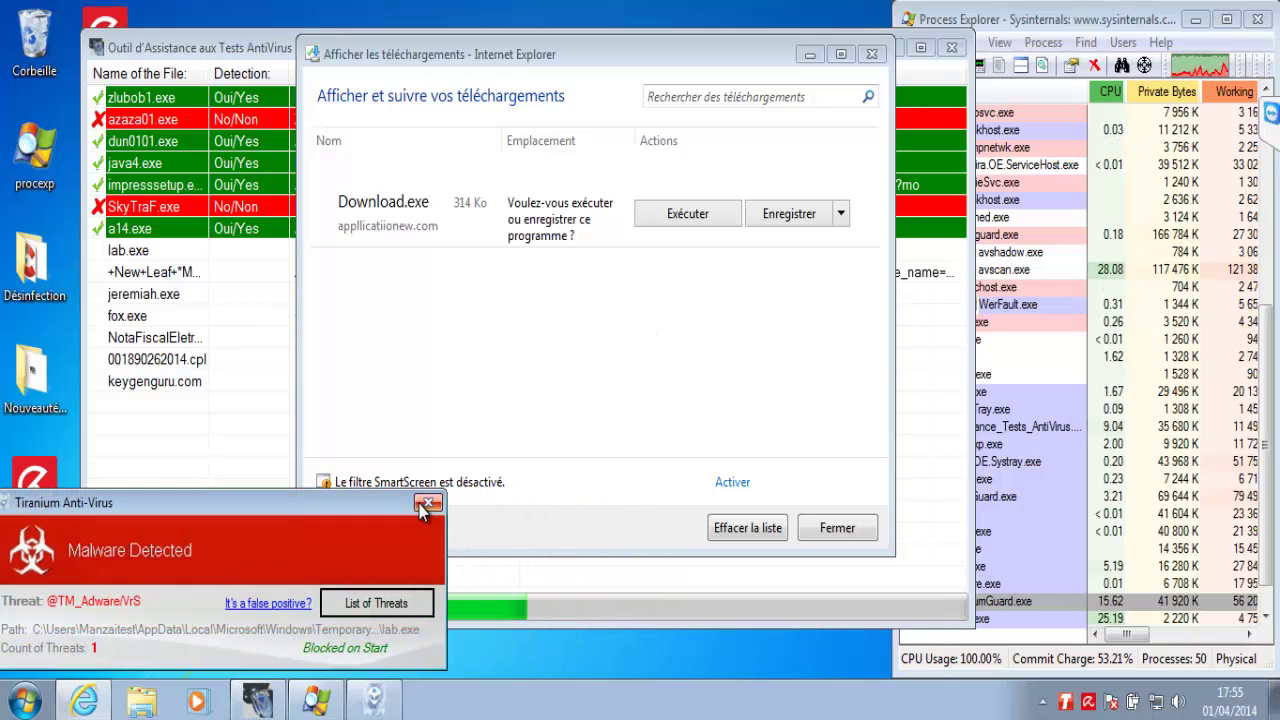
{"action": "left_click", "coordinate": [424, 506]}
{"action": "left_click", "coordinate": [663, 218]}
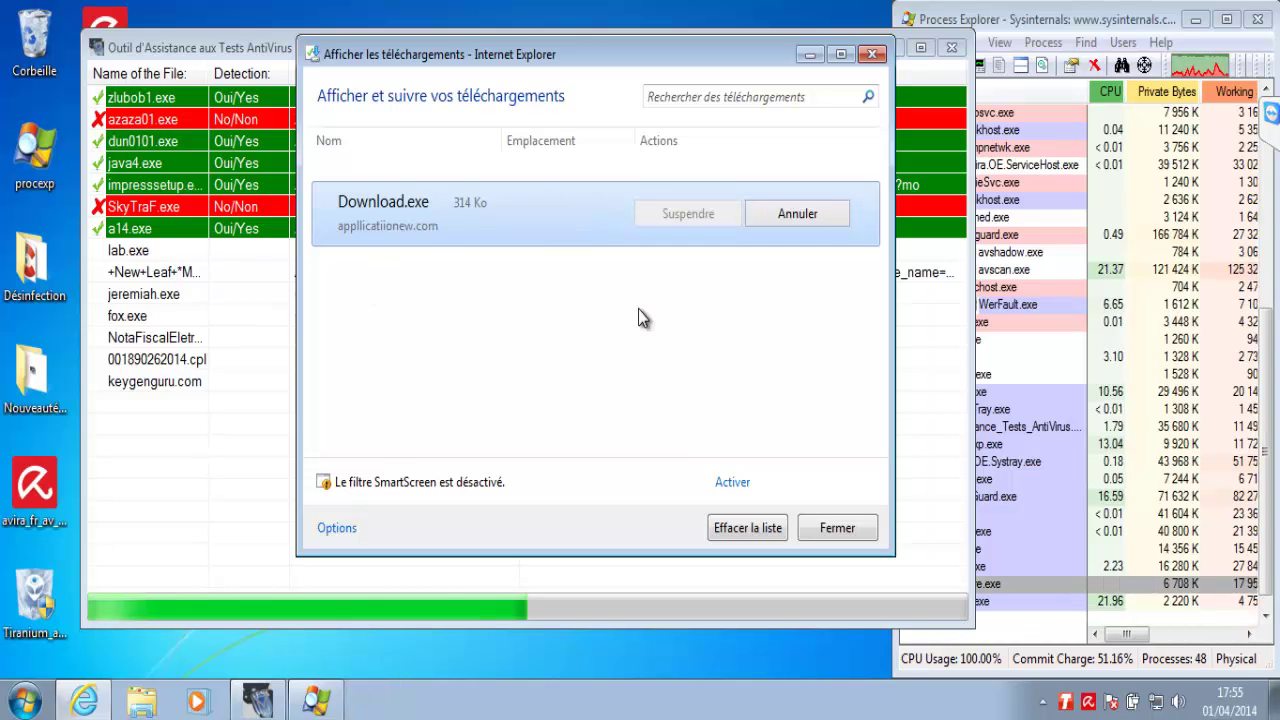
- Set the detection of lab.exe to Yes in Outil d'Assistance aux Tests AntiVirus
{"action": "left_click", "coordinate": [128, 251]}
{"action": "right_click", "coordinate": [140, 253]}
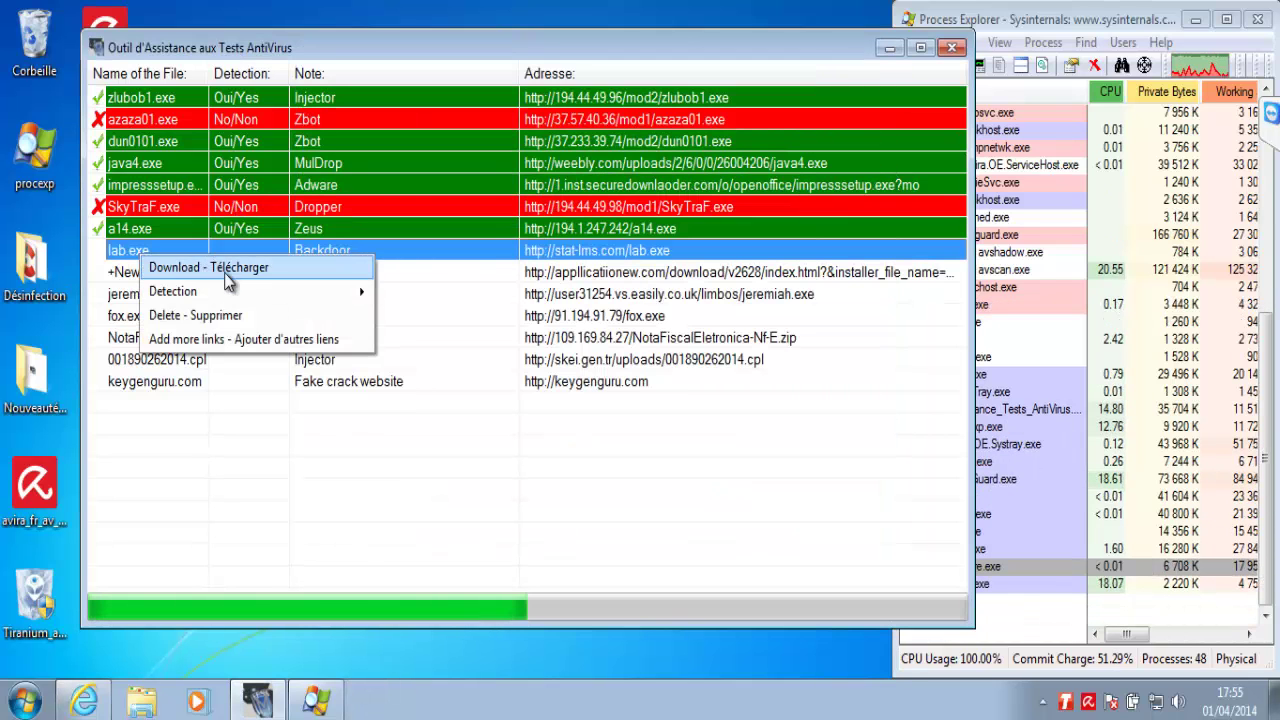
{"action": "mouse_move", "coordinate": [355, 291]}
{"action": "left_click", "coordinate": [405, 291]}
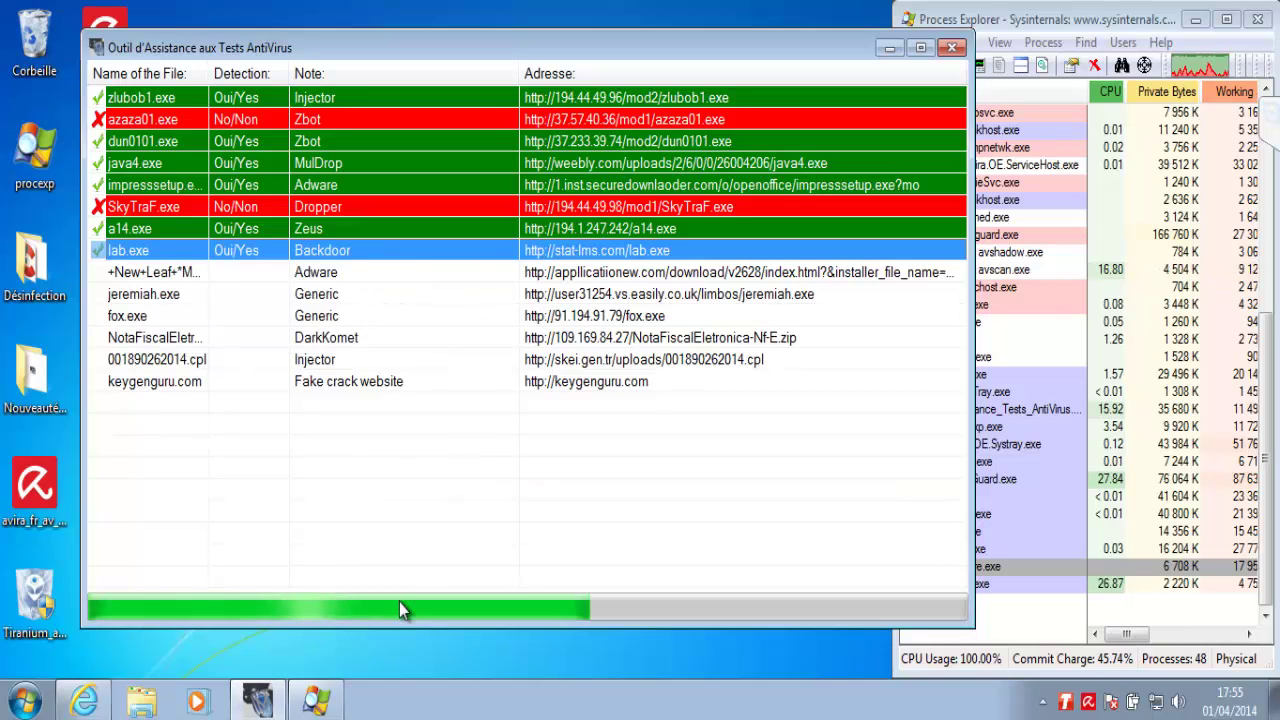
- Kill the SkyTraF.exe process in Process Explorer and dismiss Tiranium's malware alert for lab.exe
{"action": "left_click", "coordinate": [84, 700]}
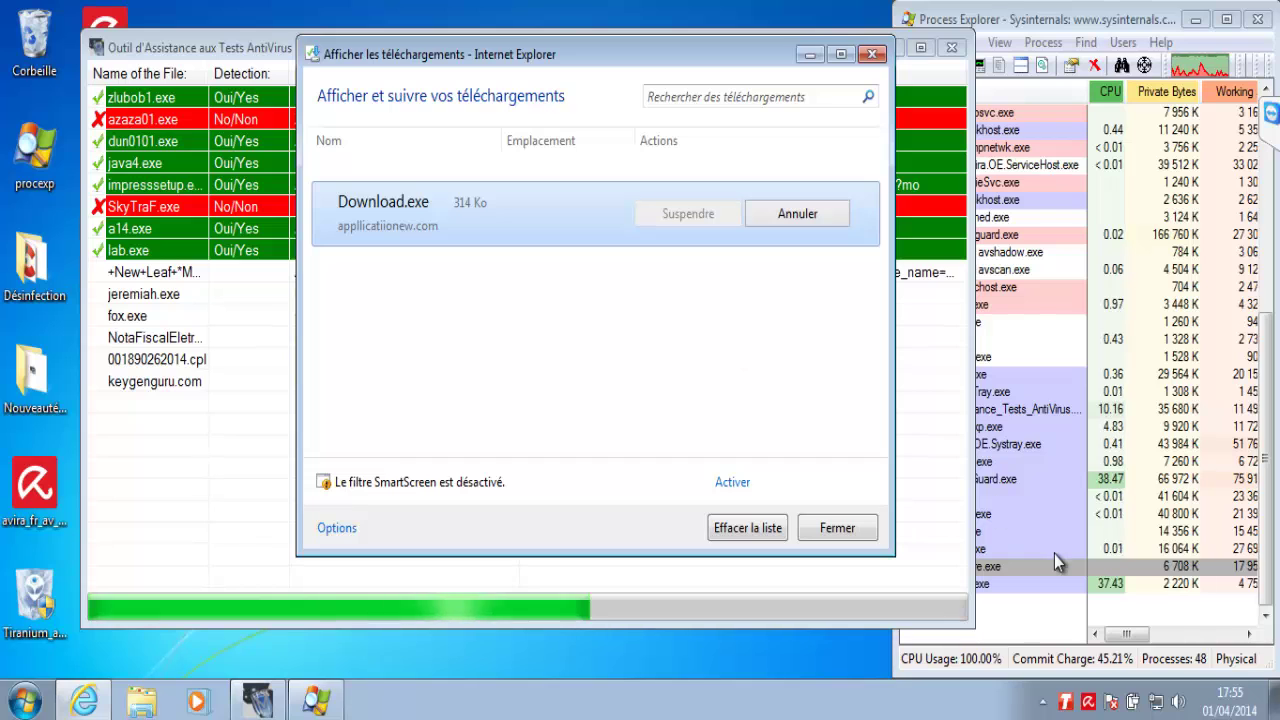
{"action": "left_click", "coordinate": [1112, 591]}
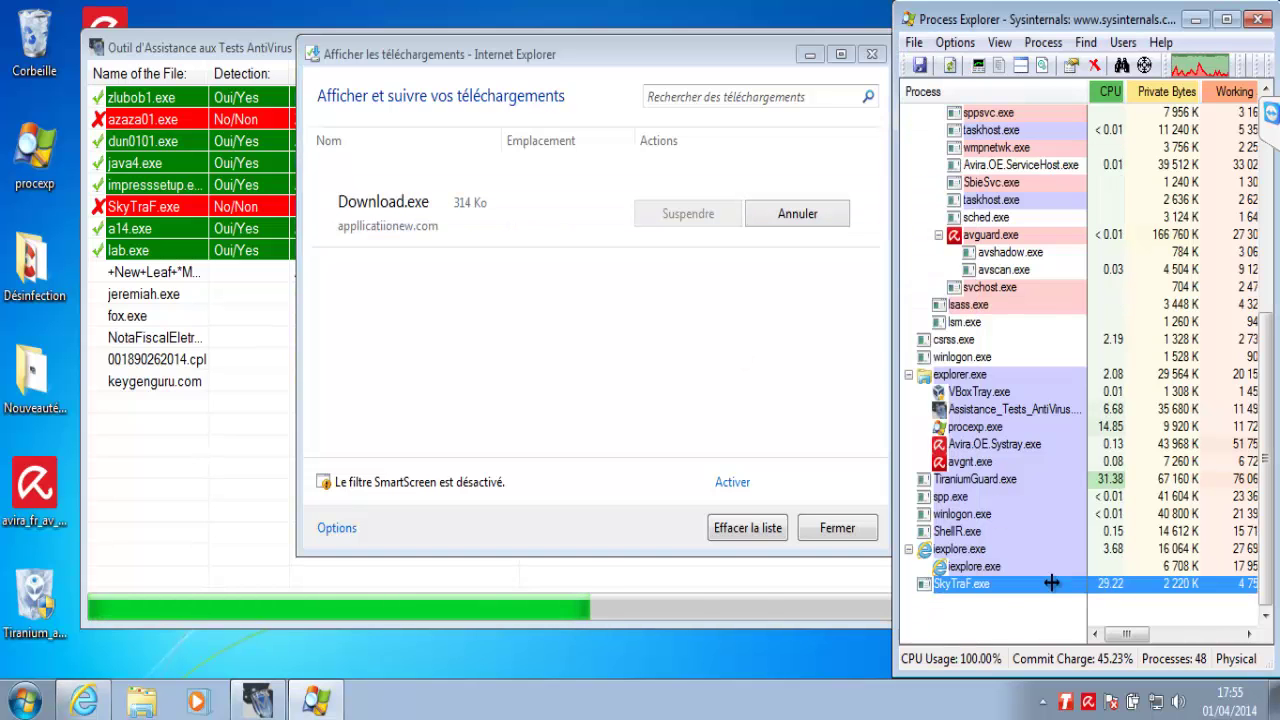
{"action": "right_click", "coordinate": [960, 585]}
{"action": "left_click", "coordinate": [1020, 407]}
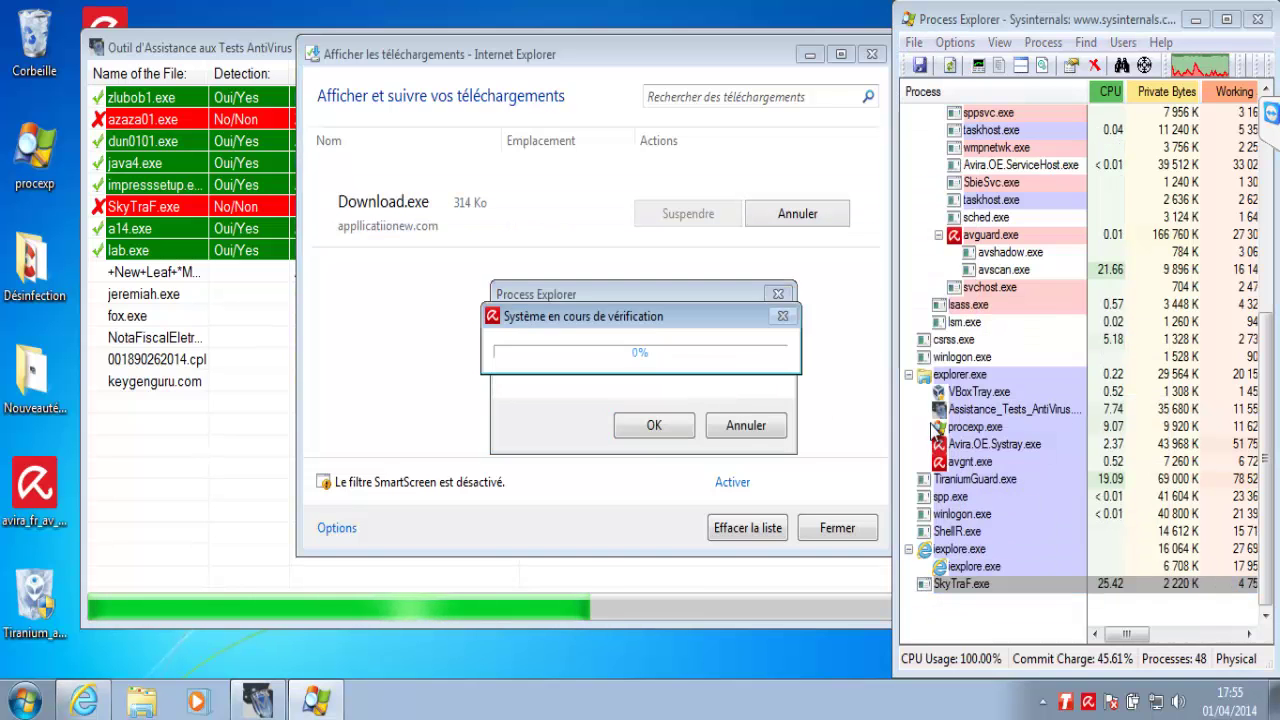
{"action": "left_click", "coordinate": [655, 426]}
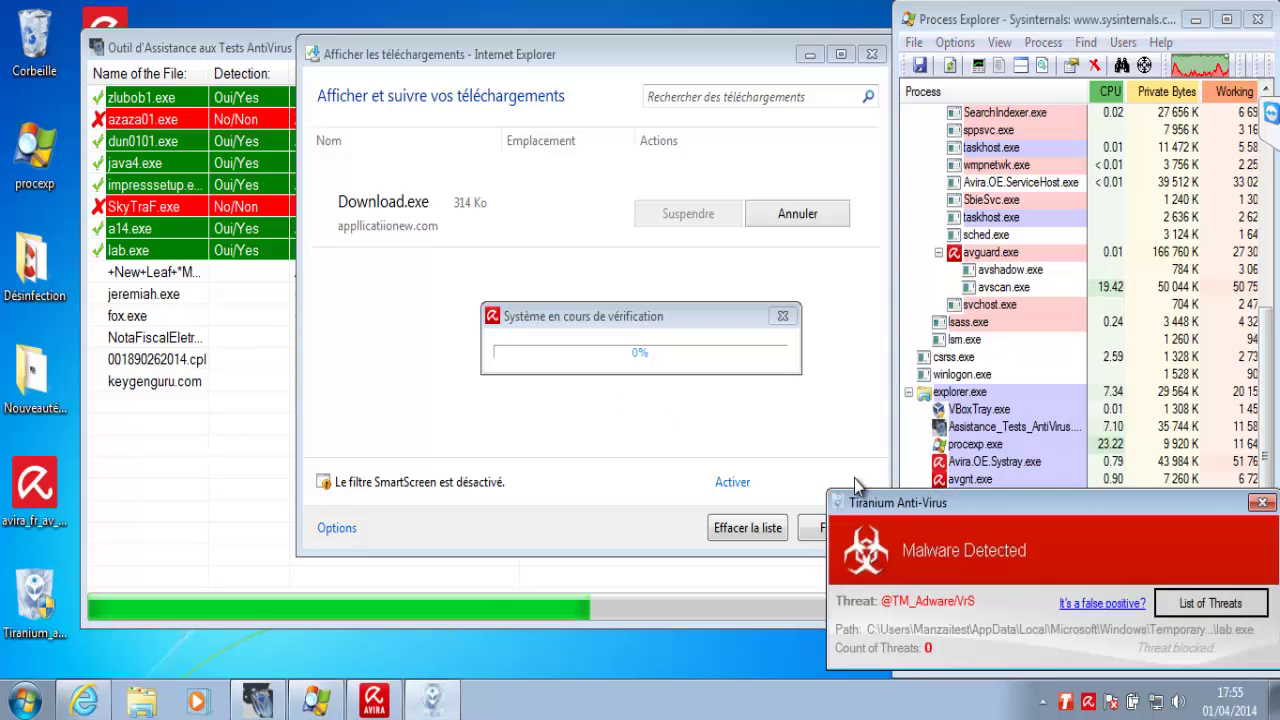
{"action": "left_click", "coordinate": [1266, 505]}
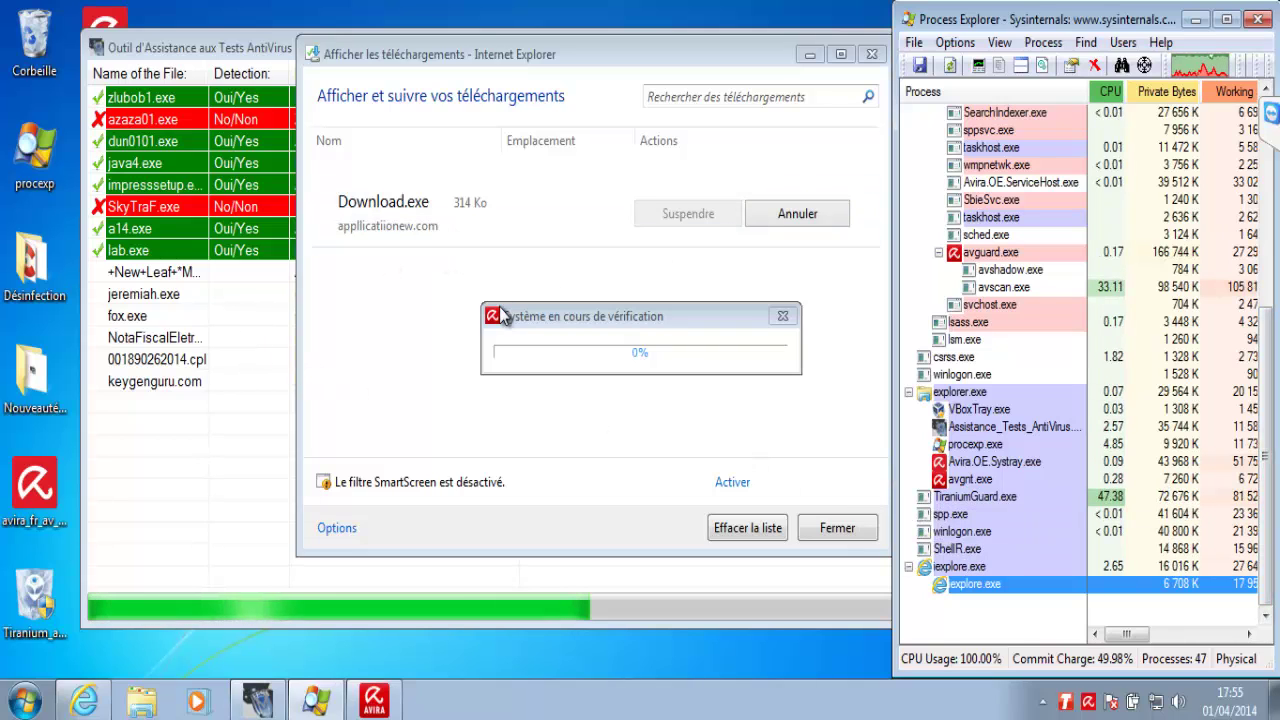
- Download the jeremiah.exe sample, try to run it, and cancel the refused file copy
{"action": "left_click", "coordinate": [160, 292]}
{"action": "right_click", "coordinate": [165, 314]}
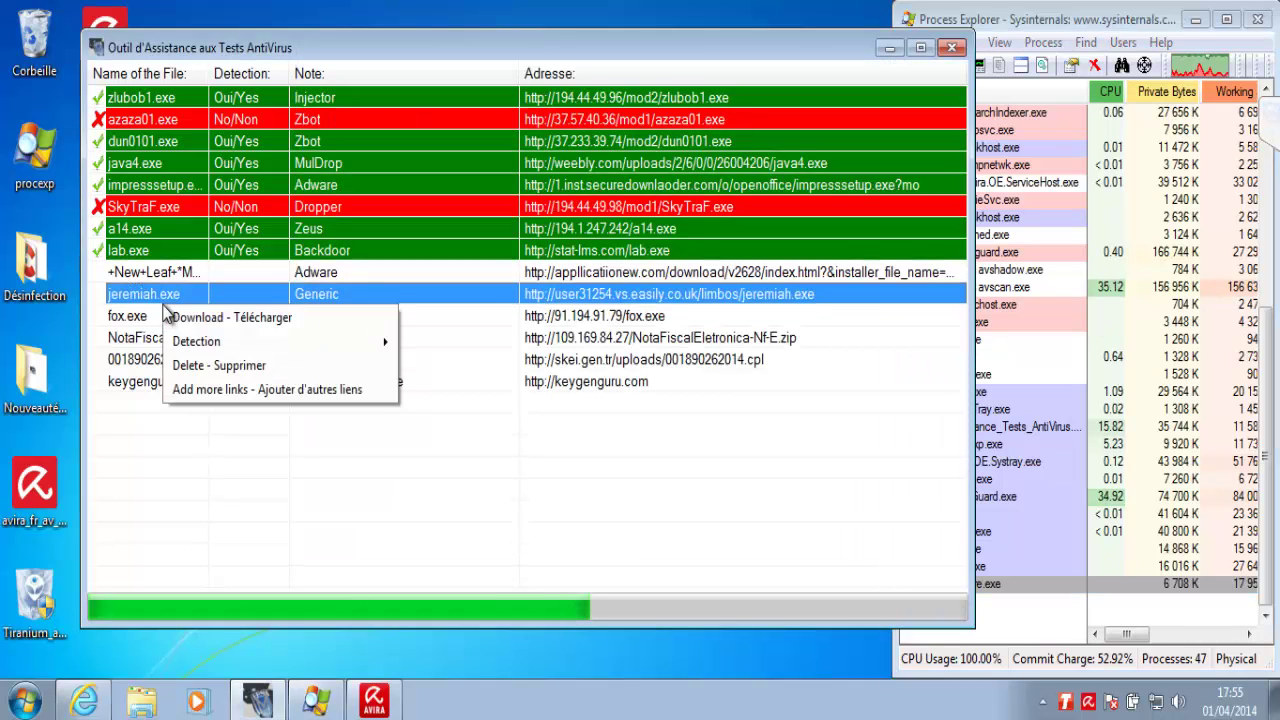
{"action": "left_click", "coordinate": [205, 318]}
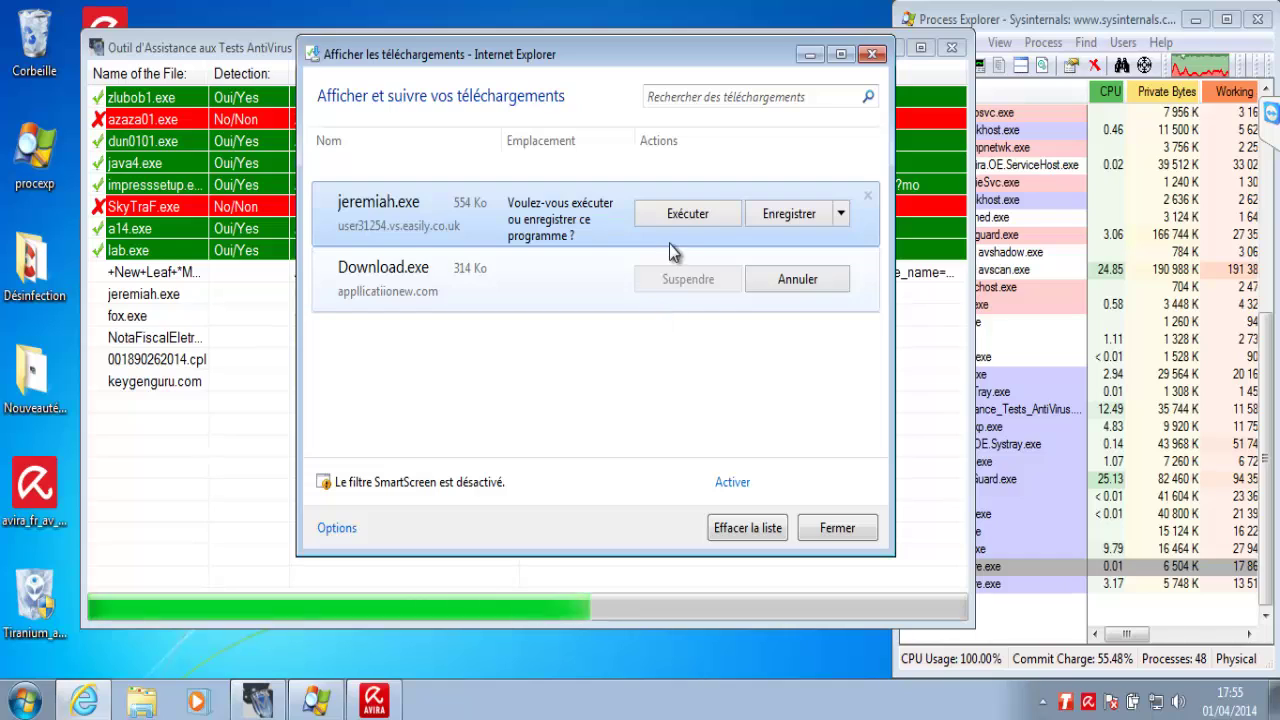
{"action": "left_click", "coordinate": [689, 213]}
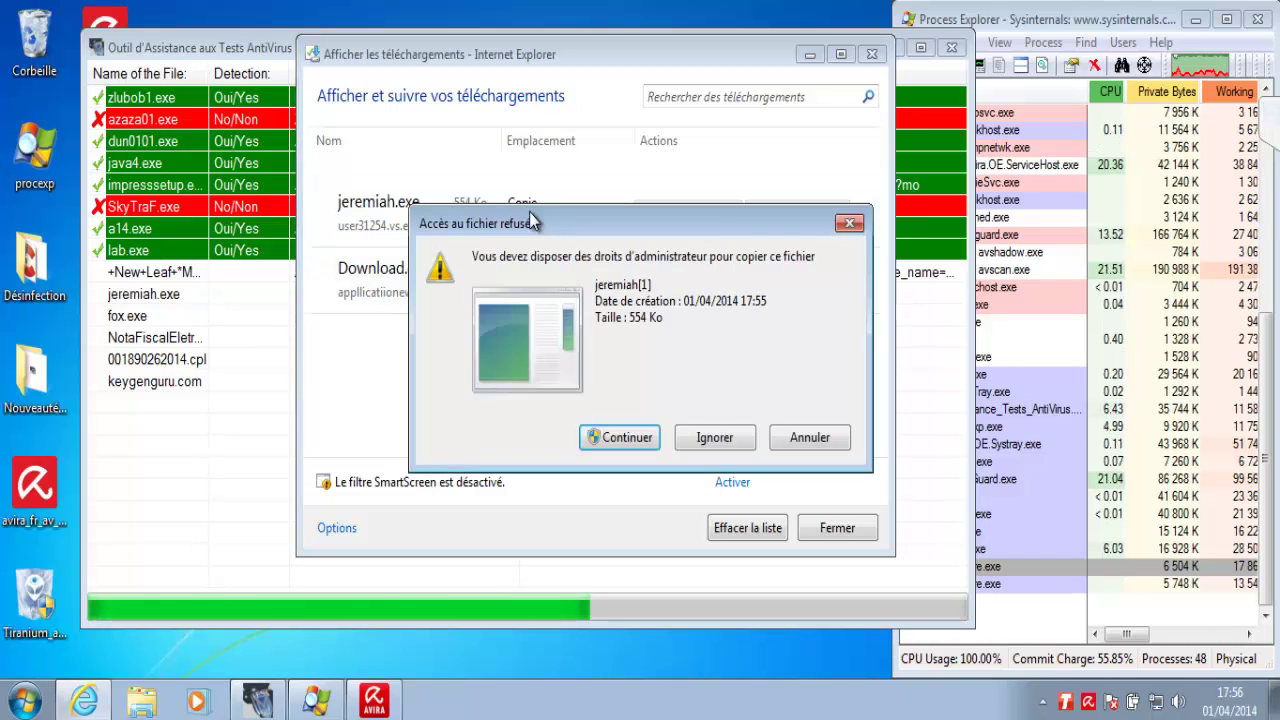
{"action": "left_click", "coordinate": [812, 442]}
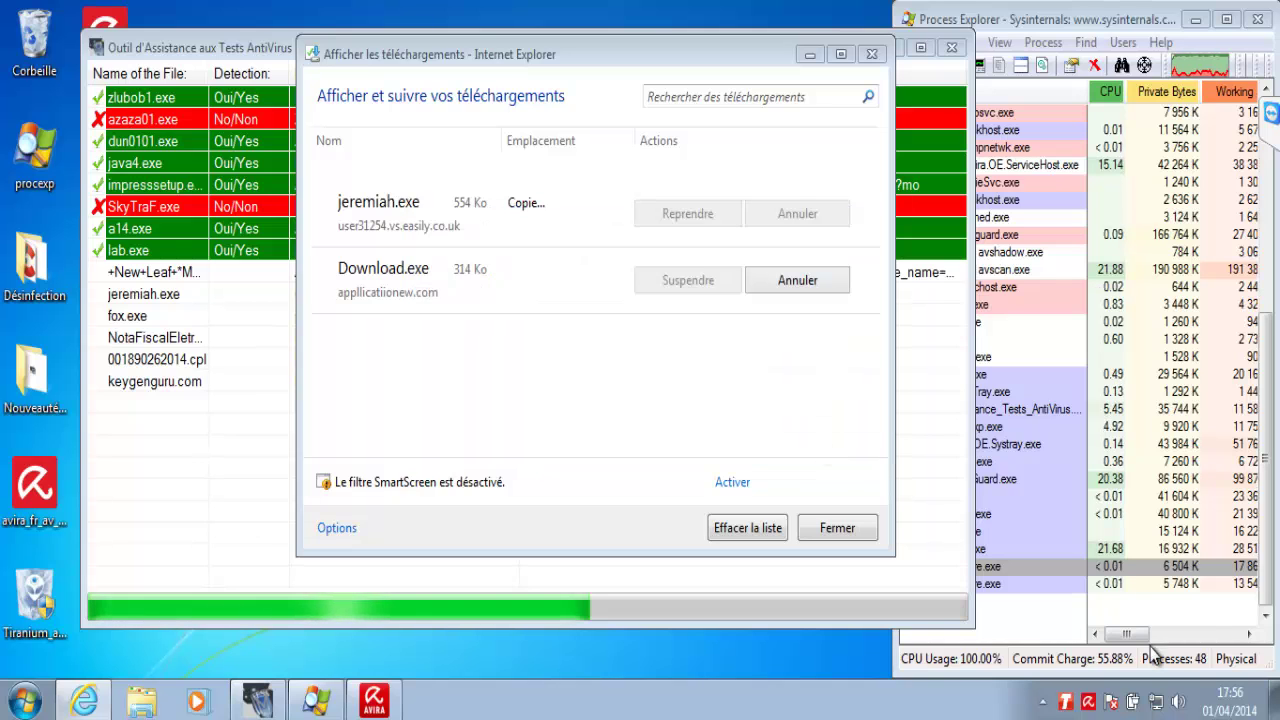
- Set the detection of jeremiah.exe to Yes in the sample list
{"action": "left_click", "coordinate": [166, 296]}
{"action": "right_click", "coordinate": [164, 296]}
{"action": "mouse_move", "coordinate": [323, 333]}
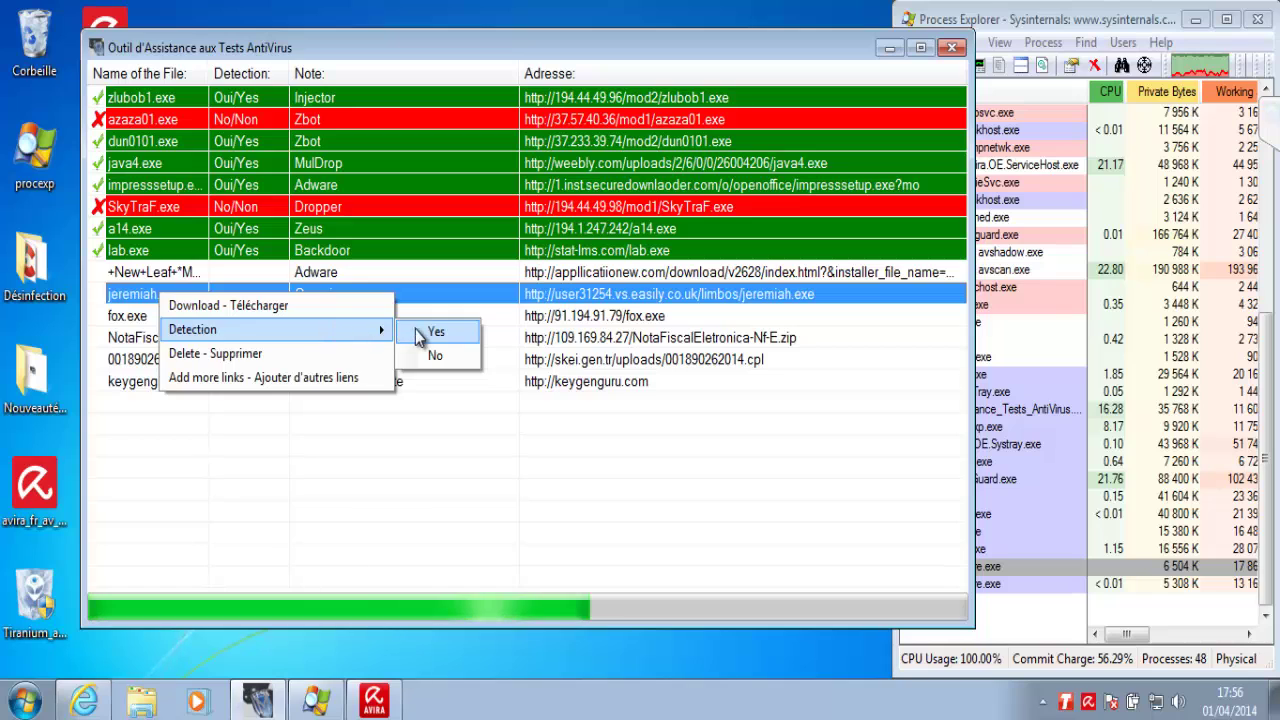
{"action": "left_click", "coordinate": [436, 331]}
- Download the fox.exe sample, try to run it, and cancel the refused file copy
{"action": "left_click", "coordinate": [334, 316]}
{"action": "right_click", "coordinate": [333, 314]}
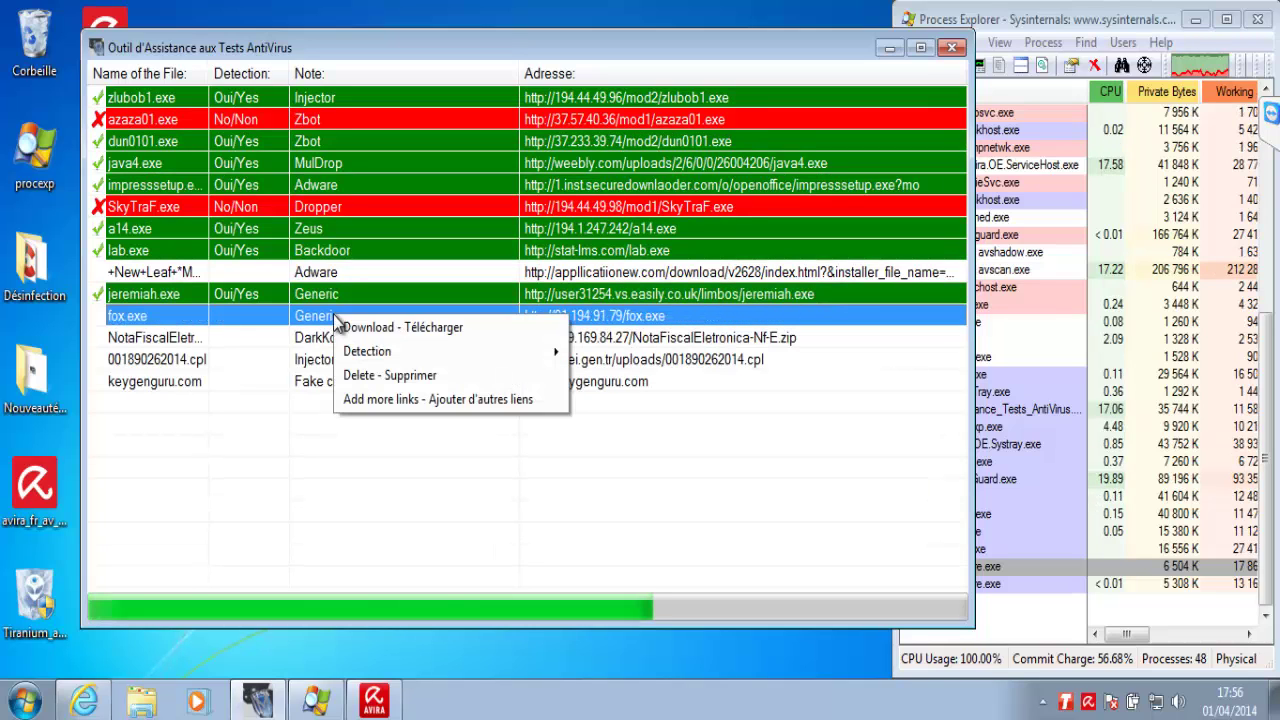
{"action": "left_click", "coordinate": [388, 330]}
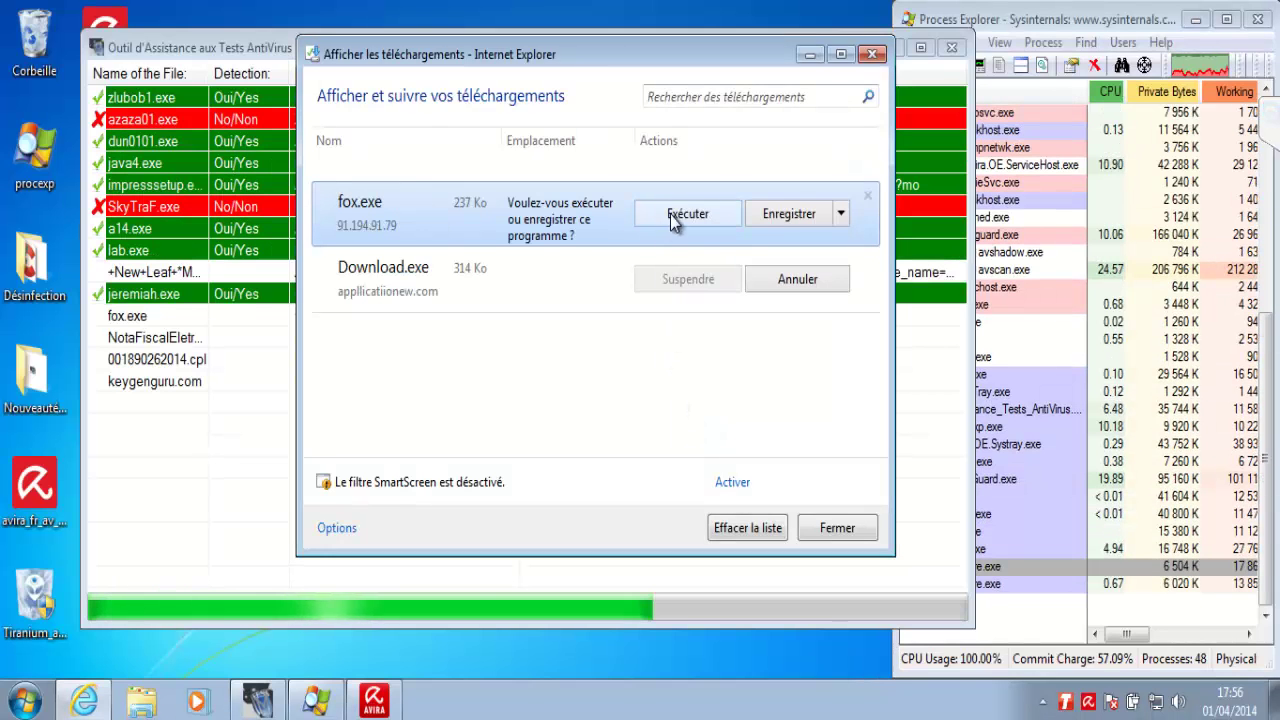
{"action": "left_click", "coordinate": [684, 212]}
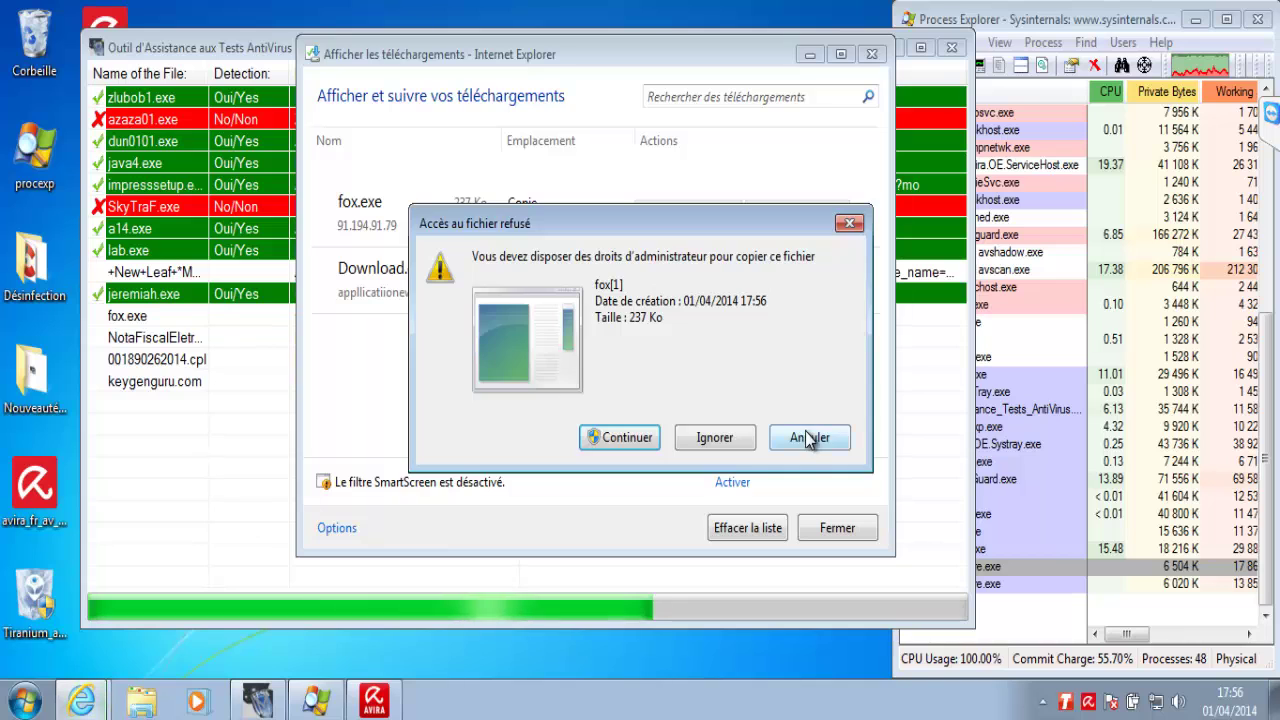
{"action": "left_click", "coordinate": [808, 438]}
- Set the detection of fox.exe to Yes in the sample list
{"action": "left_click", "coordinate": [130, 316]}
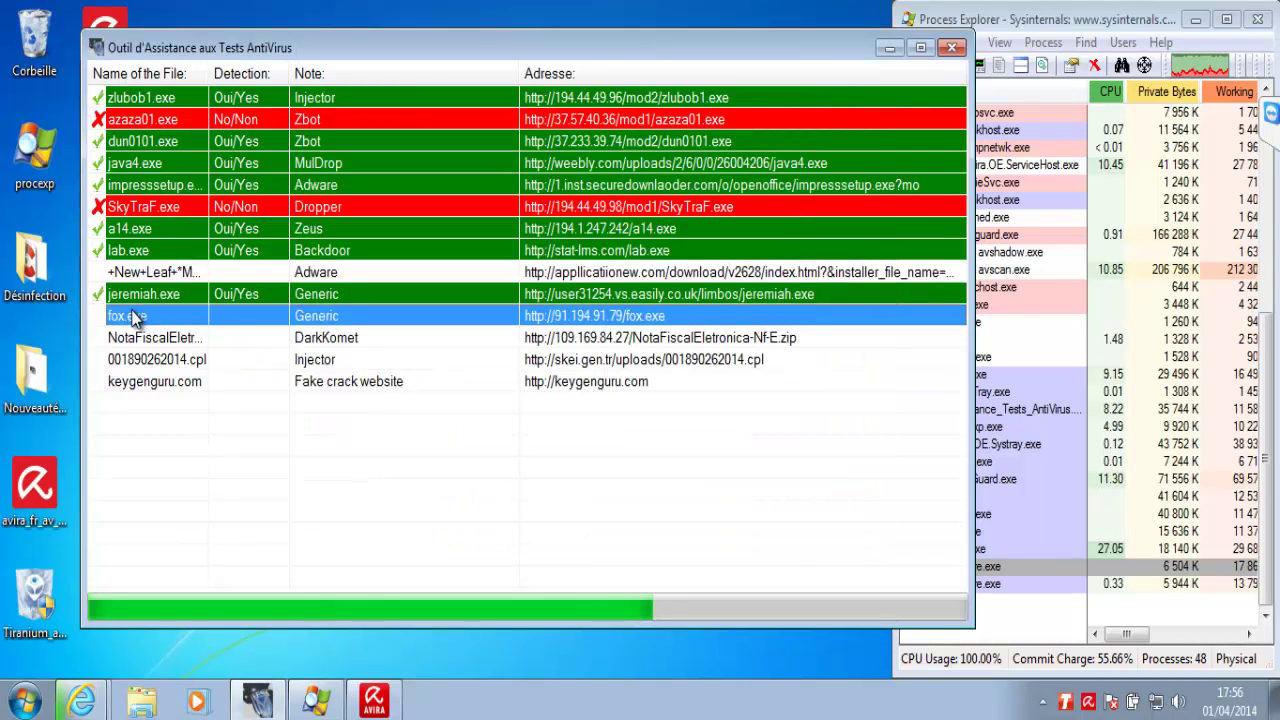
{"action": "right_click", "coordinate": [130, 316]}
{"action": "mouse_move", "coordinate": [351, 346]}
{"action": "left_click", "coordinate": [408, 347]}
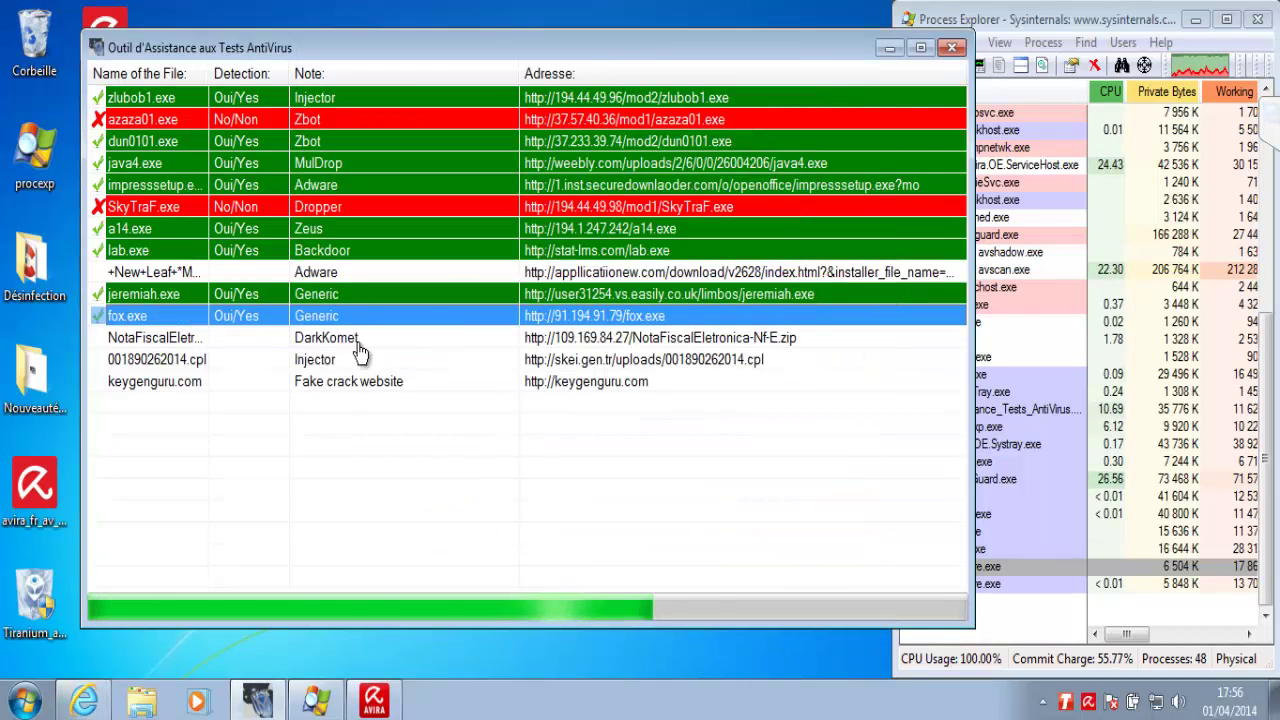
- Start downloading the NotaFiscalEletronica-Nf-E.zip sample, and check Avira's scan progress and the running processes while it loads
{"action": "left_click", "coordinate": [340, 338]}
{"action": "right_click", "coordinate": [338, 338]}
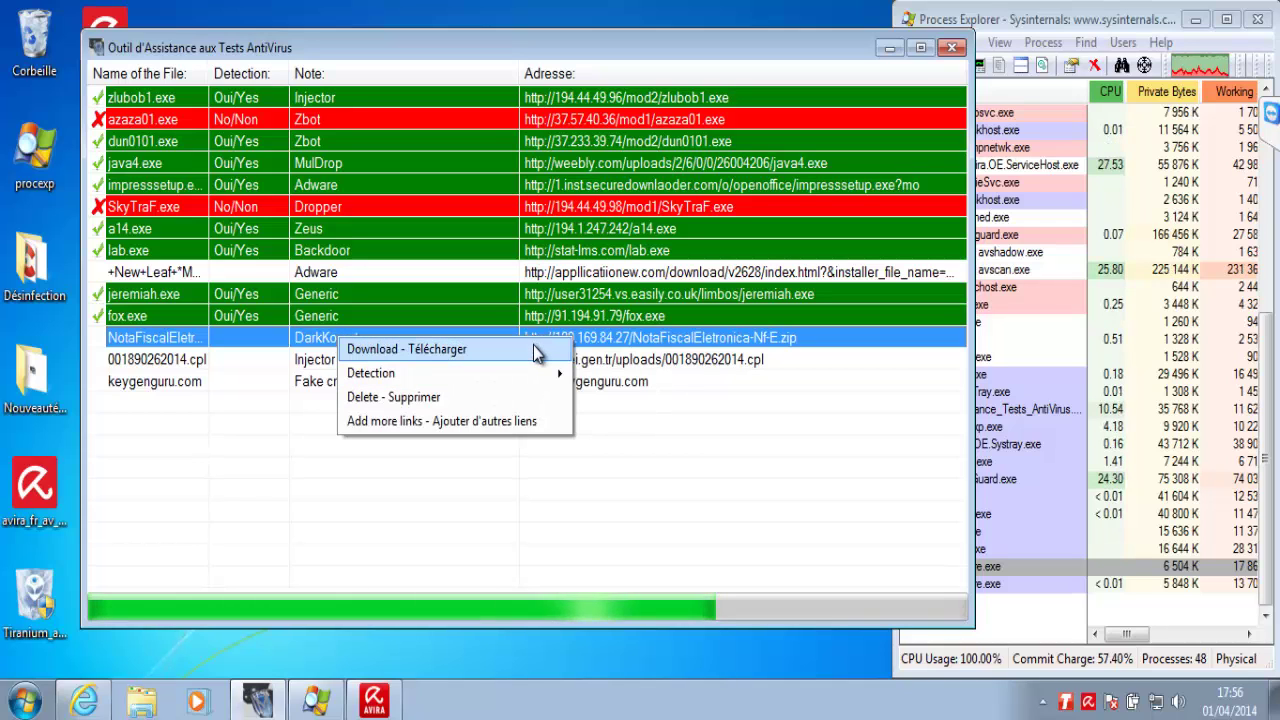
{"action": "left_click", "coordinate": [533, 348]}
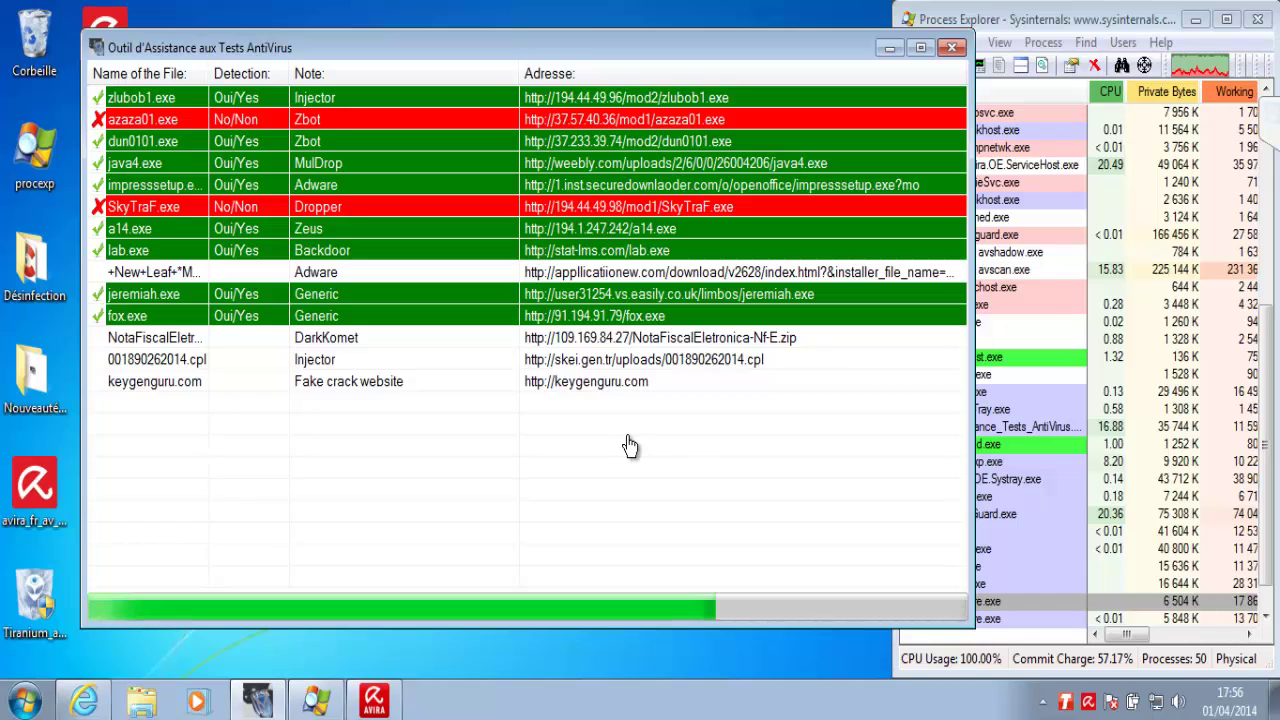
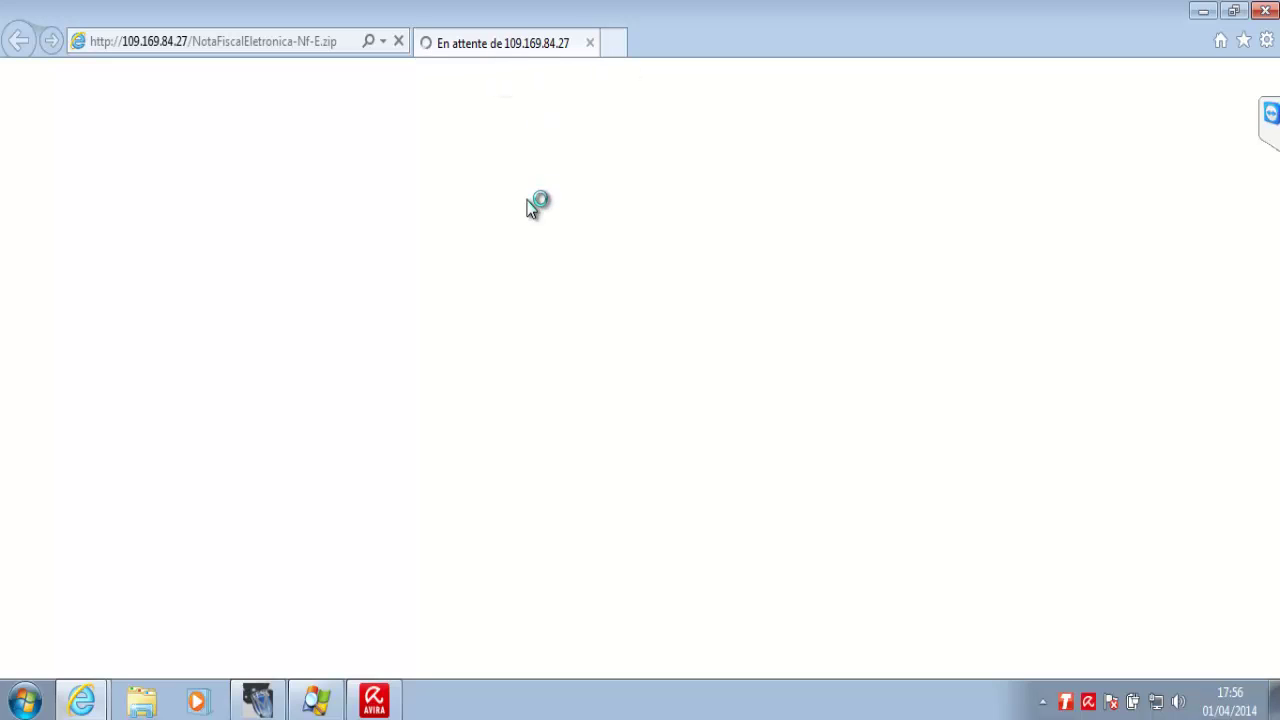
{"action": "left_click", "coordinate": [372, 703]}
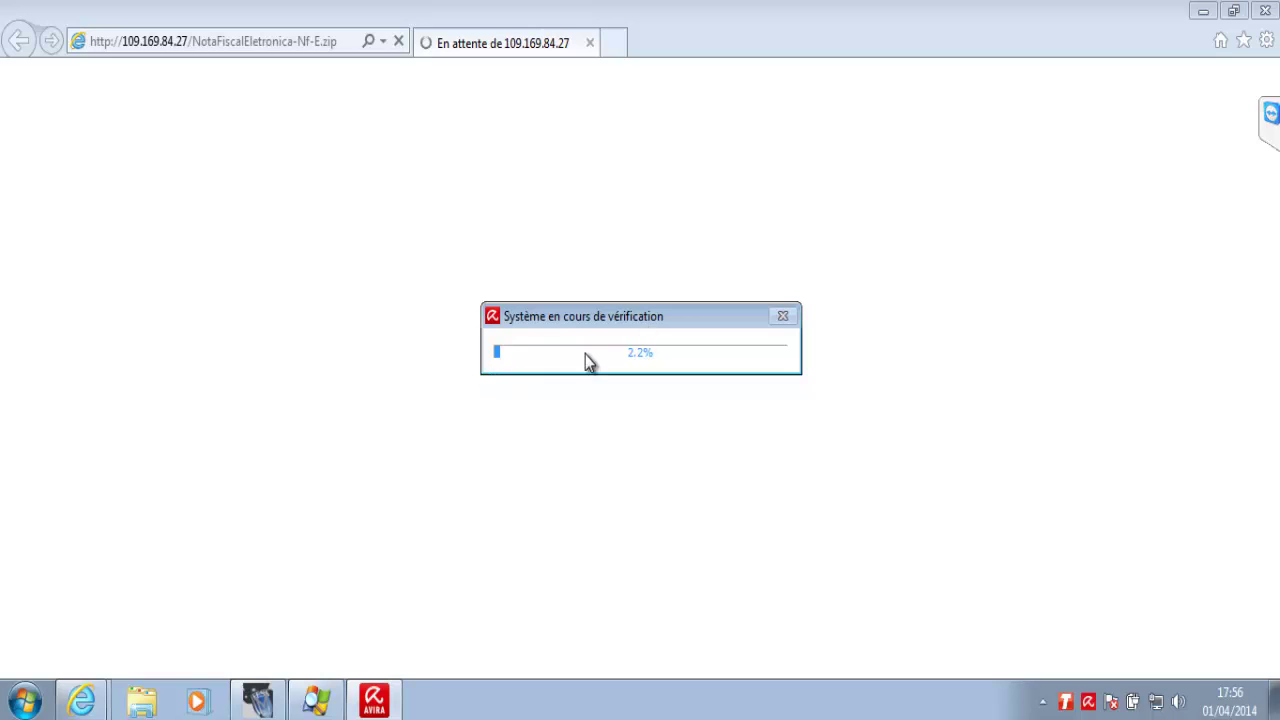
{"action": "left_click", "coordinate": [320, 703]}
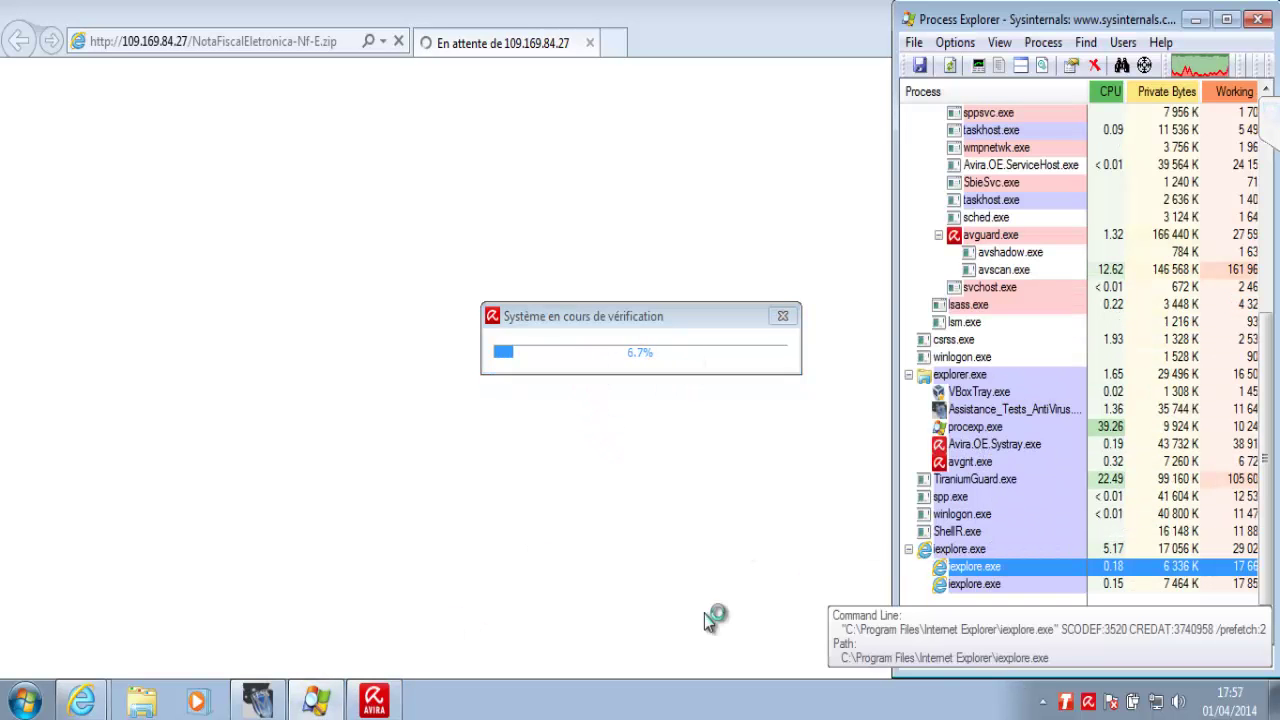
- Set the detection of the +New+Leaf adware sample to Yes in Outil d'Assistance aux Tests AntiVirus
{"action": "left_click", "coordinate": [270, 706]}
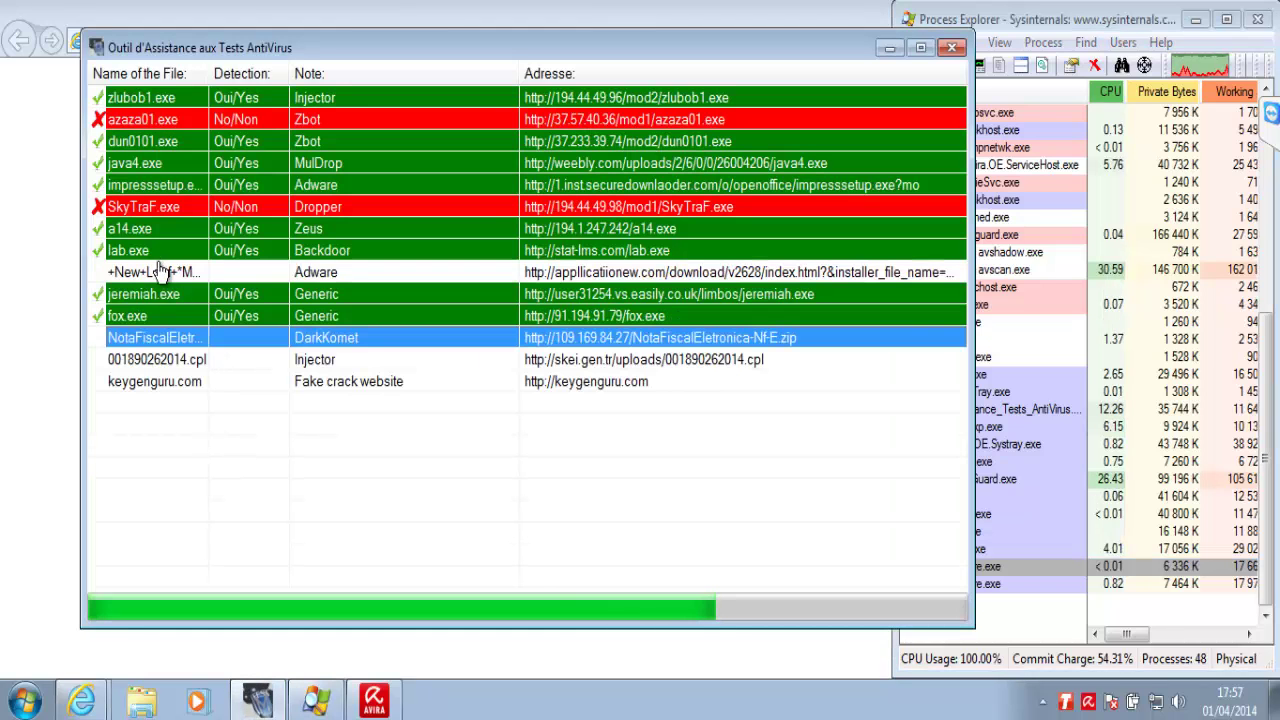
{"action": "left_click", "coordinate": [160, 272]}
{"action": "right_click", "coordinate": [160, 273]}
{"action": "mouse_move", "coordinate": [319, 301]}
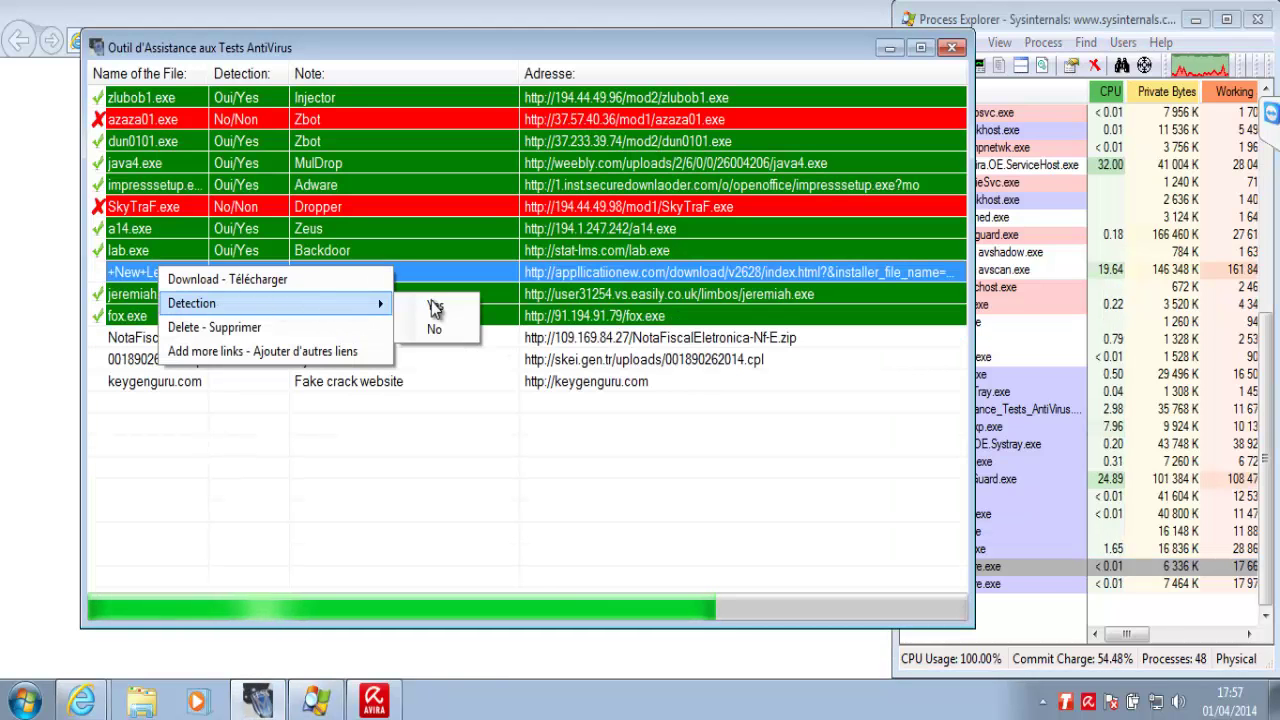
{"action": "left_click", "coordinate": [430, 308]}
- Download the 001890262014.cpl injector sample and check the running processes in Process Explorer
{"action": "right_click", "coordinate": [308, 360]}
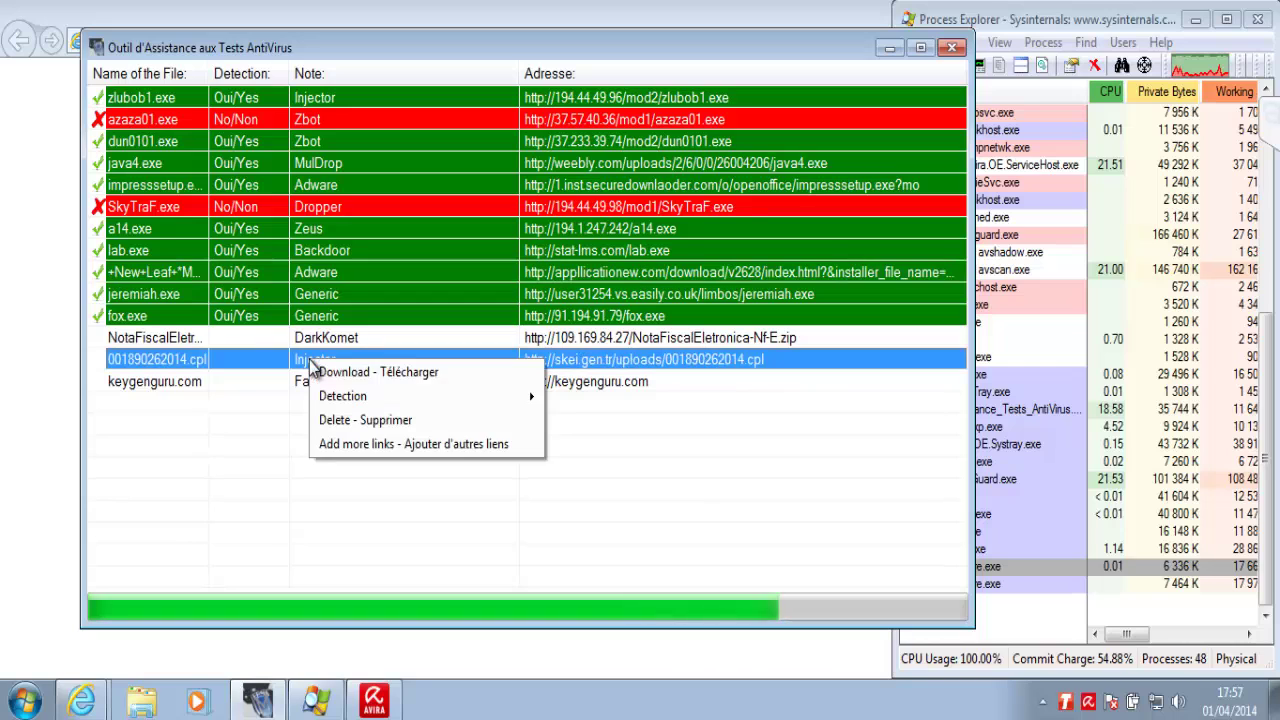
{"action": "mouse_move", "coordinate": [487, 402]}
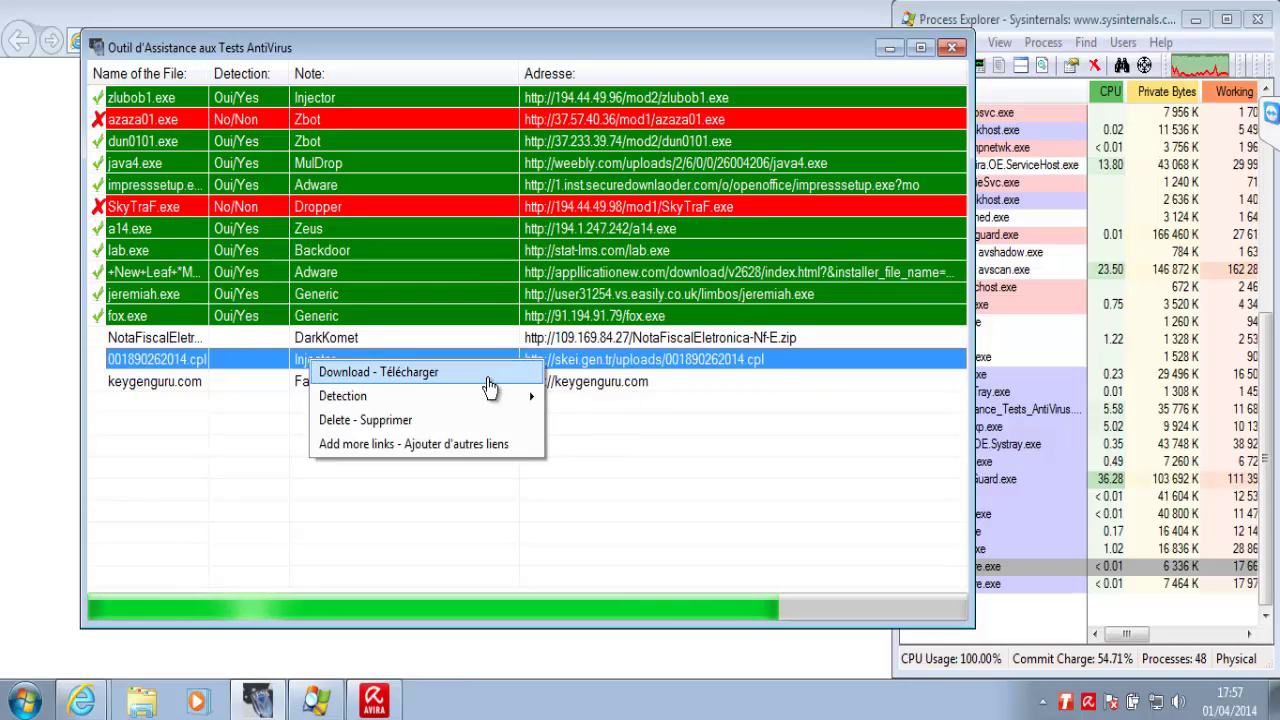
{"action": "left_click", "coordinate": [487, 378]}
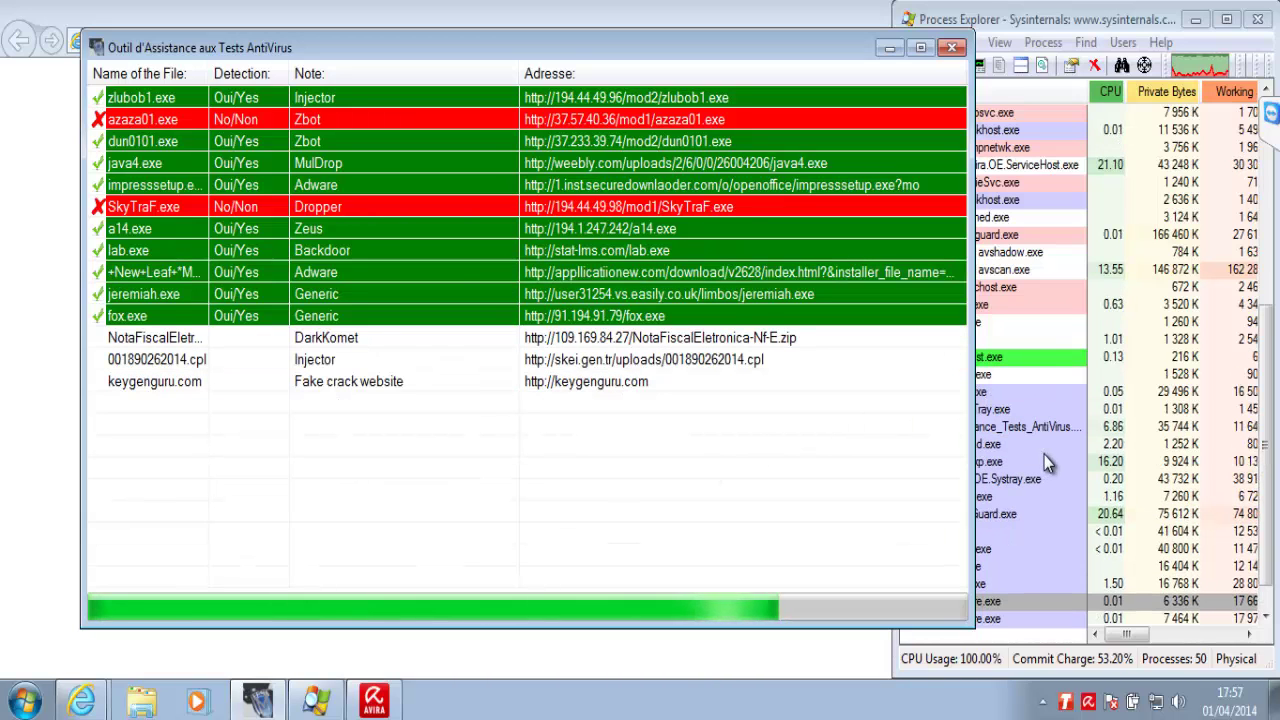
{"action": "left_click", "coordinate": [1044, 456]}
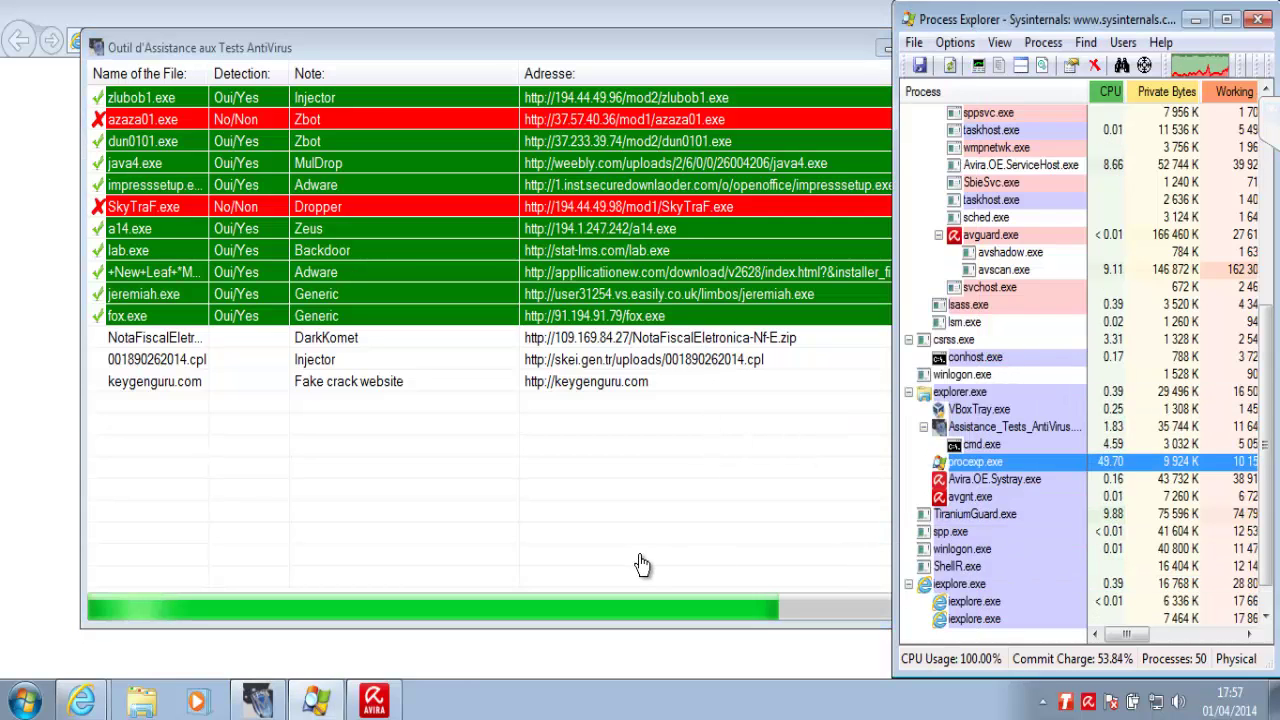
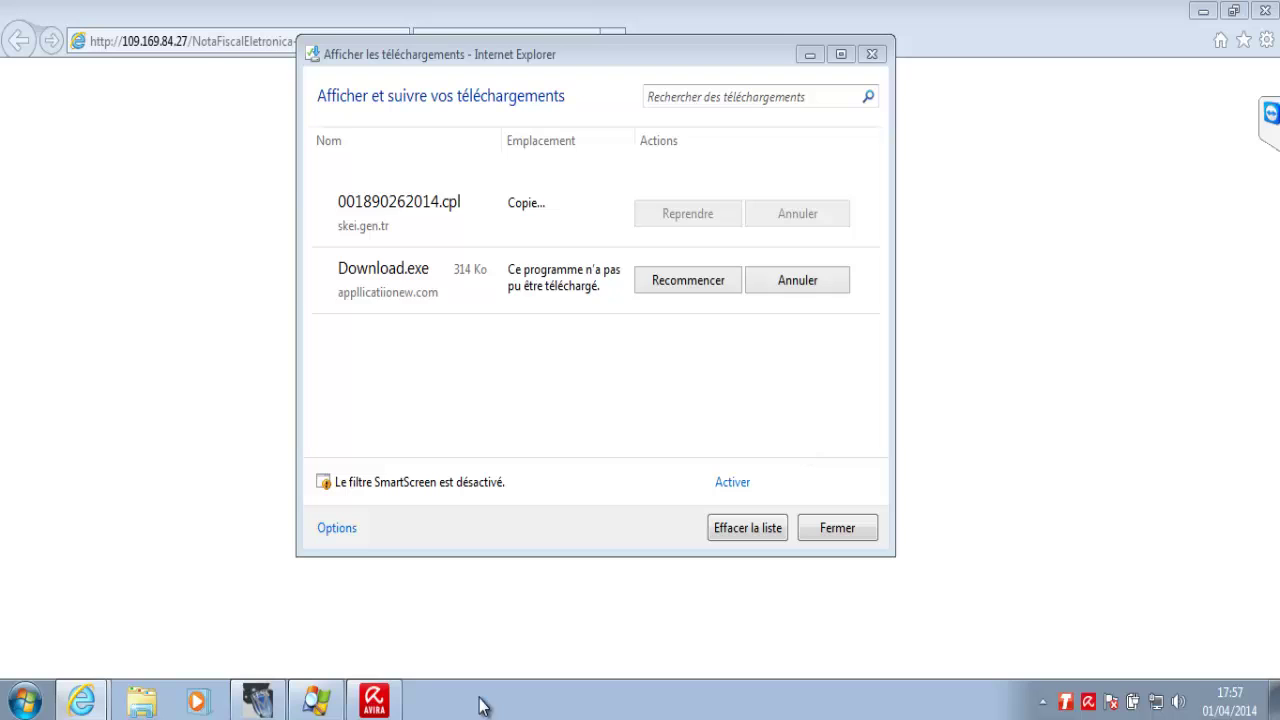
- Set the detection of the 001890262014.cpl injector sample to Yes in Outil d'Assistance aux Tests AntiVirus
{"action": "left_click", "coordinate": [259, 704]}
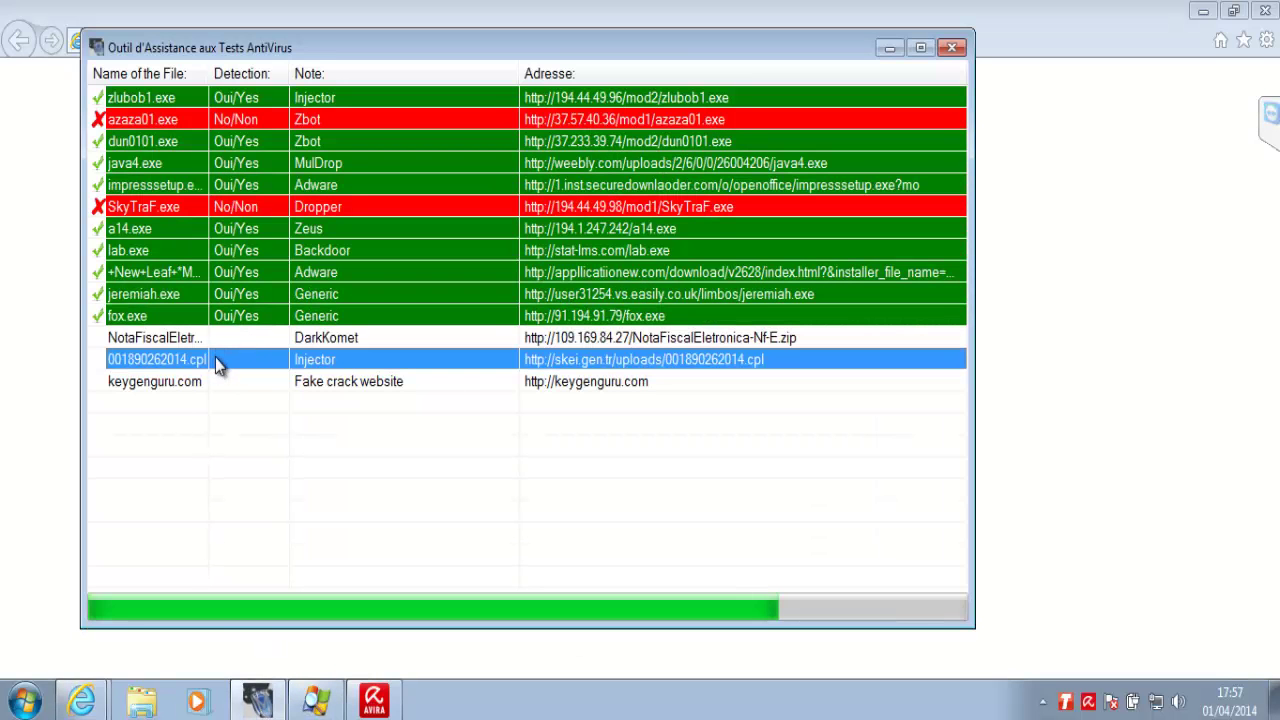
{"action": "right_click", "coordinate": [215, 359]}
{"action": "mouse_move", "coordinate": [430, 394]}
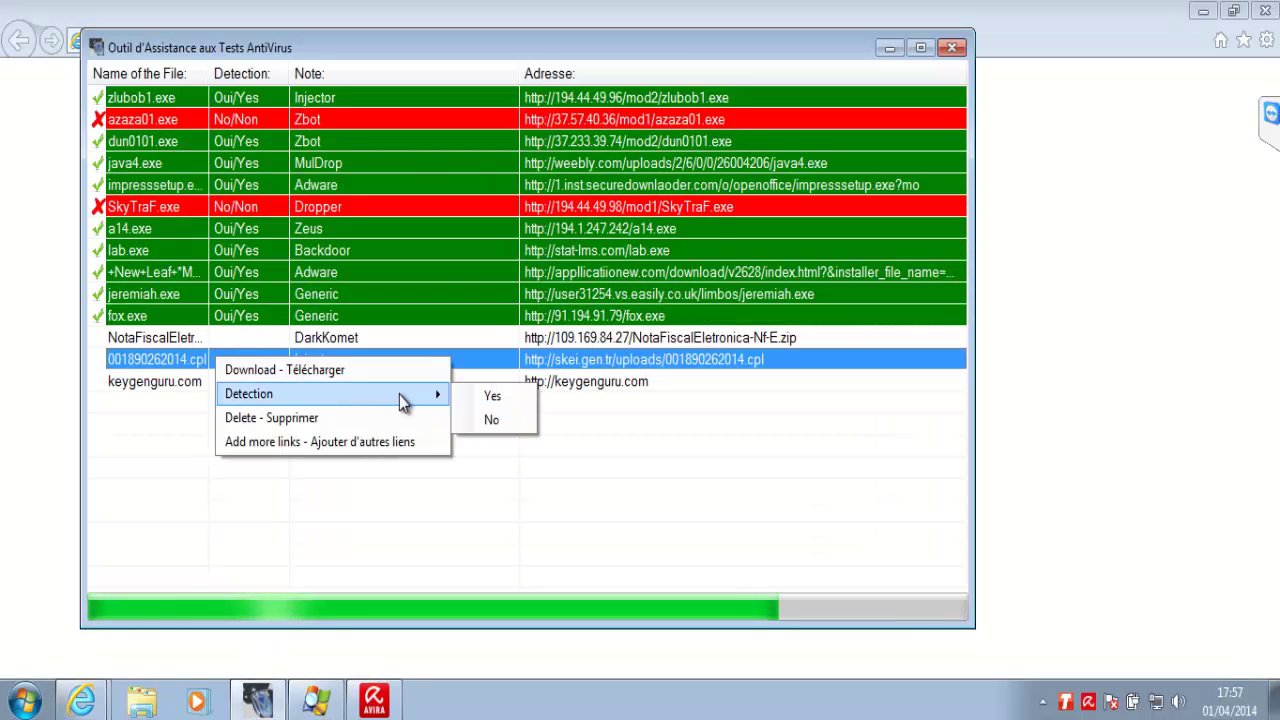
{"action": "left_click", "coordinate": [472, 395]}
- Delete the NotaFiscalEletronica DarkKomet sample from the list, collapse the TeamViewer panel and close the browser
{"action": "left_click", "coordinate": [376, 345]}
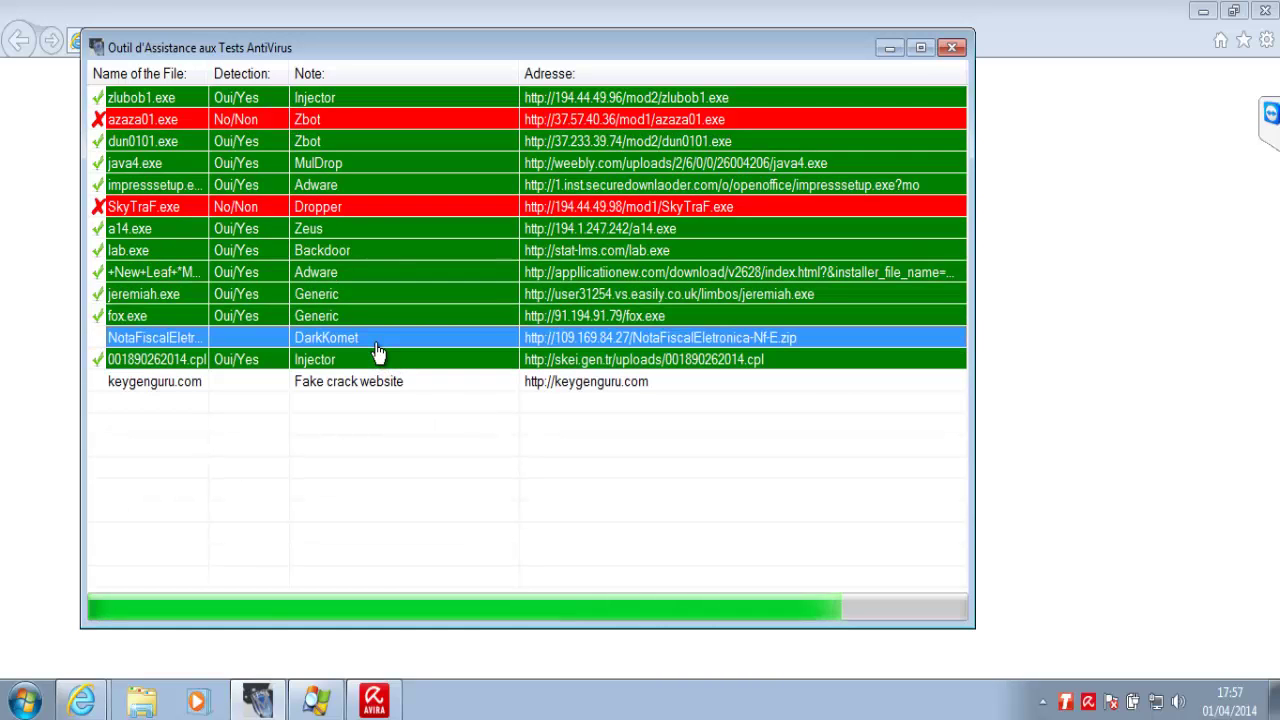
{"action": "right_click", "coordinate": [376, 346]}
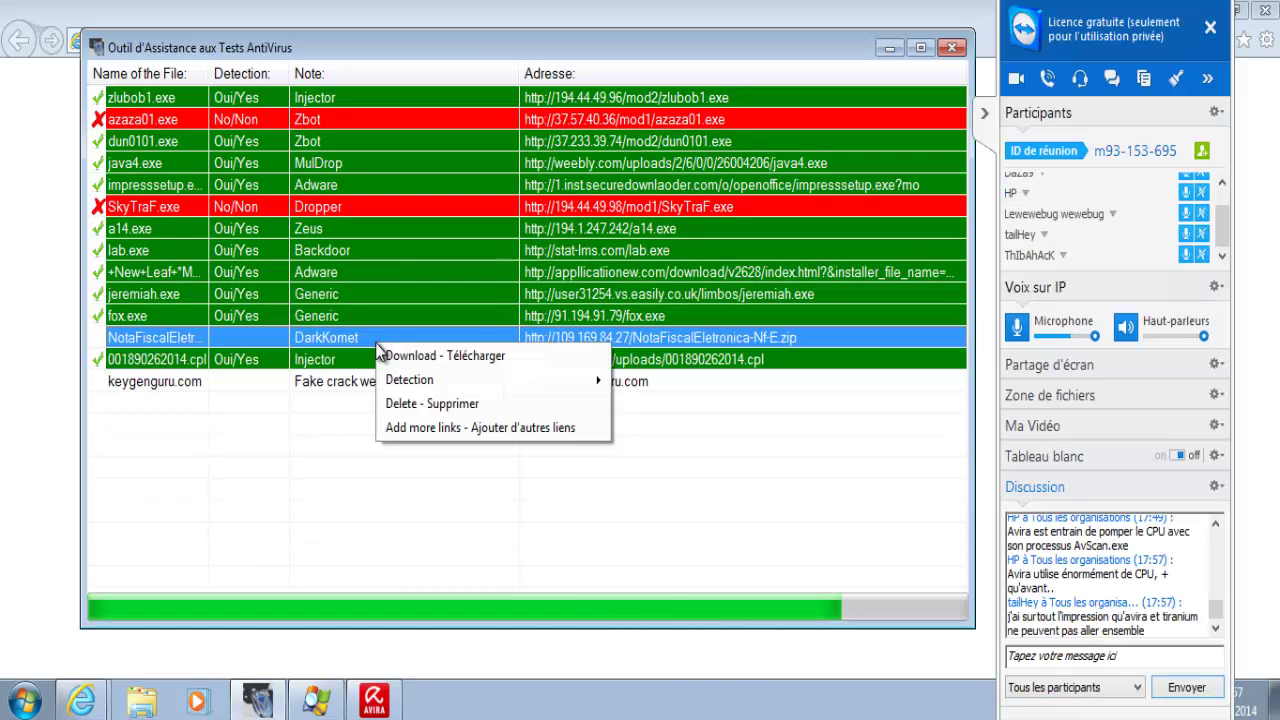
{"action": "left_click", "coordinate": [417, 401]}
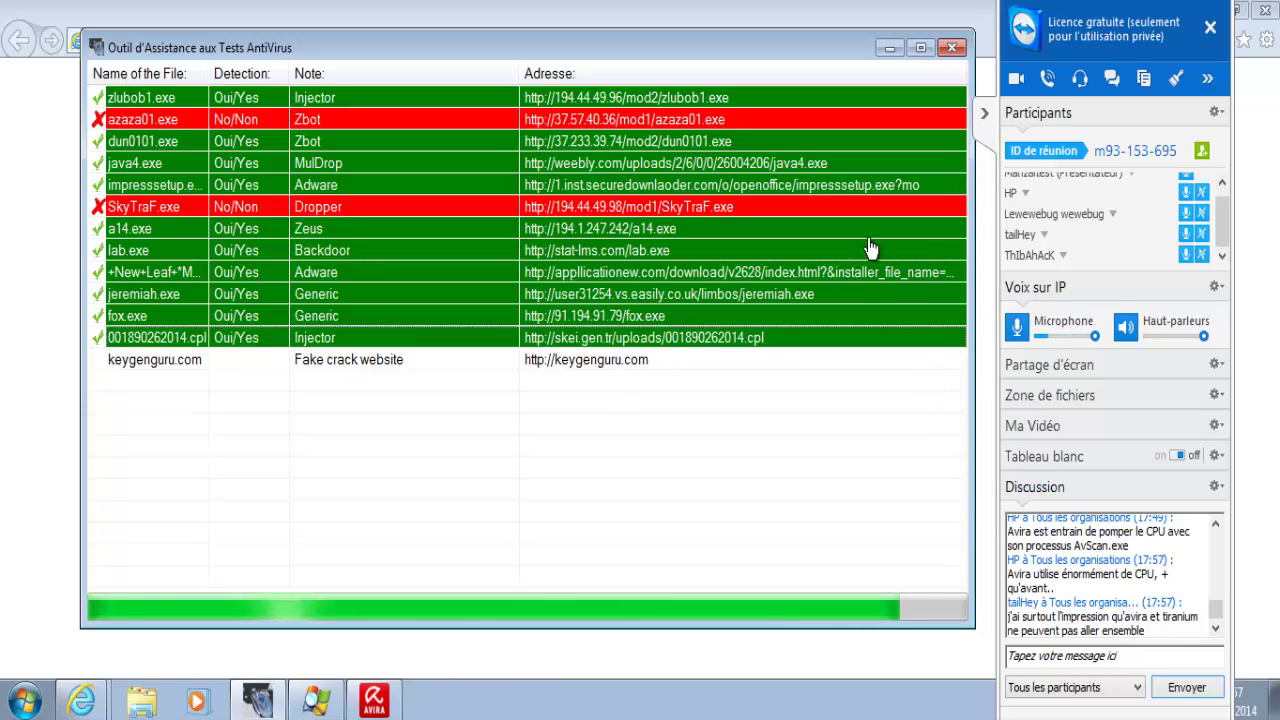
{"action": "left_click", "coordinate": [987, 116]}
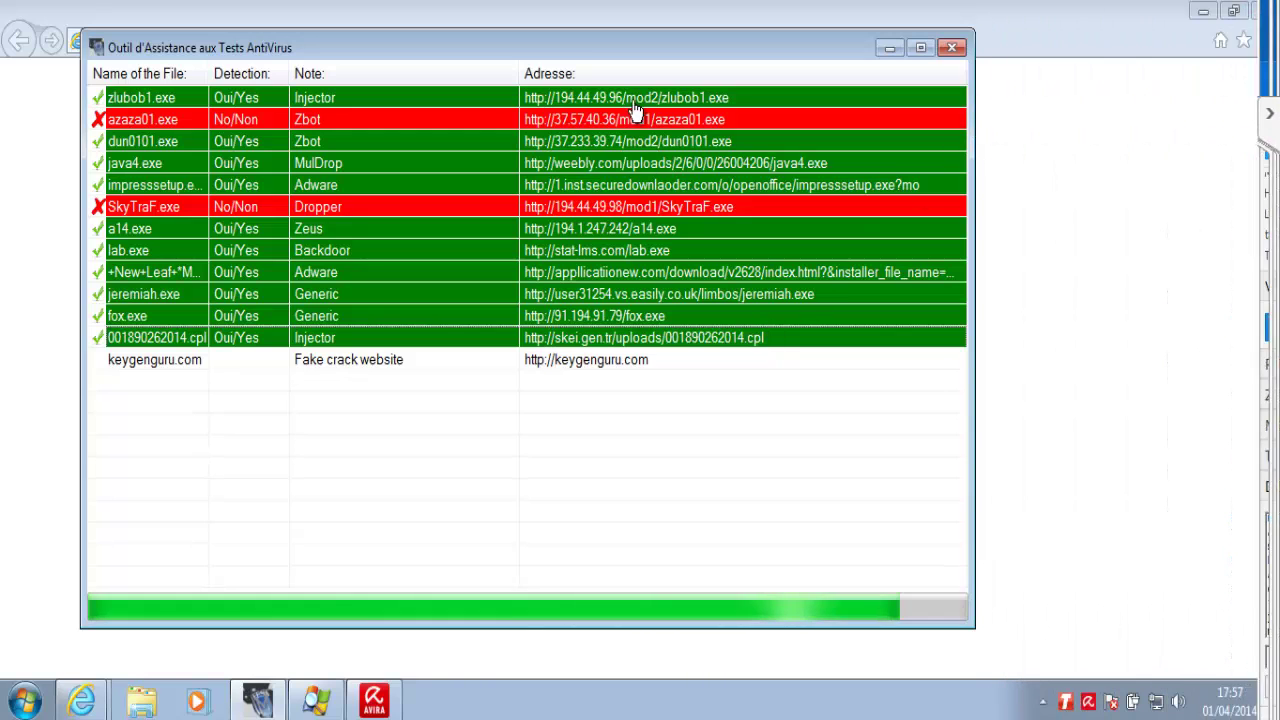
{"action": "left_click", "coordinate": [1262, 14]}
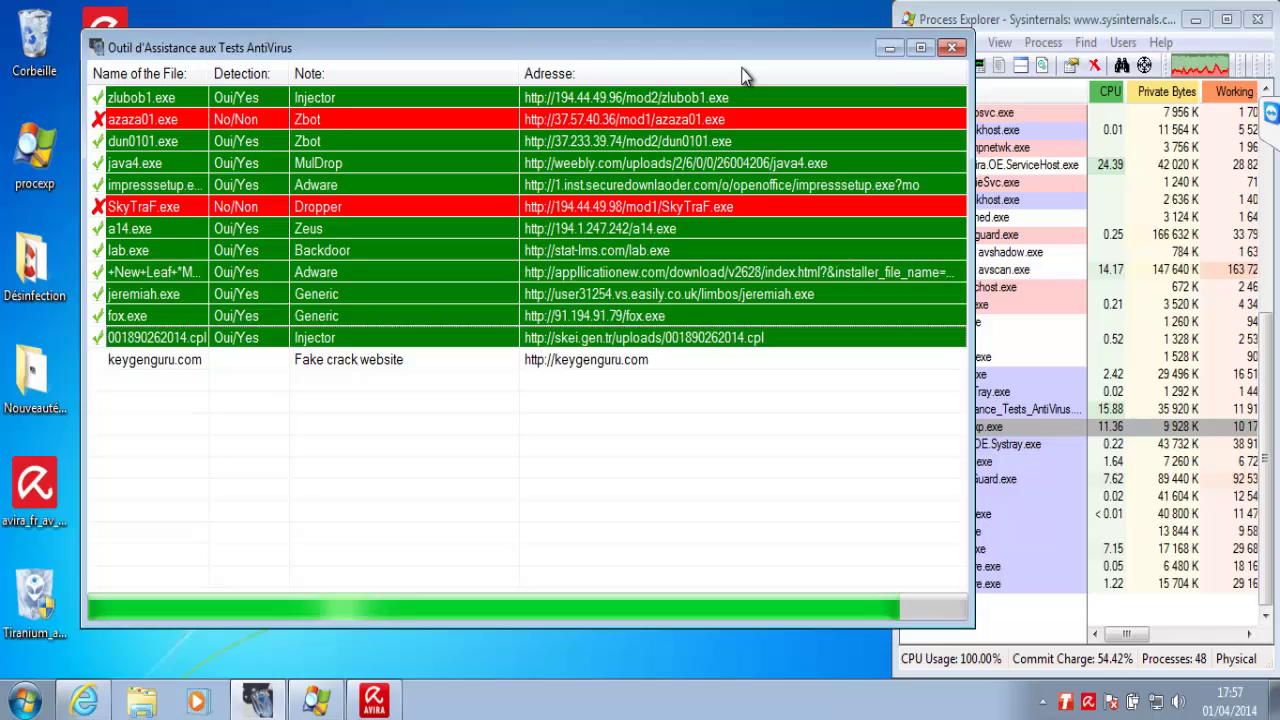
- Load the keygenguru.com sample, open its Microsoft Office 2010 Professional Plus 14 page and remove the threats flagged by Avira
{"action": "left_click", "coordinate": [586, 362]}
{"action": "right_click", "coordinate": [583, 357]}
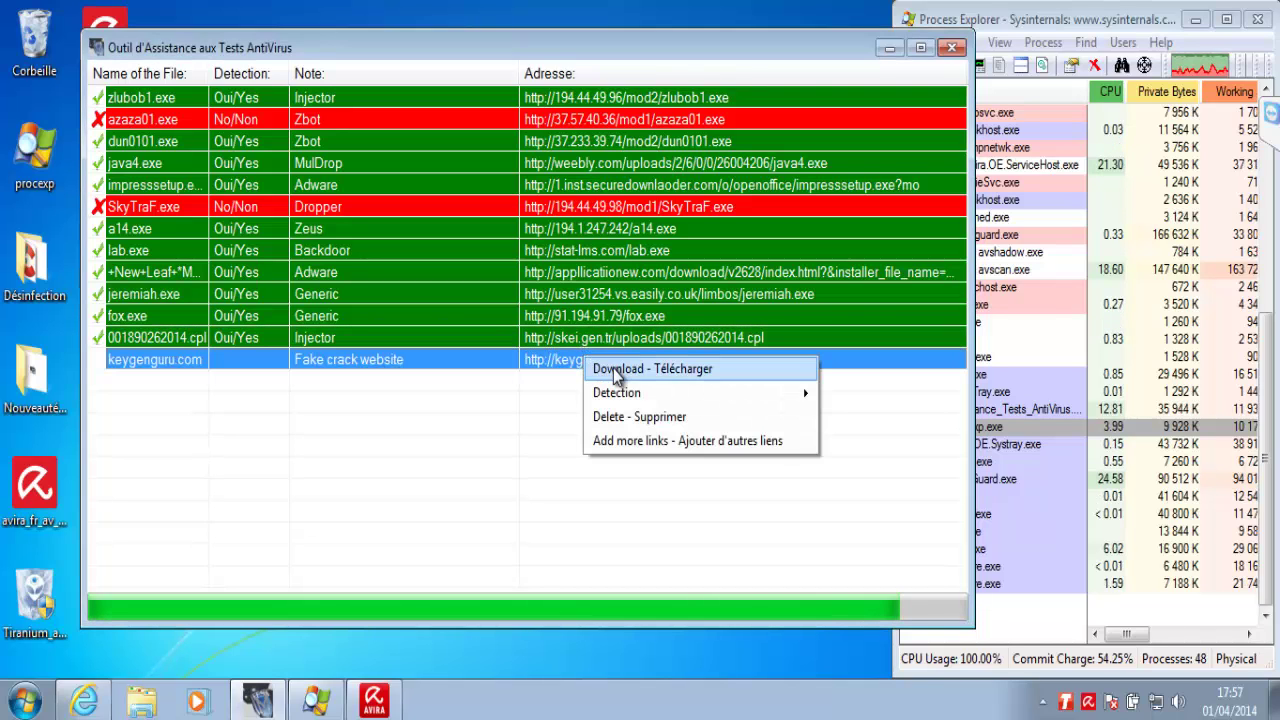
{"action": "left_click", "coordinate": [613, 375]}
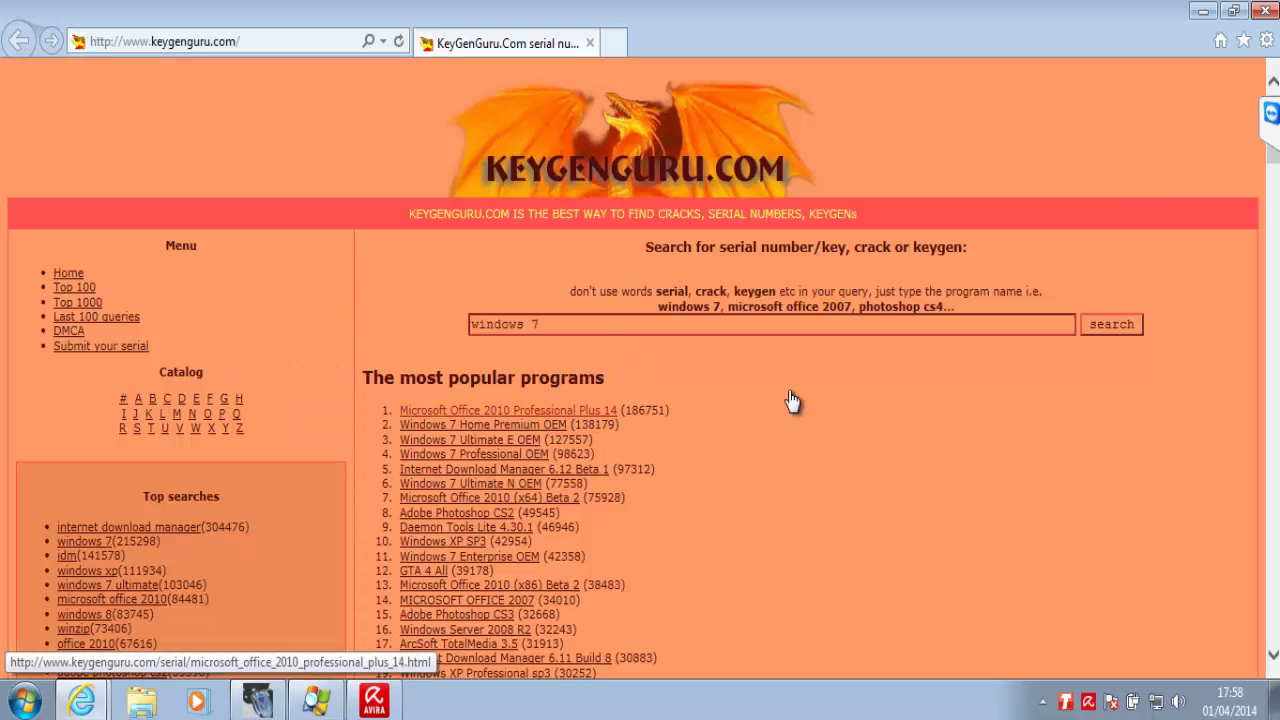
{"action": "left_click", "coordinate": [789, 392]}
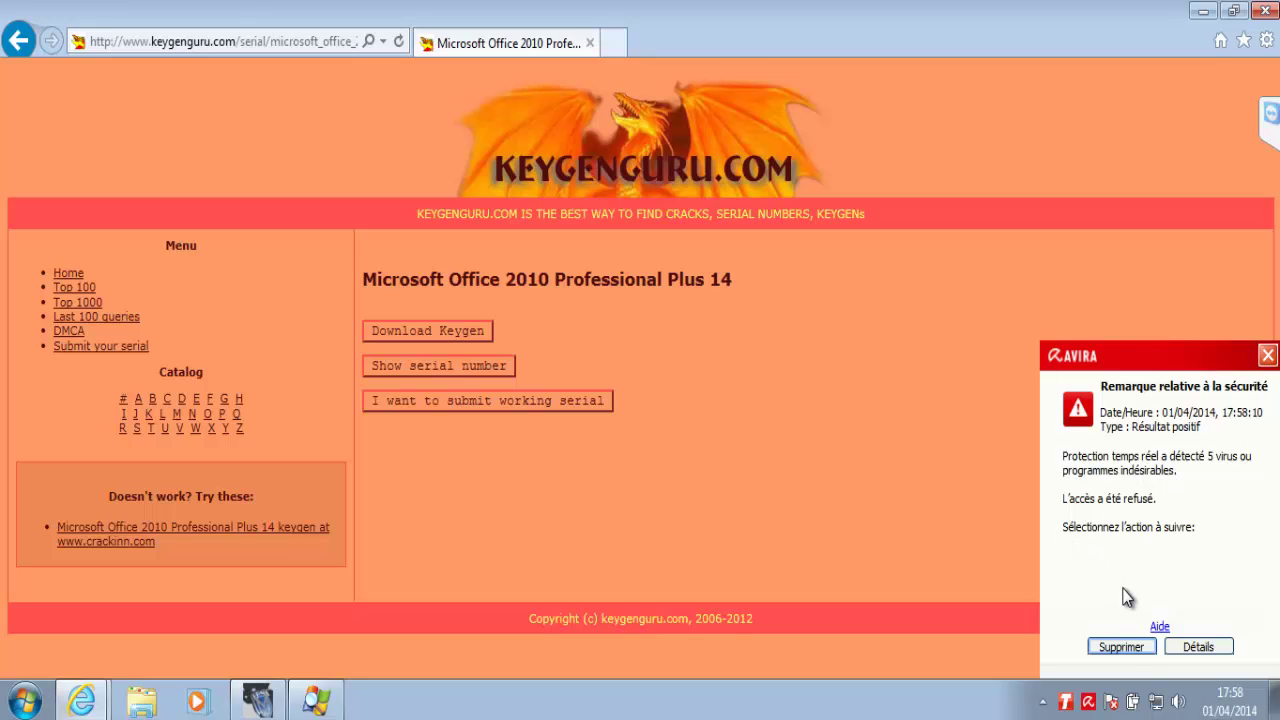
{"action": "left_click", "coordinate": [1122, 648]}
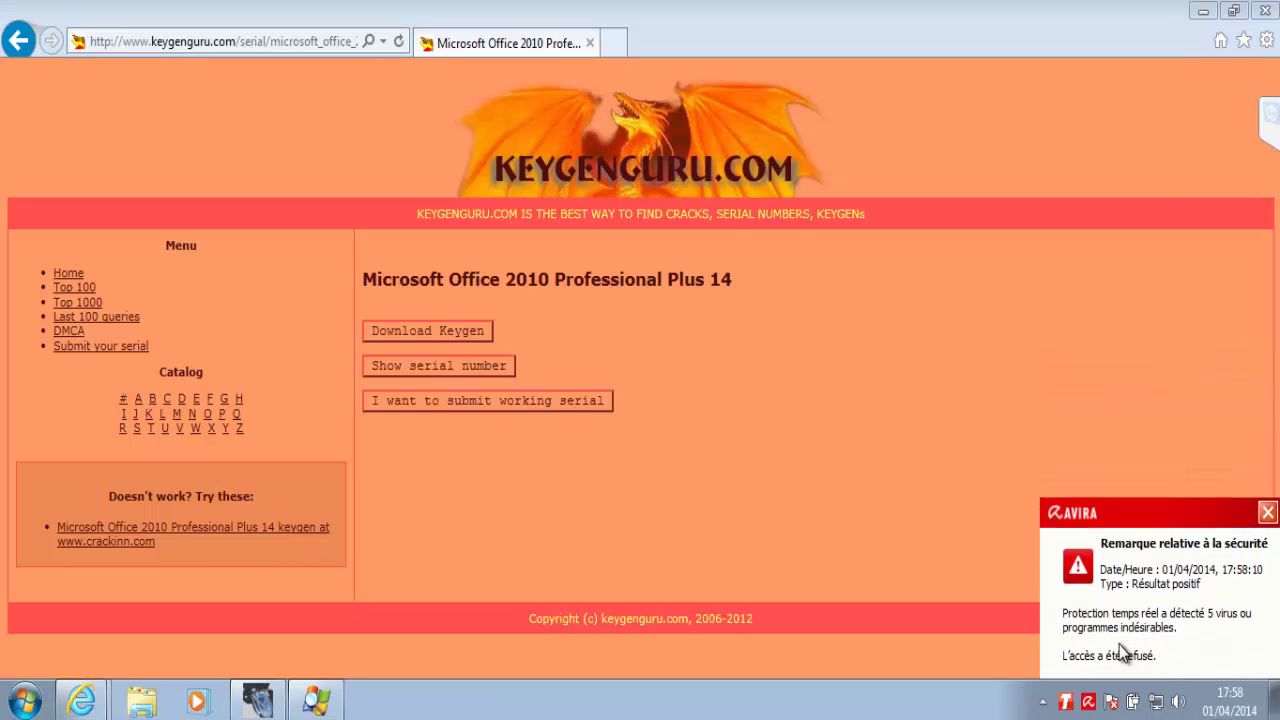
- Download and open Microsoft_Office_2010_crack_by_ViKiNG.zip from the site's keygen download page, and close all browser tabs
{"action": "left_click", "coordinate": [467, 329]}
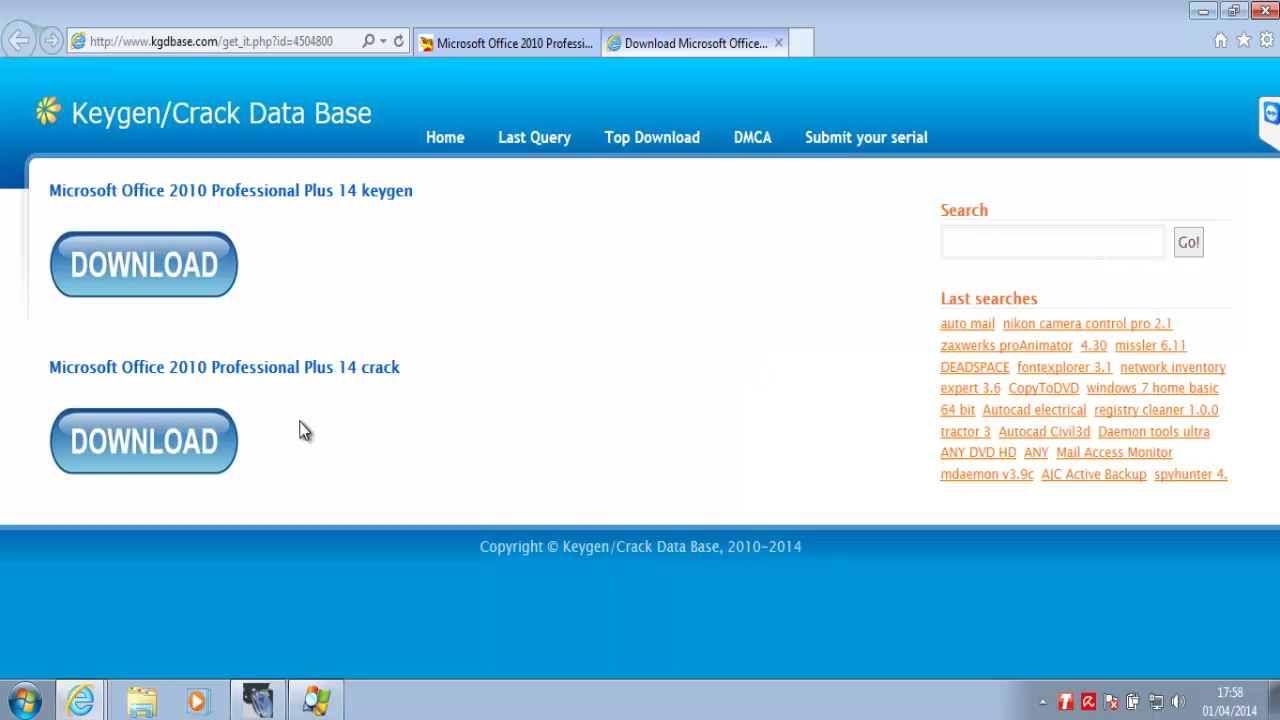
{"action": "left_click", "coordinate": [195, 443]}
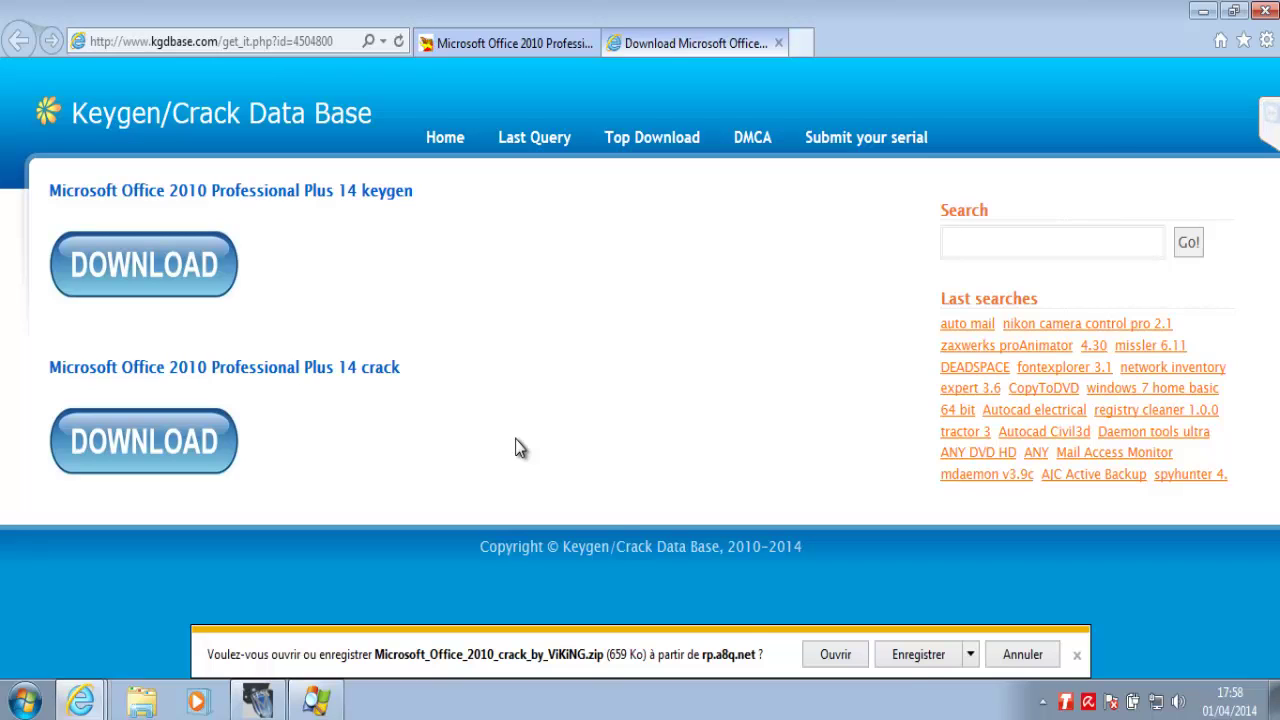
{"action": "left_click", "coordinate": [835, 655]}
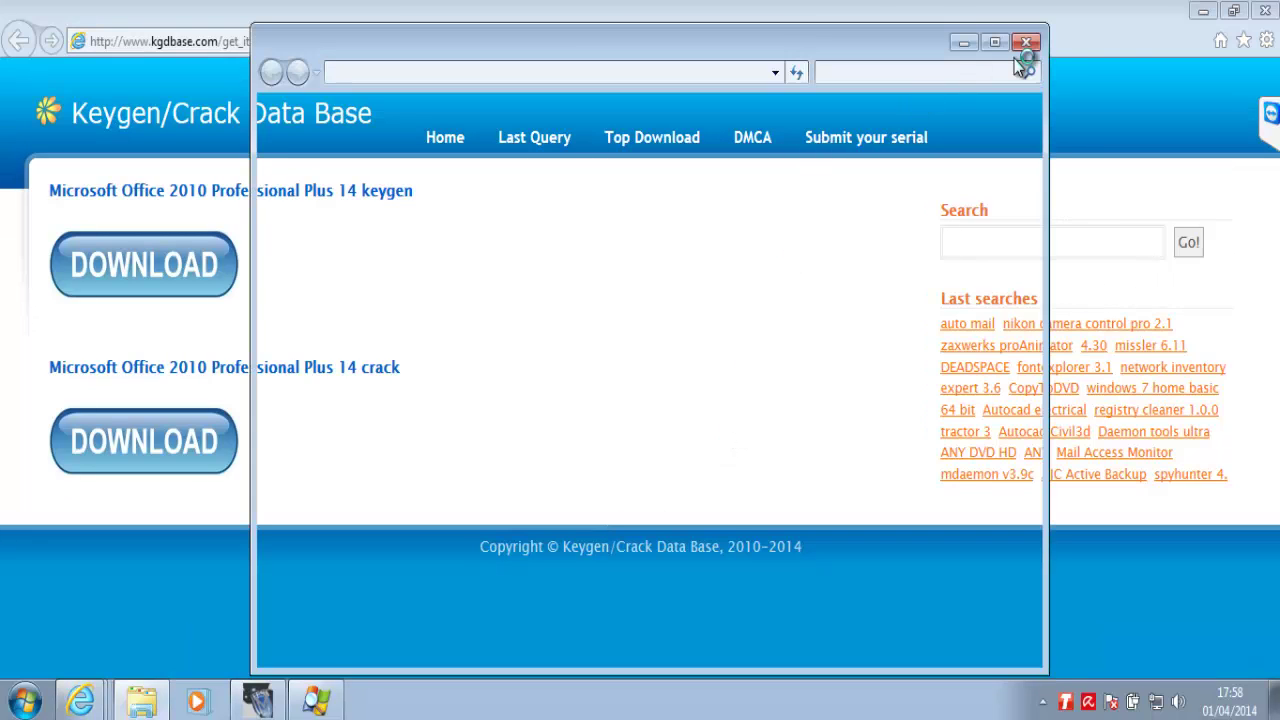
{"action": "left_click", "coordinate": [1266, 11]}
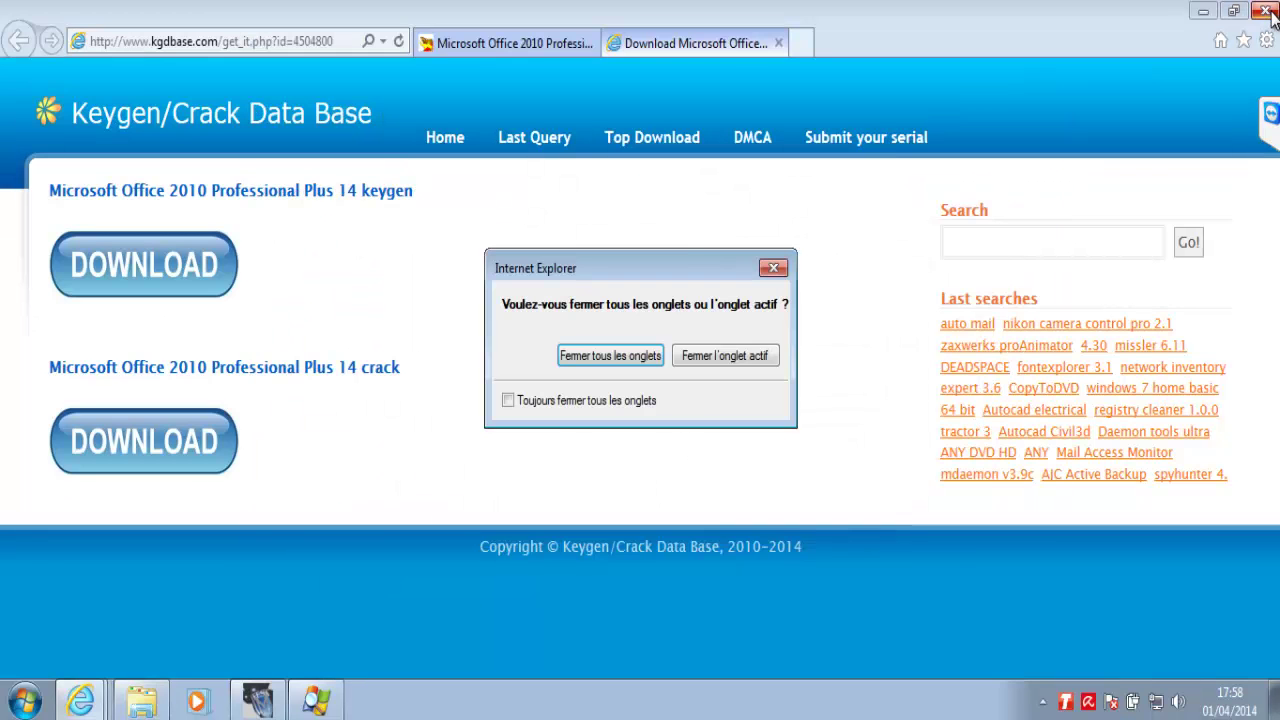
{"action": "left_click", "coordinate": [610, 356]}
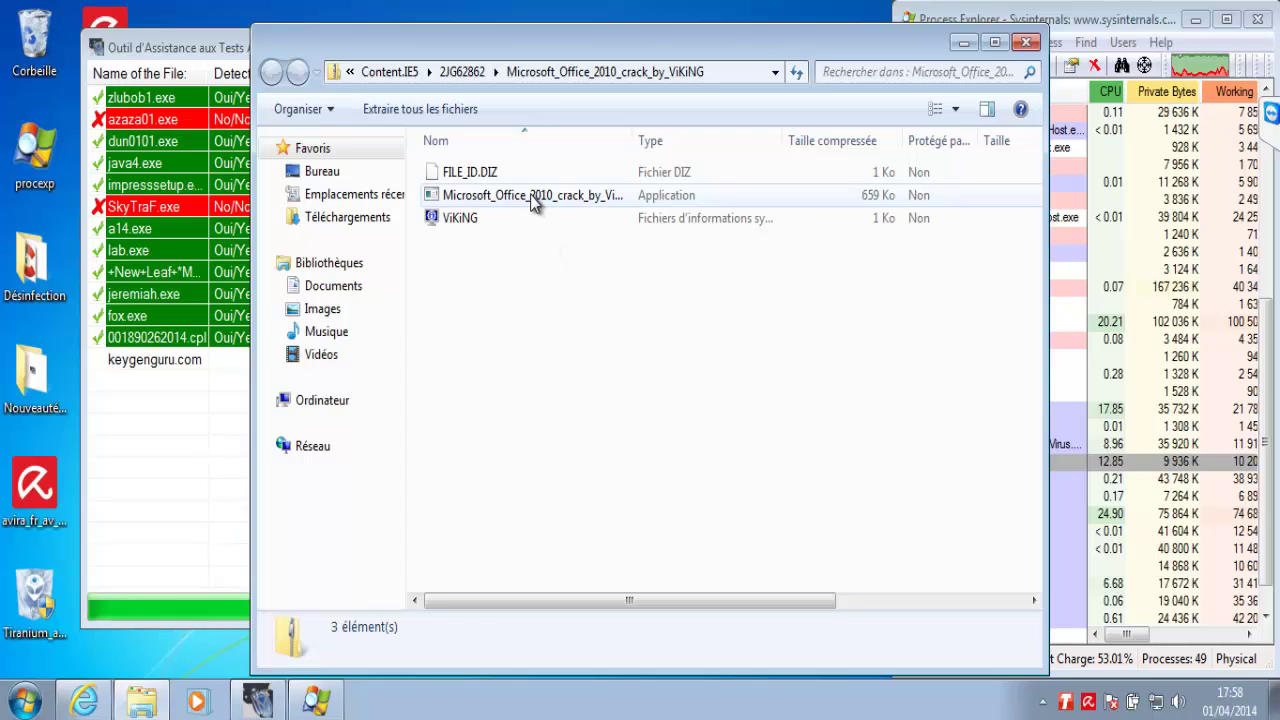
- Run the Microsoft_Office_2010_crack_by_ViKiNG application from the archive and check the TiraniumGuard.exe process in Process Explorer
{"action": "double_click", "coordinate": [533, 198]}
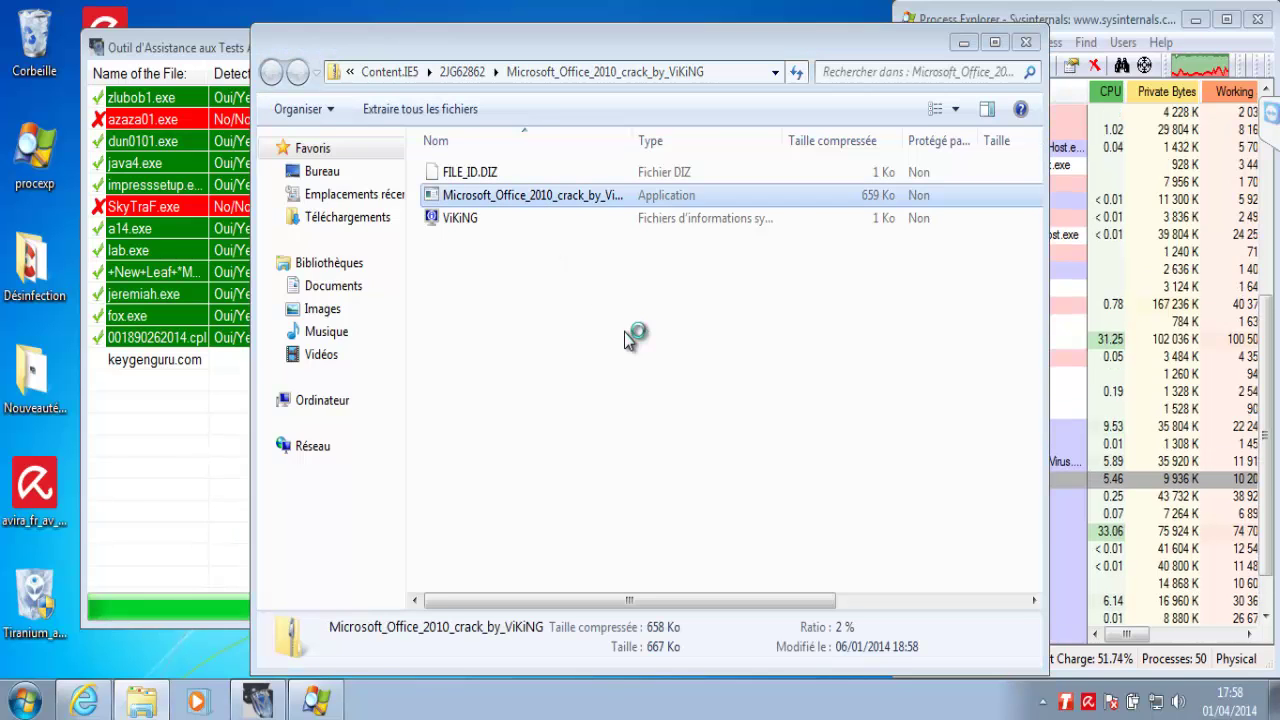
{"action": "left_click", "coordinate": [652, 392]}
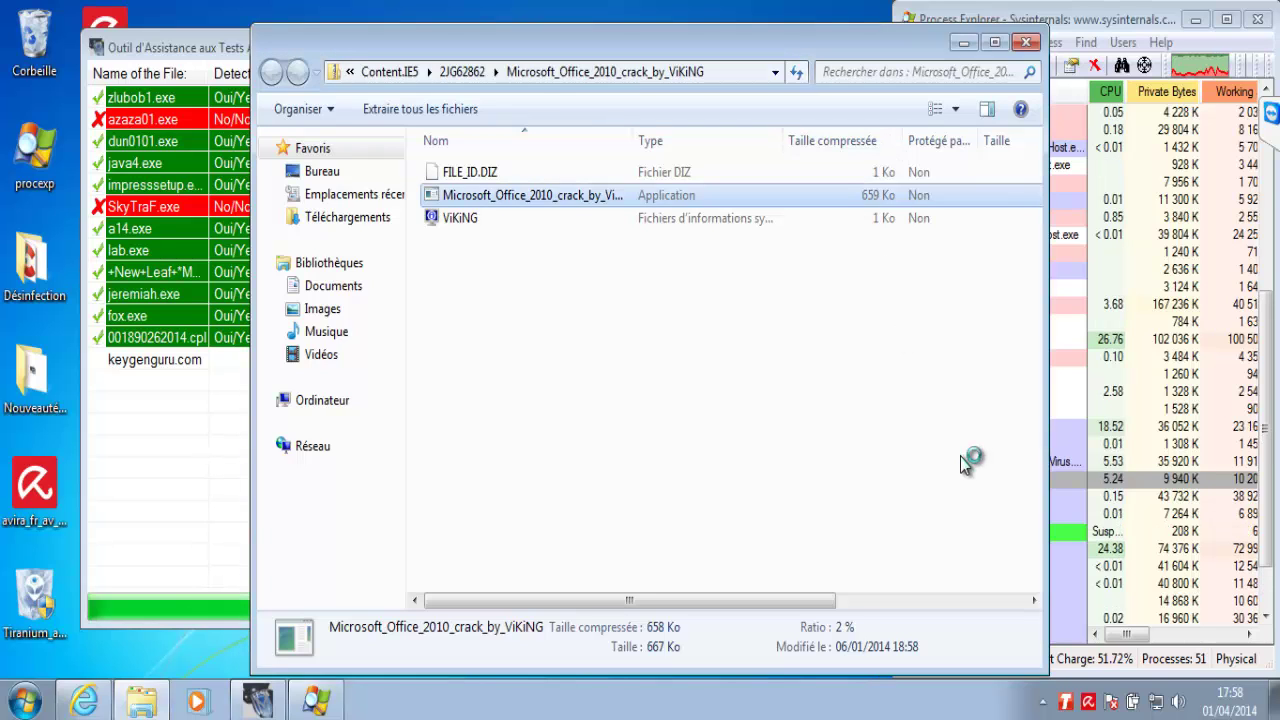
{"action": "left_click", "coordinate": [1196, 592]}
{"action": "left_click", "coordinate": [1105, 531]}
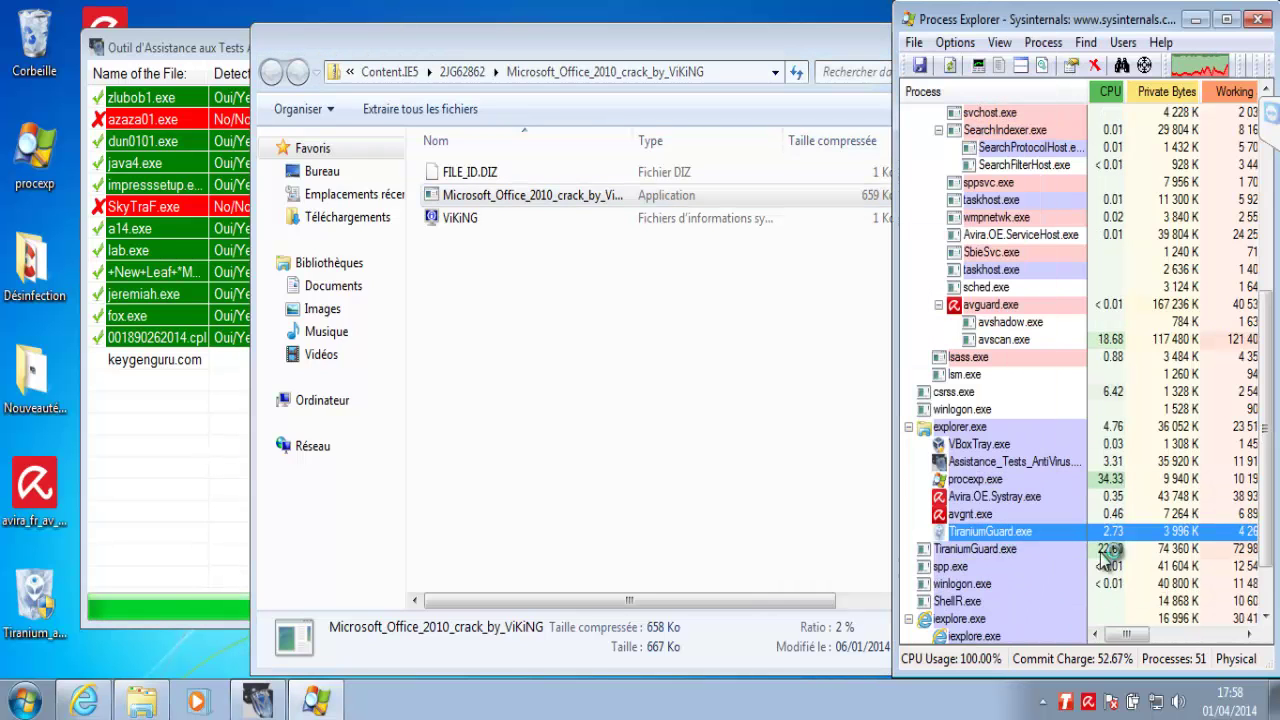
{"action": "scroll", "coordinate": [1258, 610], "scroll_direction": "down", "scroll_amount": 2}
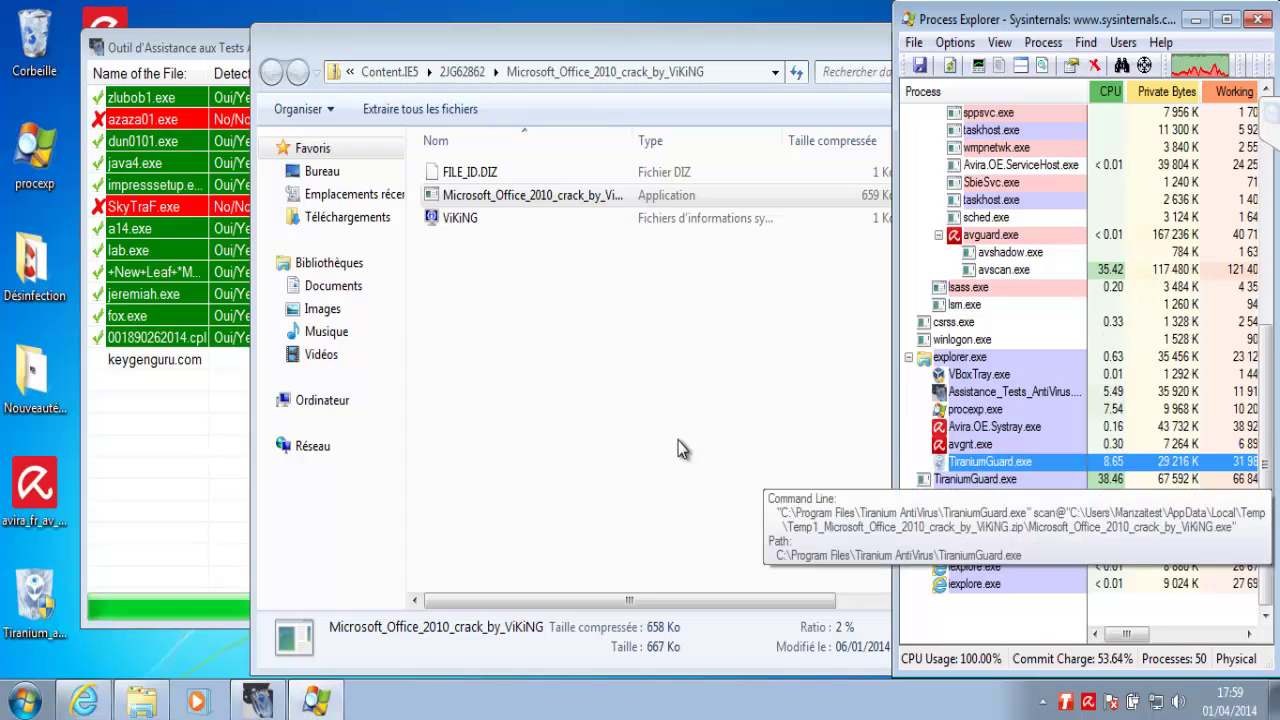
- Close the crack archive's folder window and check the TiraniumGuard.exe and avscan.exe processes in Process Explorer
{"action": "left_click", "coordinate": [807, 101]}
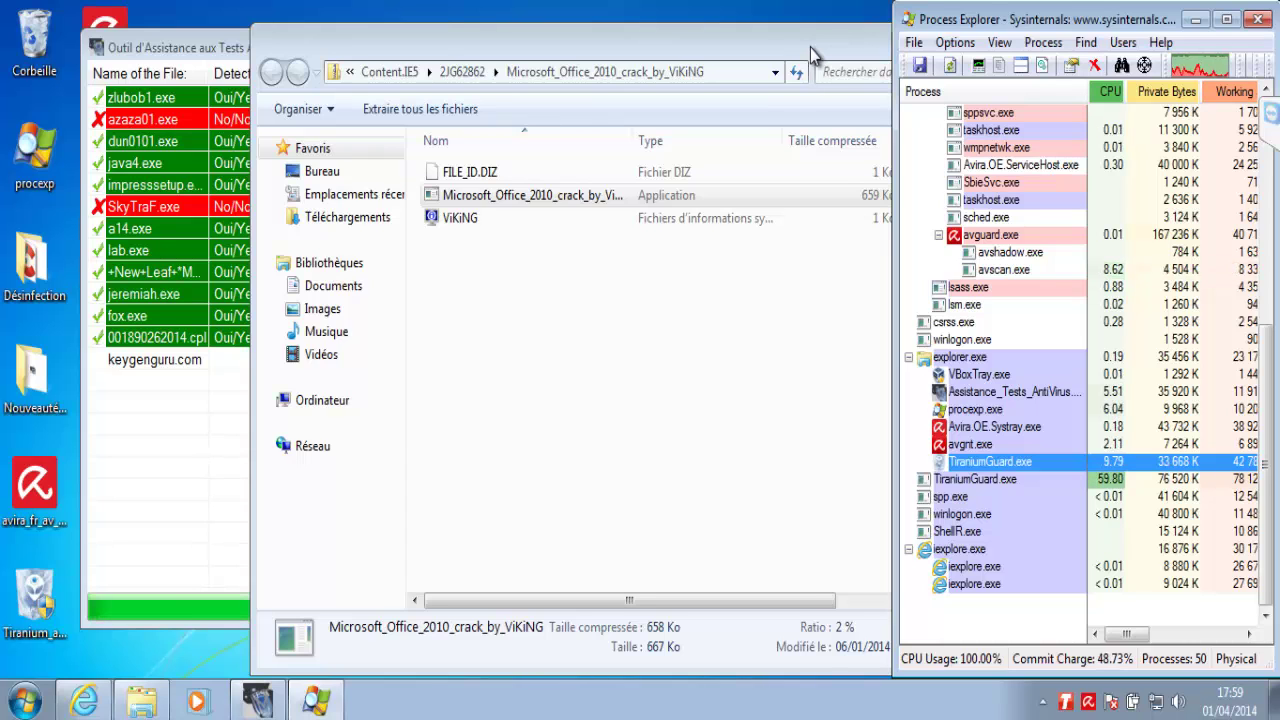
{"action": "left_click_drag", "start_coordinate": [810, 48], "coordinate": [742, 38]}
{"action": "left_click", "coordinate": [958, 36]}
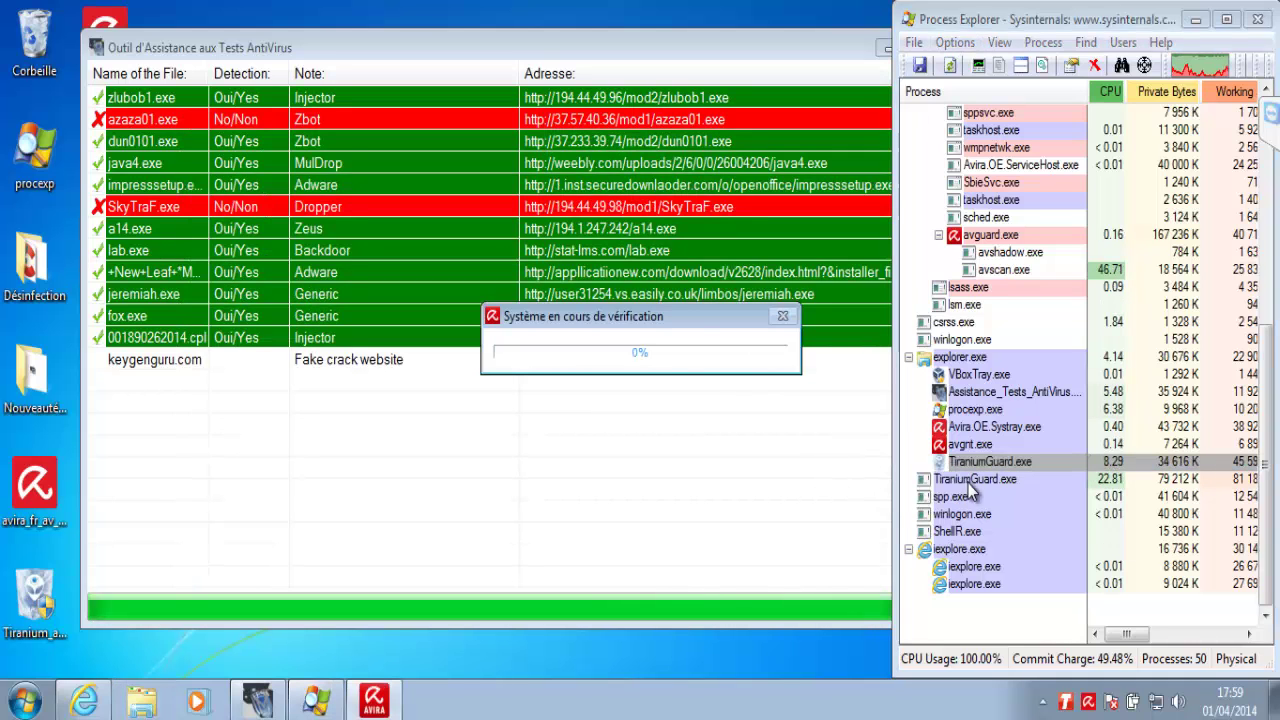
{"action": "left_click", "coordinate": [1084, 479]}
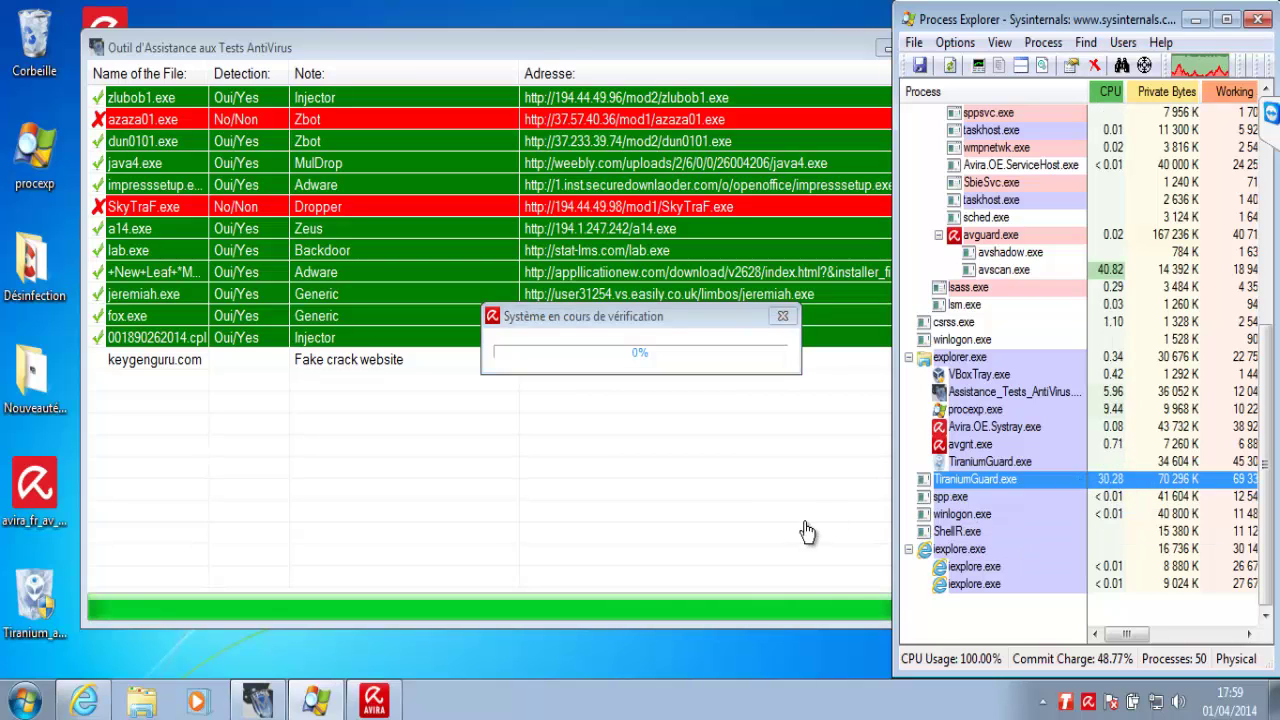
{"action": "left_click", "coordinate": [1000, 270]}
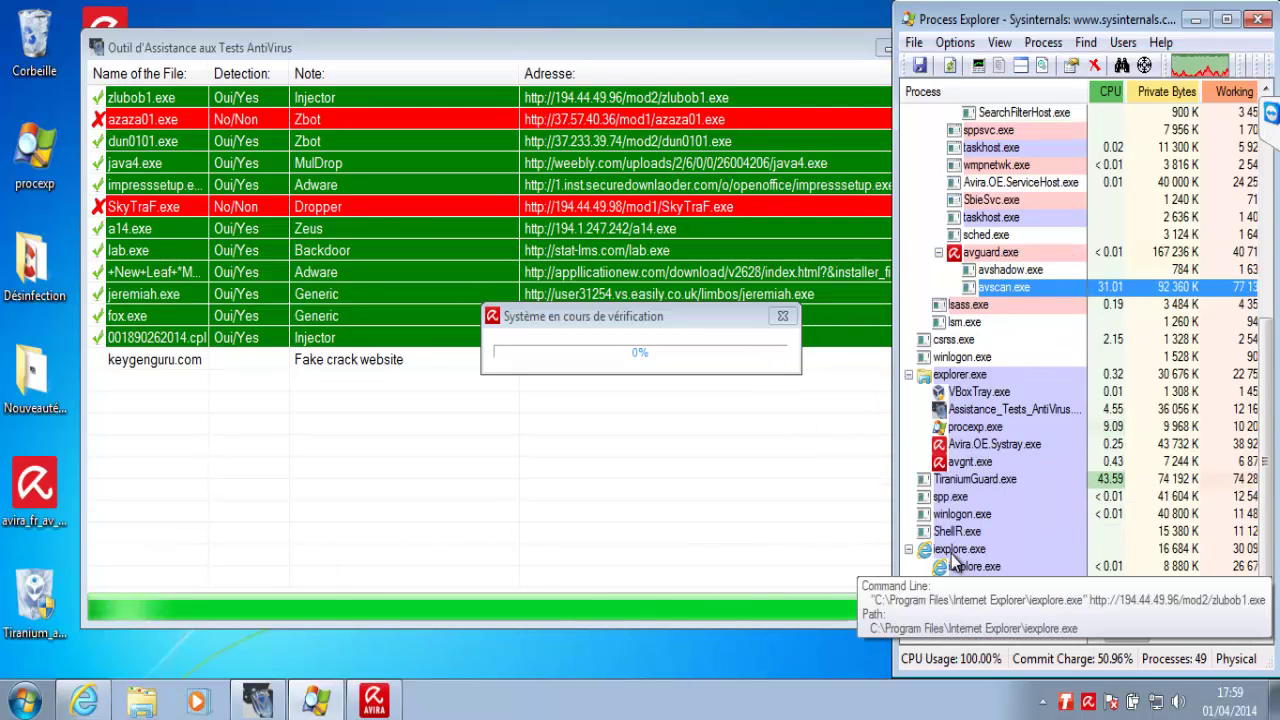
- Kill the iexplore.exe process tree in Process Explorer
{"action": "right_click", "coordinate": [950, 549]}
{"action": "left_click", "coordinate": [1021, 405]}
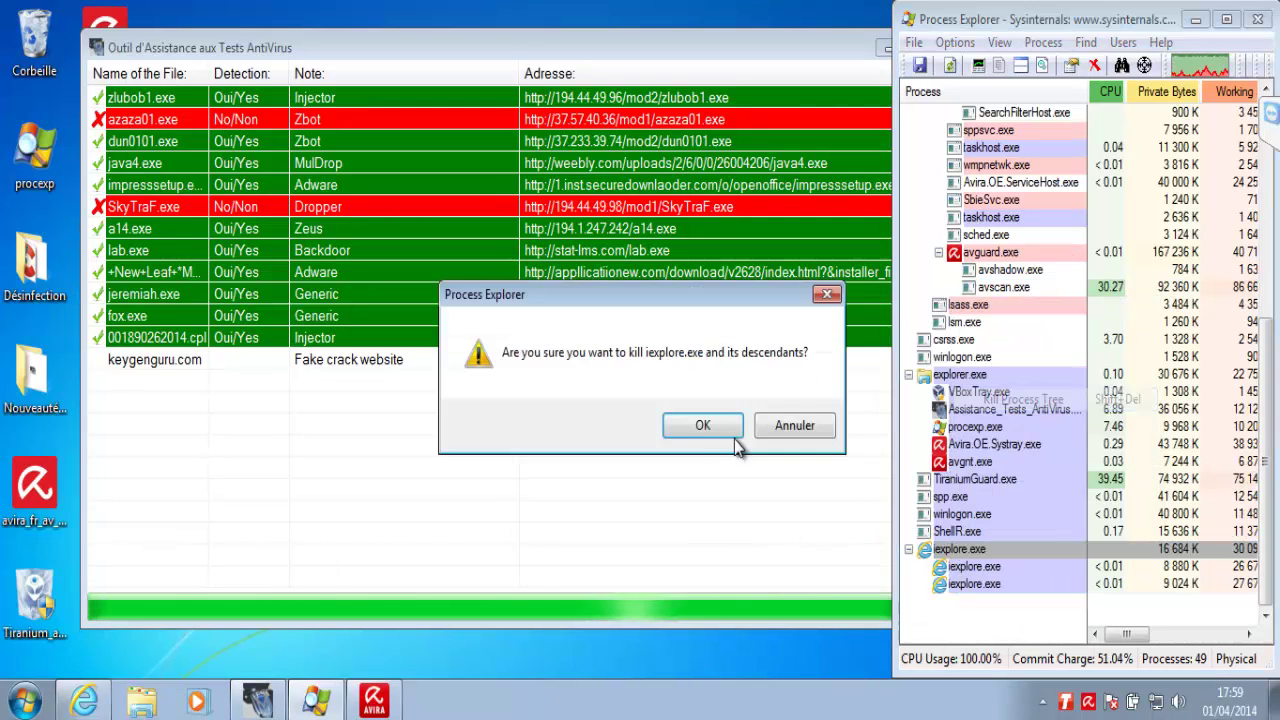
{"action": "left_click", "coordinate": [706, 427]}
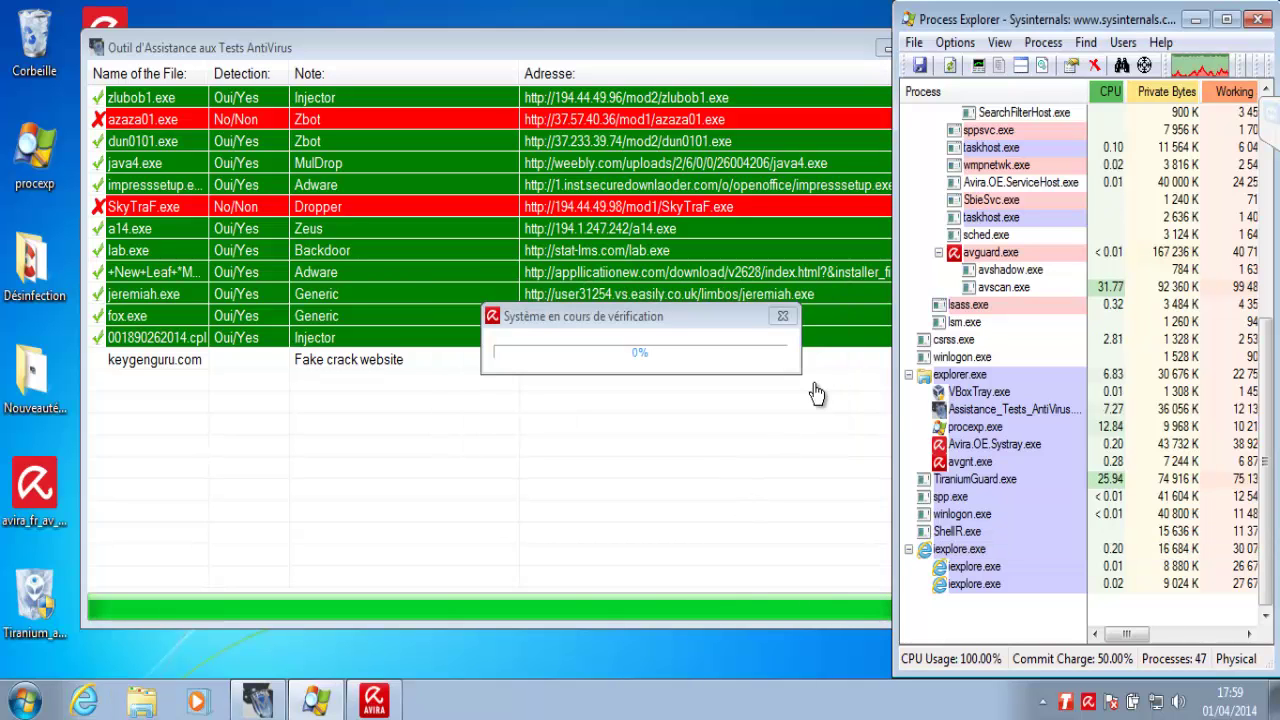
- Compare the CPU usage of TiraniumGuard.exe and avscan.exe, and close Avira's system scan progress window
{"action": "mouse_move", "coordinate": [1081, 362]}
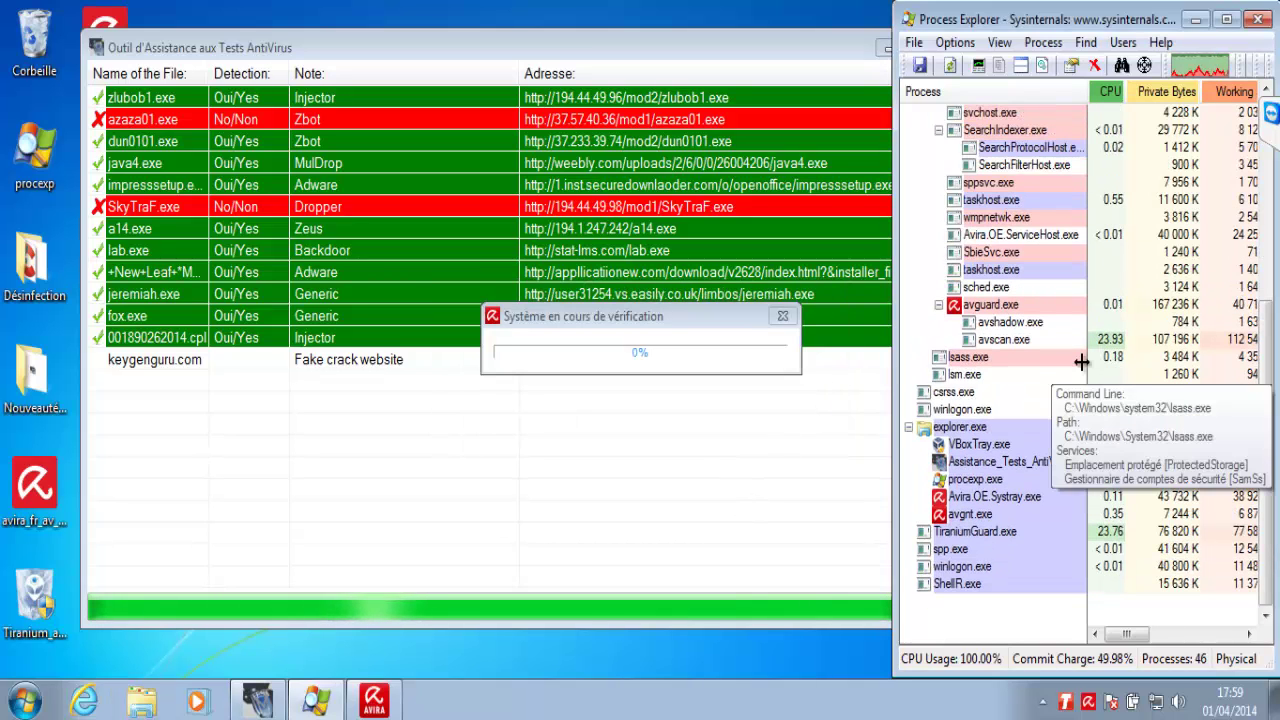
{"action": "left_click", "coordinate": [1102, 531]}
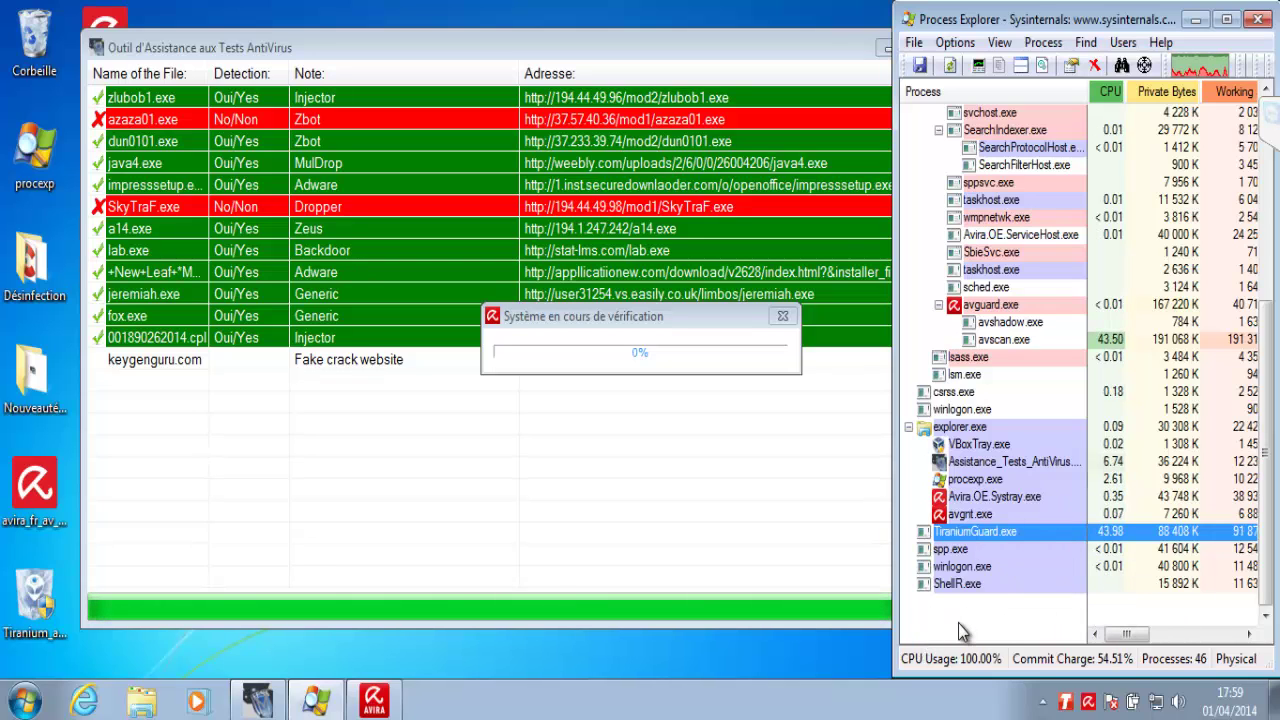
{"action": "left_click", "coordinate": [1145, 338]}
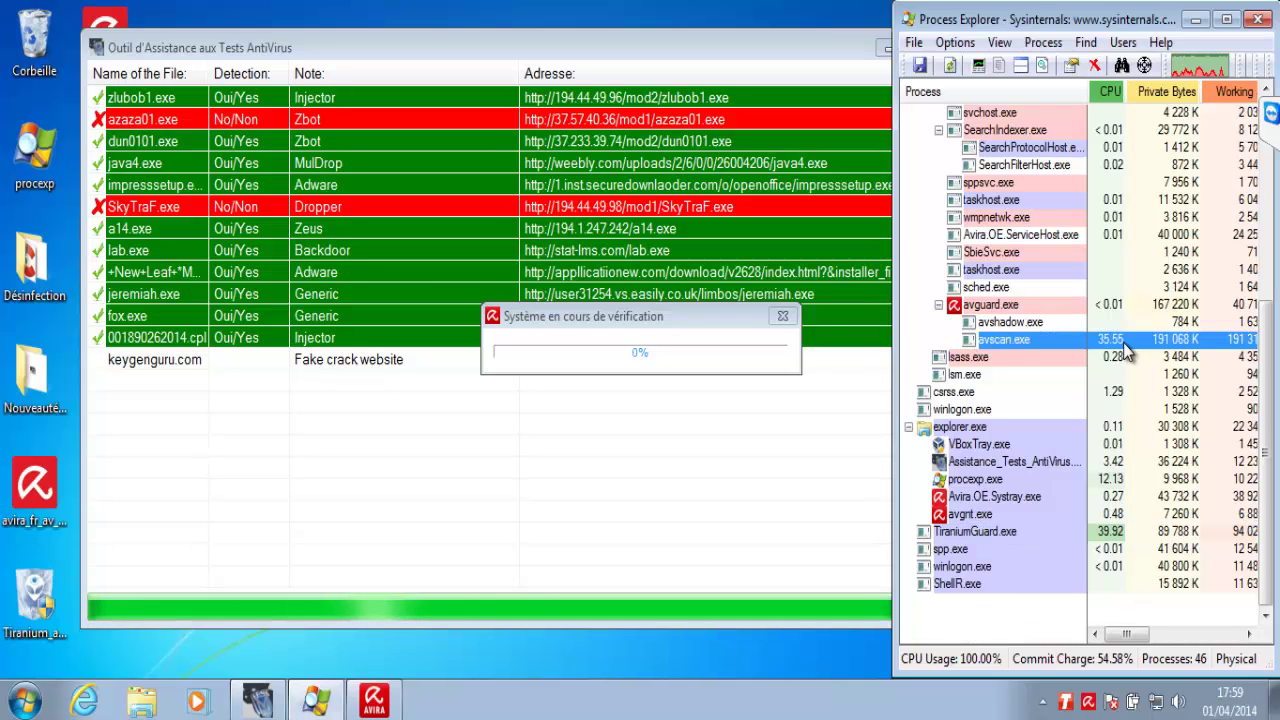
{"action": "left_click", "coordinate": [784, 318]}
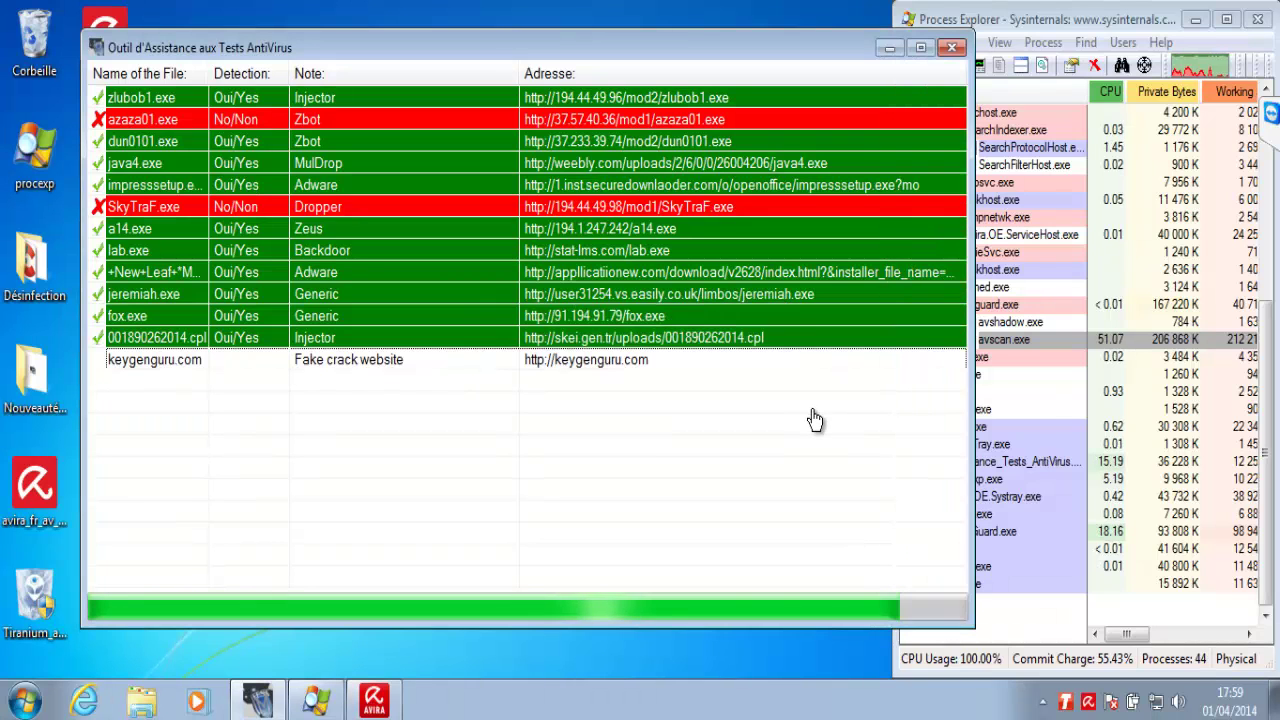
{"action": "left_click", "coordinate": [975, 479]}
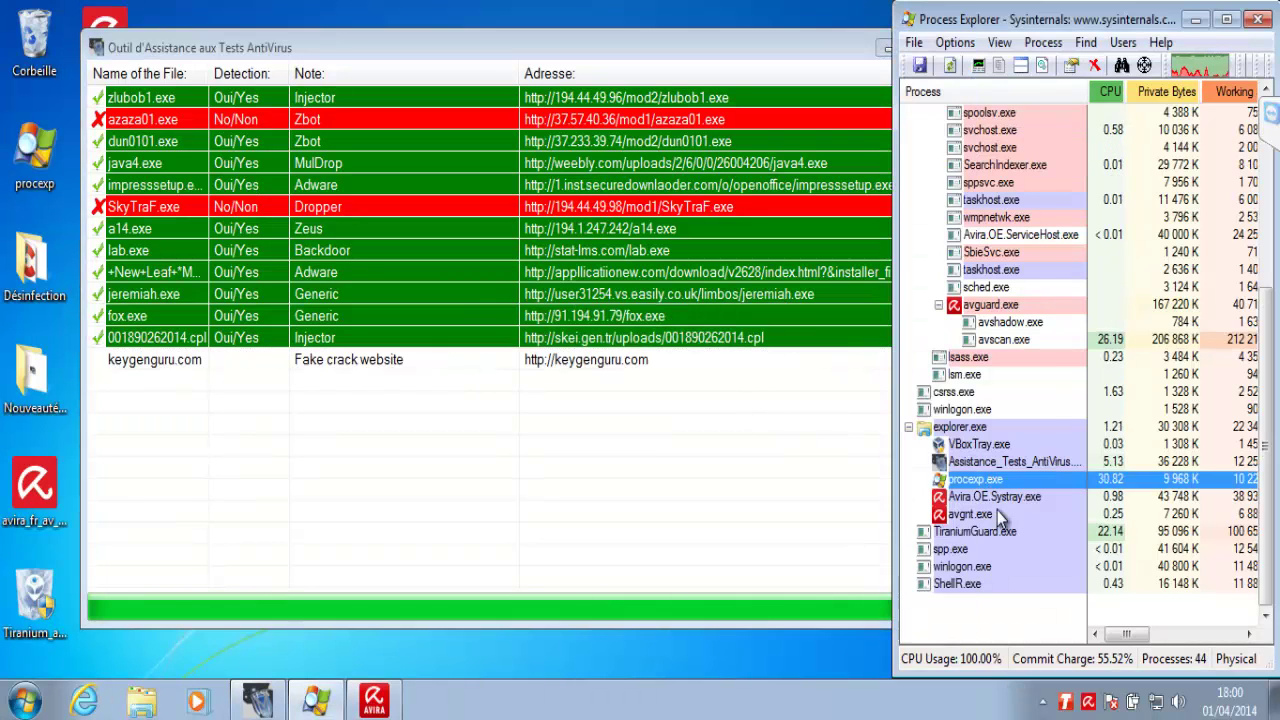
{"action": "left_click", "coordinate": [1000, 533]}
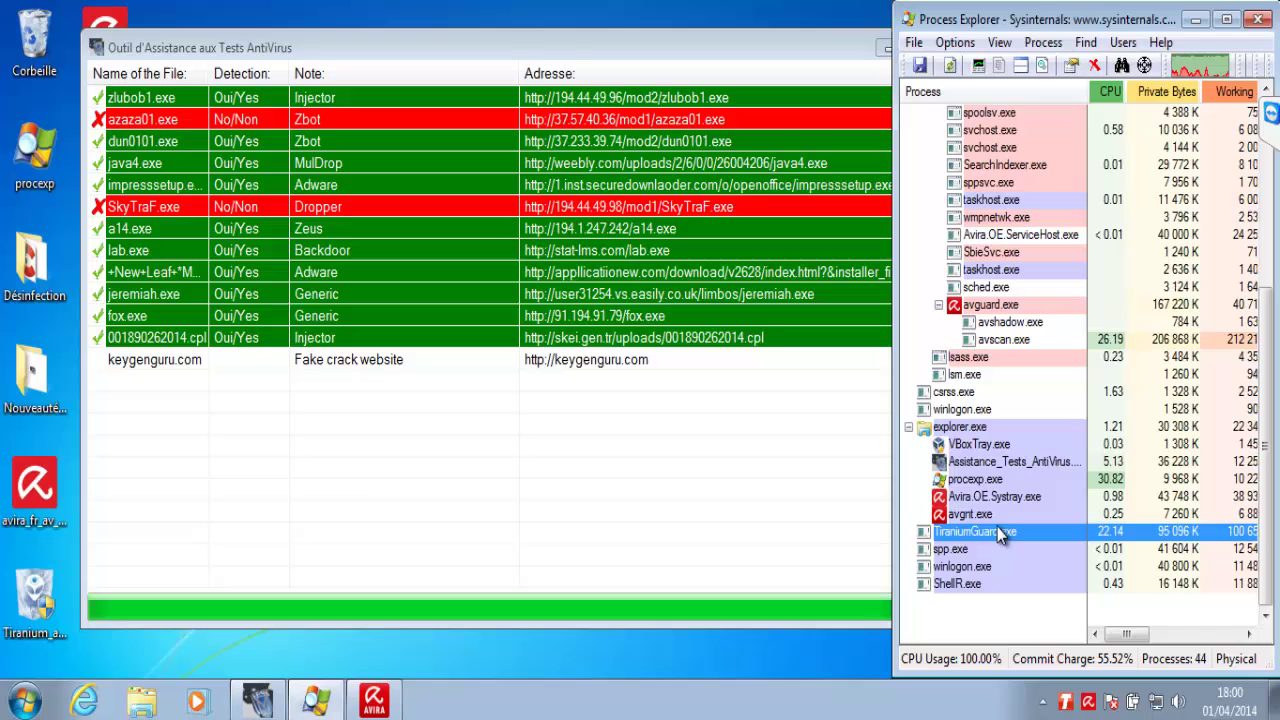
- Delete the keygenguru.com entry from the sample list, view the test results and check the running processes
{"action": "left_click", "coordinate": [580, 372]}
{"action": "left_click", "coordinate": [586, 372]}
{"action": "right_click", "coordinate": [586, 372]}
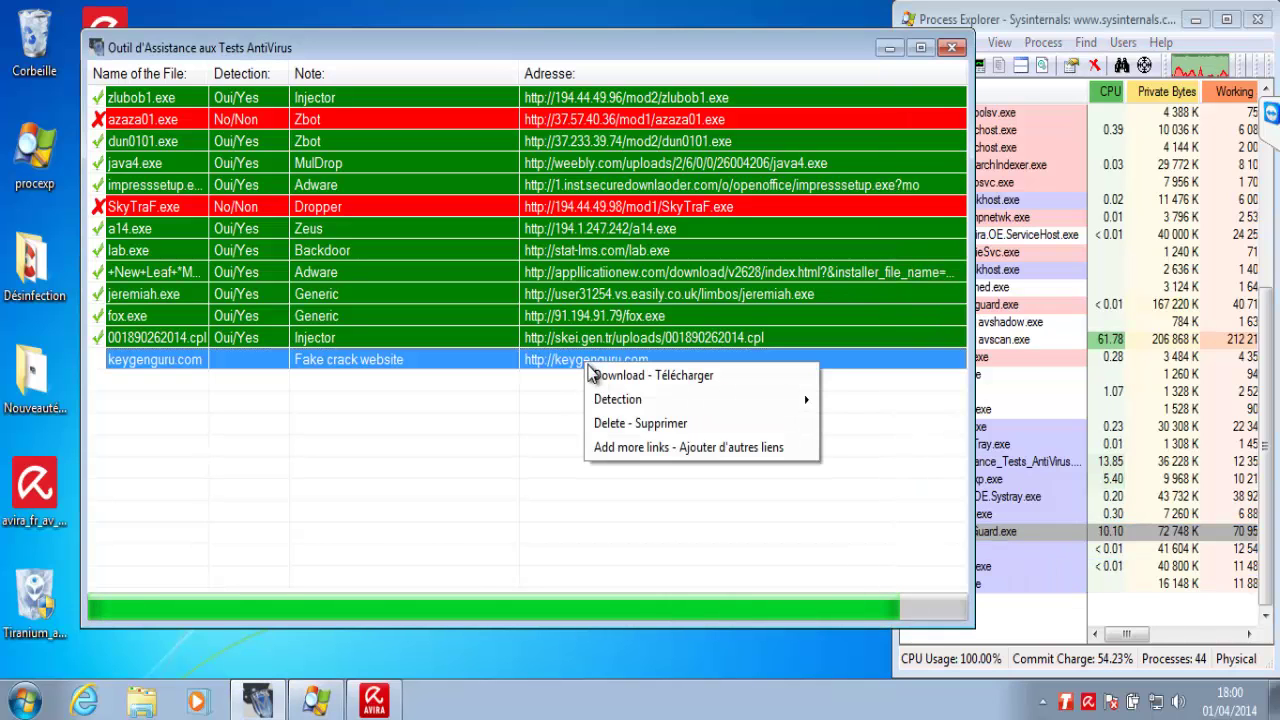
{"action": "left_click", "coordinate": [622, 424]}
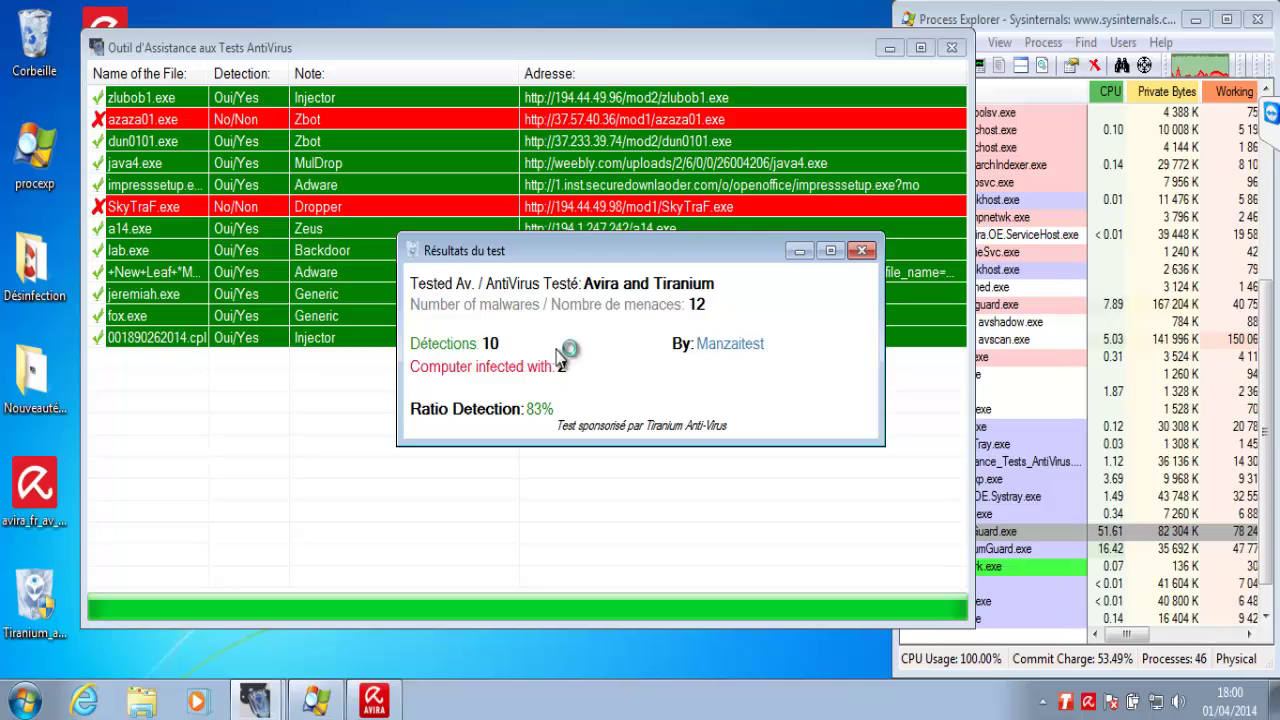
{"action": "left_click", "coordinate": [1037, 495]}
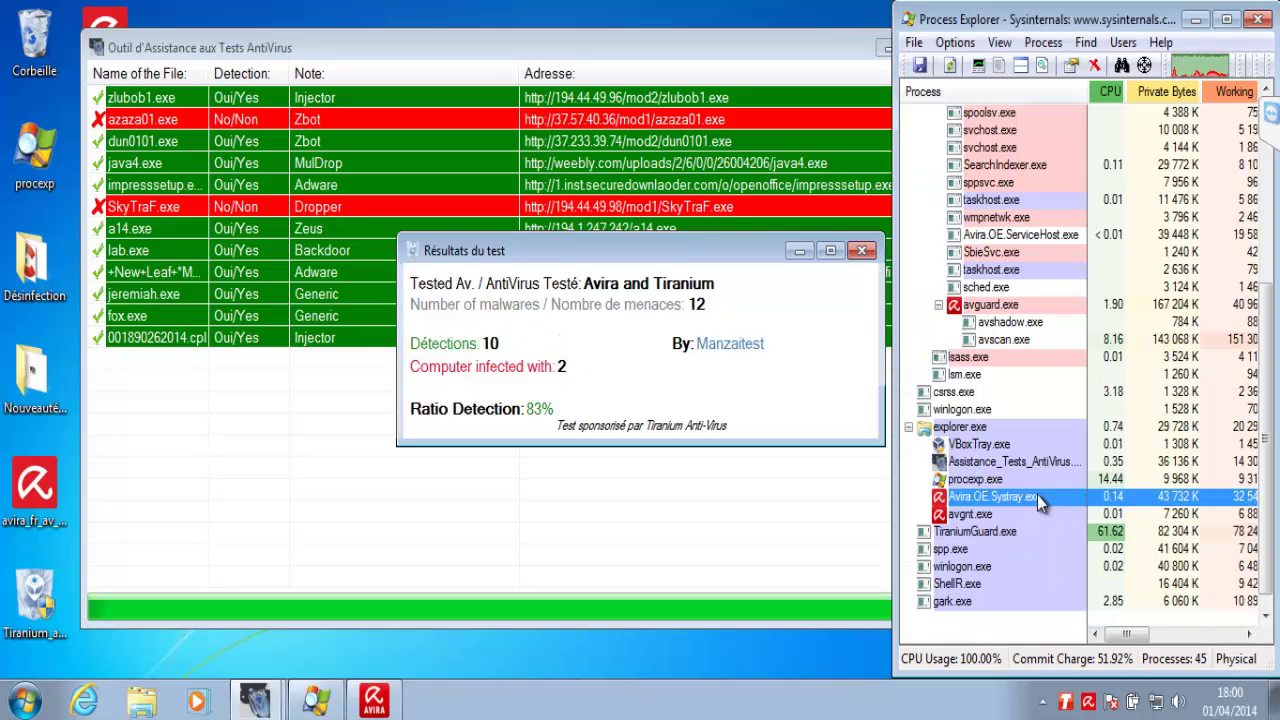
- Select the gark.exe process in Process Explorer, and close the test results and the antivirus test tool window
{"action": "left_click", "coordinate": [955, 601]}
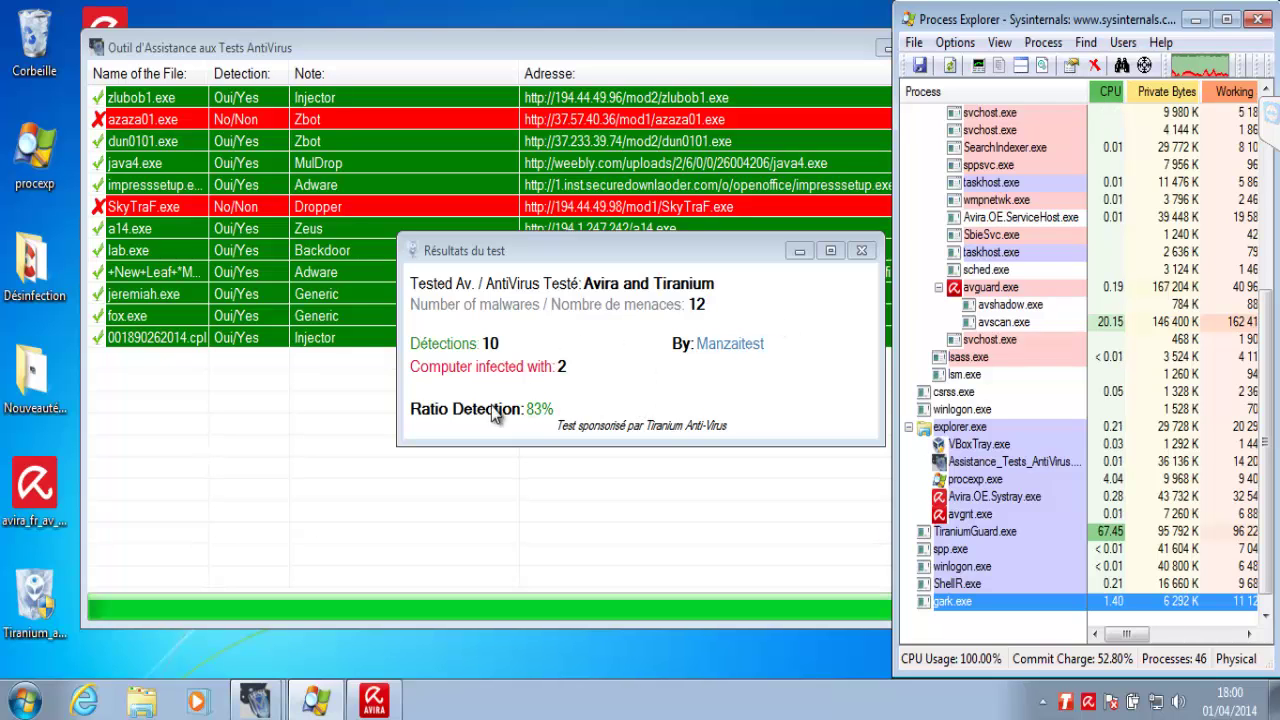
{"action": "left_click", "coordinate": [861, 251]}
{"action": "left_click", "coordinate": [843, 59]}
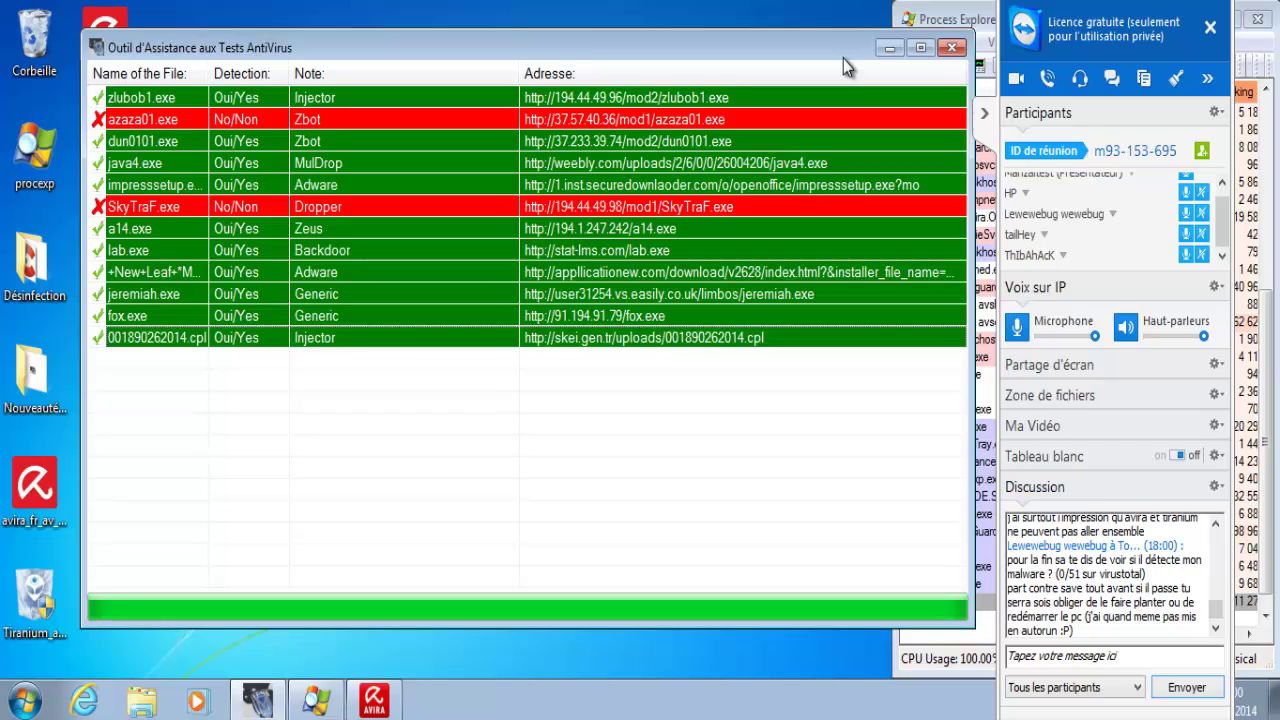
{"action": "left_click", "coordinate": [950, 48]}
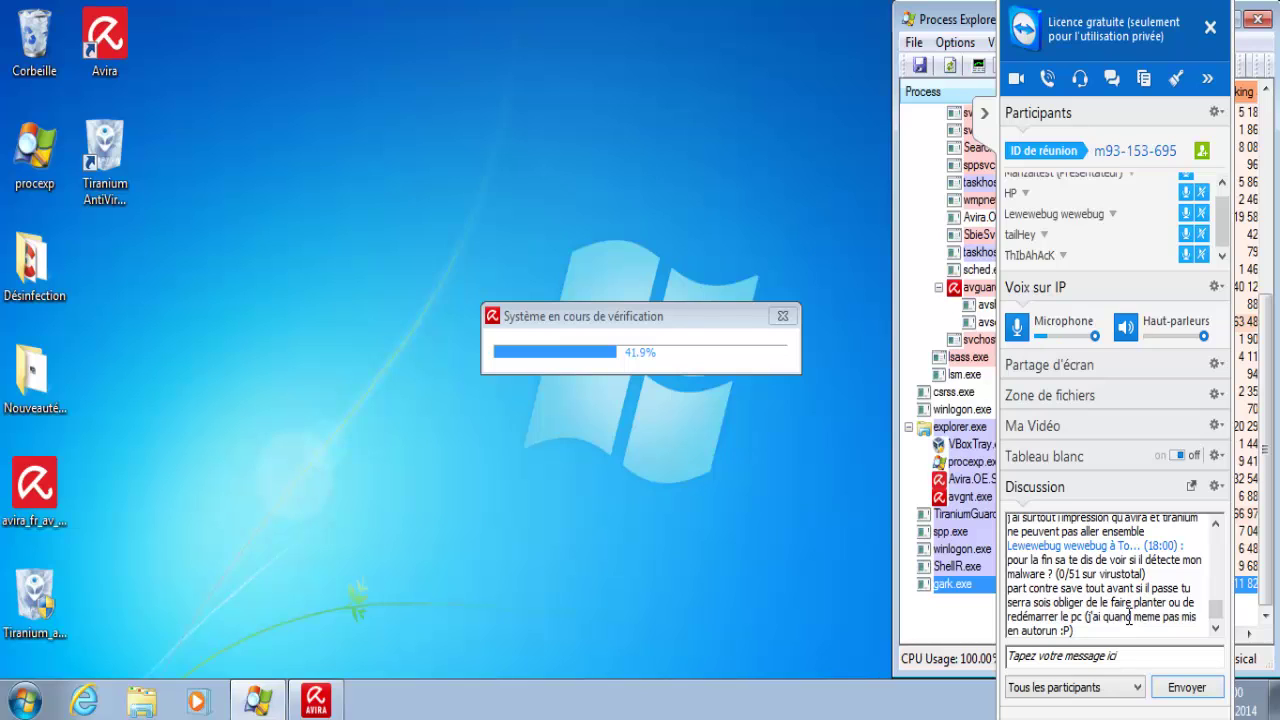
{"action": "left_click", "coordinate": [984, 116]}
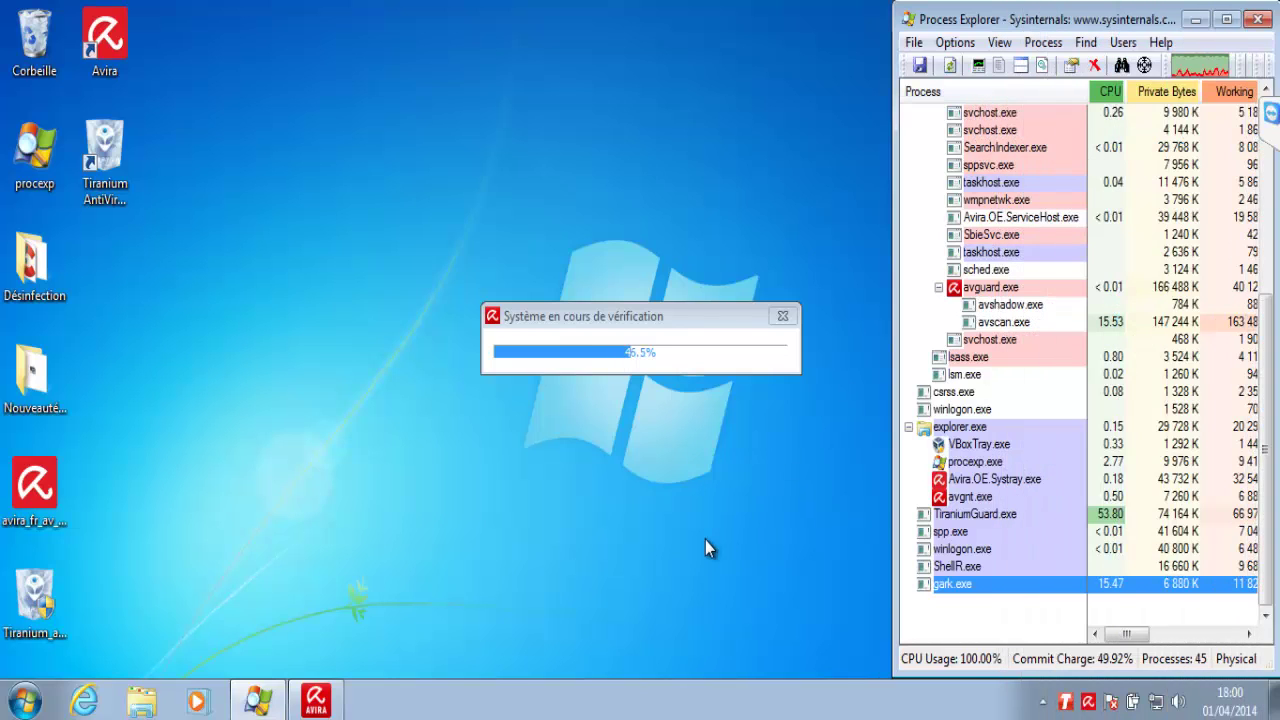
- Open the vm share on \\Vboxsvr and copy the killwin application to the desktop
{"action": "key", "text": "super+r"}
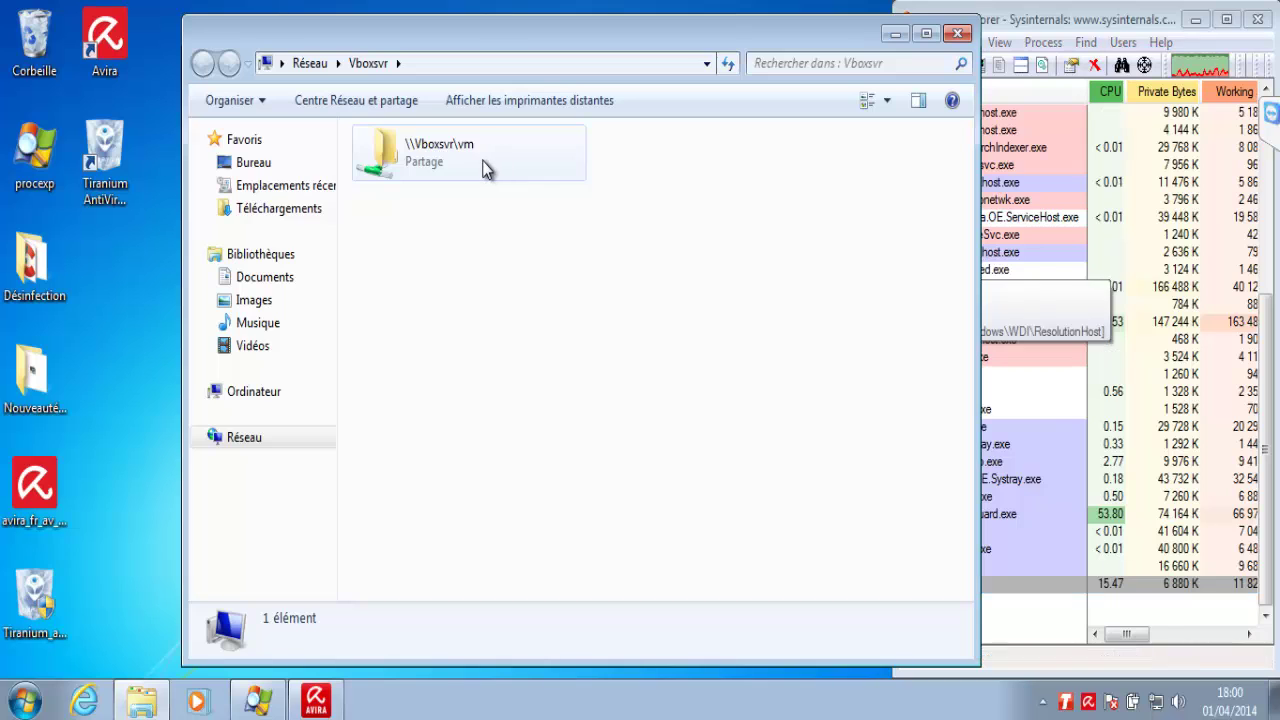
{"action": "double_click", "coordinate": [491, 162]}
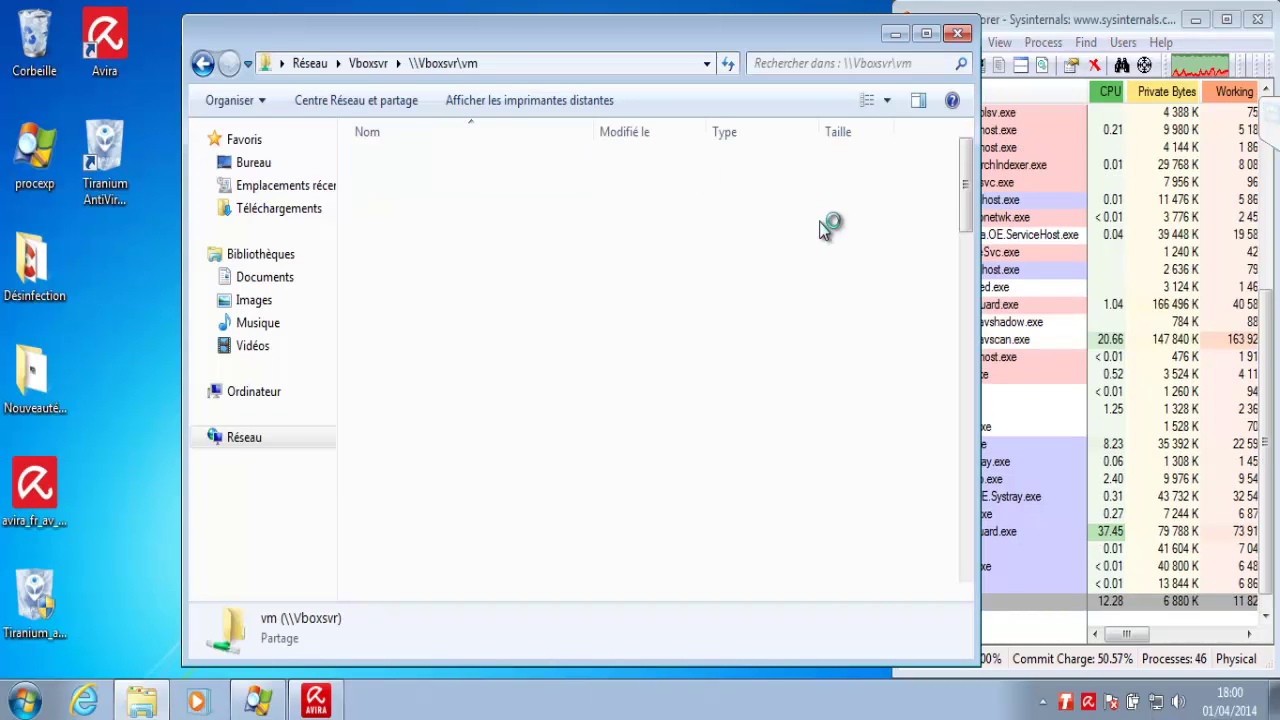
{"action": "left_click_drag", "start_coordinate": [965, 200], "coordinate": [984, 374]}
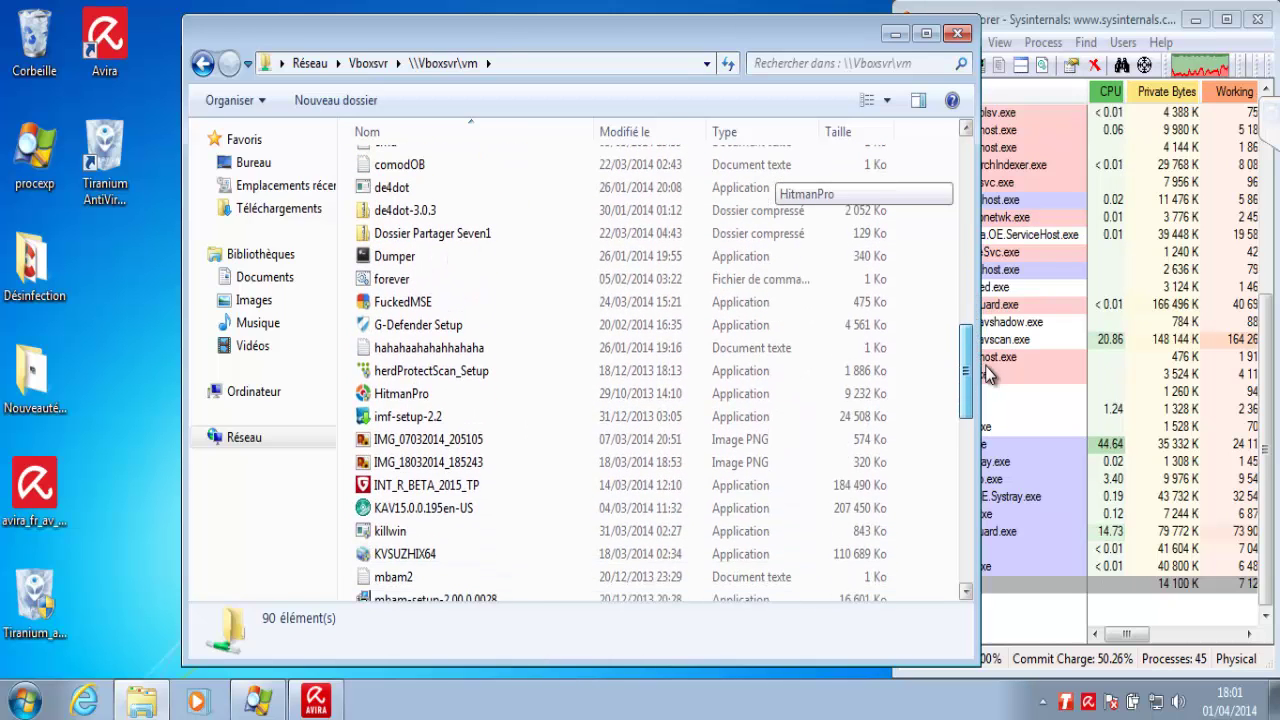
{"action": "left_click", "coordinate": [408, 538]}
{"action": "double_click", "coordinate": [408, 540]}
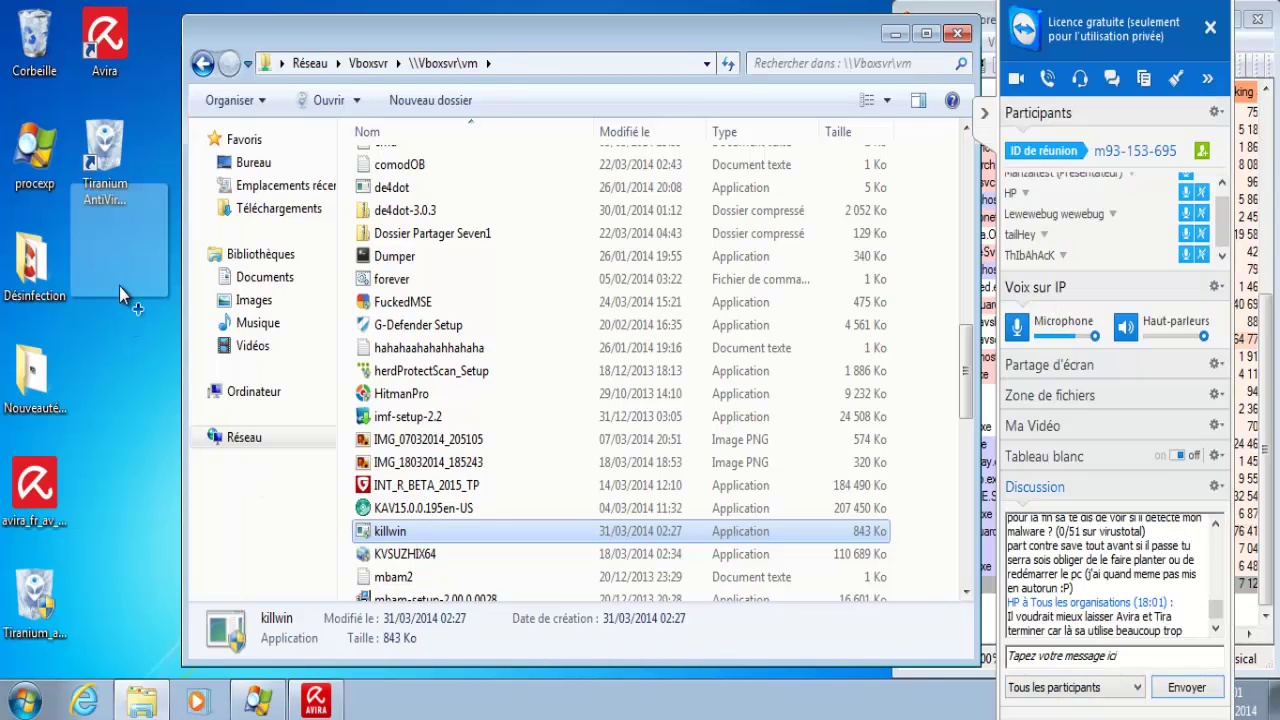
{"action": "left_click", "coordinate": [119, 286]}
{"action": "key", "text": "ctrl+v"}
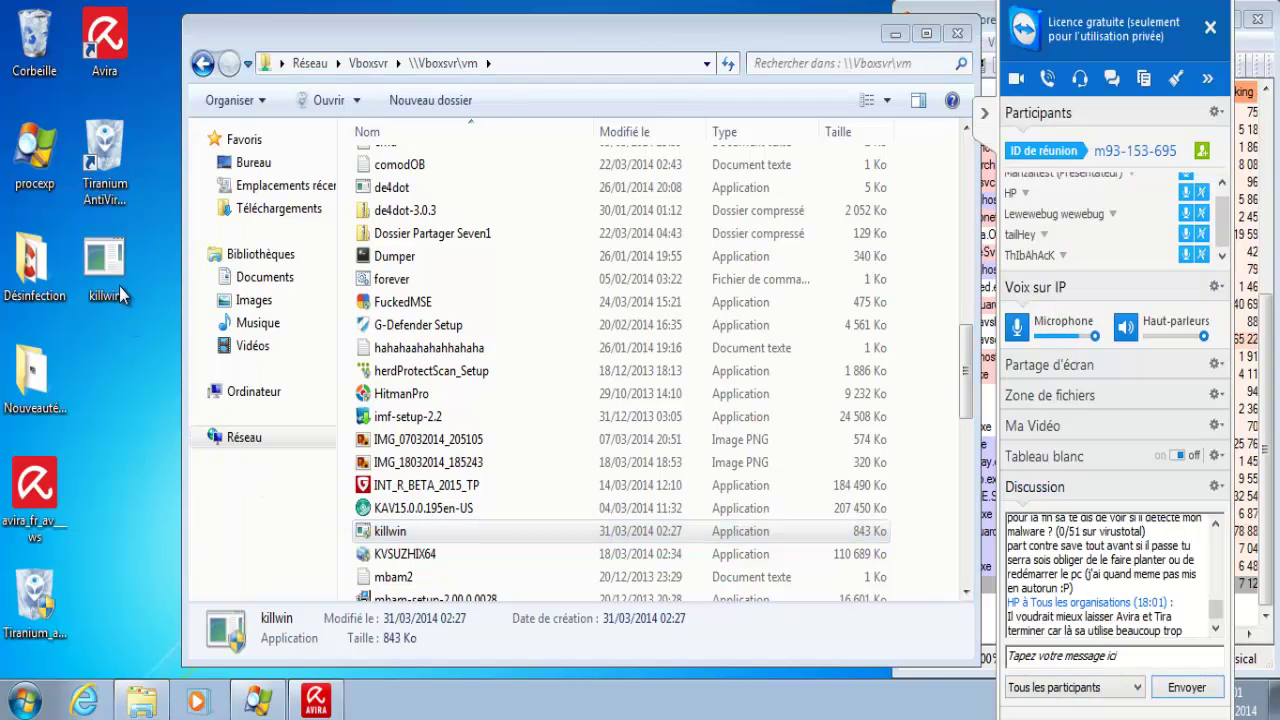
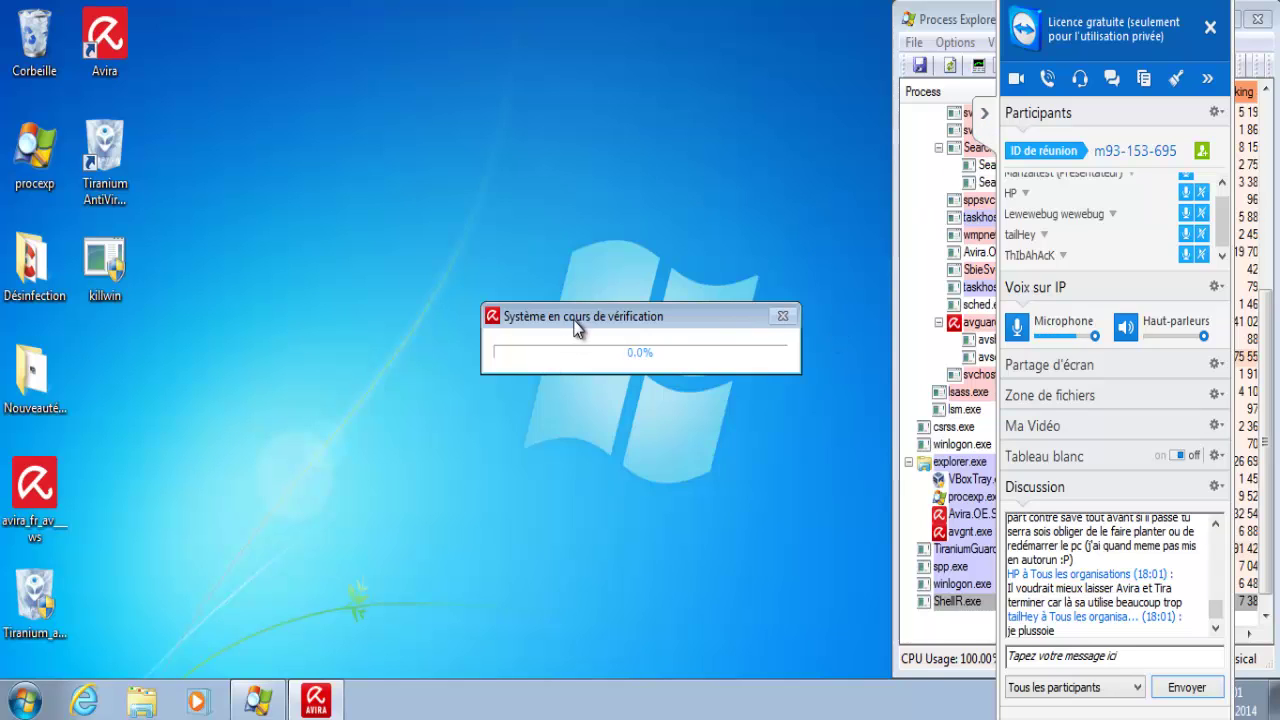
- Run killwin from the desktop and allow it to make changes to the computer
{"action": "left_click_drag", "start_coordinate": [574, 320], "coordinate": [528, 185]}
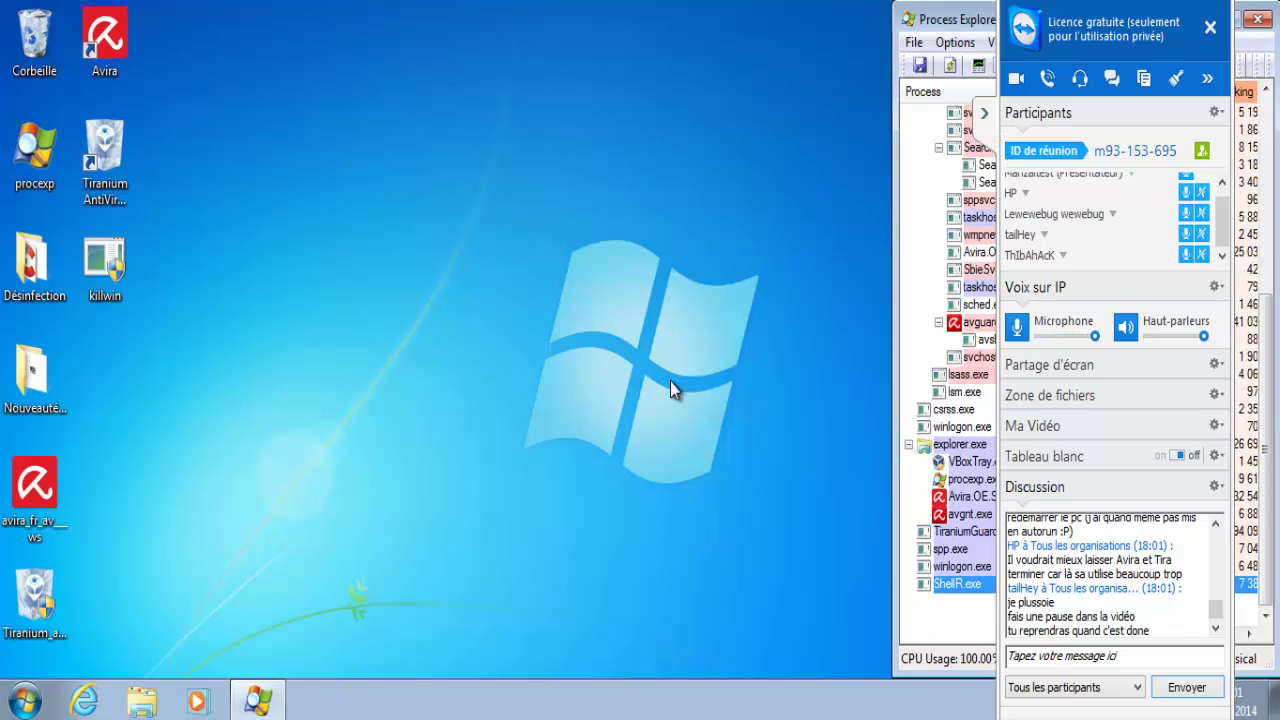
{"action": "left_click", "coordinate": [984, 113]}
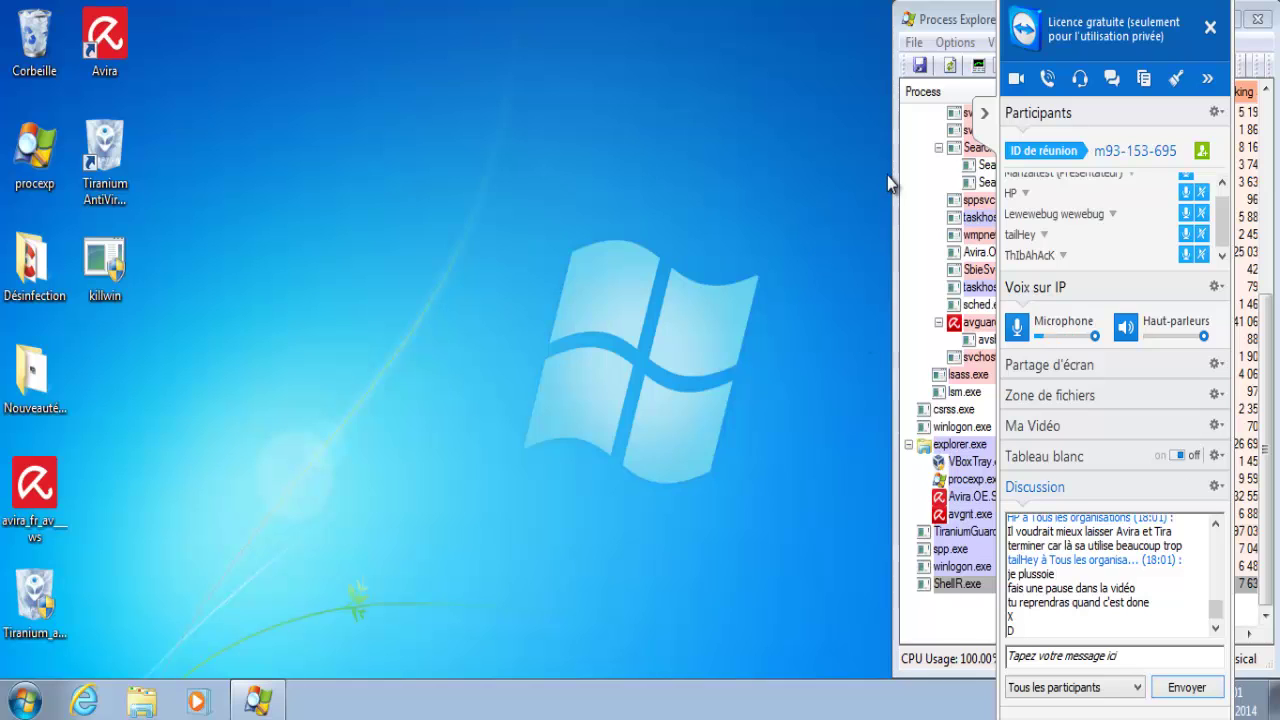
{"action": "left_click", "coordinate": [984, 113]}
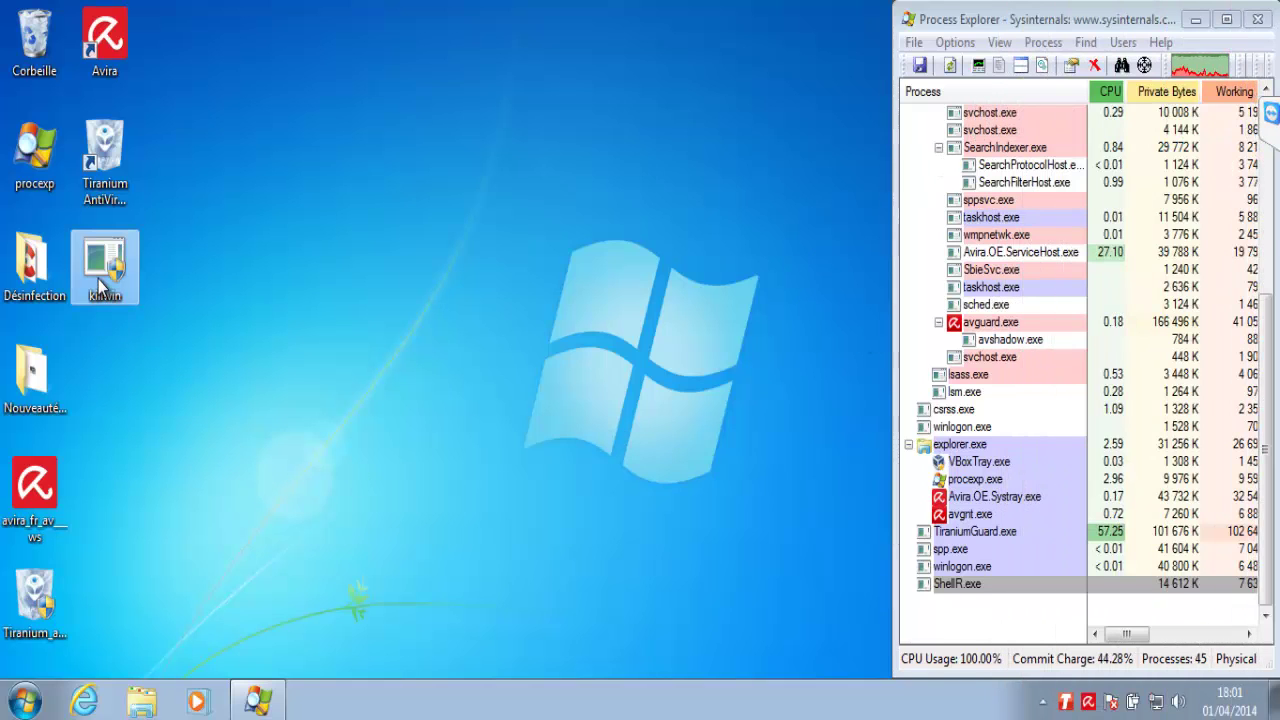
{"action": "double_click", "coordinate": [98, 279]}
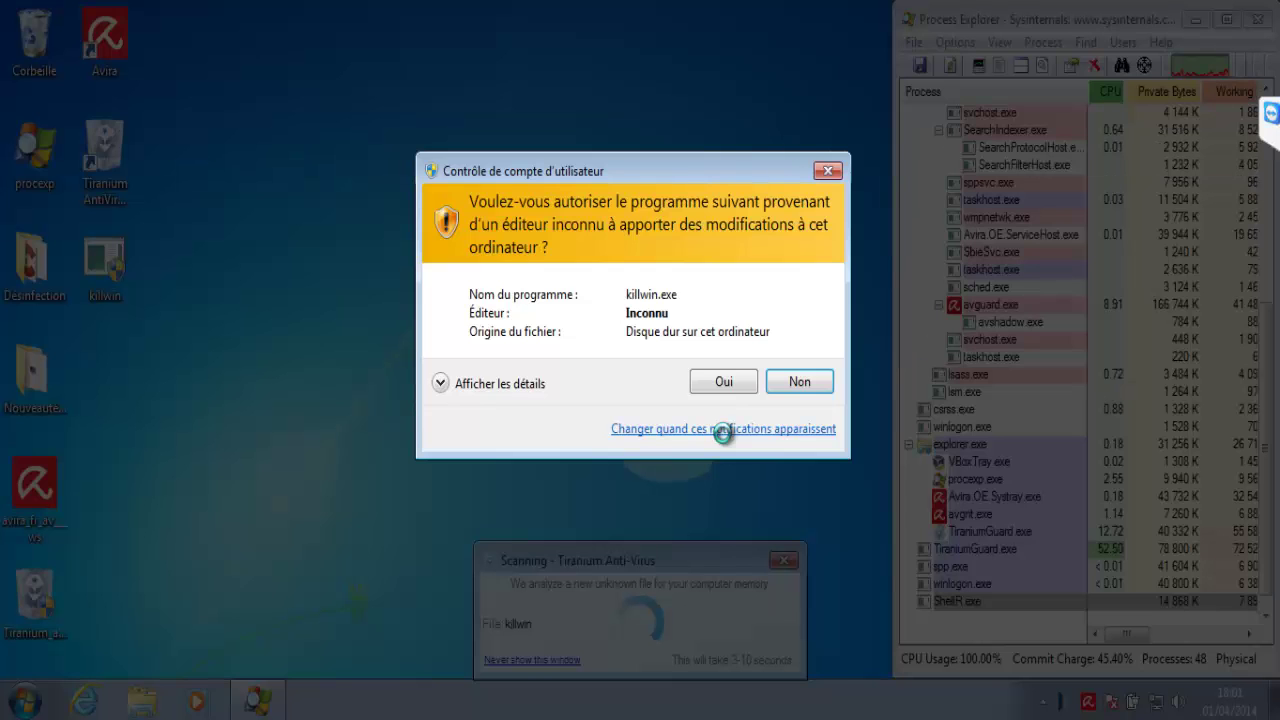
{"action": "left_click", "coordinate": [721, 390]}
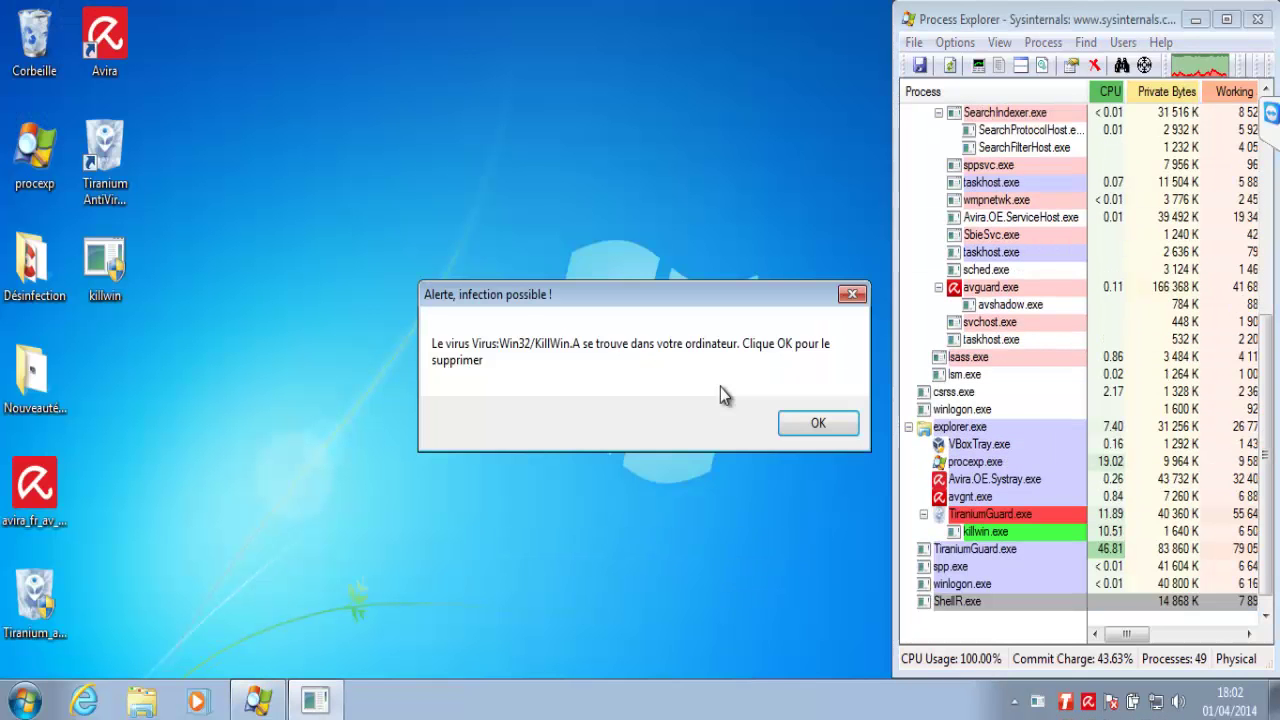
- Accept the removal of Virus:Win32/KillWin.A in the infection alert and dismiss Tiranium's registry notification
{"action": "left_click_drag", "start_coordinate": [563, 295], "coordinate": [517, 268]}
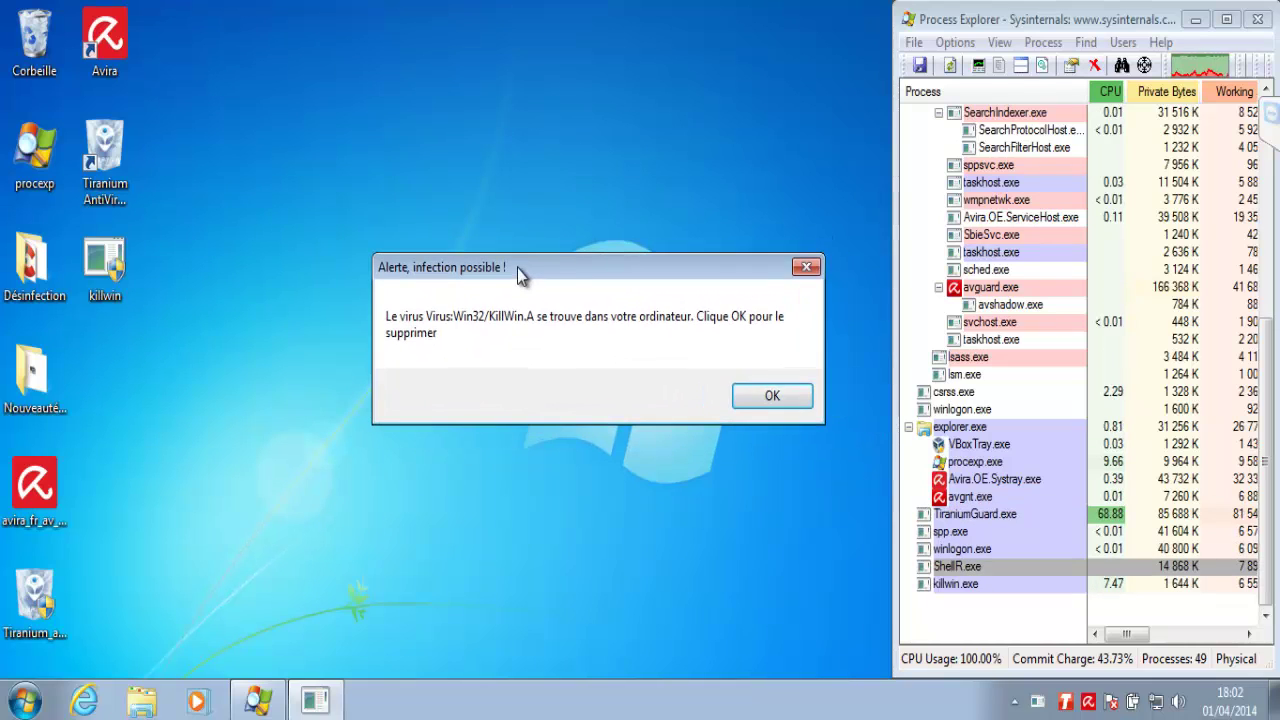
{"action": "left_click", "coordinate": [748, 398]}
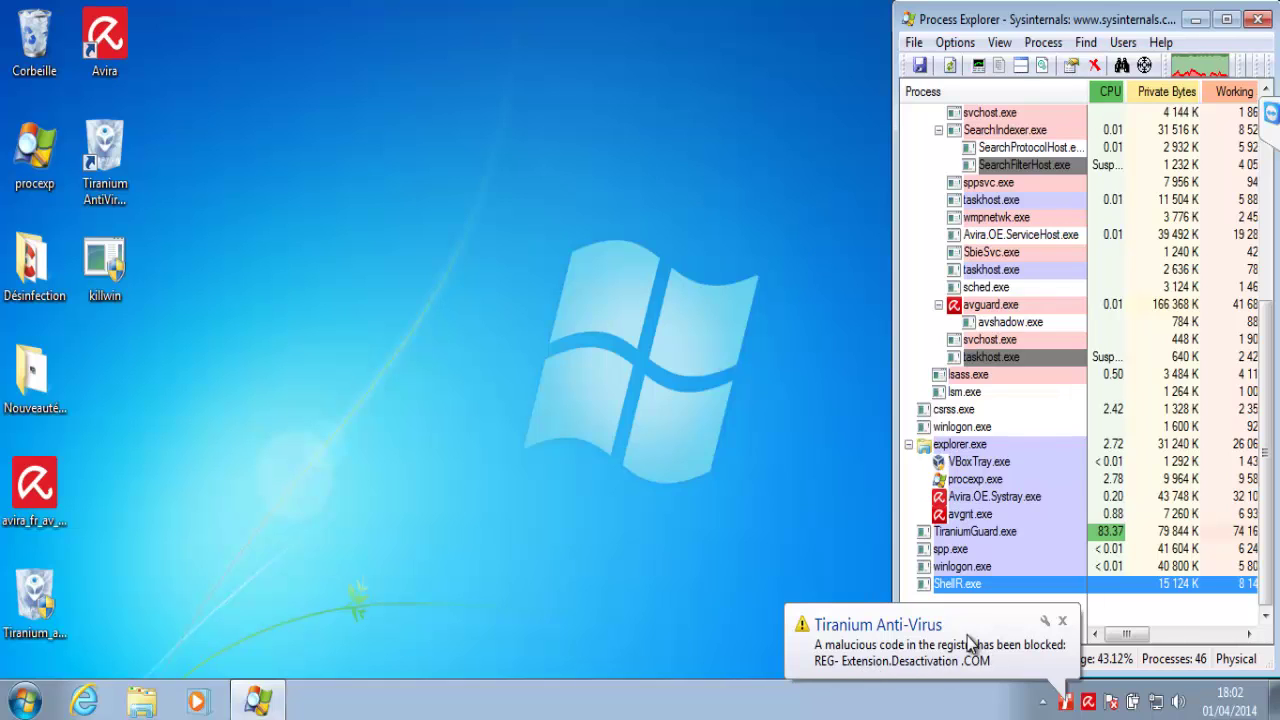
{"action": "left_click", "coordinate": [1062, 622]}
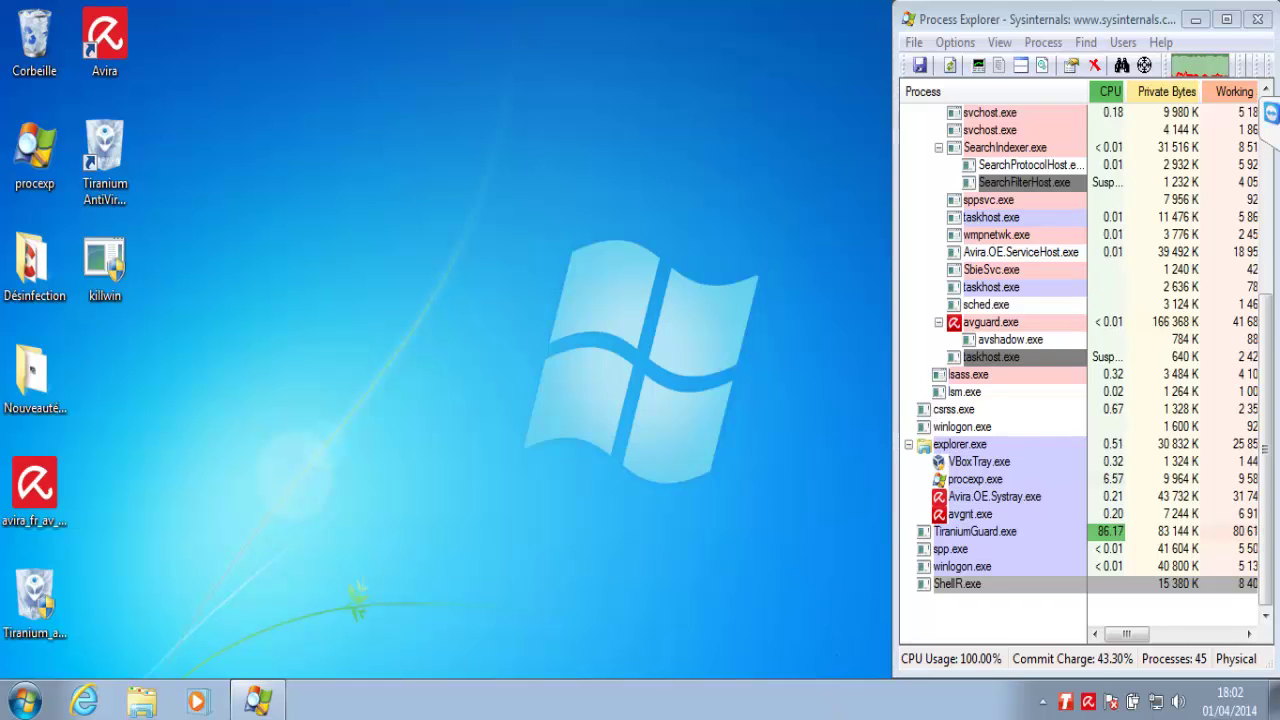
{"action": "left_click", "coordinate": [573, 605]}
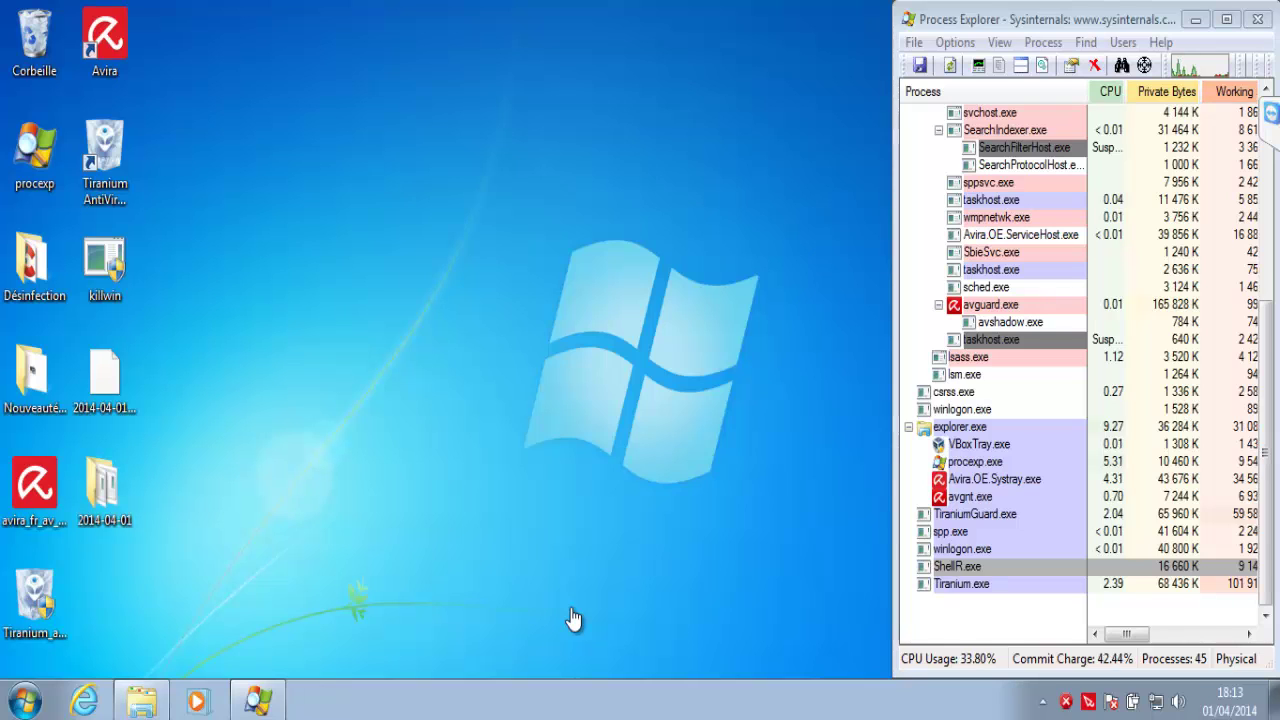
- Shut down the Tiranium guard and scan the 2014-04-01 desktop folder with Avira, allowing the program to make changes
{"action": "right_click", "coordinate": [1066, 703]}
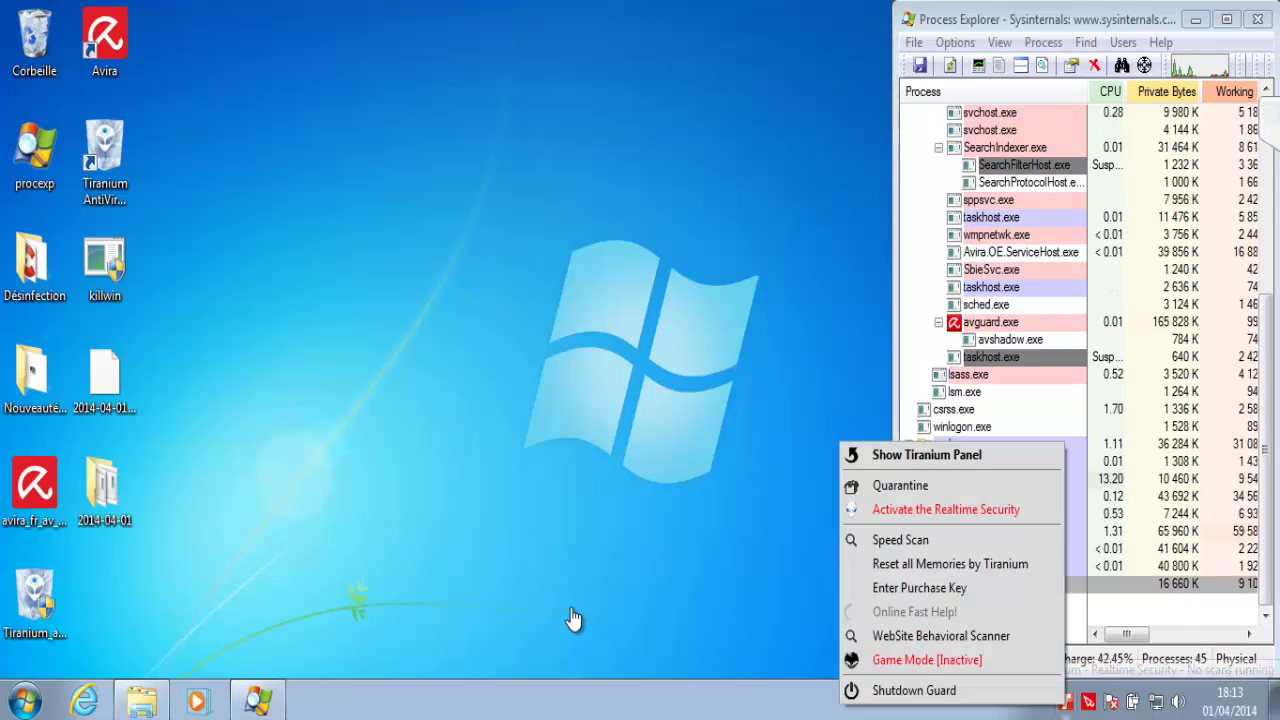
{"action": "left_click", "coordinate": [914, 690]}
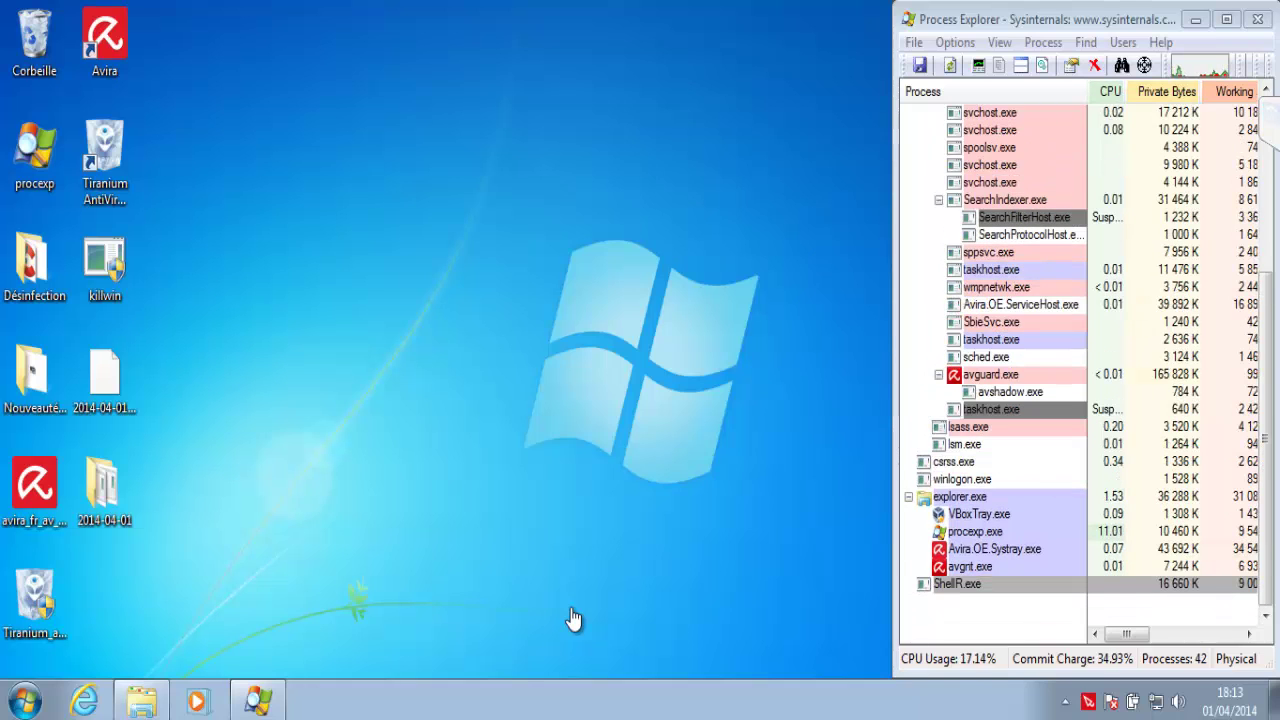
{"action": "right_click", "coordinate": [104, 487]}
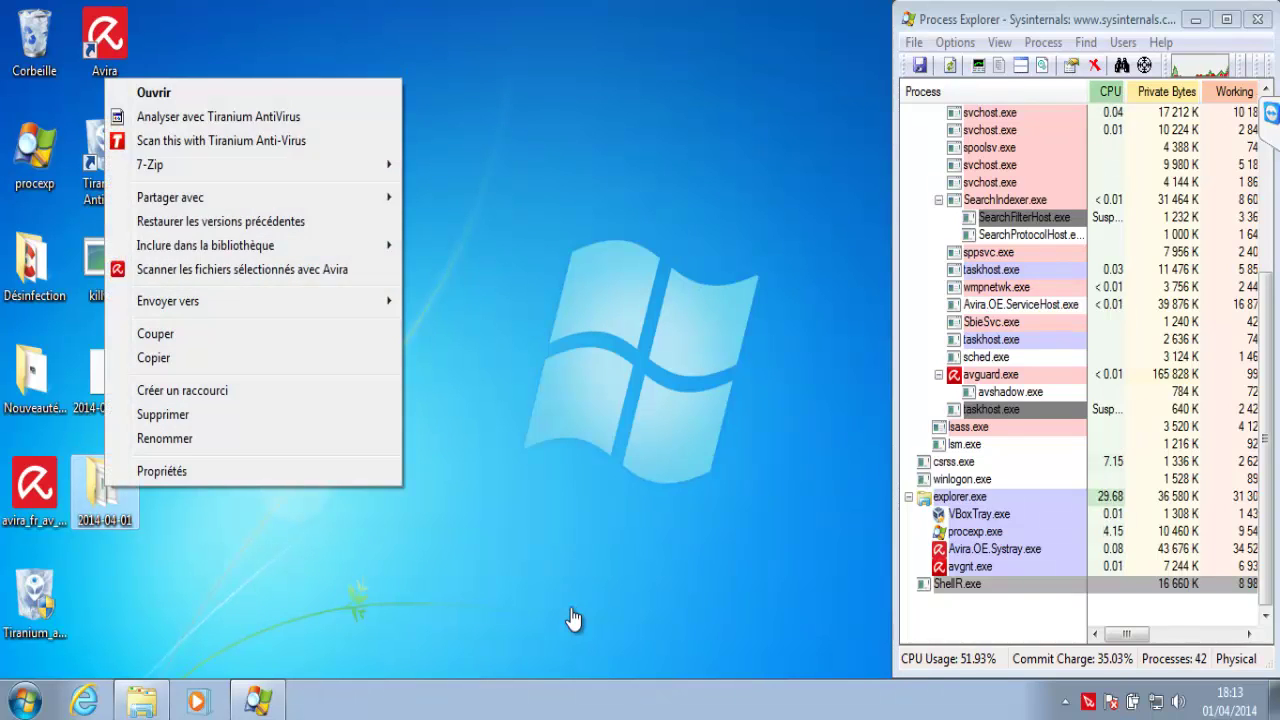
{"action": "left_click", "coordinate": [242, 269]}
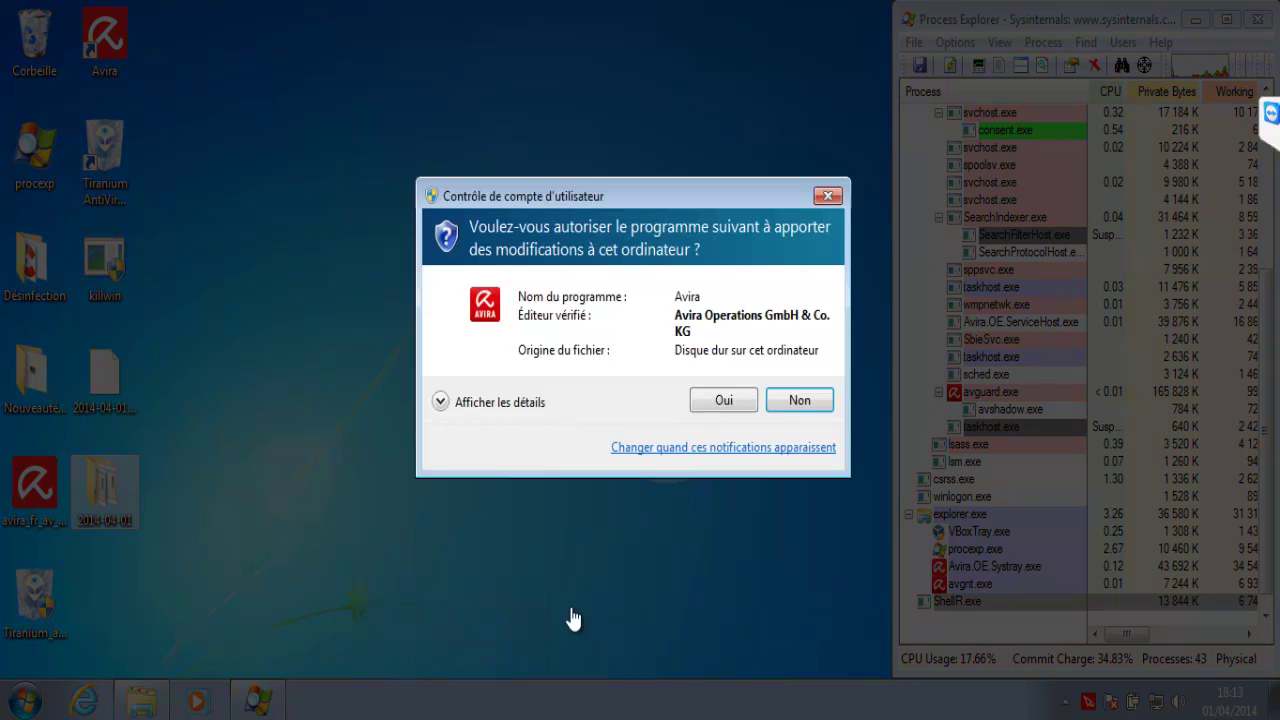
{"action": "left_click", "coordinate": [724, 400]}
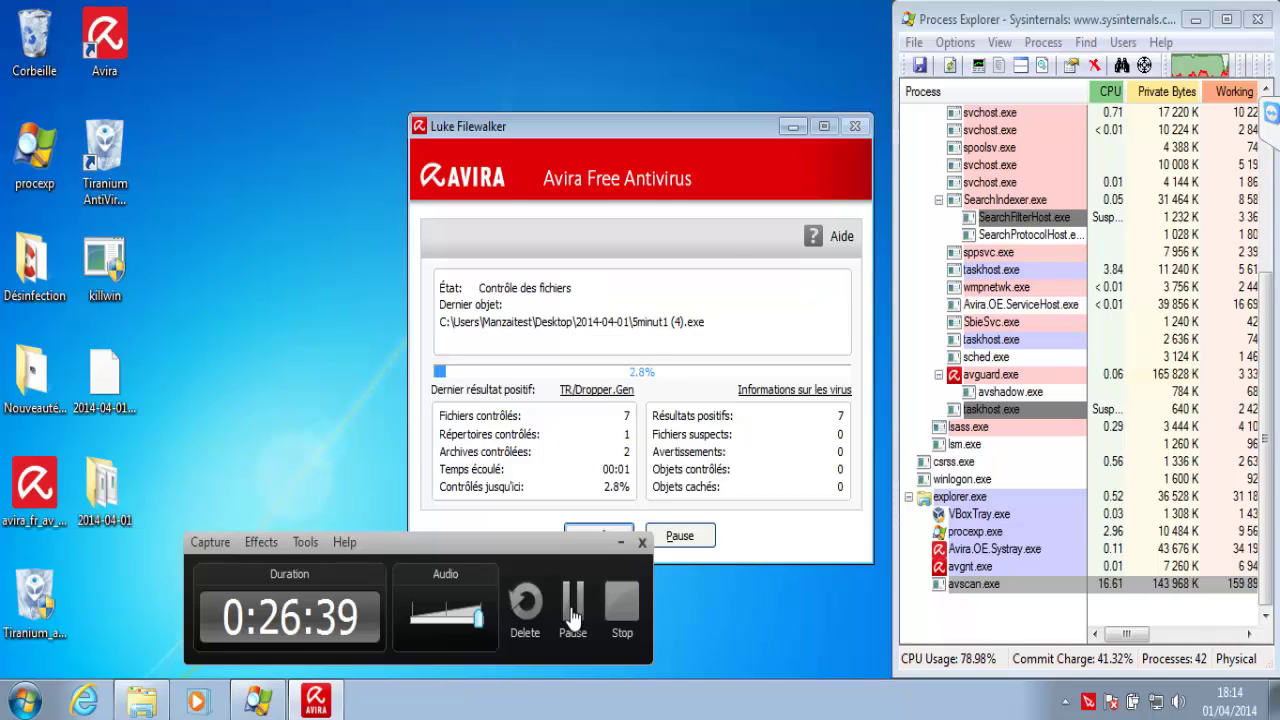
- Apply the quarantine action to the files detected by Avira and close the scan summary
{"action": "left_click", "coordinate": [573, 618]}
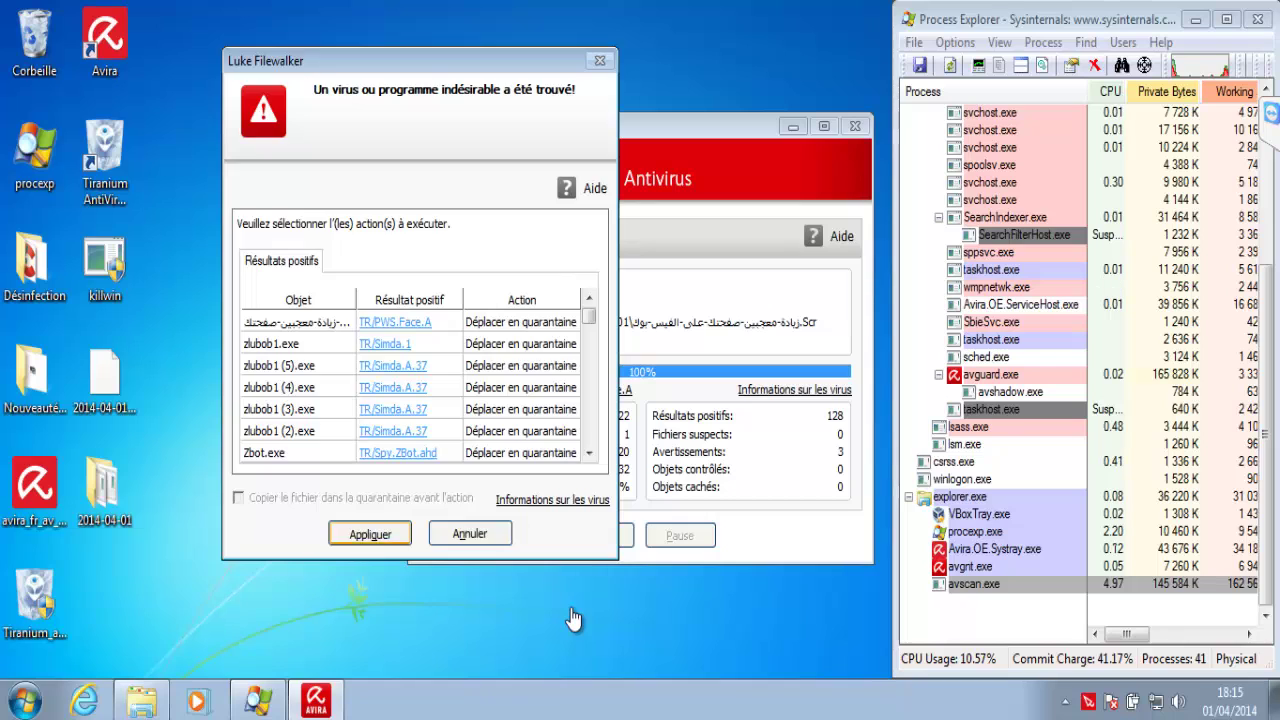
{"action": "key", "text": "Return"}
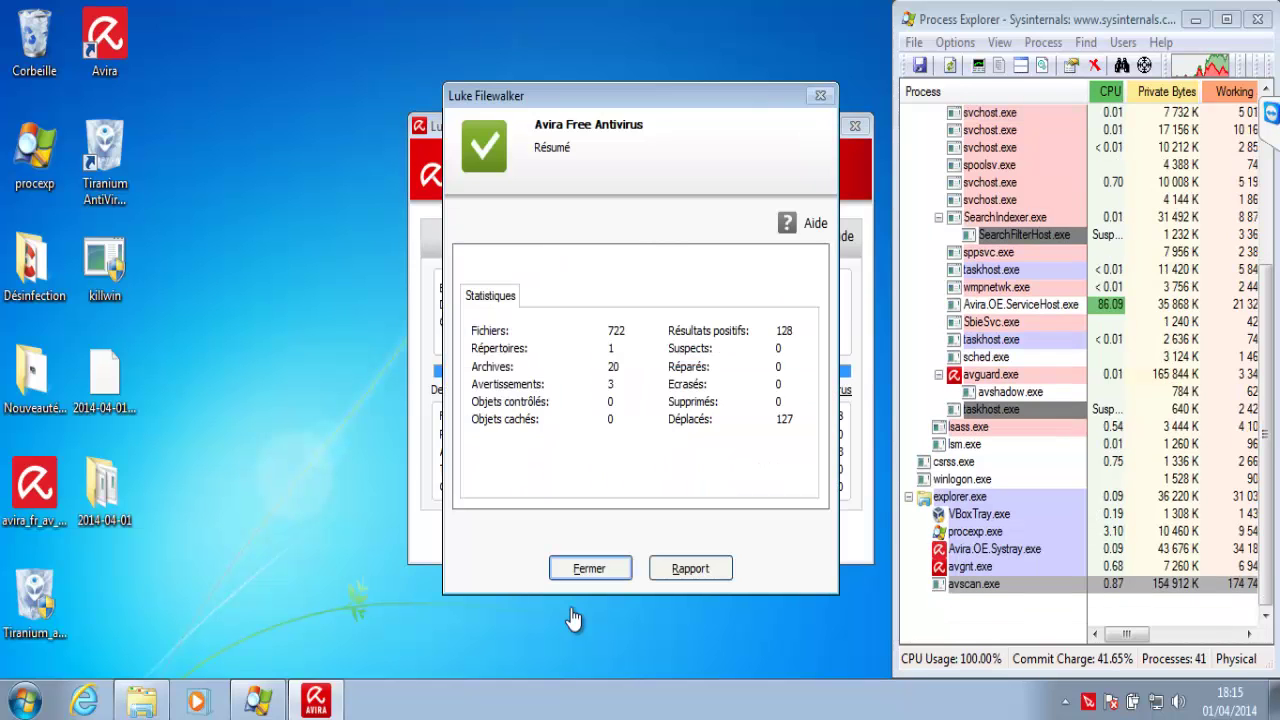
{"action": "key", "text": "Return"}
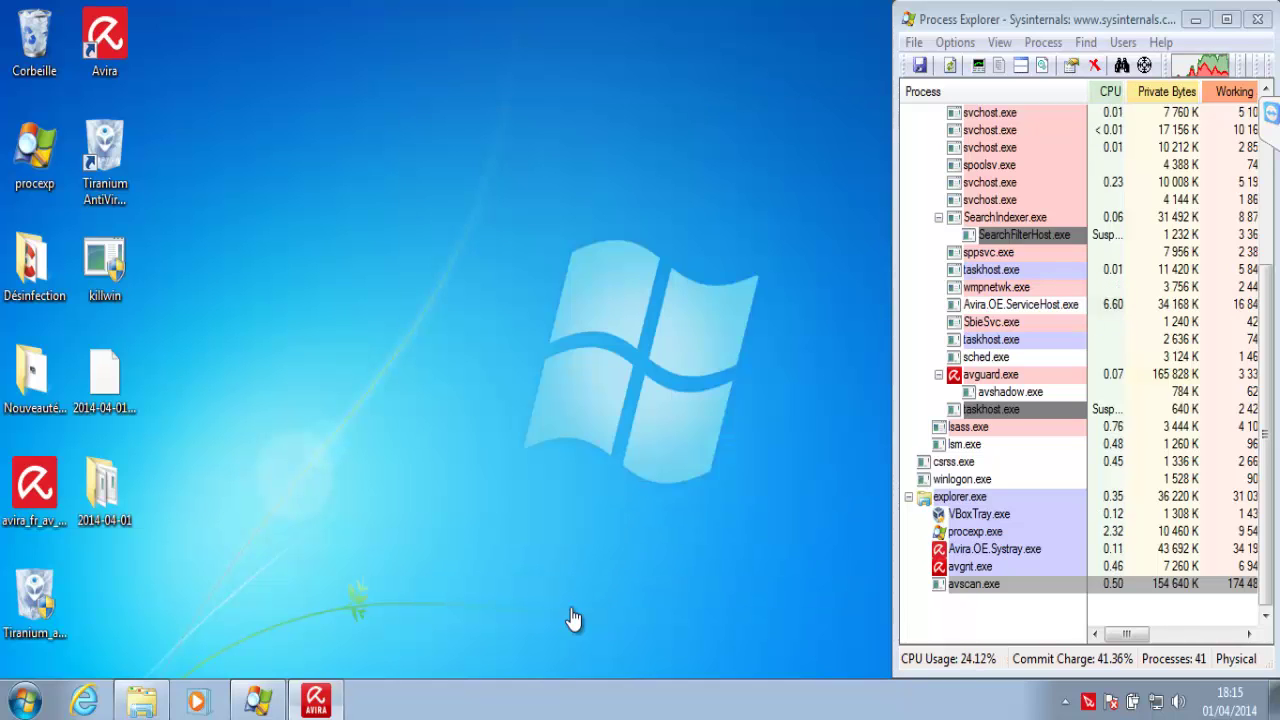
- Start Tiranium AntiVirus 2014, allowing Tiranium.exe to make changes, and close its Security Status window
{"action": "double_click", "coordinate": [105, 165]}
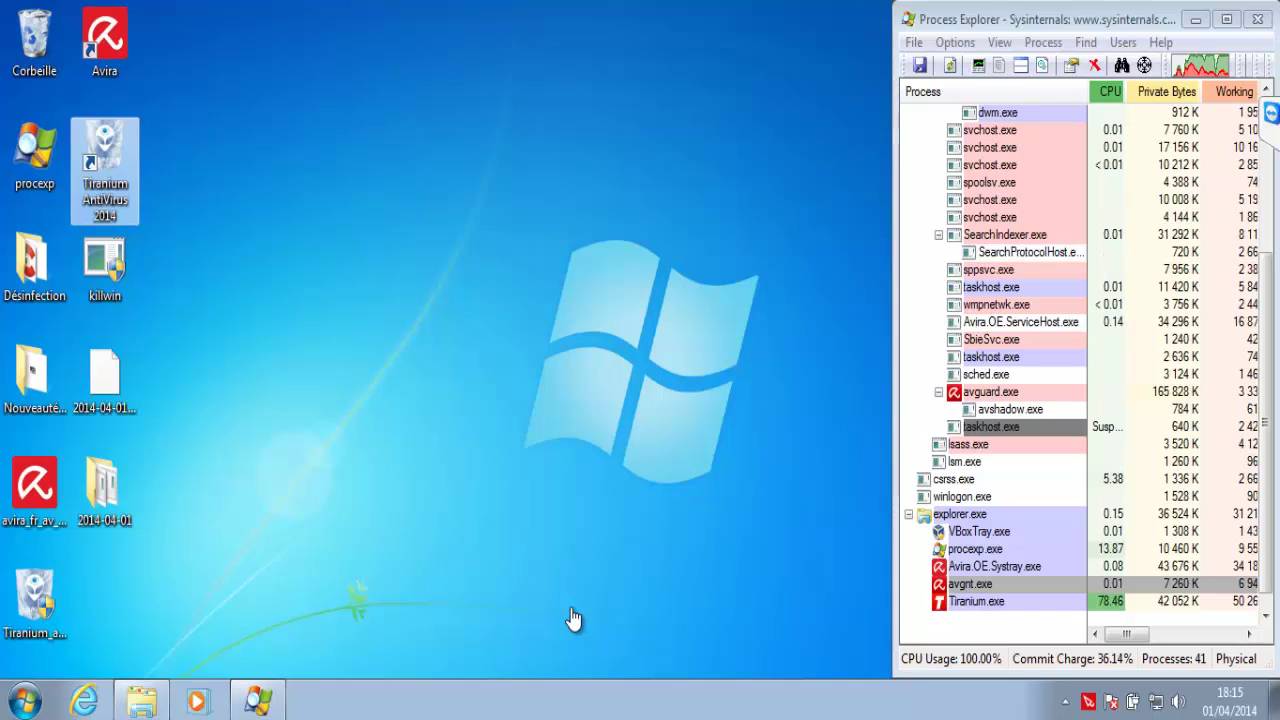
{"action": "left_click", "coordinate": [573, 618]}
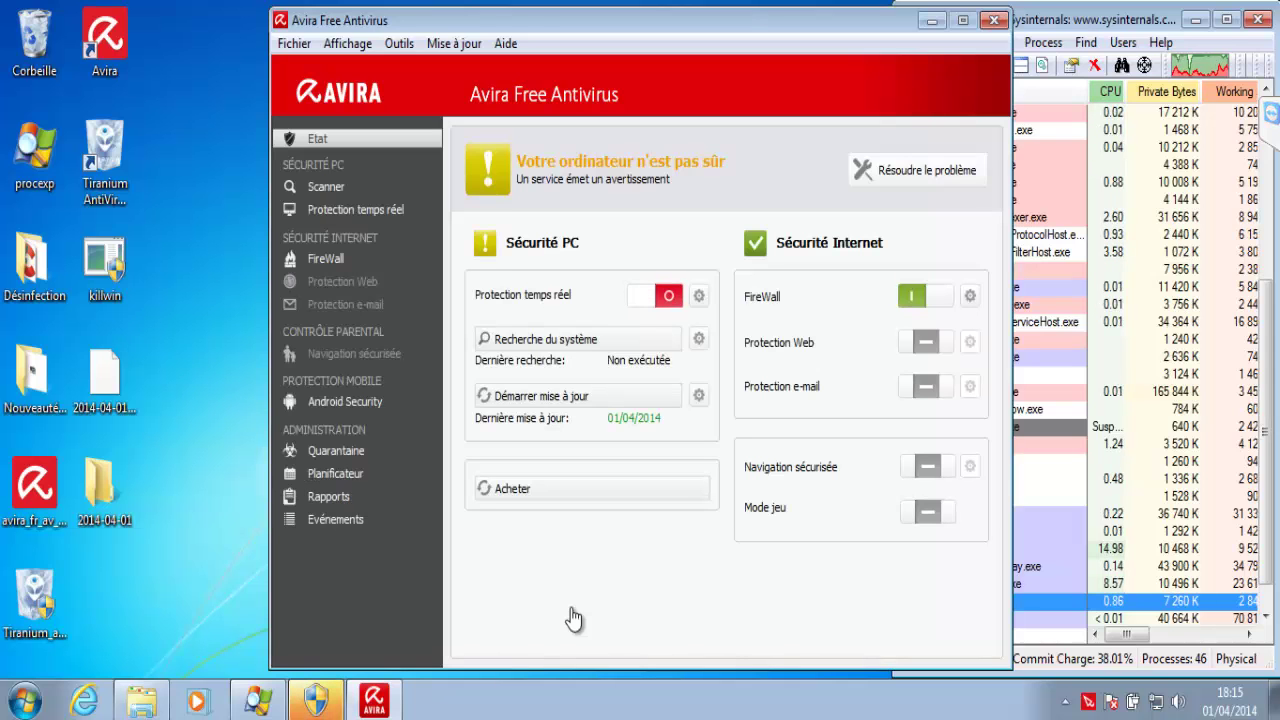
{"action": "key", "text": "alt+o"}
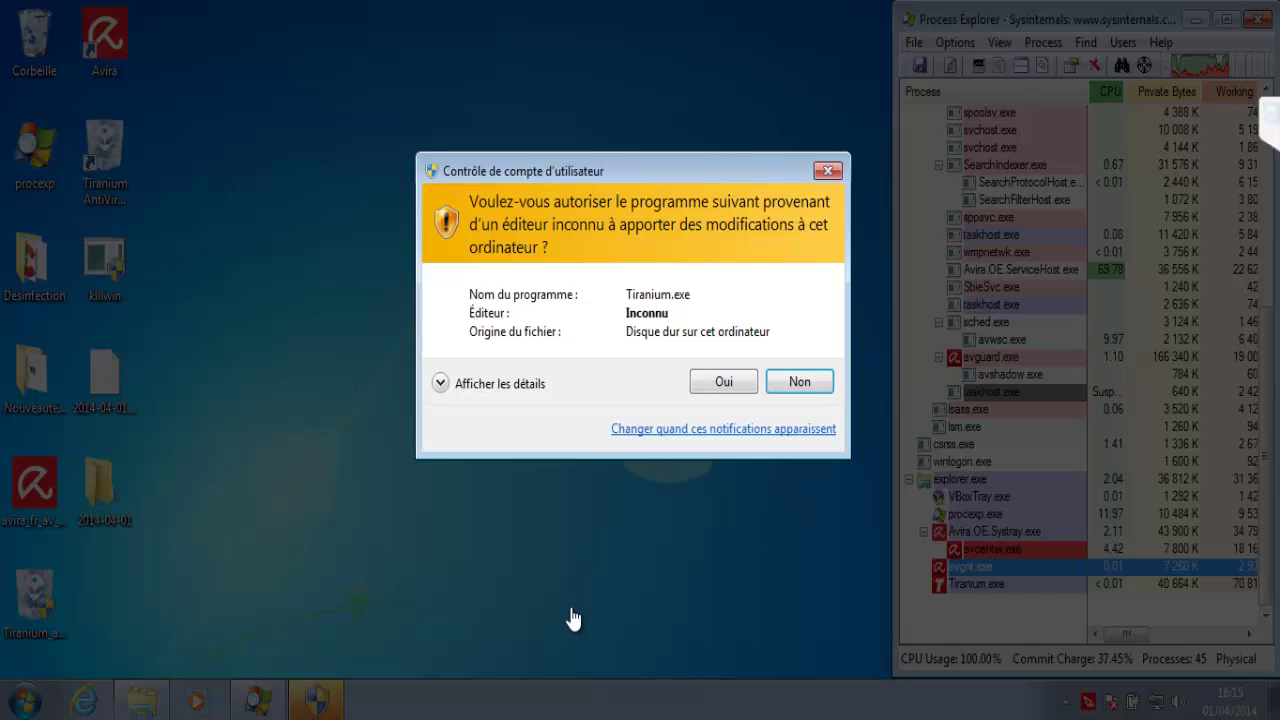
{"action": "key", "text": "alt+o"}
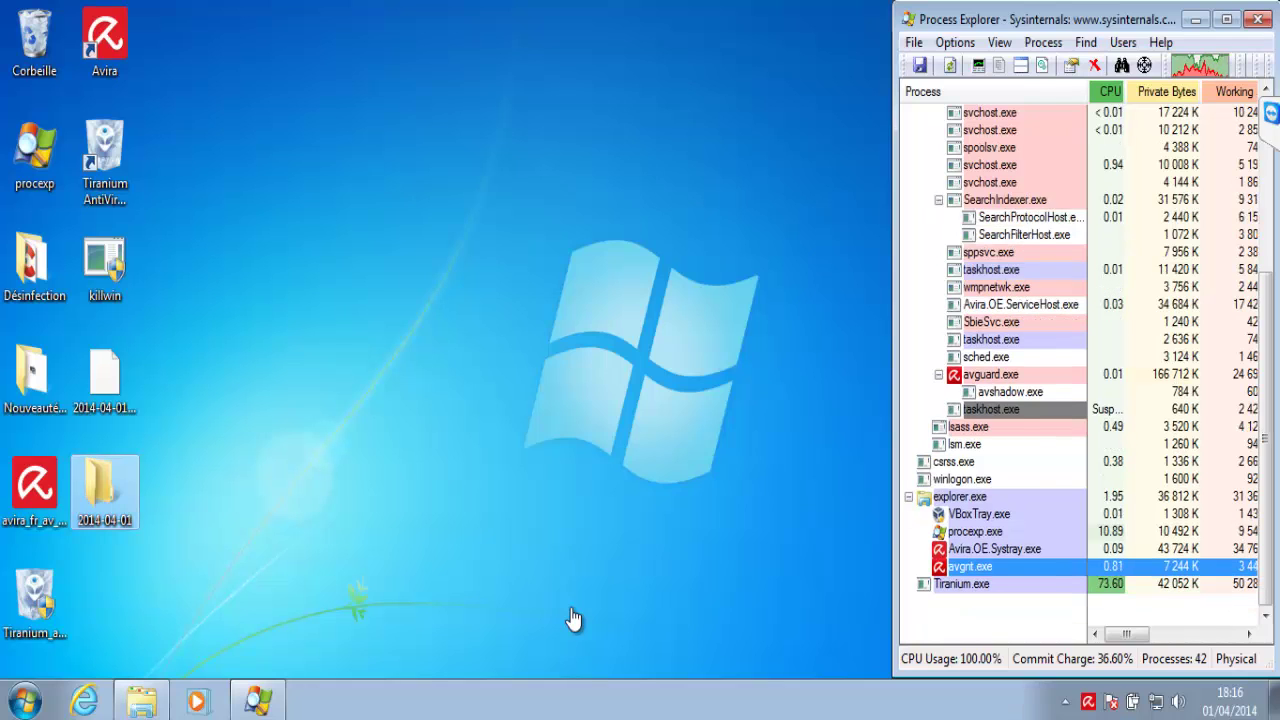
{"action": "key", "text": "Return"}
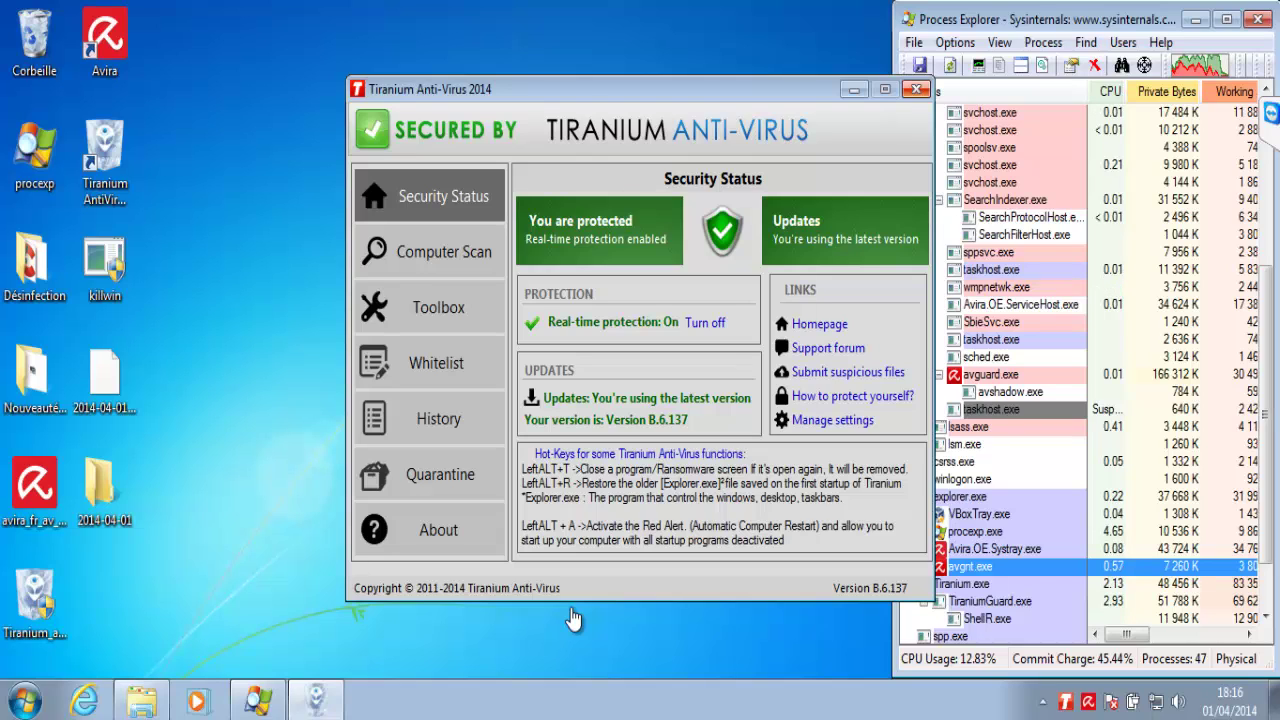
{"action": "key", "text": "alt+F4"}
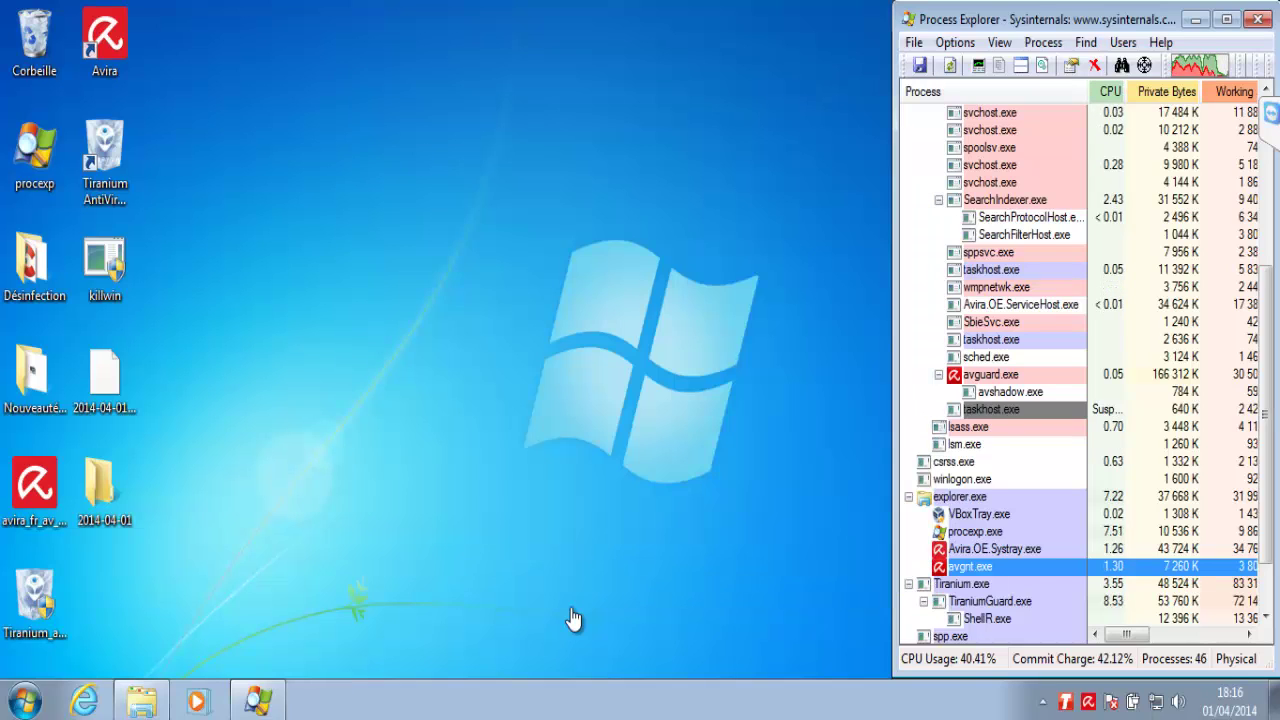